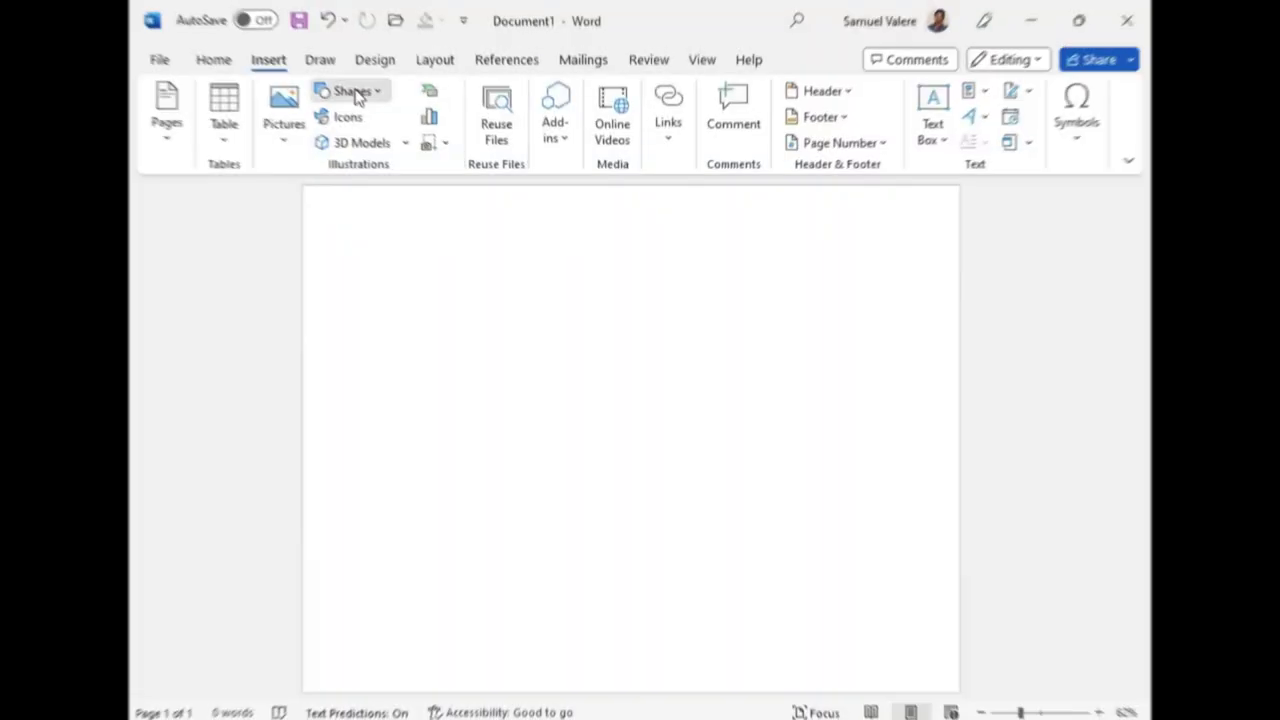
Step: Draw a right triangle and stretch it tall along the page's left edge
{"action": "left_click", "coordinate": [357, 92]}
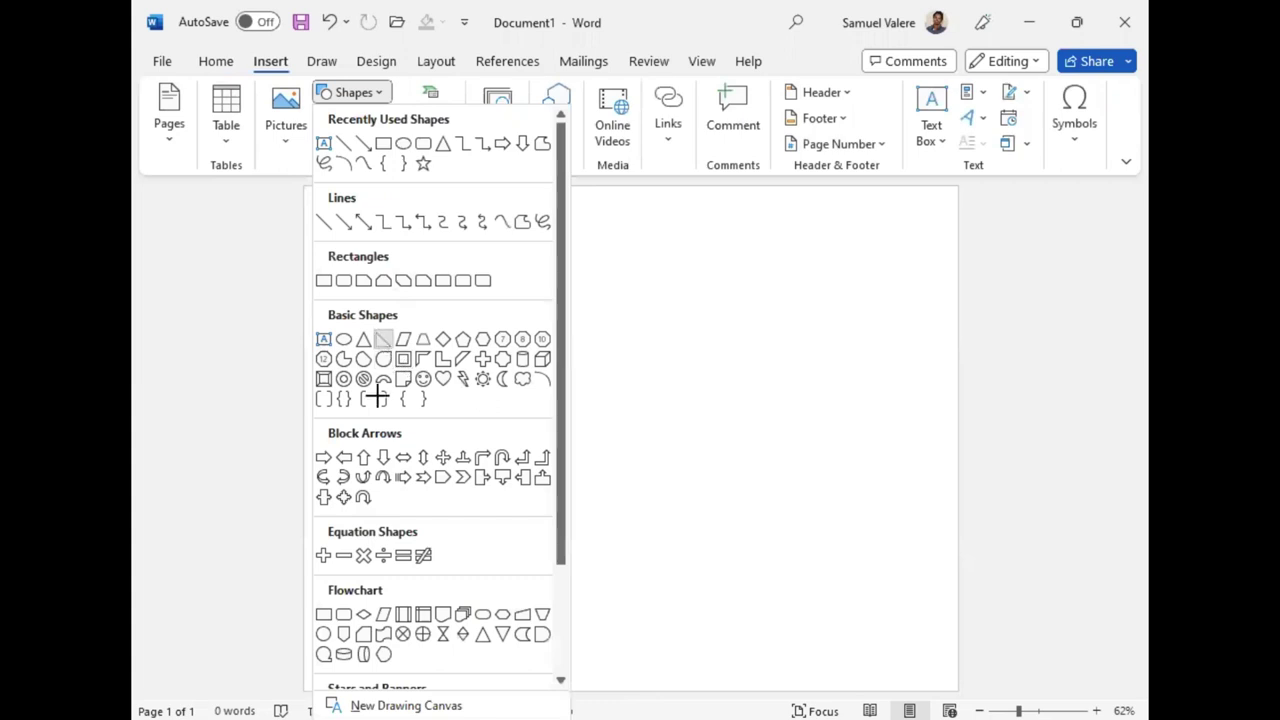
{"action": "left_click_drag", "start_coordinate": [376, 374], "coordinate": [537, 669]}
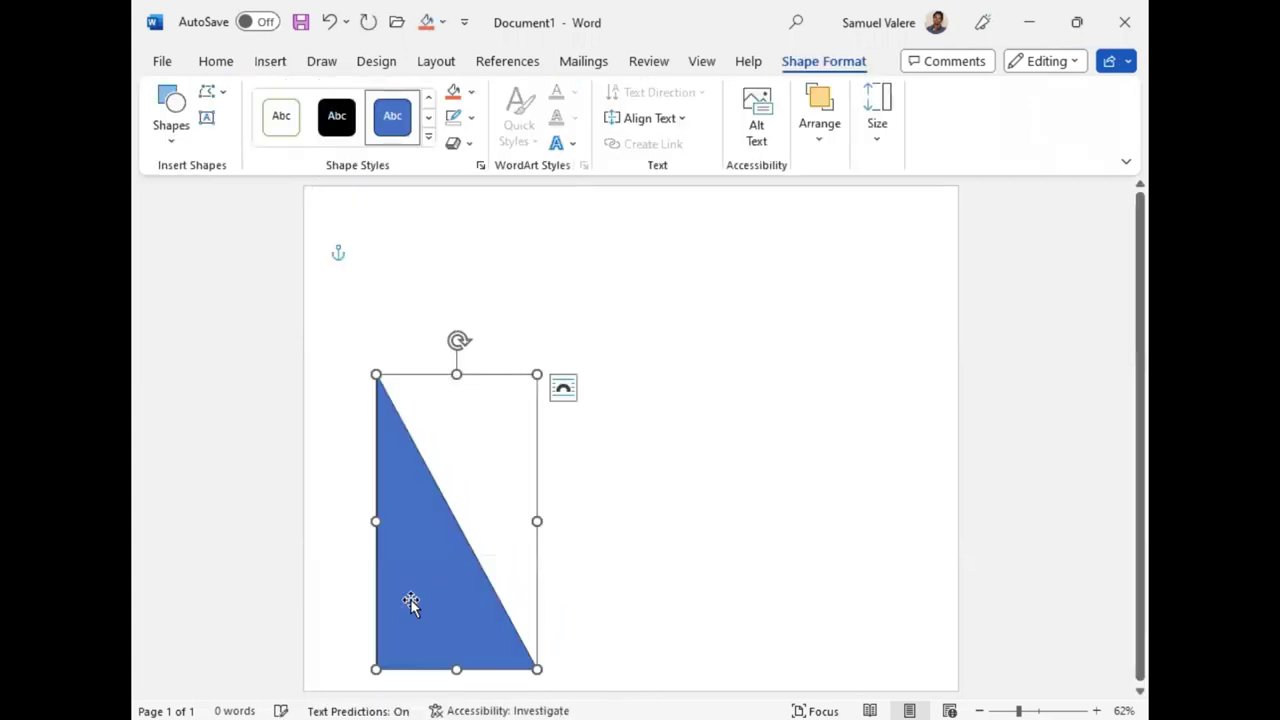
{"action": "left_click_drag", "start_coordinate": [410, 601], "coordinate": [340, 622]}
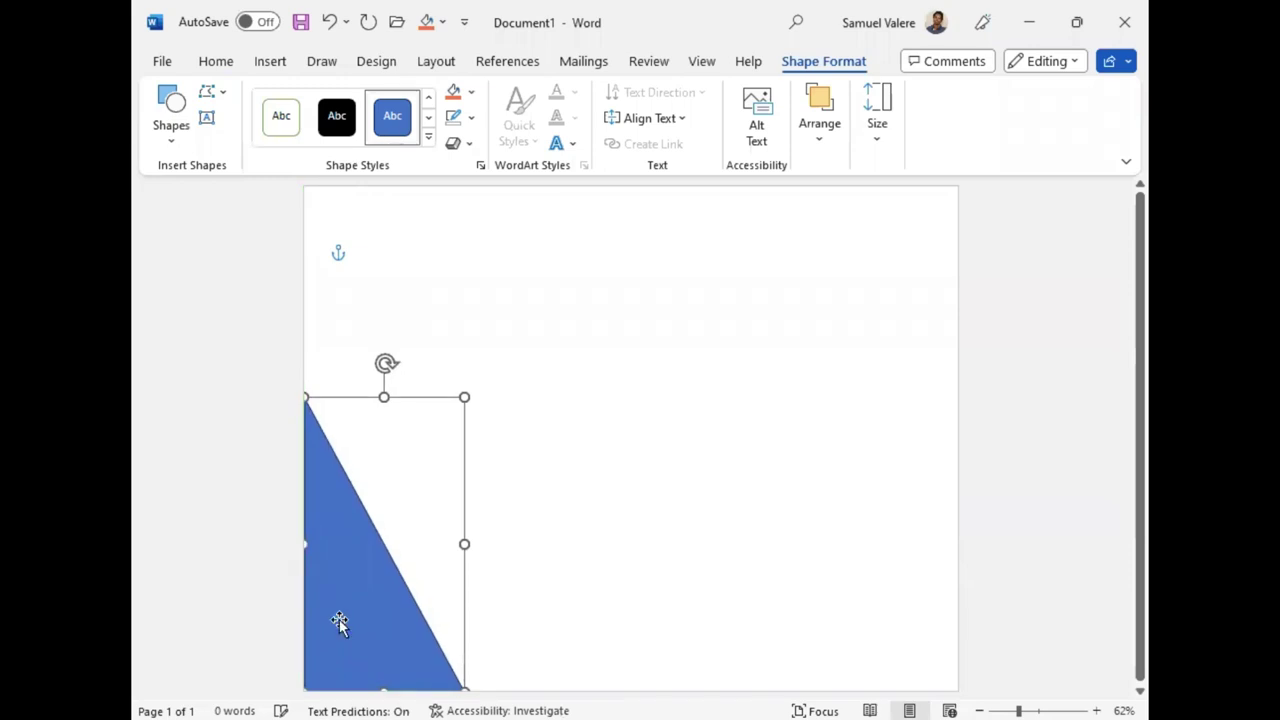
{"action": "left_click_drag", "start_coordinate": [384, 397], "coordinate": [381, 258]}
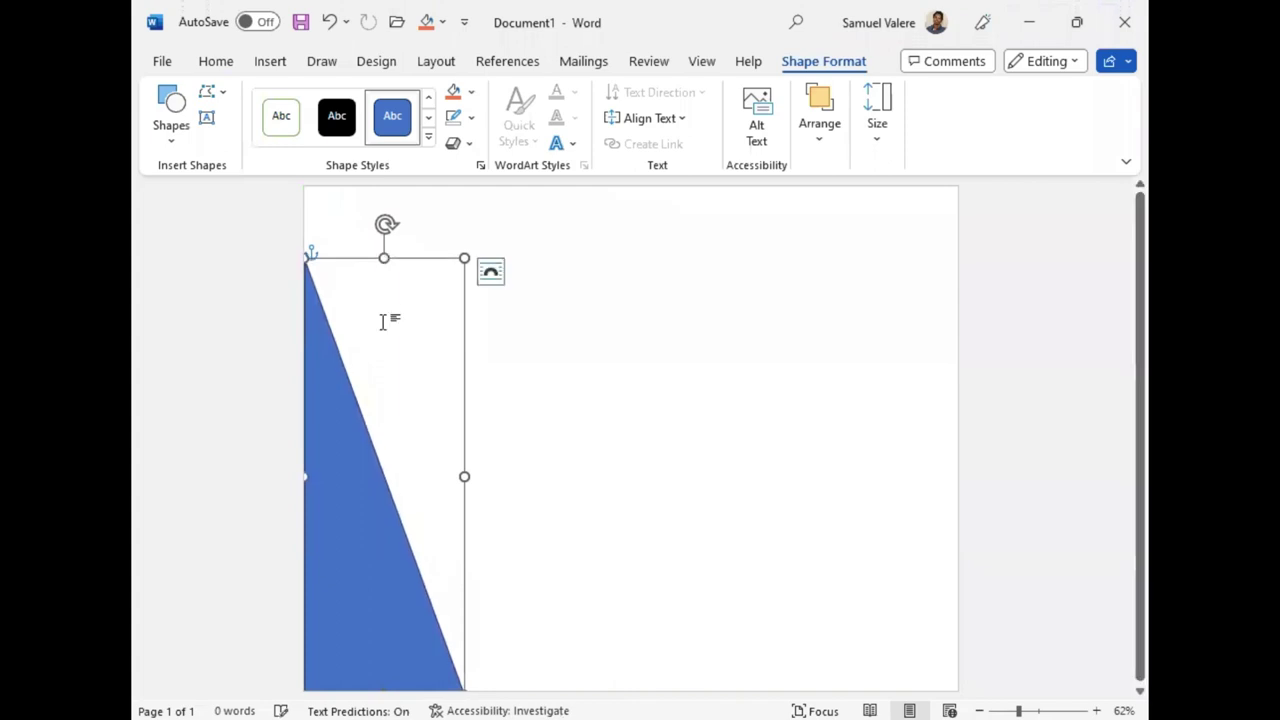
{"action": "left_click_drag", "start_coordinate": [465, 477], "coordinate": [486, 477]}
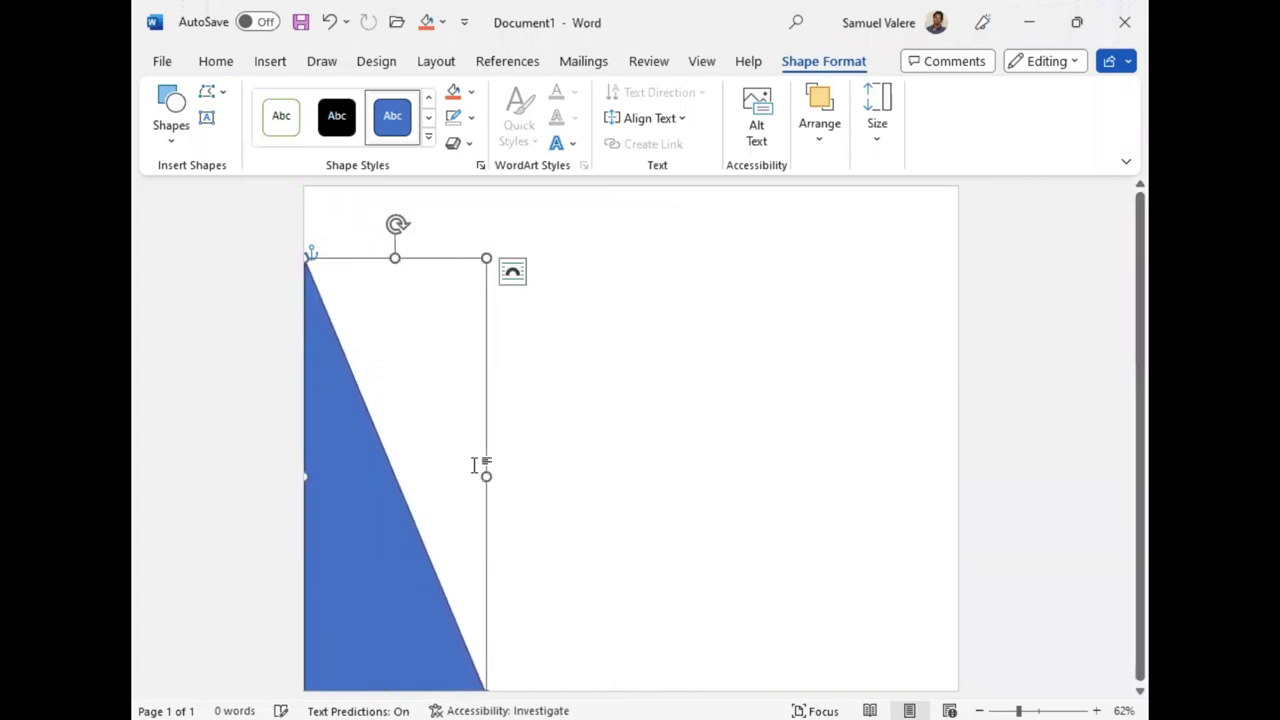
Step: Fill the triangle with the dark teal recent colour
{"action": "left_click", "coordinate": [471, 92]}
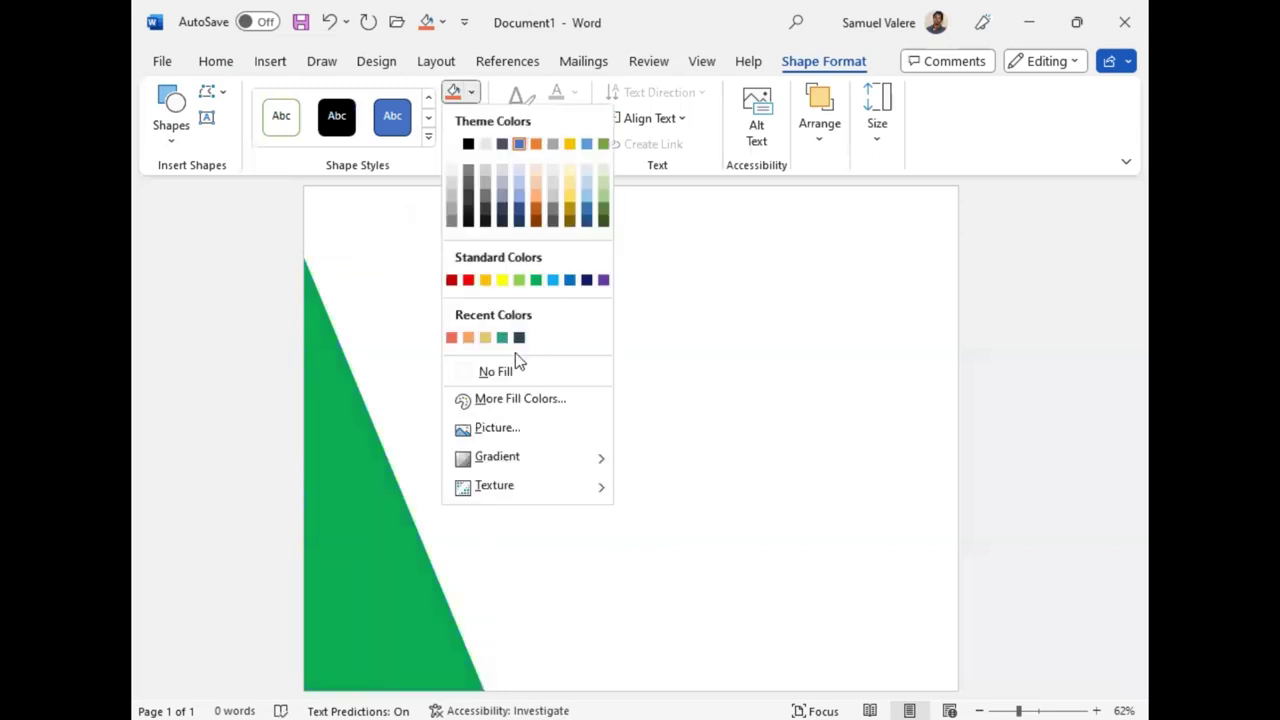
{"action": "left_click", "coordinate": [519, 338]}
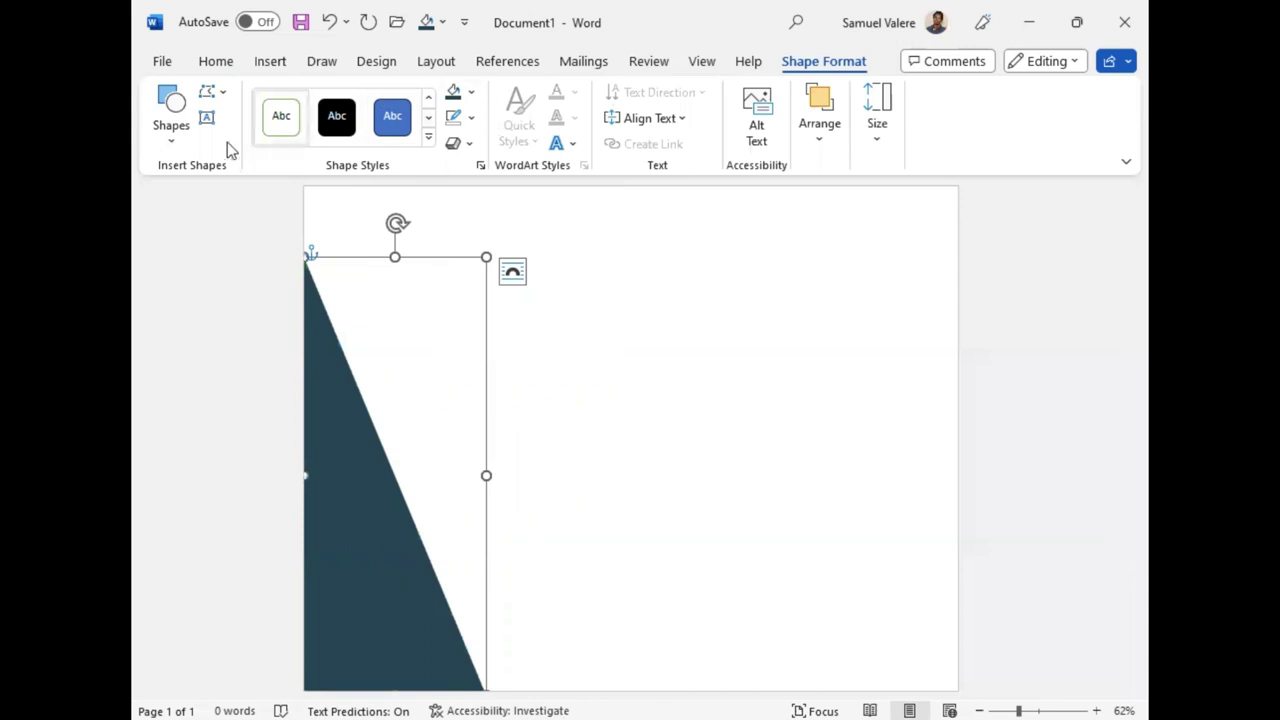
{"action": "left_click", "coordinate": [172, 140]}
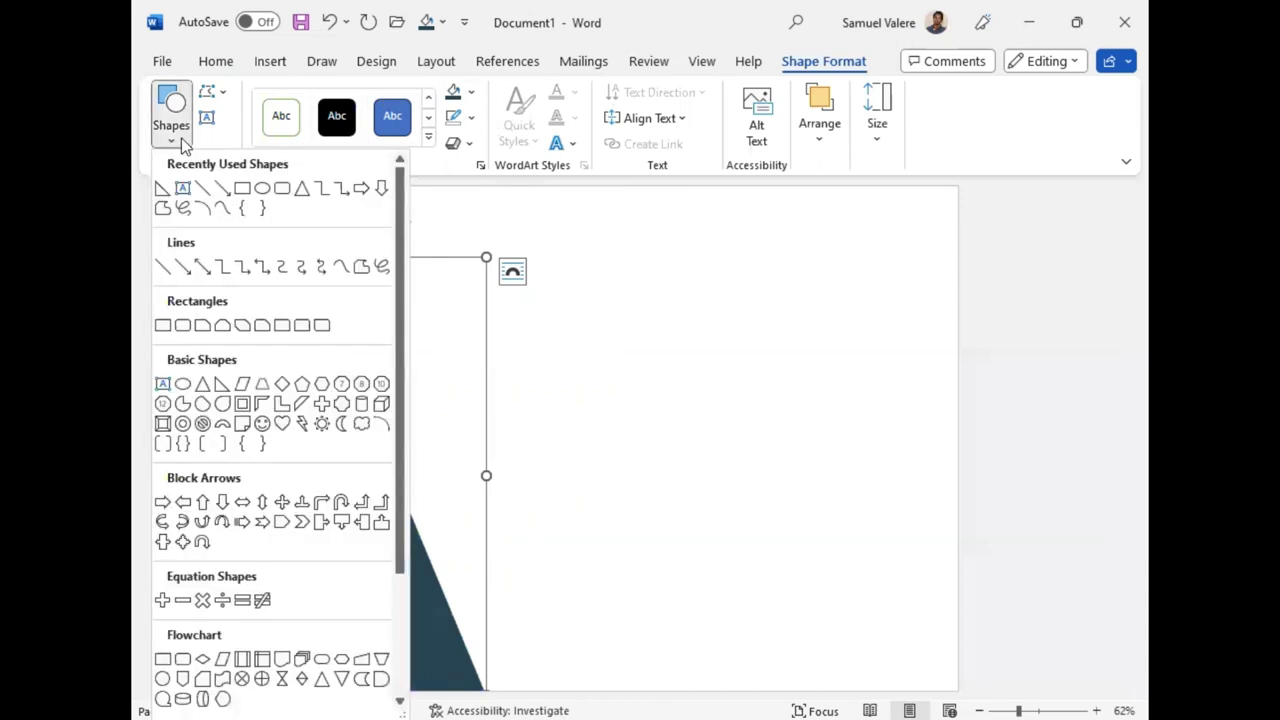
Step: Draw a parallelogram, tilt and lengthen it, and set it diagonally beside the dark triangle
{"action": "left_click", "coordinate": [242, 390]}
{"action": "left_click_drag", "start_coordinate": [408, 330], "coordinate": [737, 449]}
{"action": "mouse_move", "coordinate": [574, 297]}
{"action": "left_mouse_down"}
{"action": "mouse_move", "coordinate": [603, 325]}
{"action": "mouse_move", "coordinate": [608, 374]}
{"action": "left_mouse_up"}
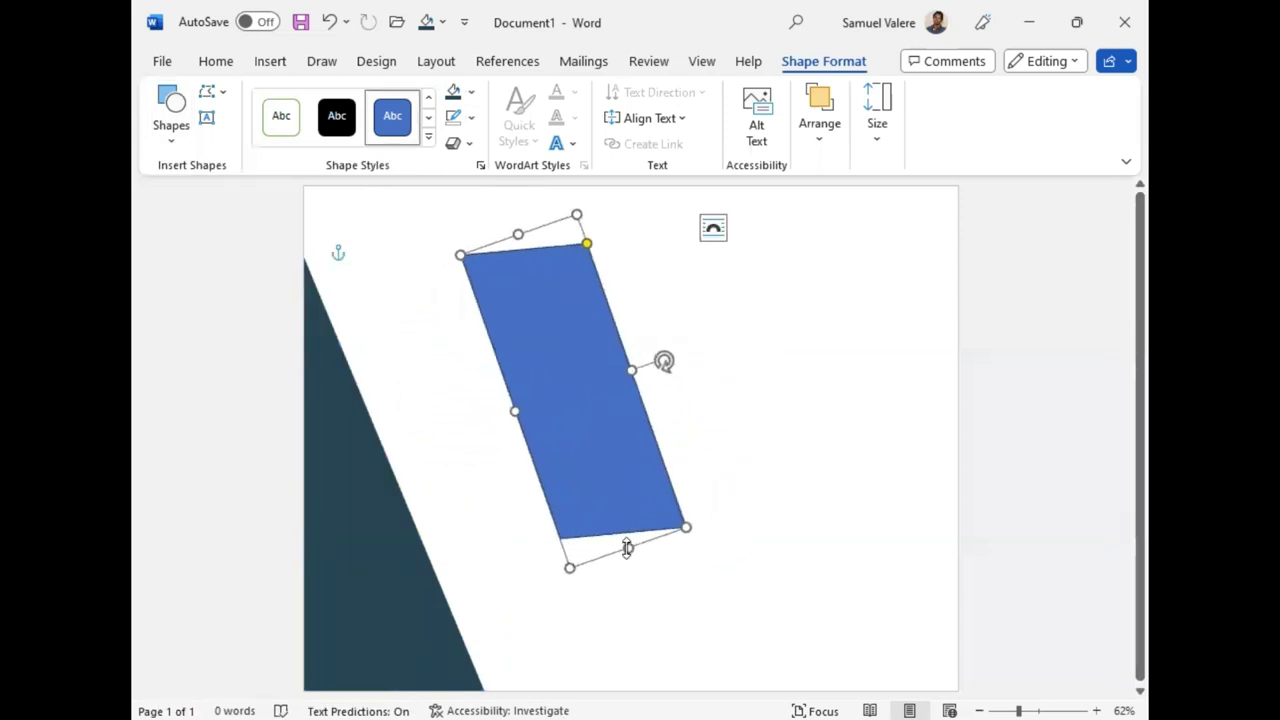
{"action": "left_click_drag", "start_coordinate": [627, 547], "coordinate": [655, 610]}
{"action": "mouse_move", "coordinate": [580, 463]}
{"action": "left_mouse_down"}
{"action": "mouse_move", "coordinate": [476, 483]}
{"action": "mouse_move", "coordinate": [464, 524]}
{"action": "left_mouse_up"}
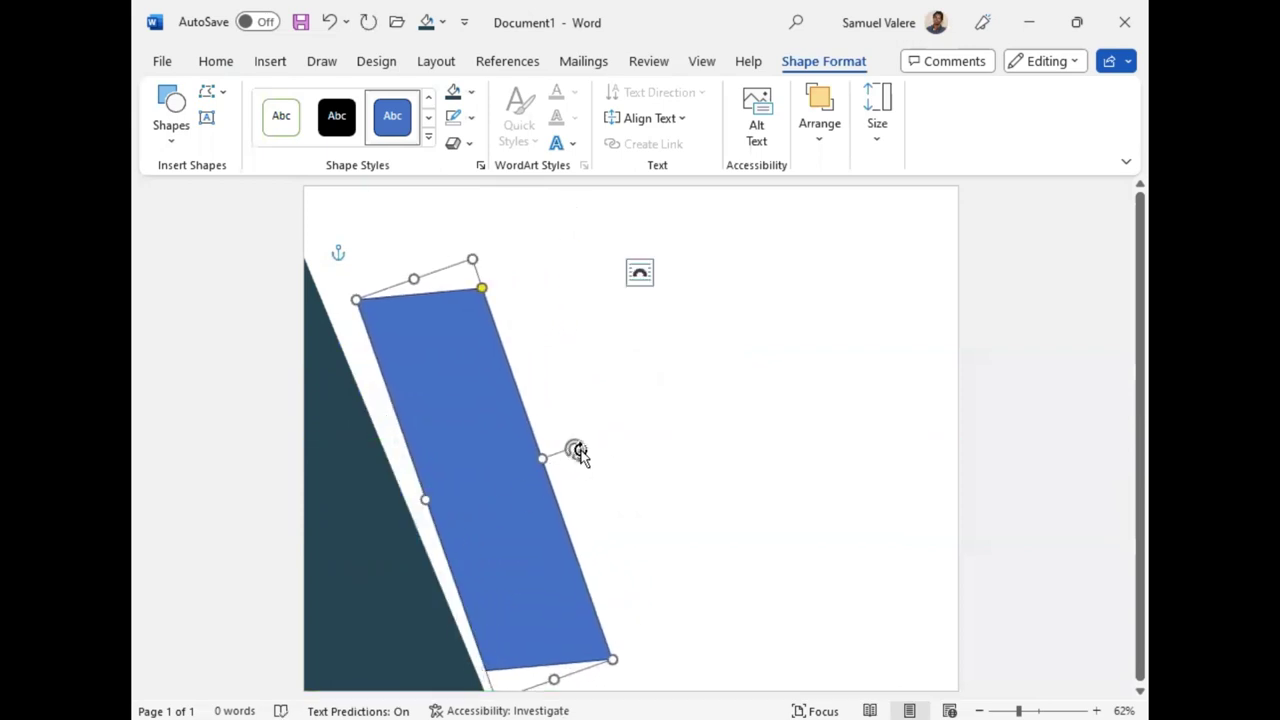
{"action": "left_click_drag", "start_coordinate": [577, 451], "coordinate": [574, 439]}
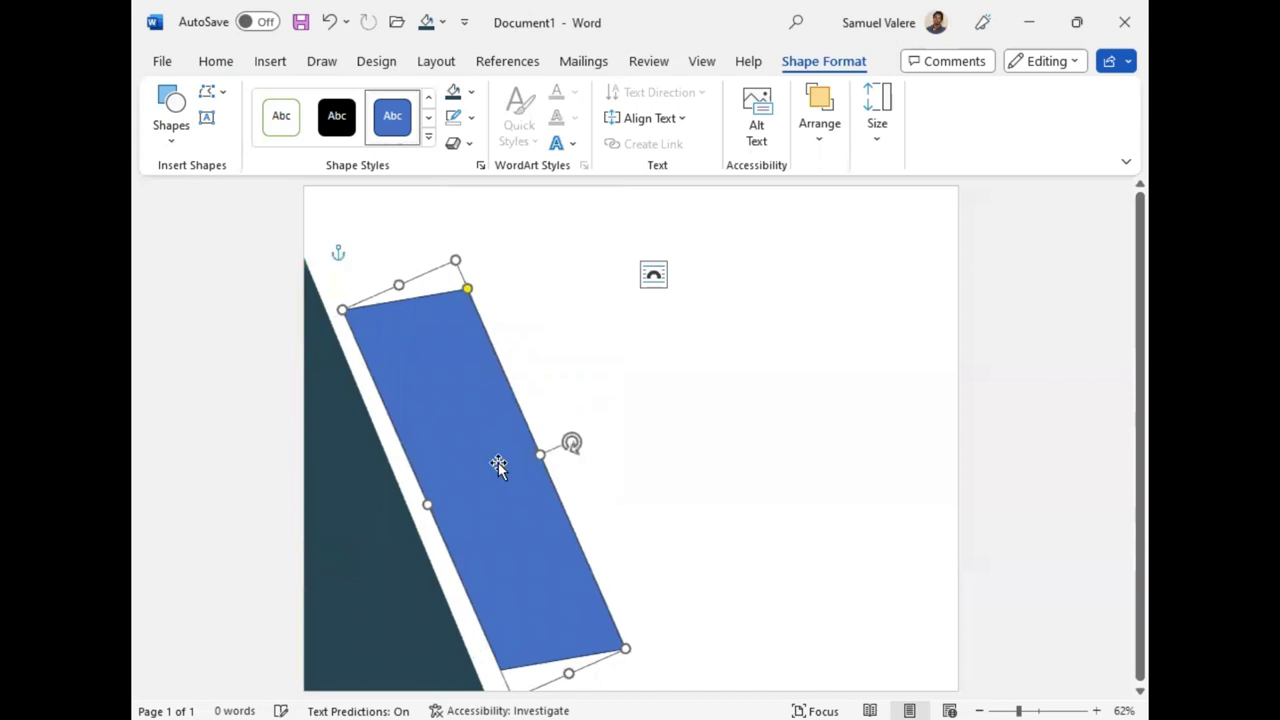
{"action": "mouse_move", "coordinate": [500, 466]}
{"action": "left_mouse_down"}
{"action": "mouse_move", "coordinate": [473, 522]}
{"action": "mouse_move", "coordinate": [498, 518]}
{"action": "left_mouse_up"}
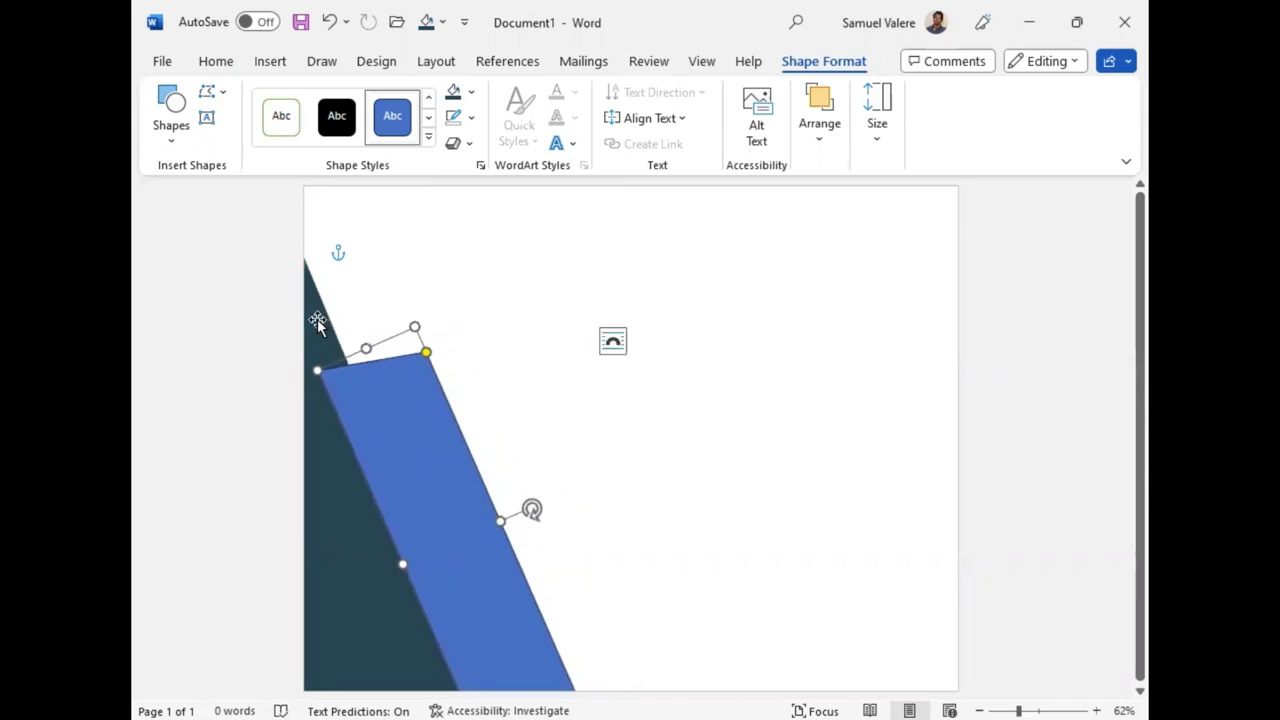
Step: Fill the strip teal and drag a copy of it up toward the top edge
{"action": "left_click", "coordinate": [474, 93]}
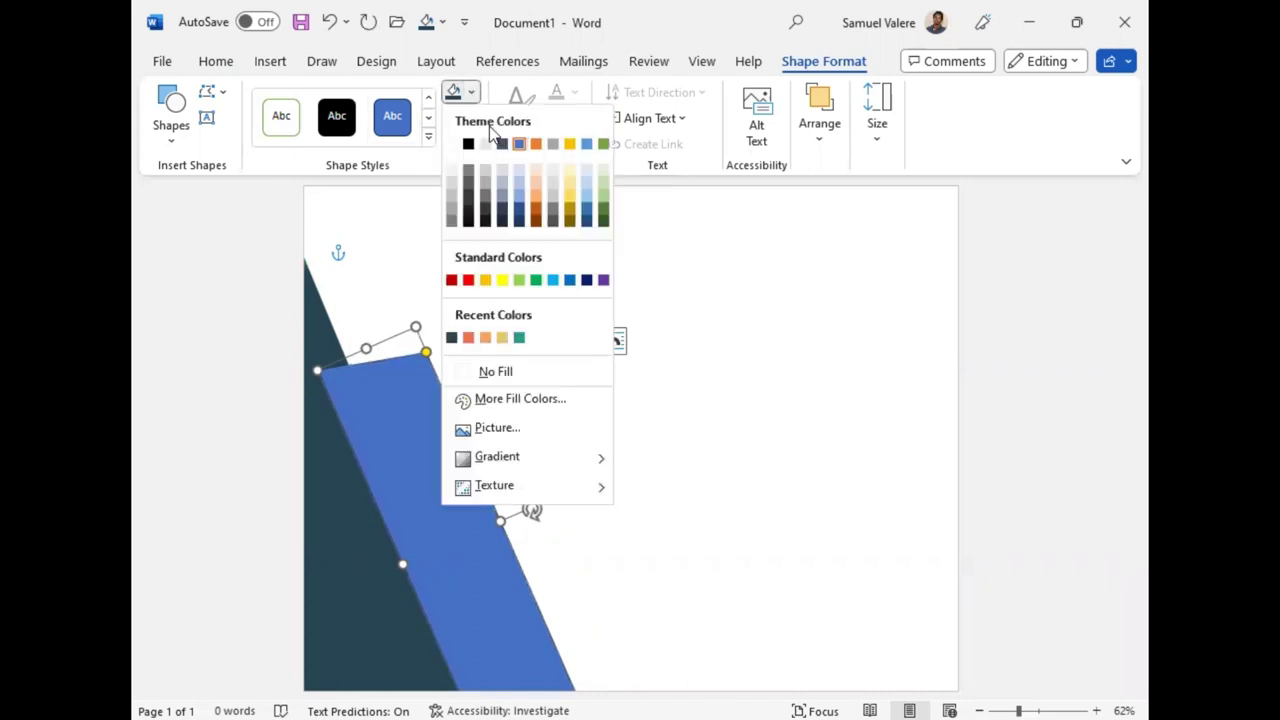
{"action": "left_click", "coordinate": [519, 337]}
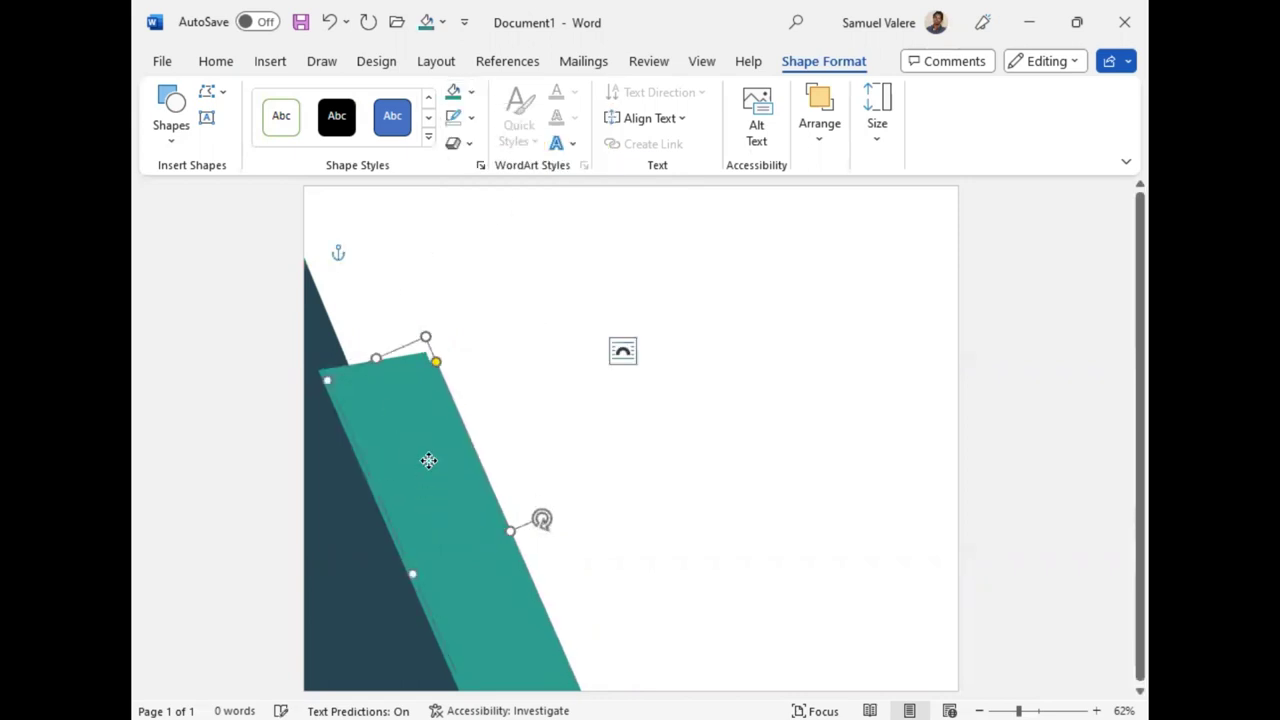
{"action": "mouse_move", "coordinate": [428, 460]}
{"action": "left_mouse_down", "text": "ctrl"}
{"action": "mouse_move", "coordinate": [414, 291]}
{"action": "mouse_move", "coordinate": [355, 197]}
{"action": "left_mouse_up", "text": "ctrl"}
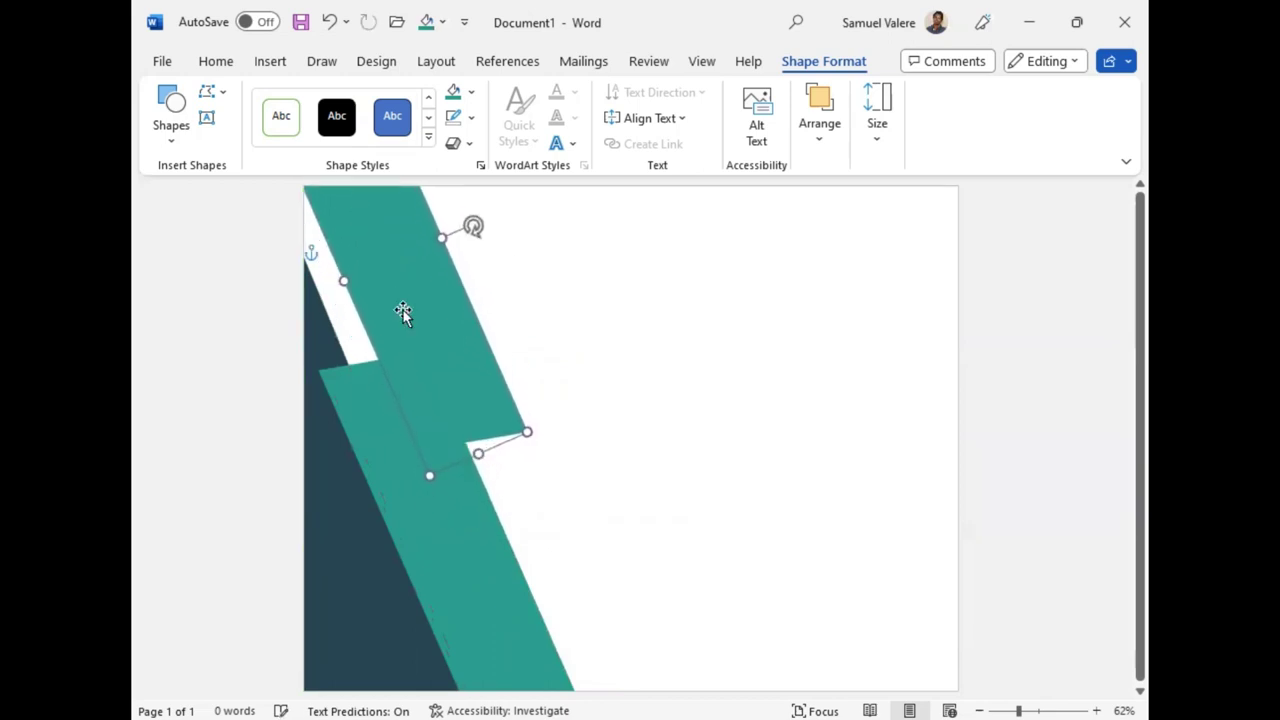
Step: Stretch the copied upper strip down and right and fill it Gold
{"action": "left_click", "coordinate": [500, 520]}
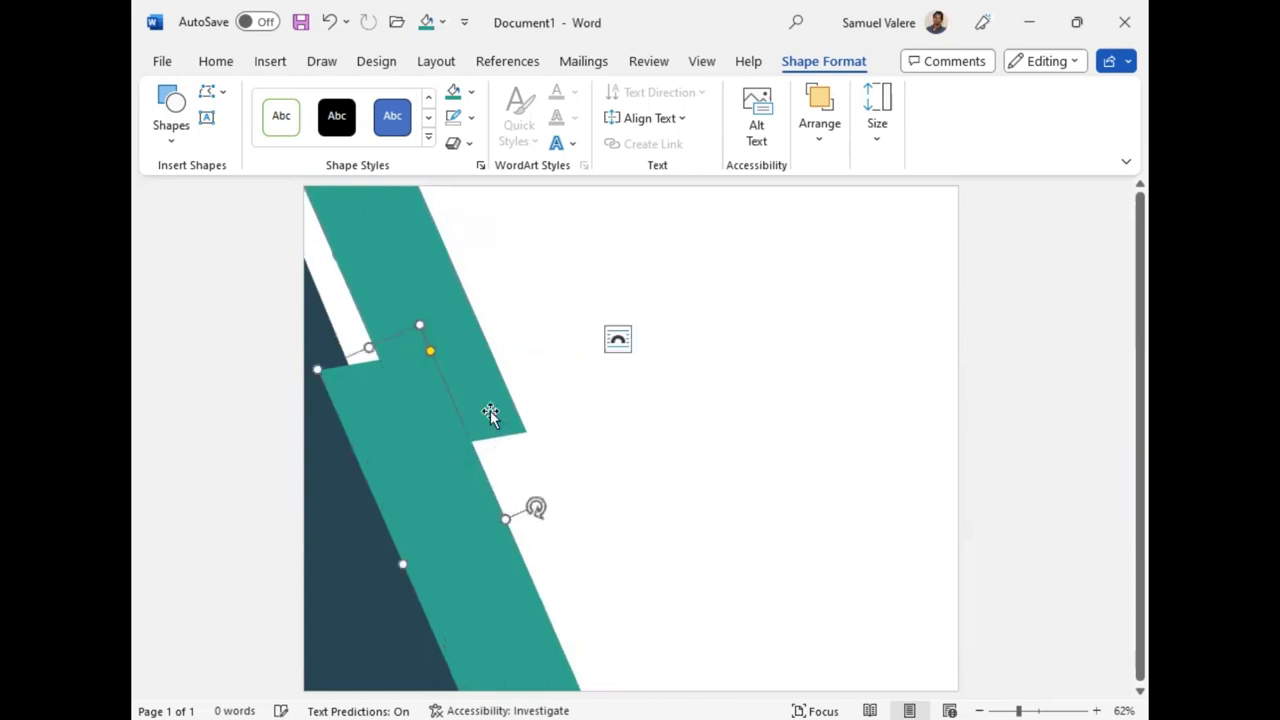
{"action": "left_click", "coordinate": [468, 350]}
{"action": "left_click_drag", "start_coordinate": [440, 236], "coordinate": [442, 234]}
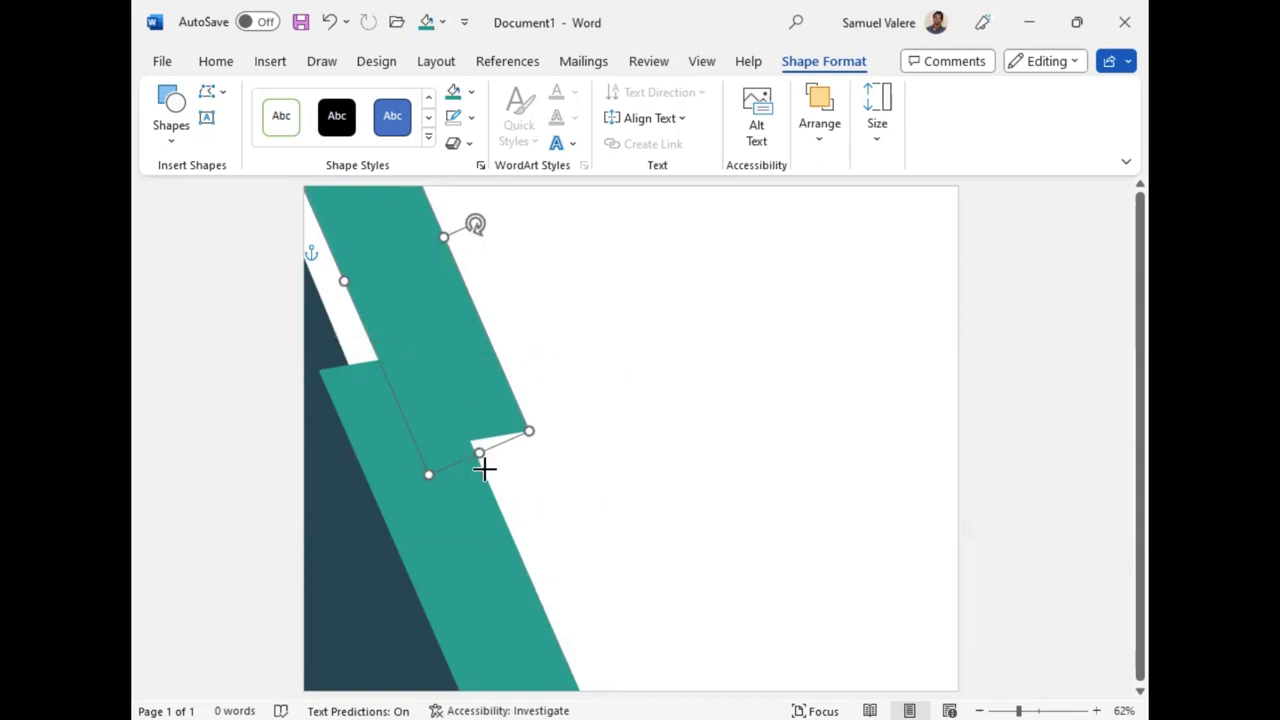
{"action": "left_click_drag", "start_coordinate": [484, 468], "coordinate": [506, 548]}
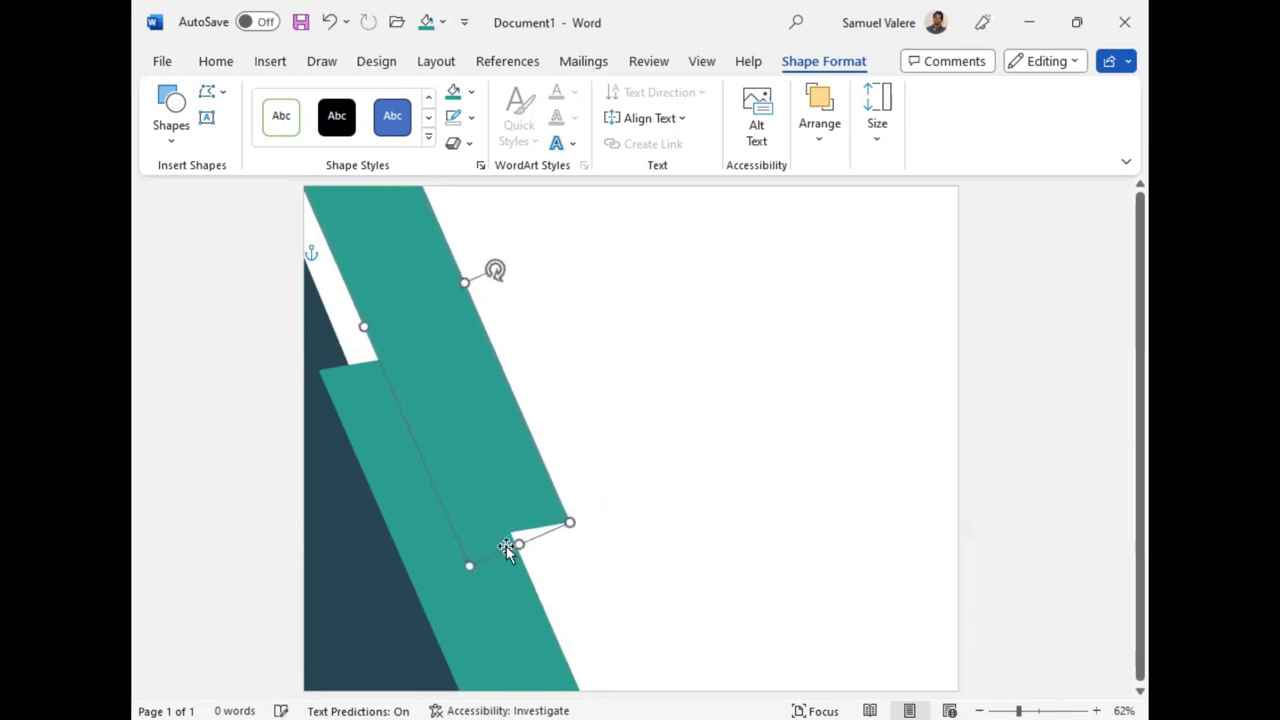
{"action": "left_click", "coordinate": [471, 91]}
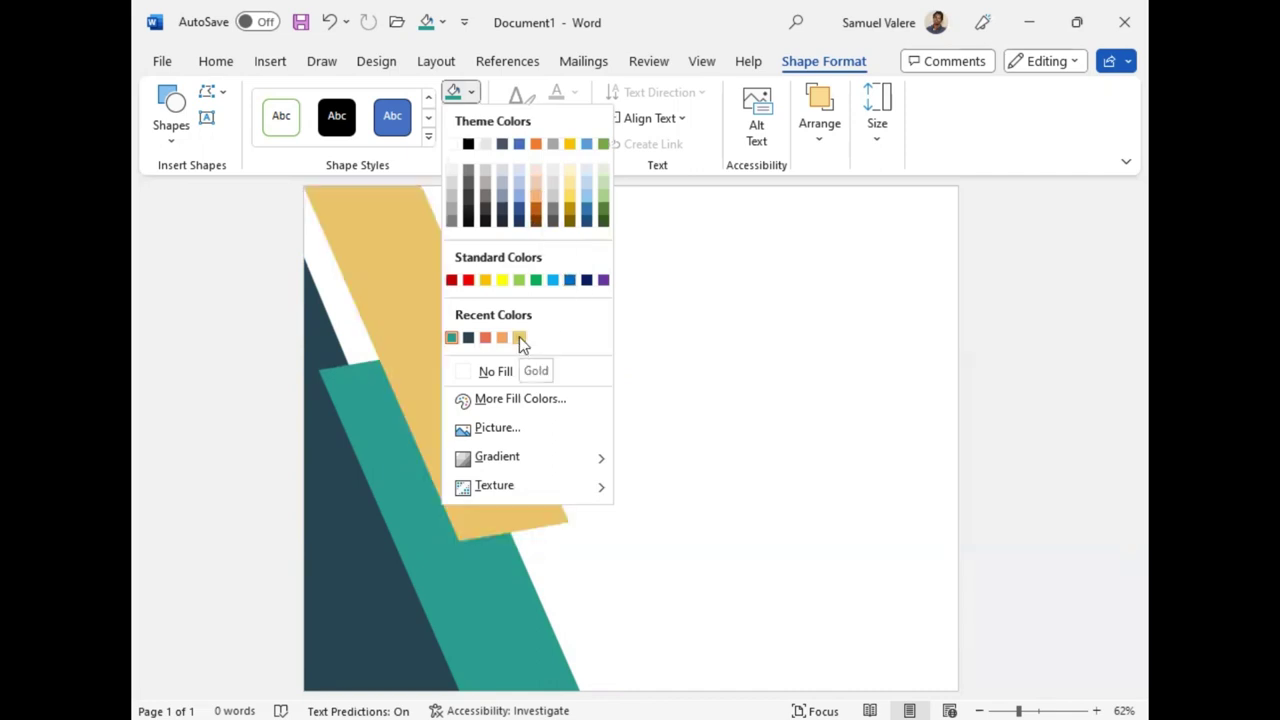
{"action": "left_click", "coordinate": [432, 338]}
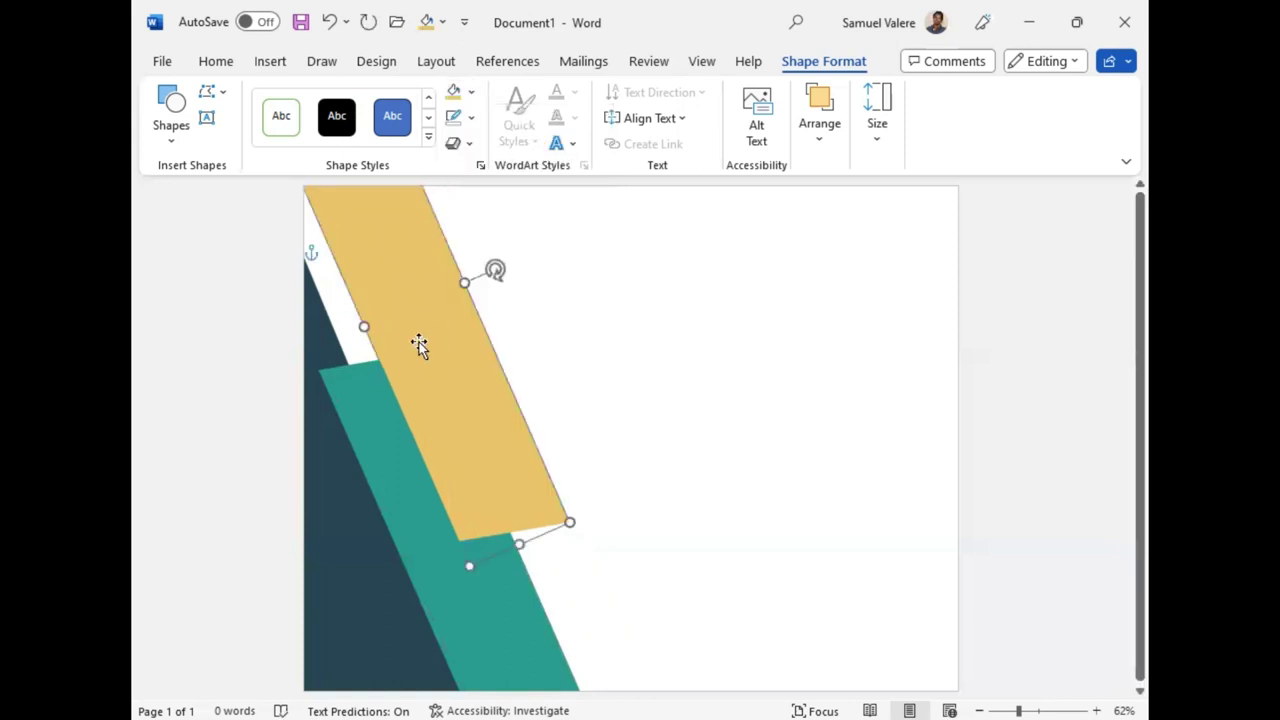
Step: Make the dark triangle slightly taller and wider
{"action": "left_click", "coordinate": [393, 255]}
{"action": "left_click_drag", "start_coordinate": [393, 255], "coordinate": [390, 209]}
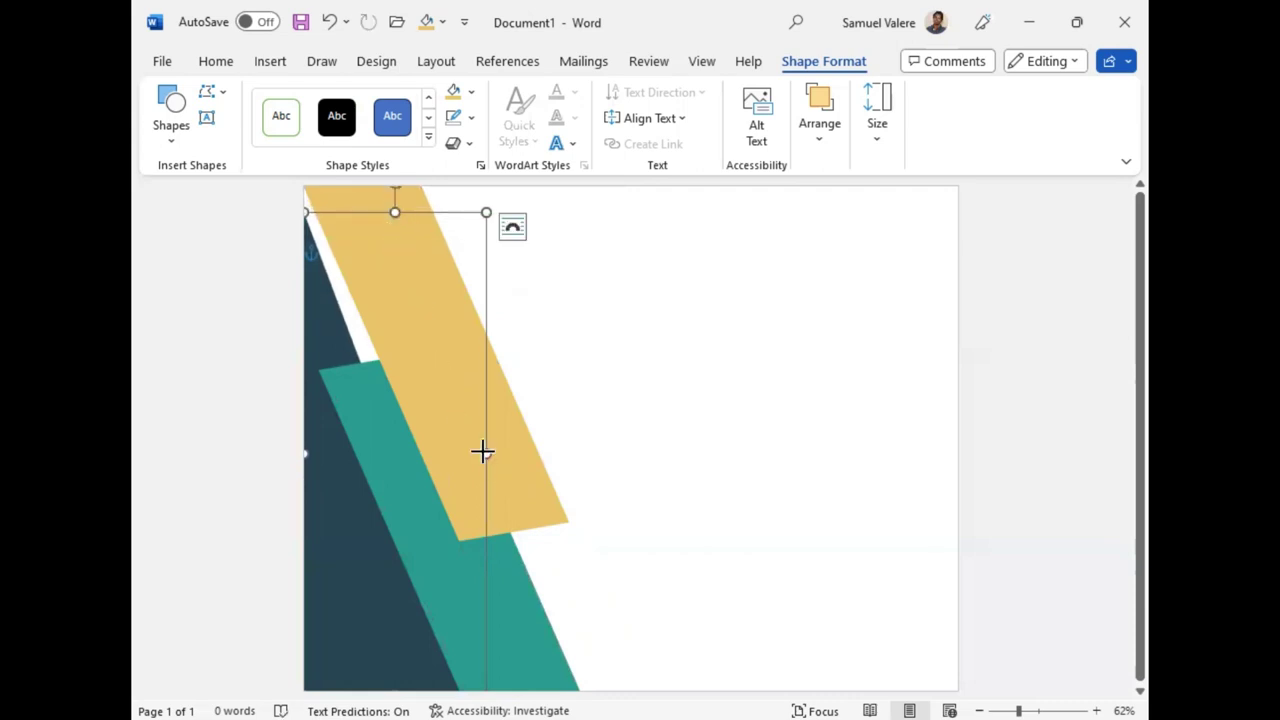
{"action": "left_click_drag", "start_coordinate": [482, 452], "coordinate": [514, 437]}
Step: Nudge the gold strip left, then recolour the upper strip teal and the lower strip gold
{"action": "left_click", "coordinate": [445, 315]}
{"action": "left_click", "coordinate": [409, 317]}
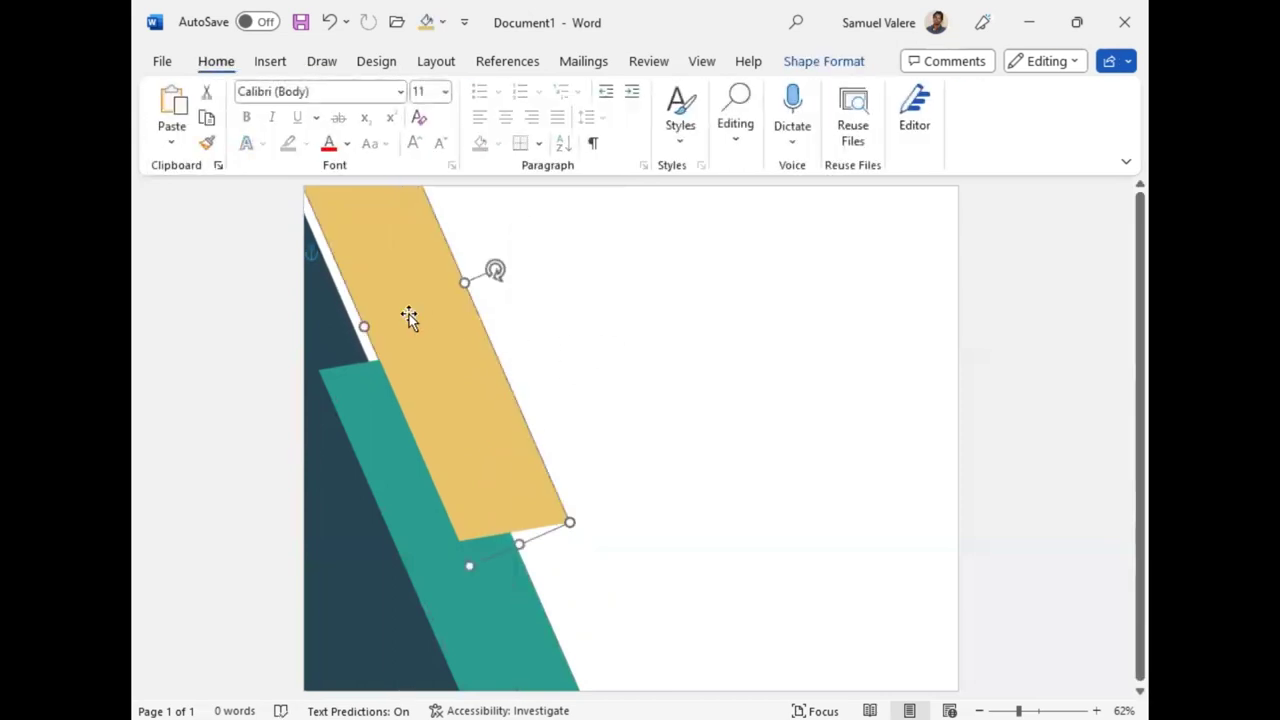
{"action": "key", "text": "Left"}
{"action": "key", "text": "Left"}
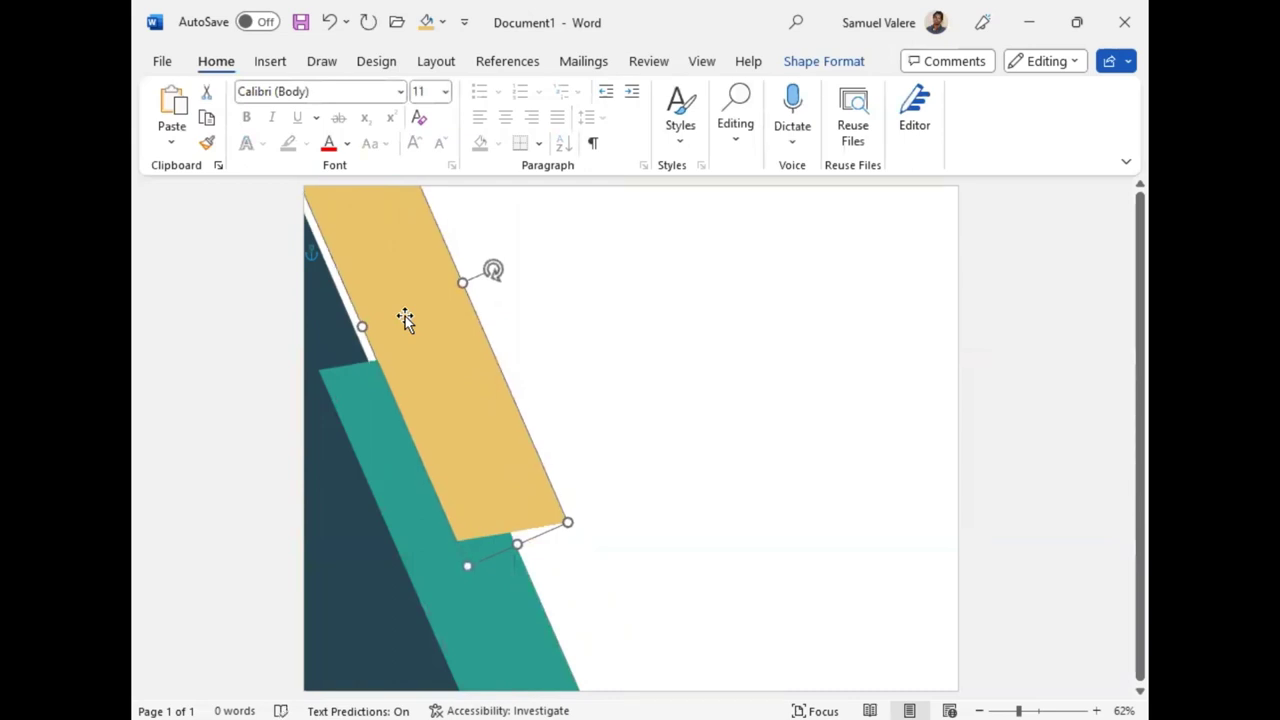
{"action": "left_click", "coordinate": [820, 64]}
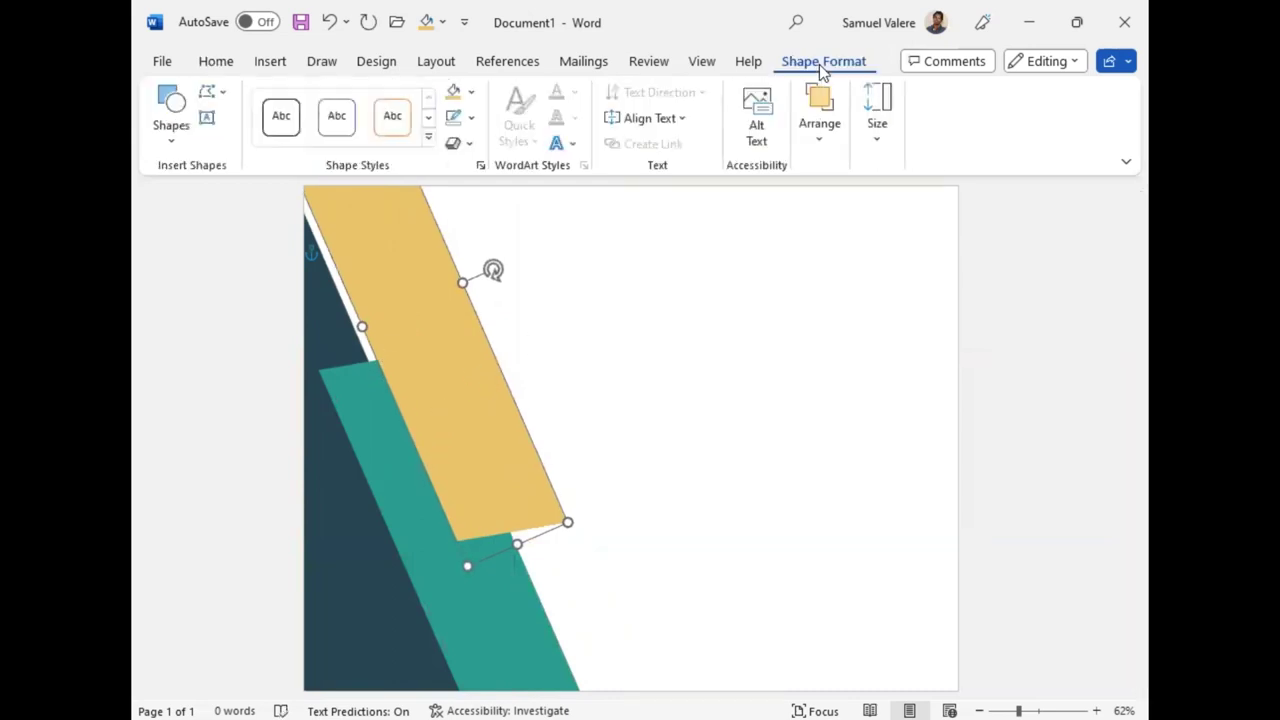
{"action": "left_click", "coordinate": [471, 92]}
{"action": "left_click", "coordinate": [469, 338]}
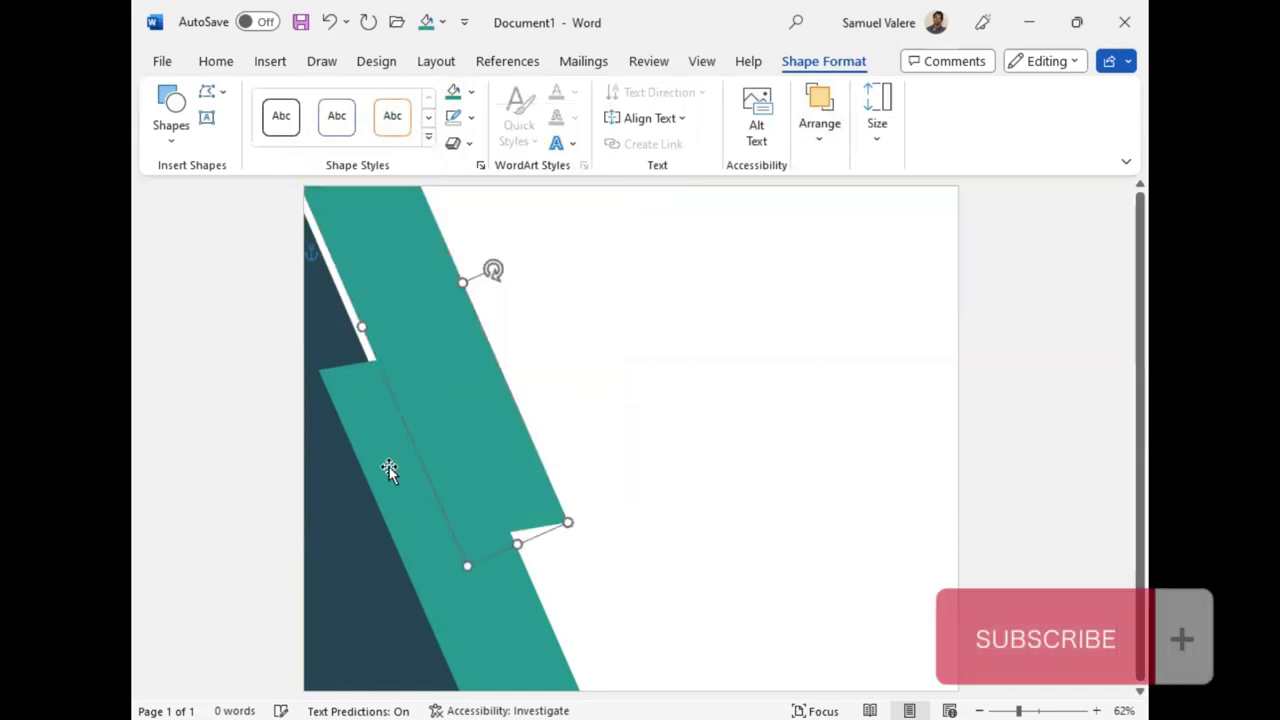
{"action": "left_click", "coordinate": [471, 92]}
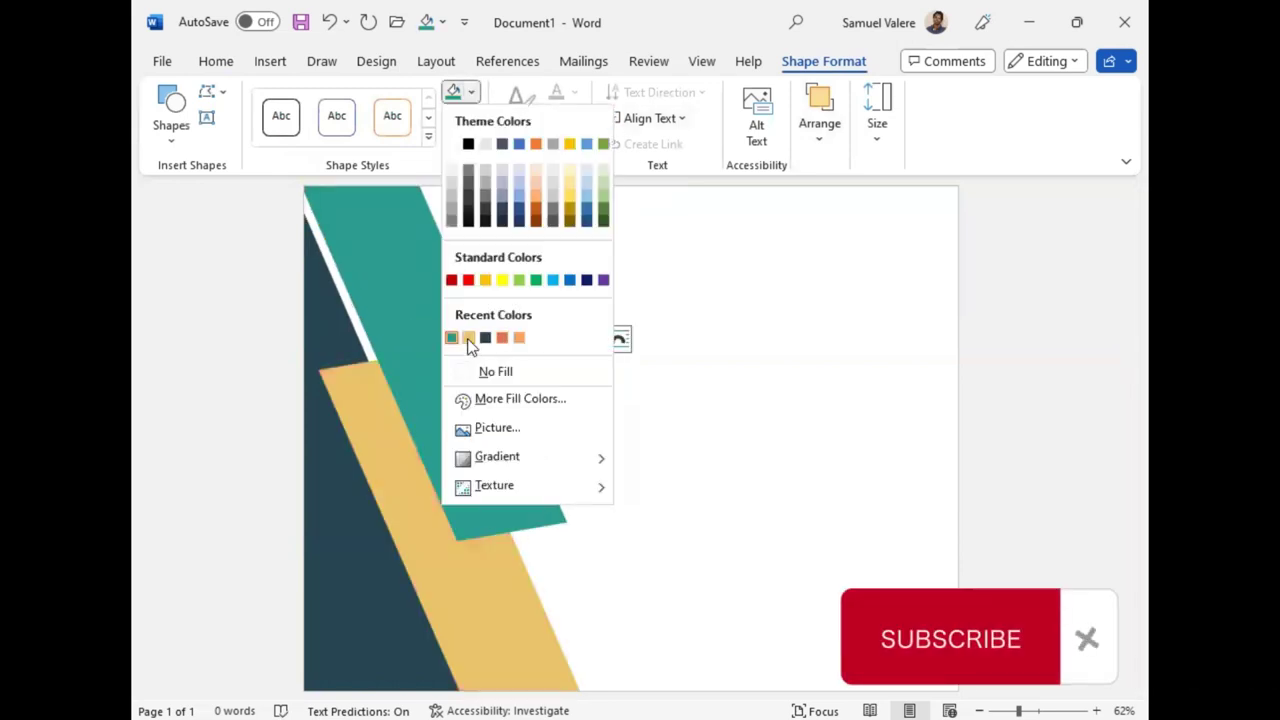
{"action": "left_click", "coordinate": [469, 340]}
Step: Send the teal strip backward so the gold strip overlaps it
{"action": "left_click", "coordinate": [474, 384]}
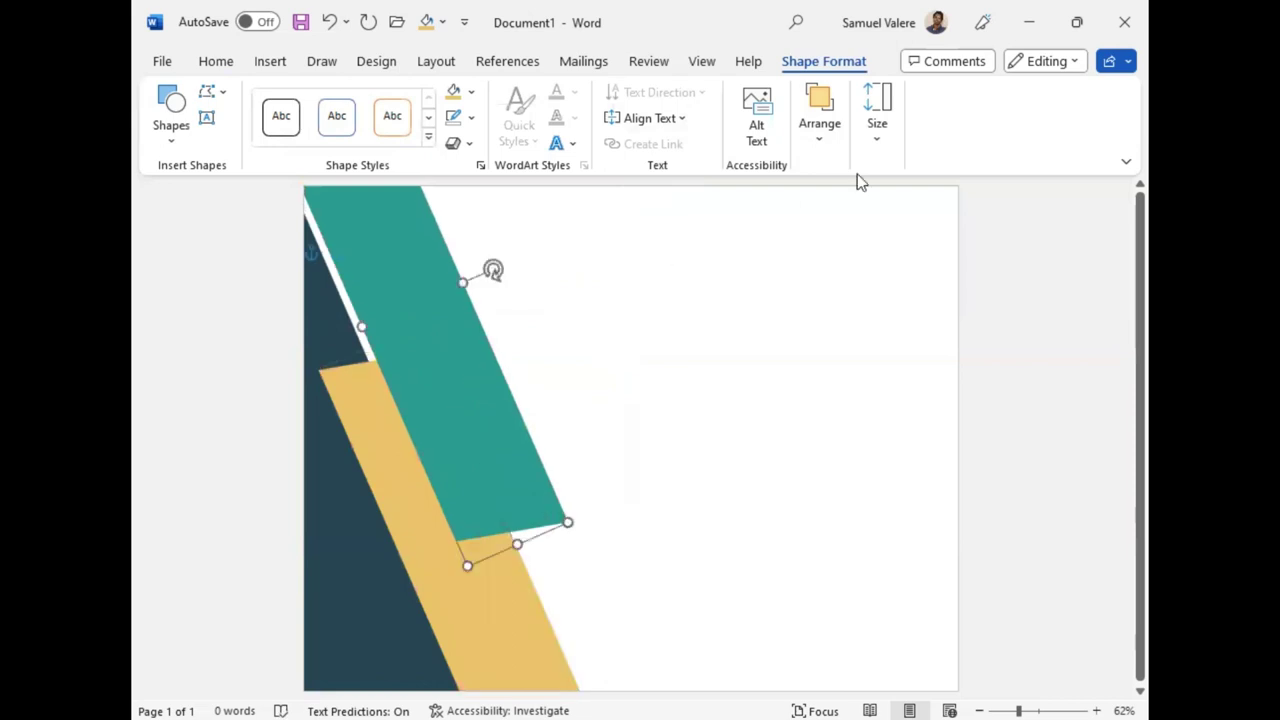
{"action": "left_click", "coordinate": [820, 135]}
{"action": "left_click", "coordinate": [975, 203]}
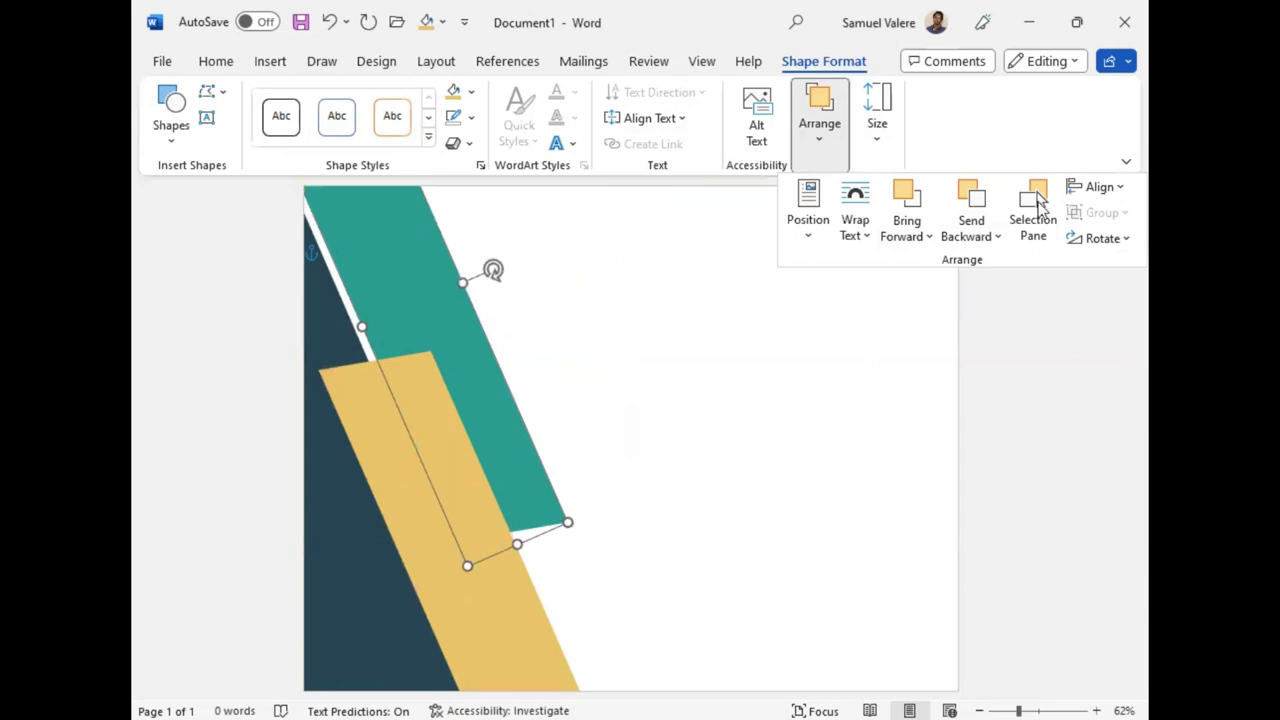
{"action": "left_click", "coordinate": [464, 370]}
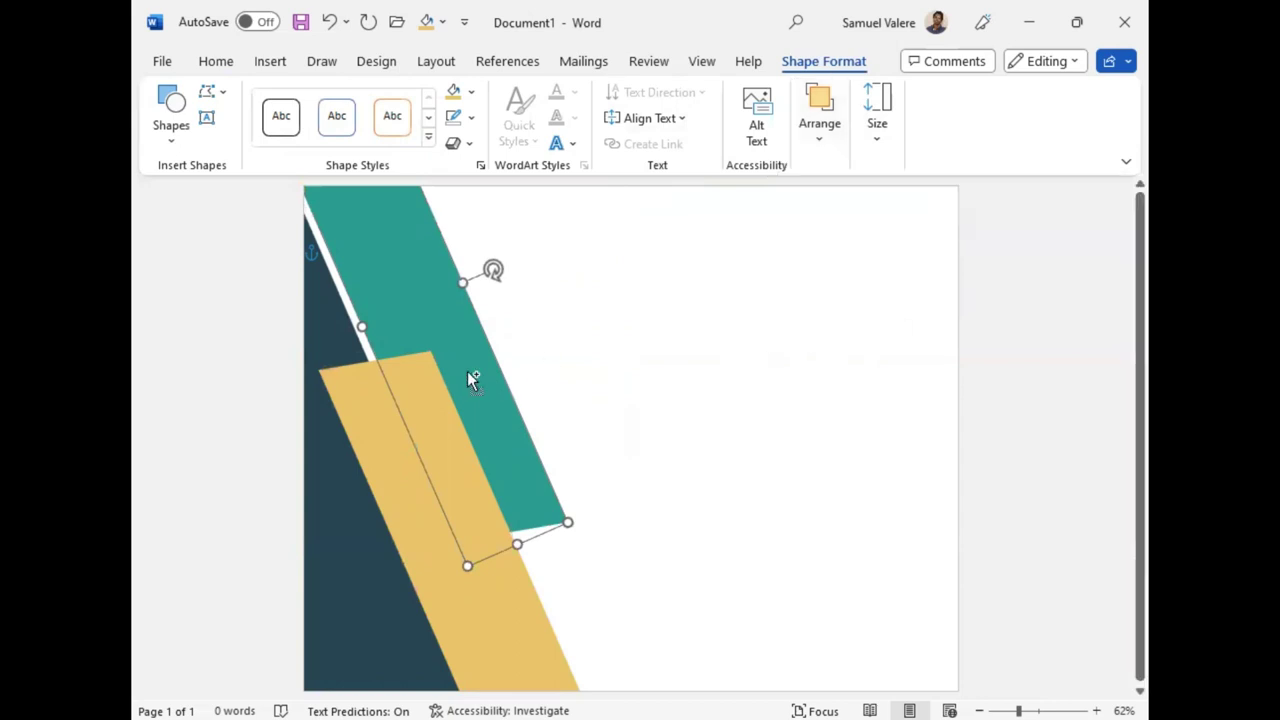
Step: Copy the teal strip into a thin diagonal strip reaching the page bottom
{"action": "mouse_move", "coordinate": [468, 372]}
{"action": "left_mouse_down"}
{"action": "mouse_move", "coordinate": [686, 425]}
{"action": "mouse_move", "coordinate": [626, 426]}
{"action": "mouse_move", "coordinate": [484, 353]}
{"action": "left_mouse_up"}
{"action": "left_click_drag", "start_coordinate": [594, 610], "coordinate": [673, 688]}
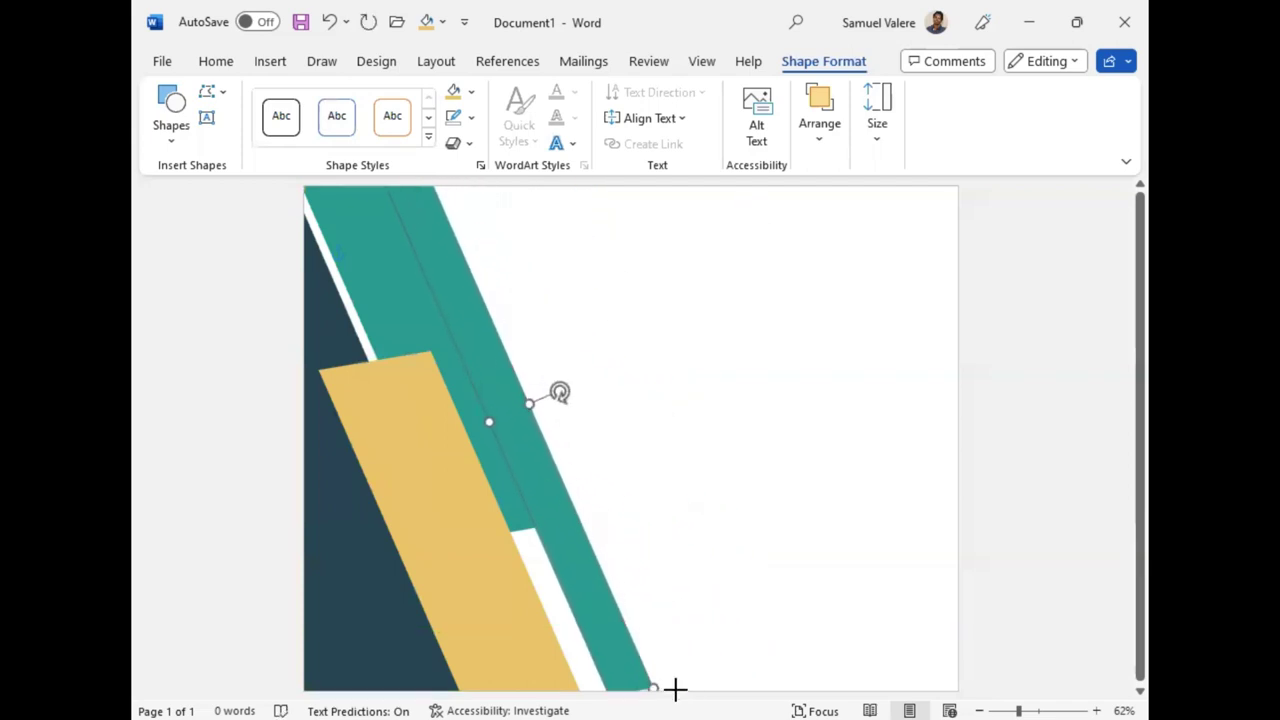
{"action": "left_click_drag", "start_coordinate": [520, 449], "coordinate": [558, 496]}
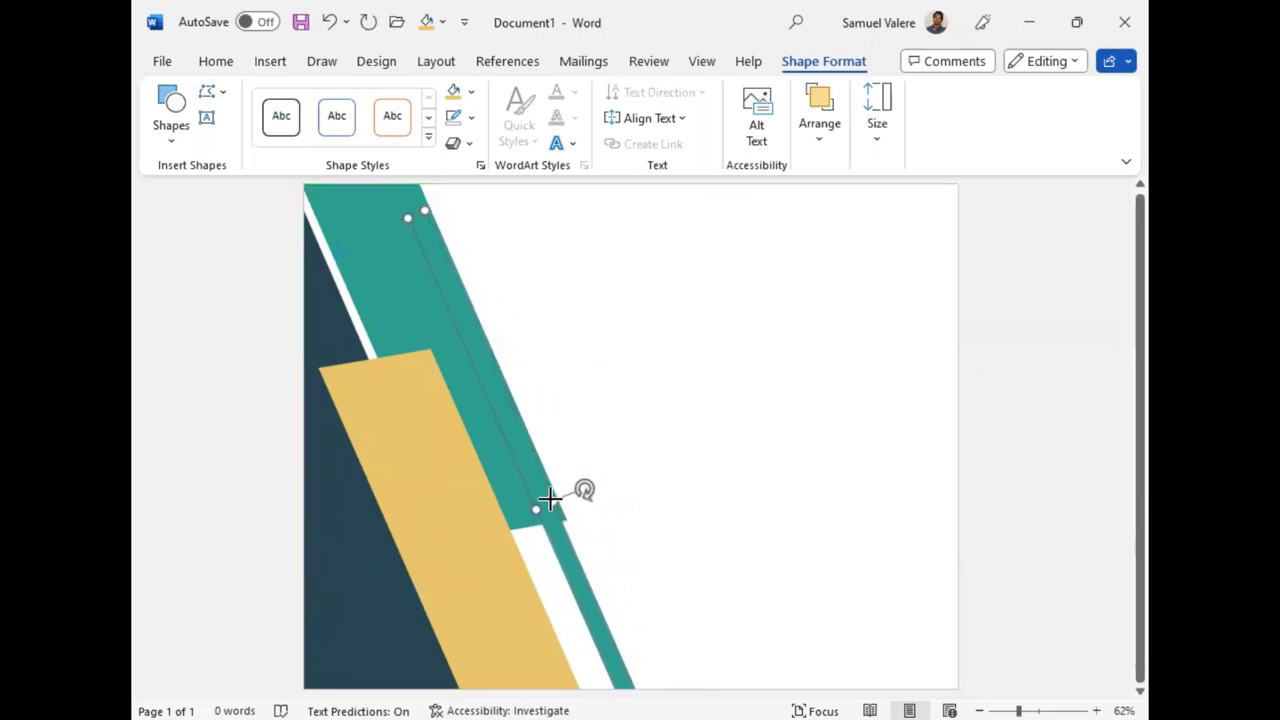
{"action": "mouse_move", "coordinate": [558, 496]}
{"action": "left_mouse_down"}
{"action": "mouse_move", "coordinate": [528, 488]}
{"action": "mouse_move", "coordinate": [522, 508]}
{"action": "left_mouse_up"}
Step: Nudge the wide teal band into place and narrow the yellow band from its left side
{"action": "left_click", "coordinate": [528, 461]}
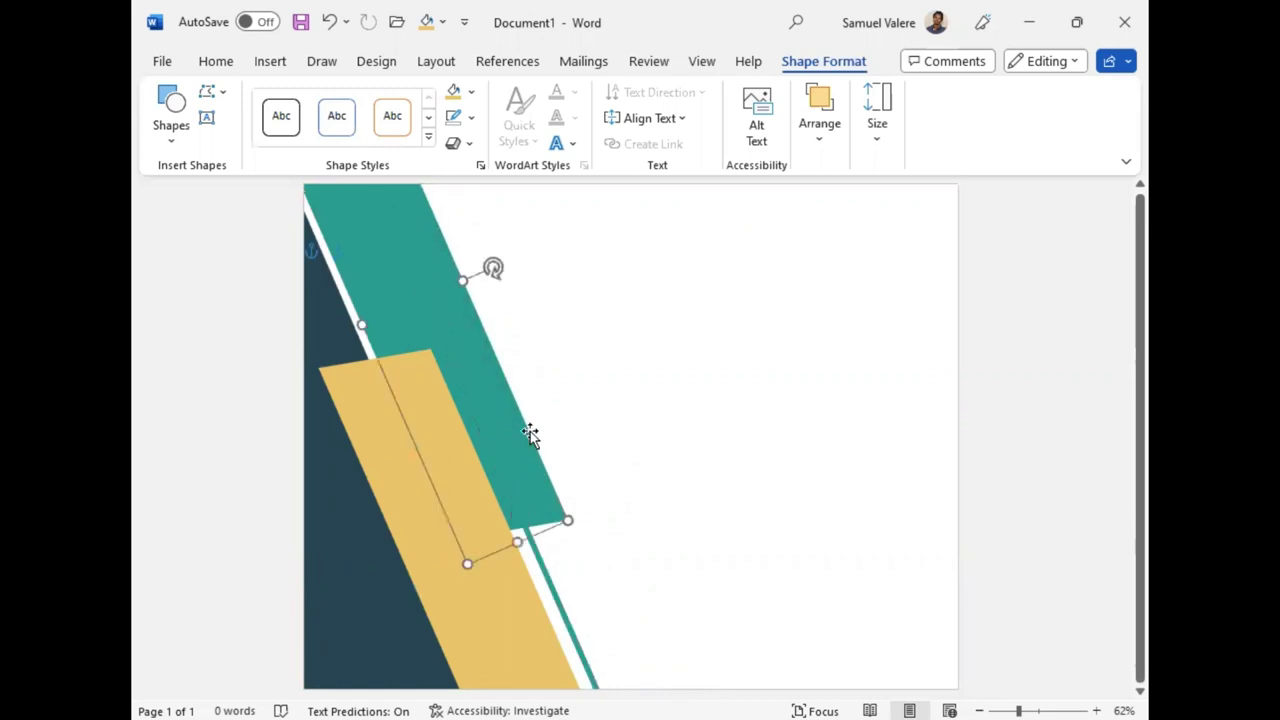
{"action": "left_click_drag", "start_coordinate": [488, 271], "coordinate": [452, 288]}
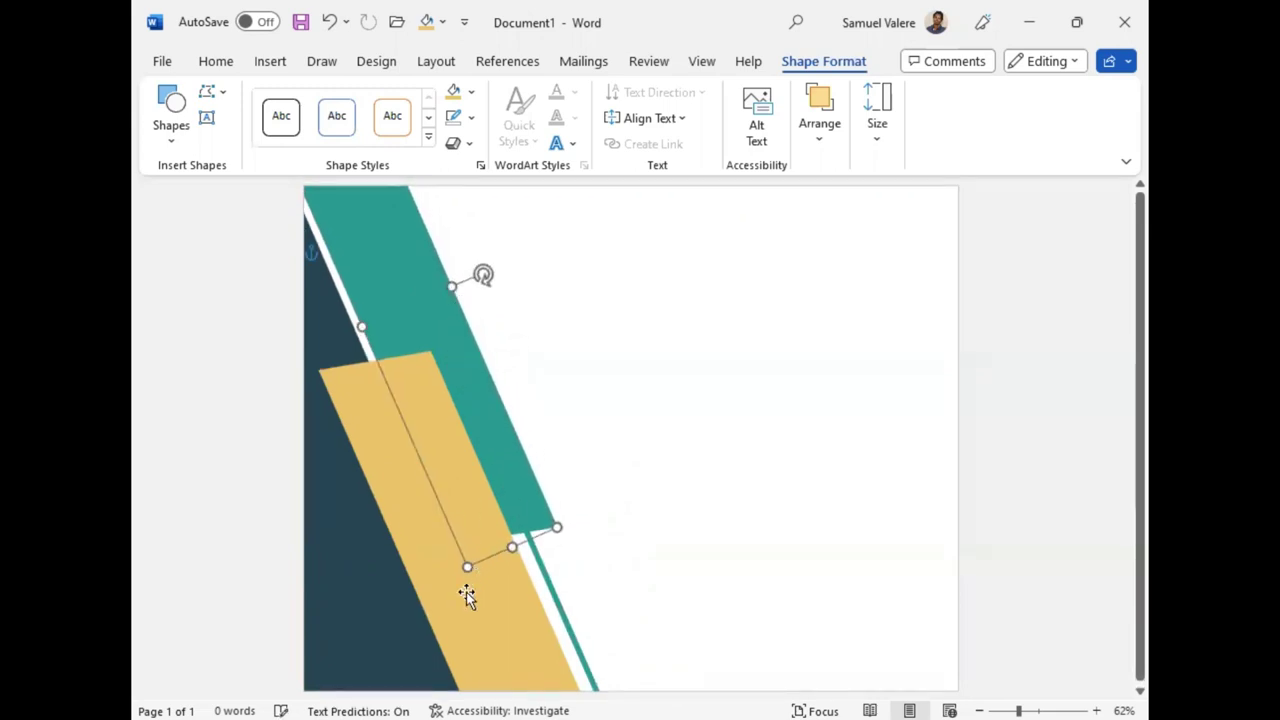
{"action": "left_click", "coordinate": [425, 576]}
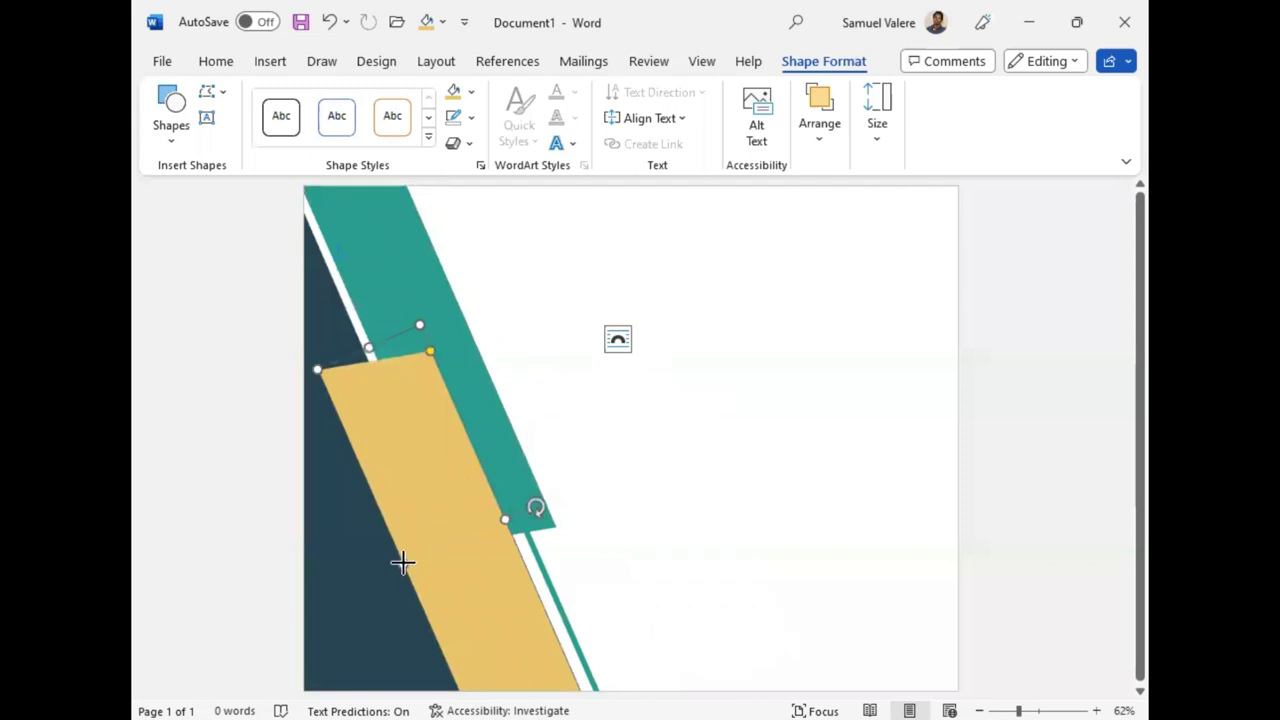
{"action": "left_click_drag", "start_coordinate": [402, 563], "coordinate": [410, 560]}
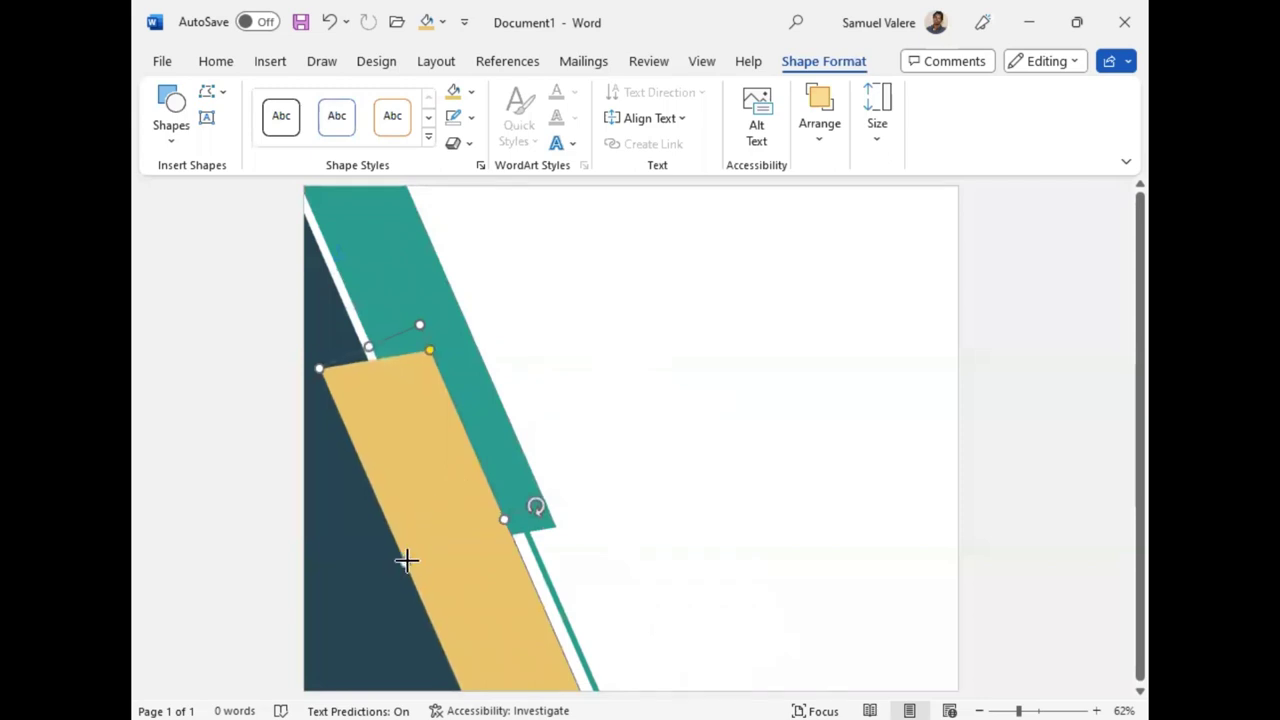
Step: Fill the thin diagonal strip with the coral orange swatch from Recent Colors
{"action": "left_click", "coordinate": [552, 584]}
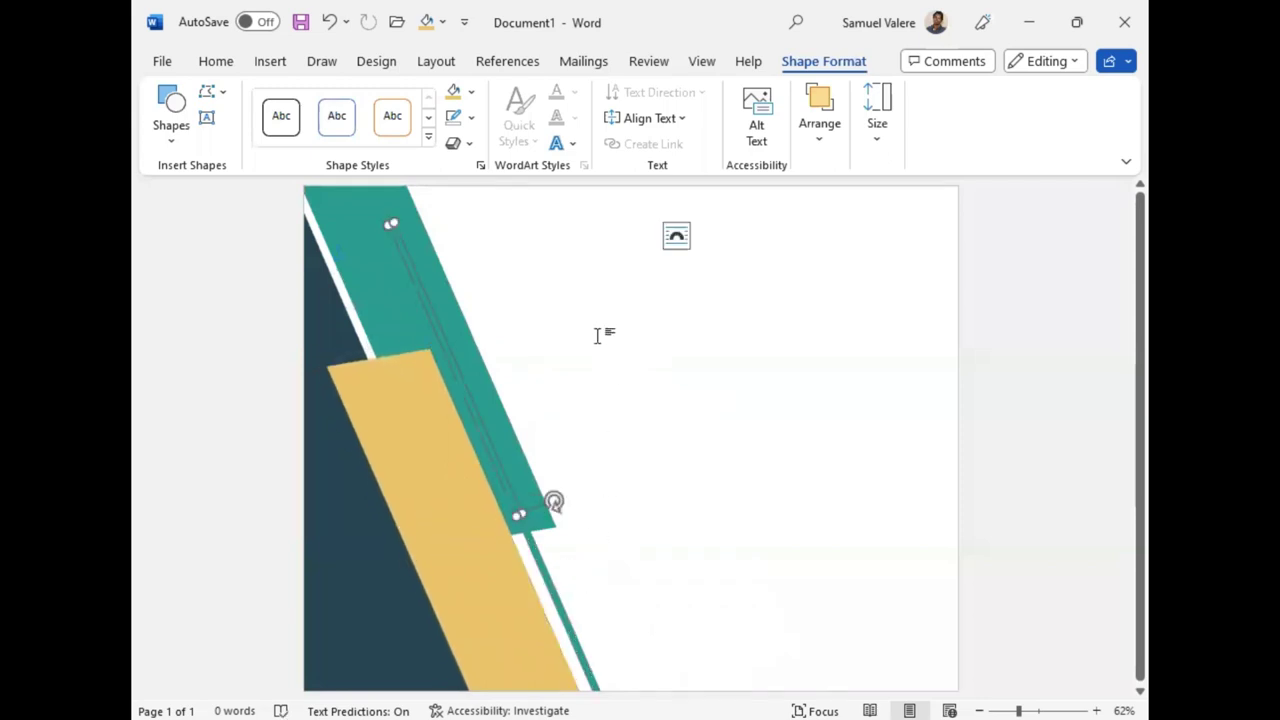
{"action": "left_click", "coordinate": [471, 93]}
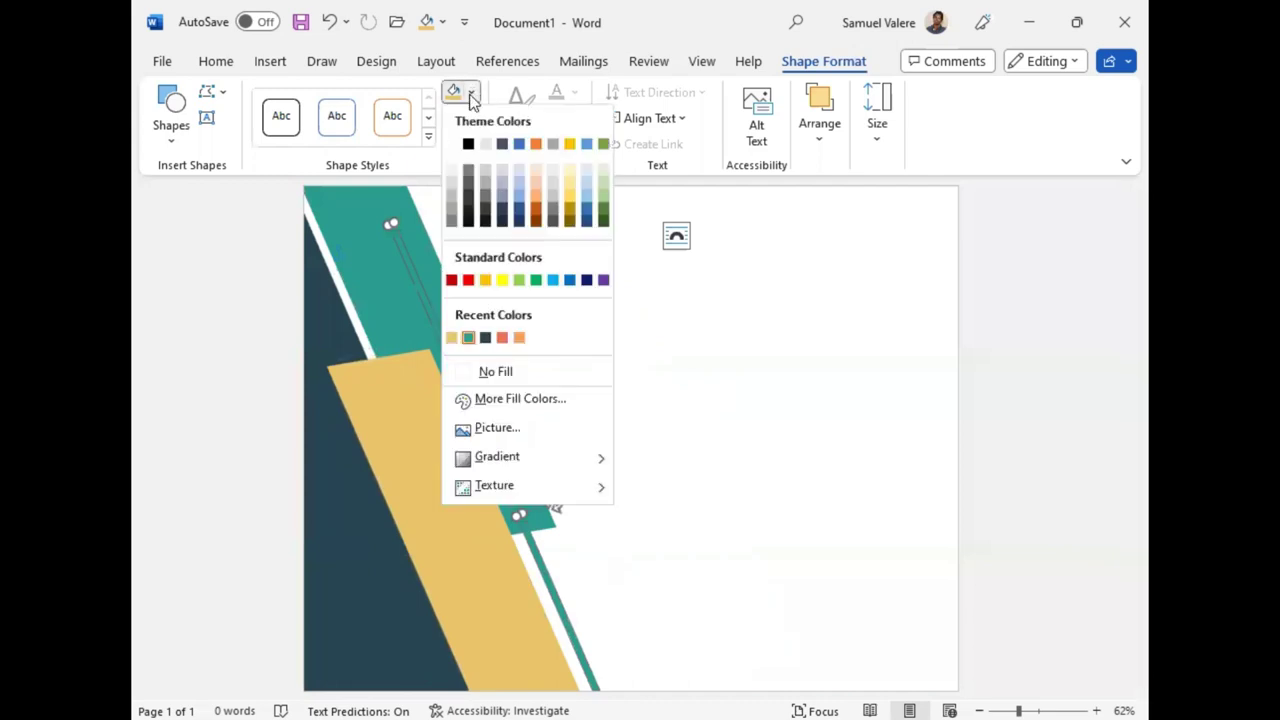
{"action": "left_click", "coordinate": [503, 337]}
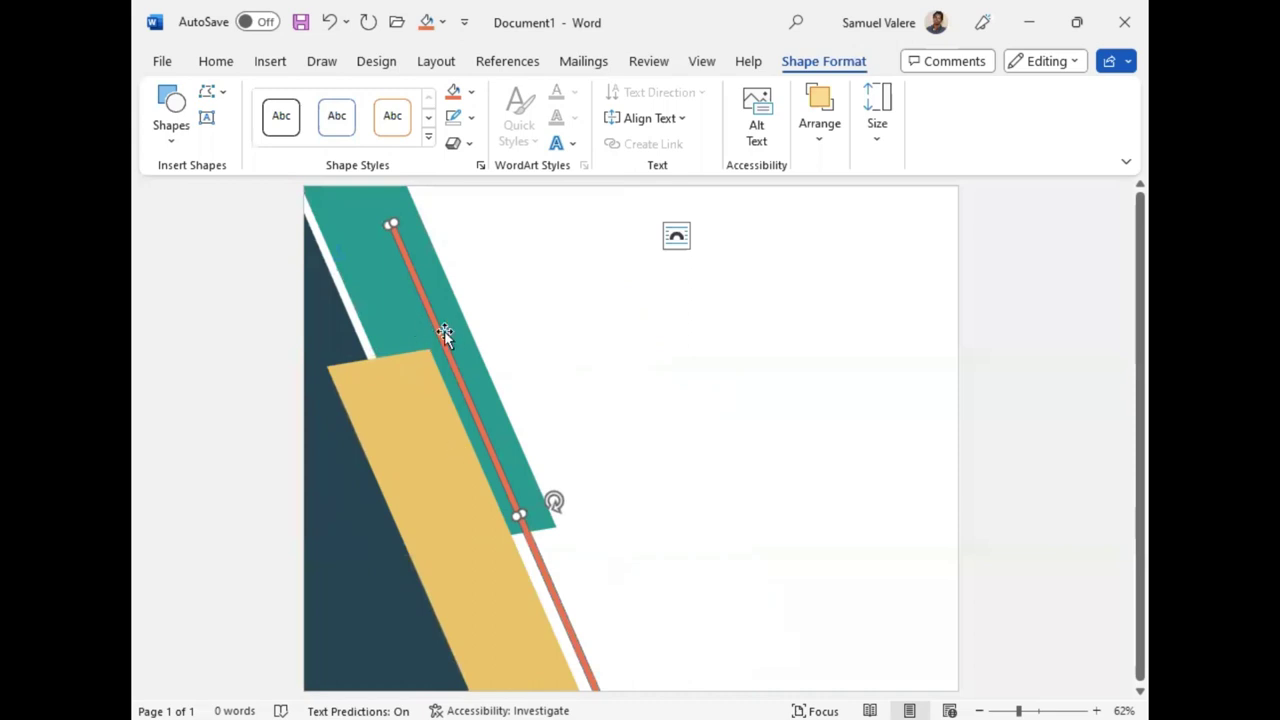
Step: Copy the yellow band and shrink it into a narrow bar at the bottom-left
{"action": "left_click_drag", "start_coordinate": [413, 497], "coordinate": [405, 489]}
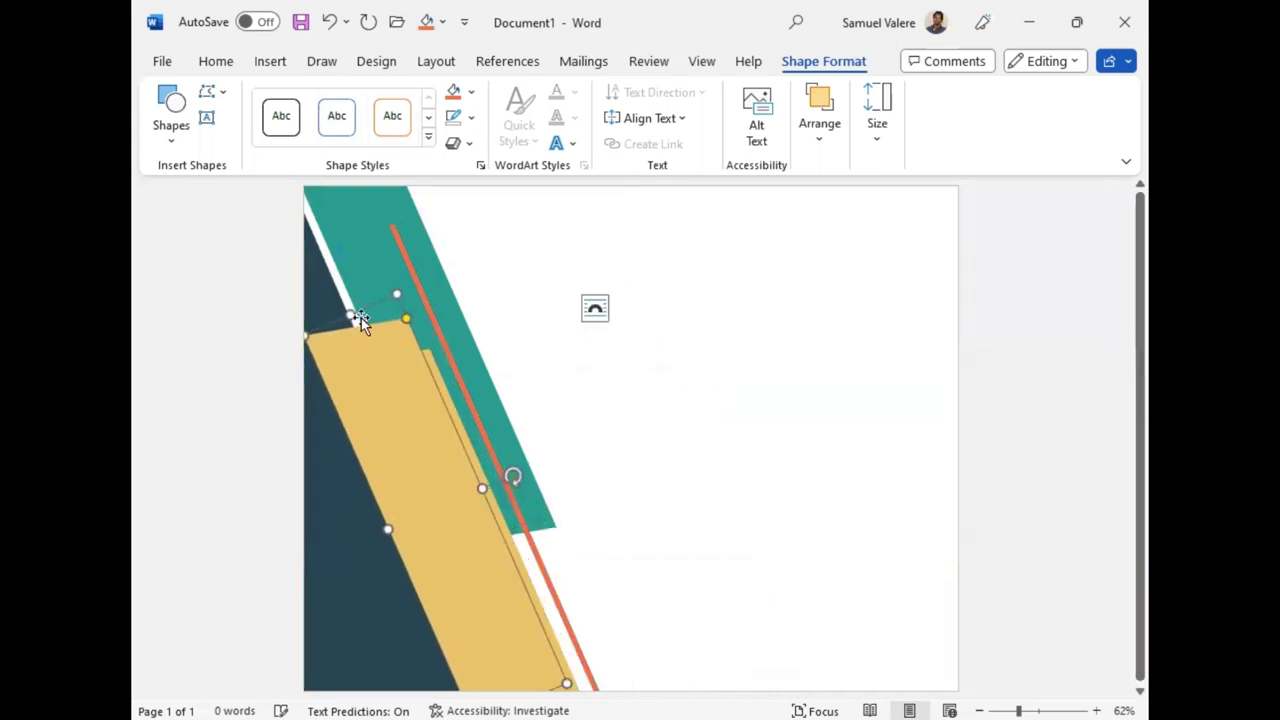
{"action": "mouse_move", "coordinate": [352, 314]}
{"action": "left_mouse_down"}
{"action": "mouse_move", "coordinate": [427, 527]}
{"action": "mouse_move", "coordinate": [405, 532]}
{"action": "left_mouse_up"}
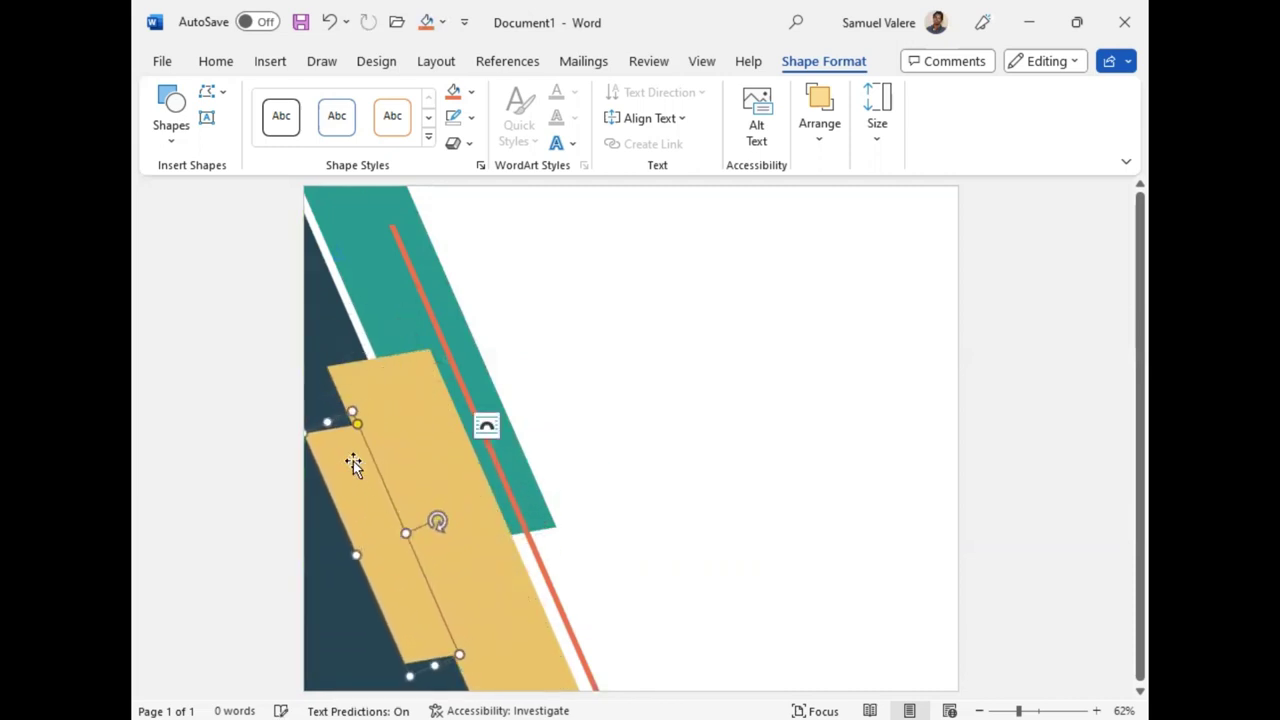
{"action": "left_click_drag", "start_coordinate": [319, 420], "coordinate": [399, 598]}
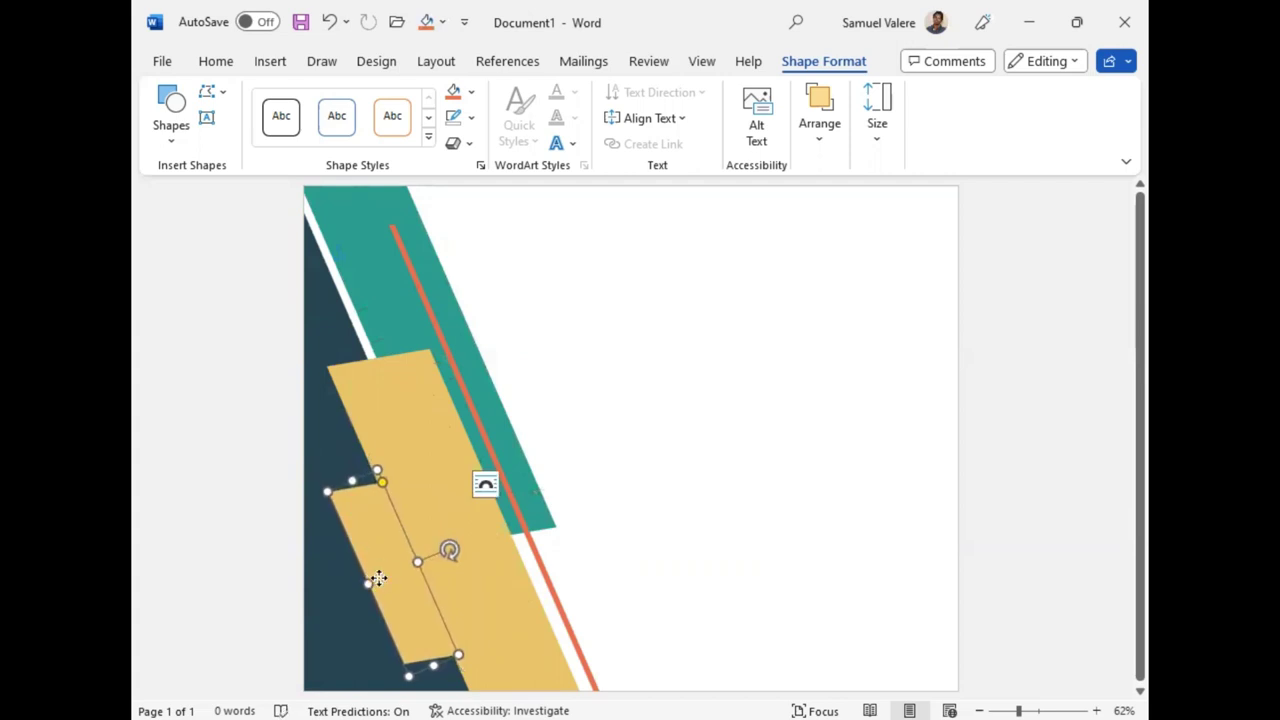
{"action": "left_click_drag", "start_coordinate": [405, 580], "coordinate": [378, 593]}
{"action": "left_click_drag", "start_coordinate": [337, 536], "coordinate": [358, 588]}
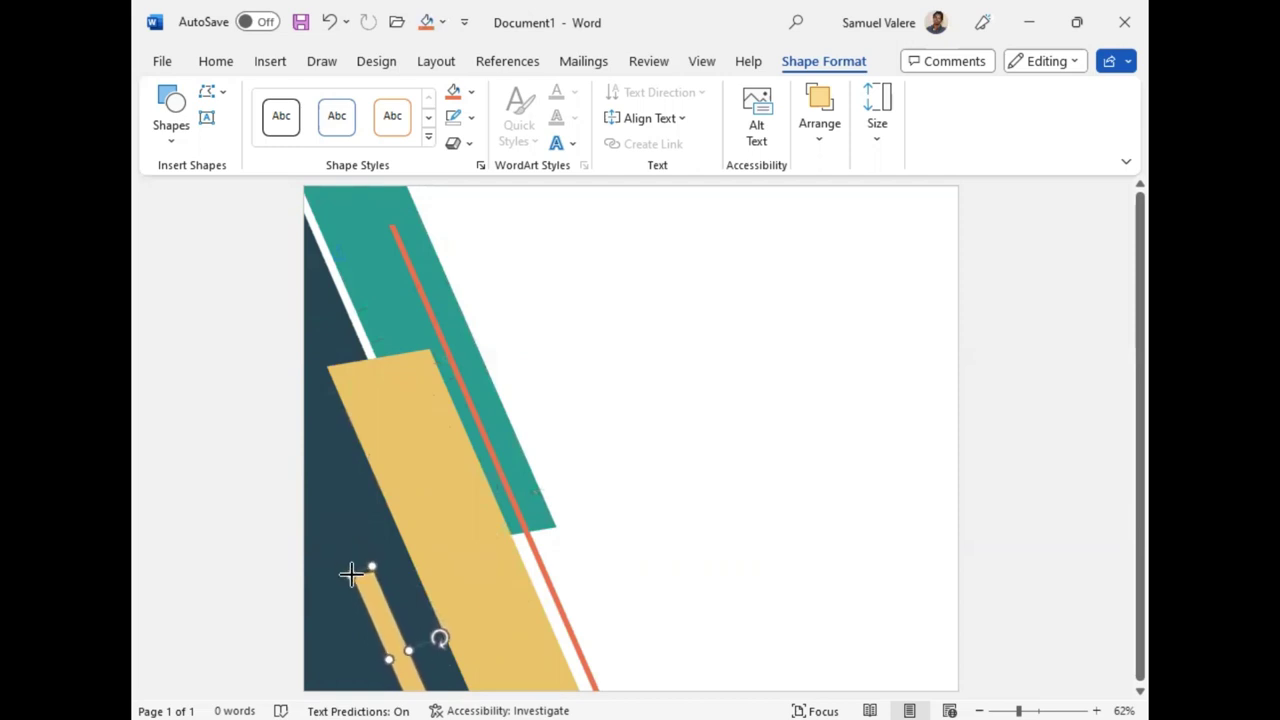
{"action": "left_click_drag", "start_coordinate": [405, 651], "coordinate": [396, 646]}
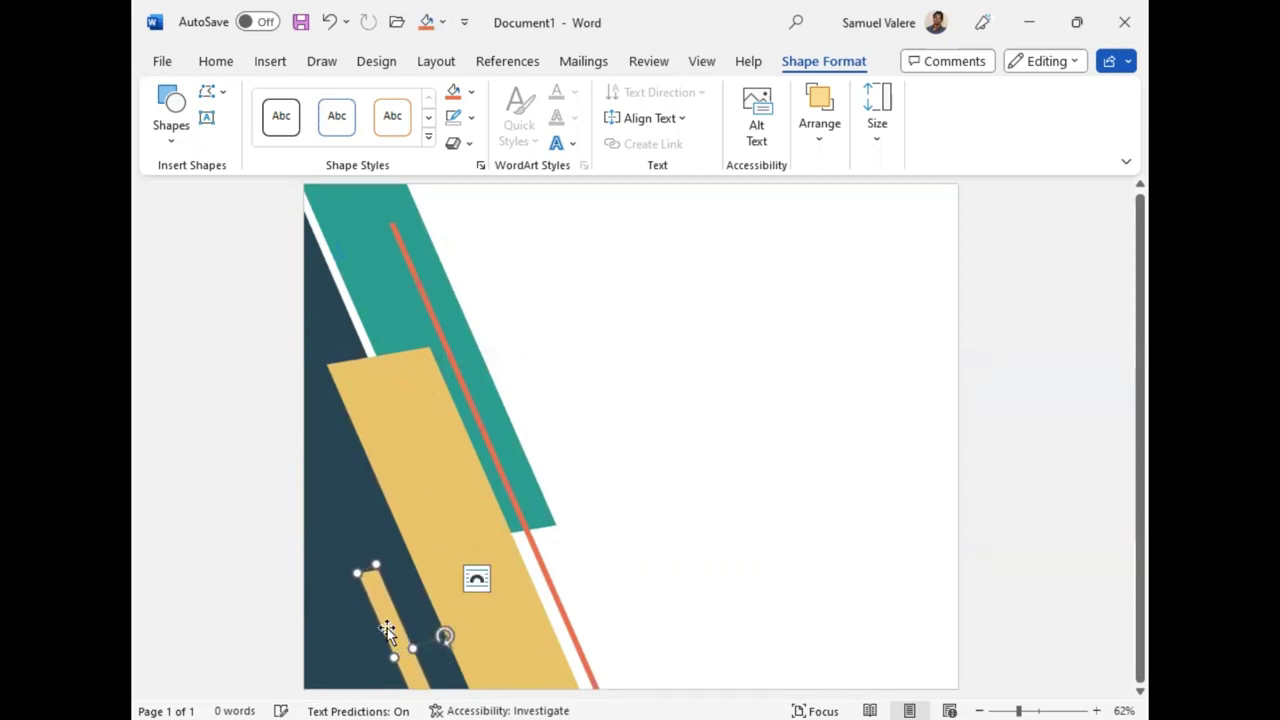
{"action": "left_click_drag", "start_coordinate": [387, 628], "coordinate": [401, 650]}
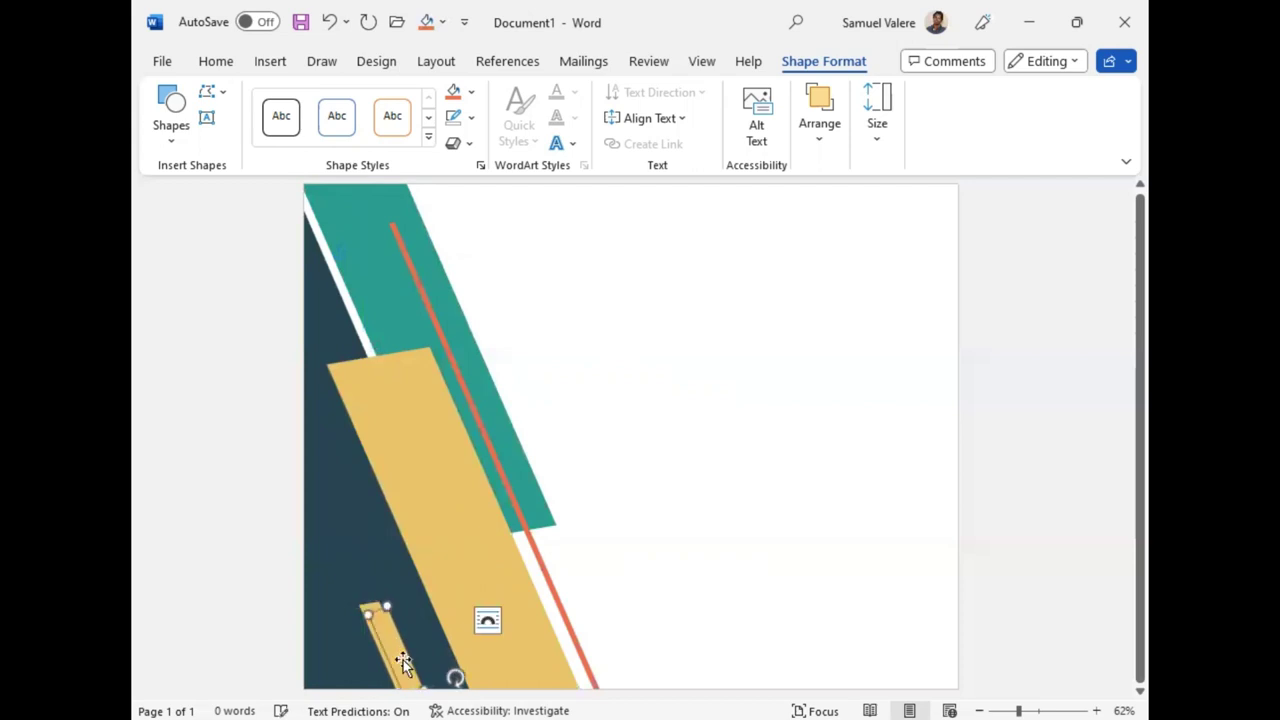
Step: Duplicate the small bar up against the top edge and slide the lower bar right
{"action": "mouse_move", "coordinate": [398, 641]}
{"action": "left_mouse_down", "text": "ctrl"}
{"action": "mouse_move", "coordinate": [490, 254]}
{"action": "mouse_move", "coordinate": [412, 175]}
{"action": "left_mouse_up", "text": "ctrl"}
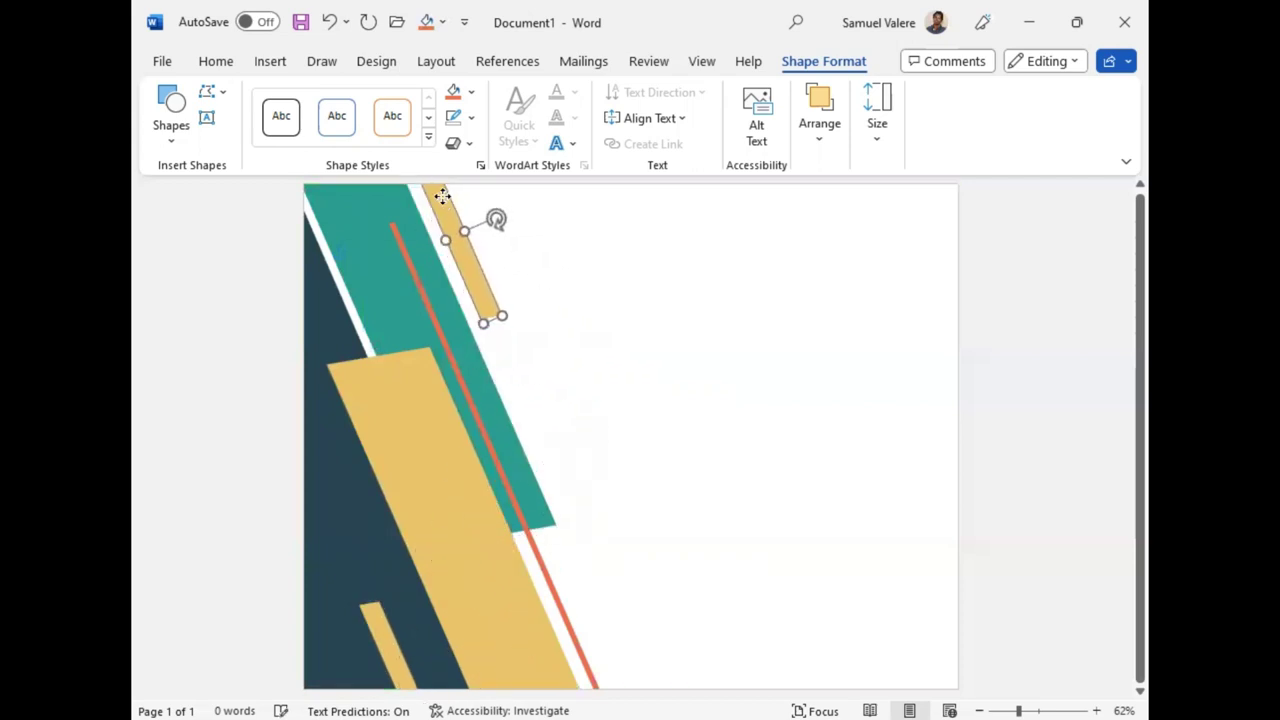
{"action": "left_click_drag", "start_coordinate": [473, 270], "coordinate": [450, 228]}
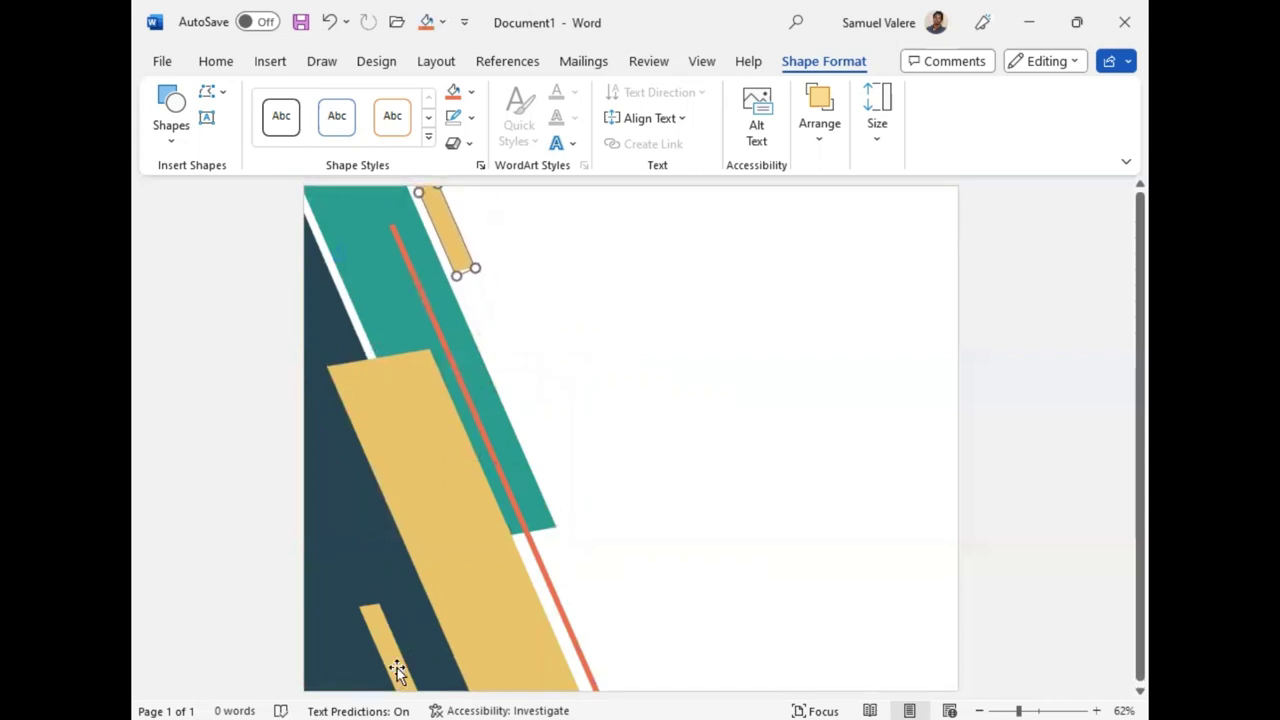
{"action": "left_click_drag", "start_coordinate": [397, 671], "coordinate": [423, 672]}
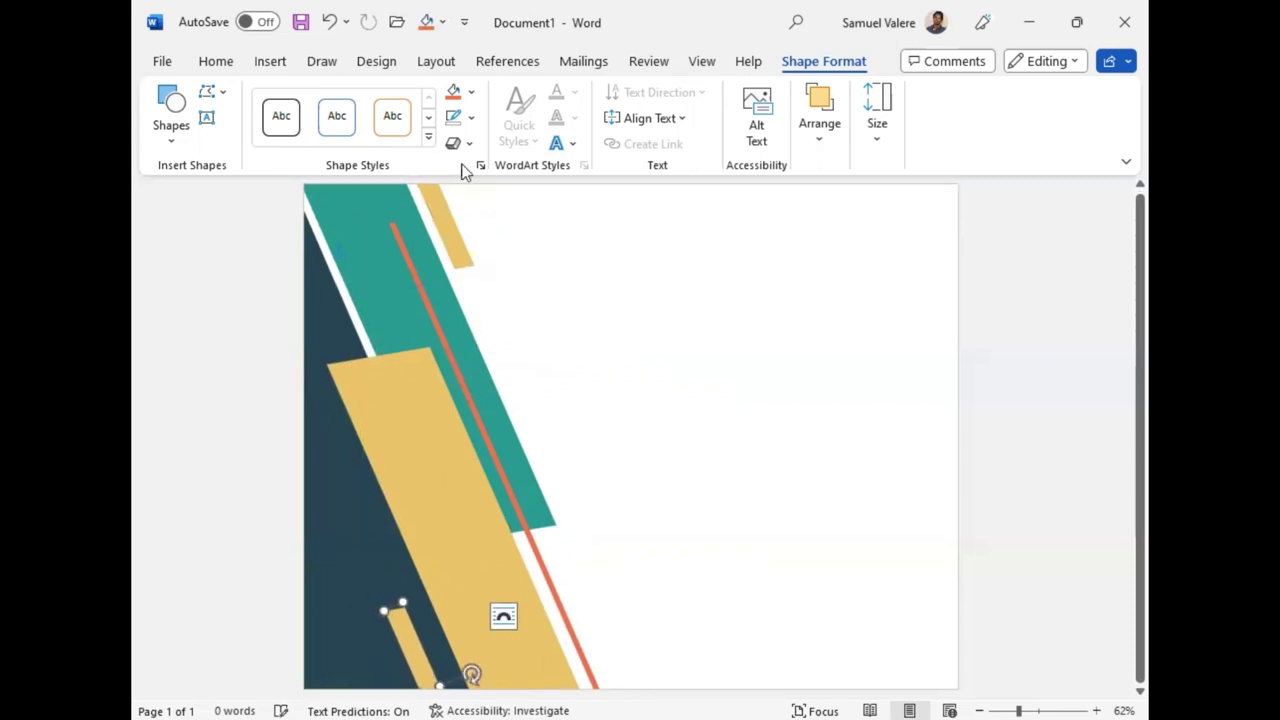
Step: Select both small bars and fill them Gold
{"action": "left_click", "coordinate": [443, 219]}
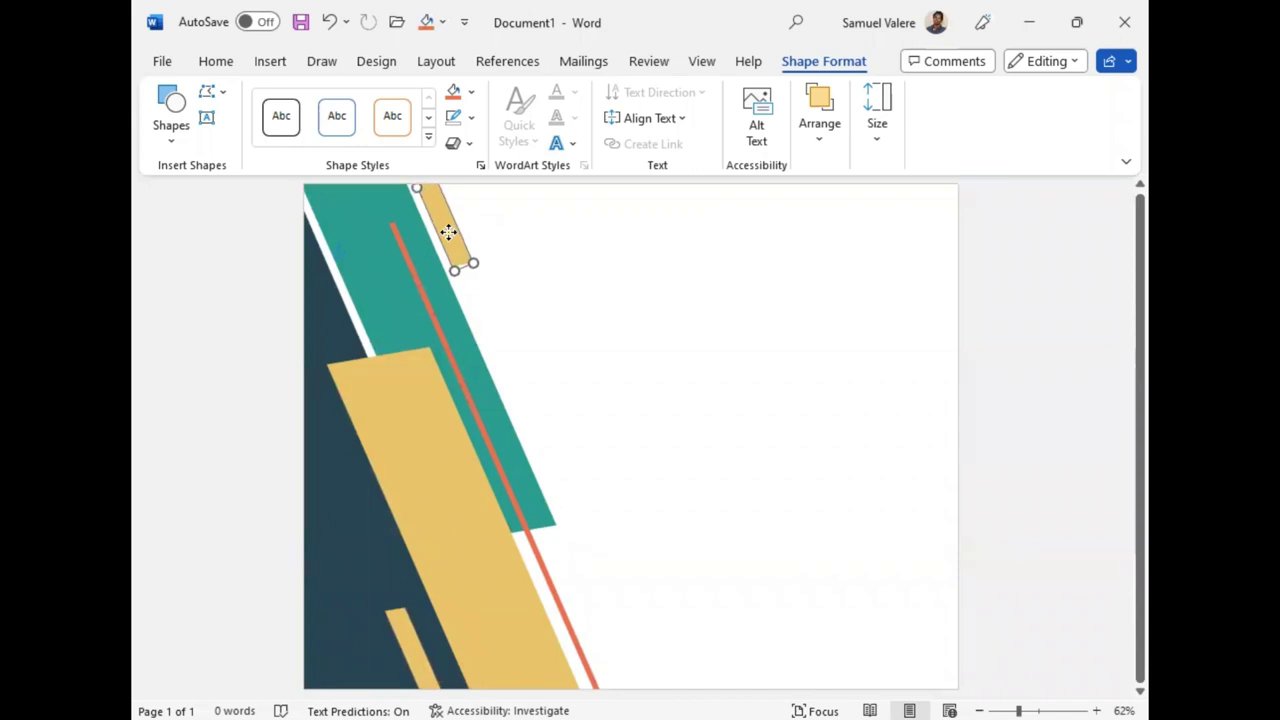
{"action": "left_click", "coordinate": [408, 645], "text": "shift"}
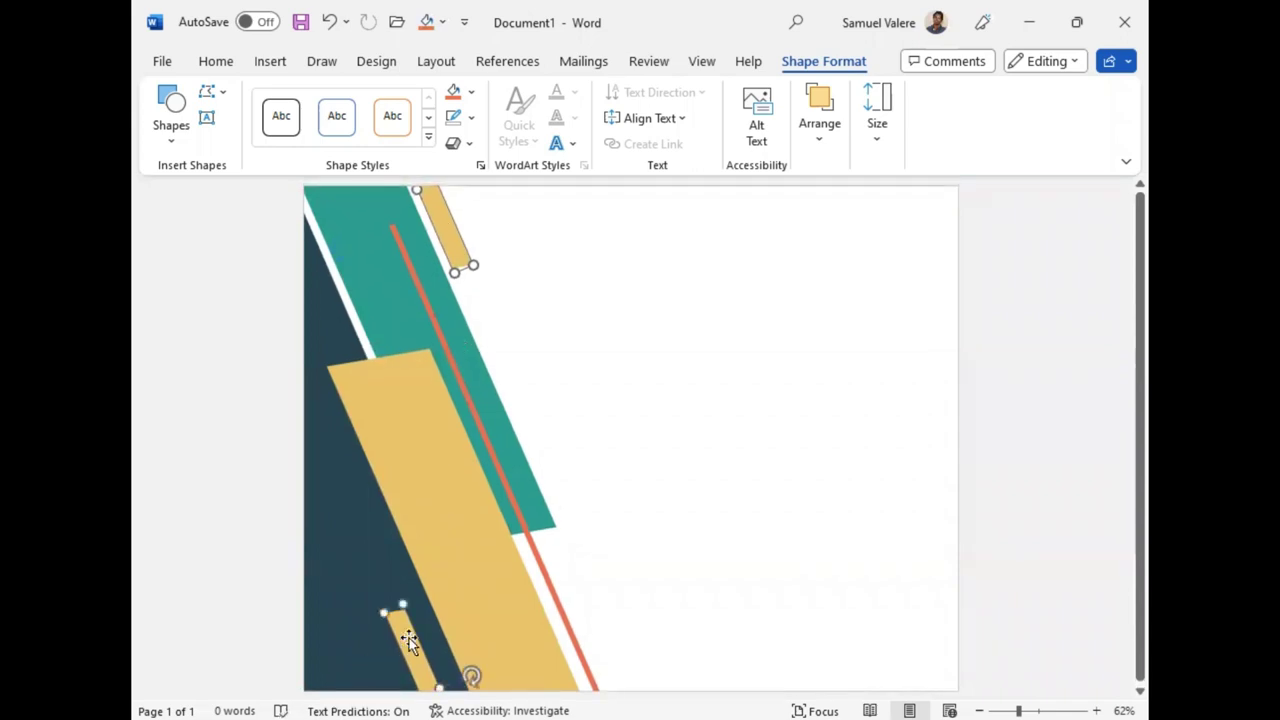
{"action": "left_click", "coordinate": [454, 92]}
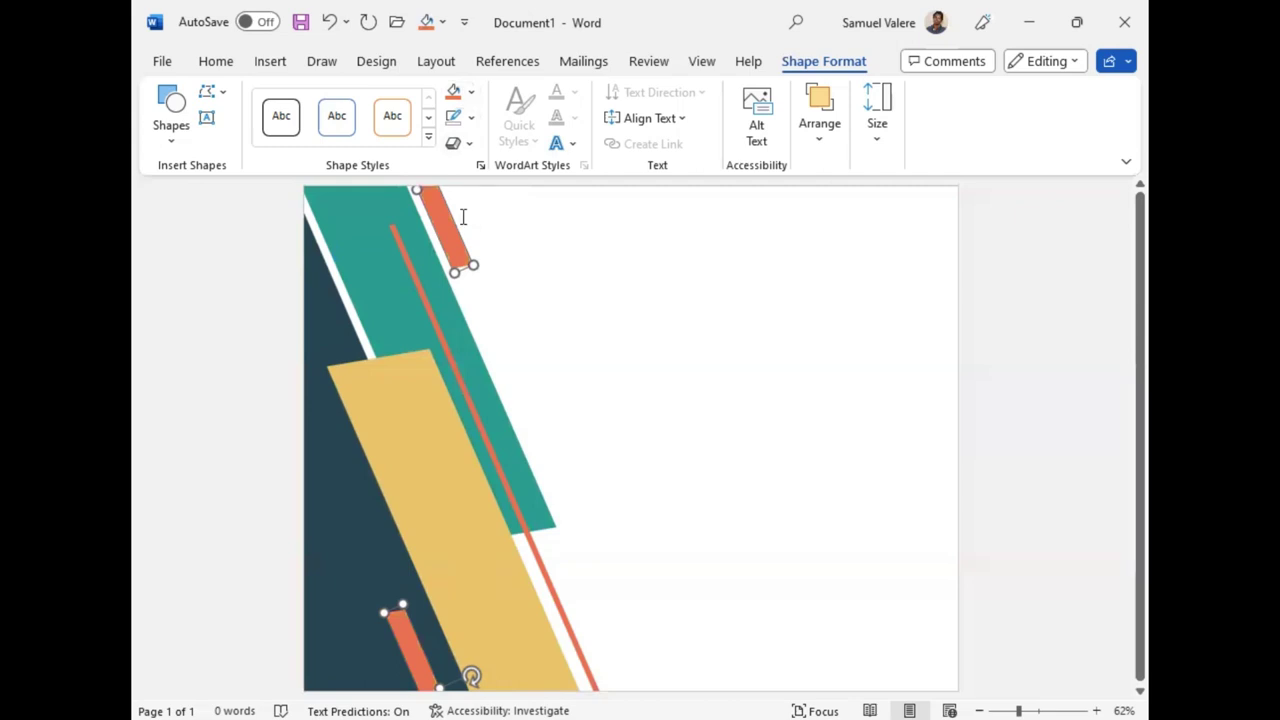
{"action": "left_click", "coordinate": [471, 91]}
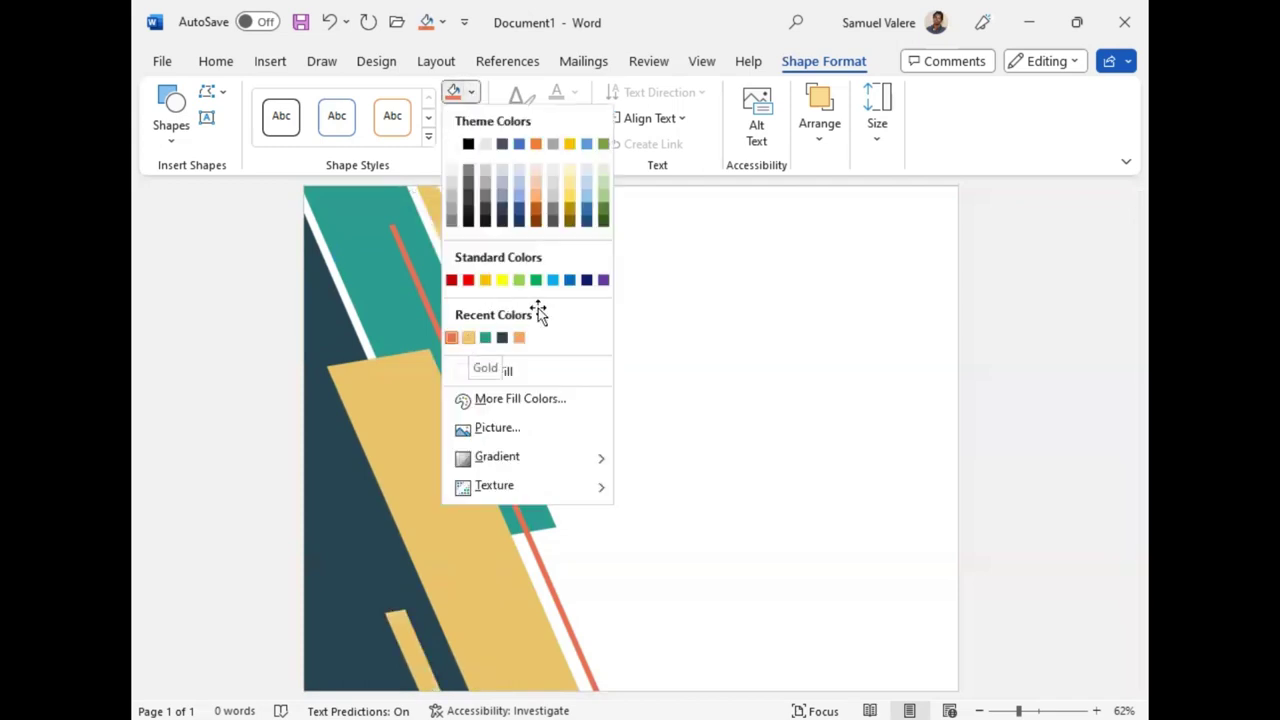
{"action": "left_click", "coordinate": [468, 337]}
{"action": "left_click", "coordinate": [553, 300]}
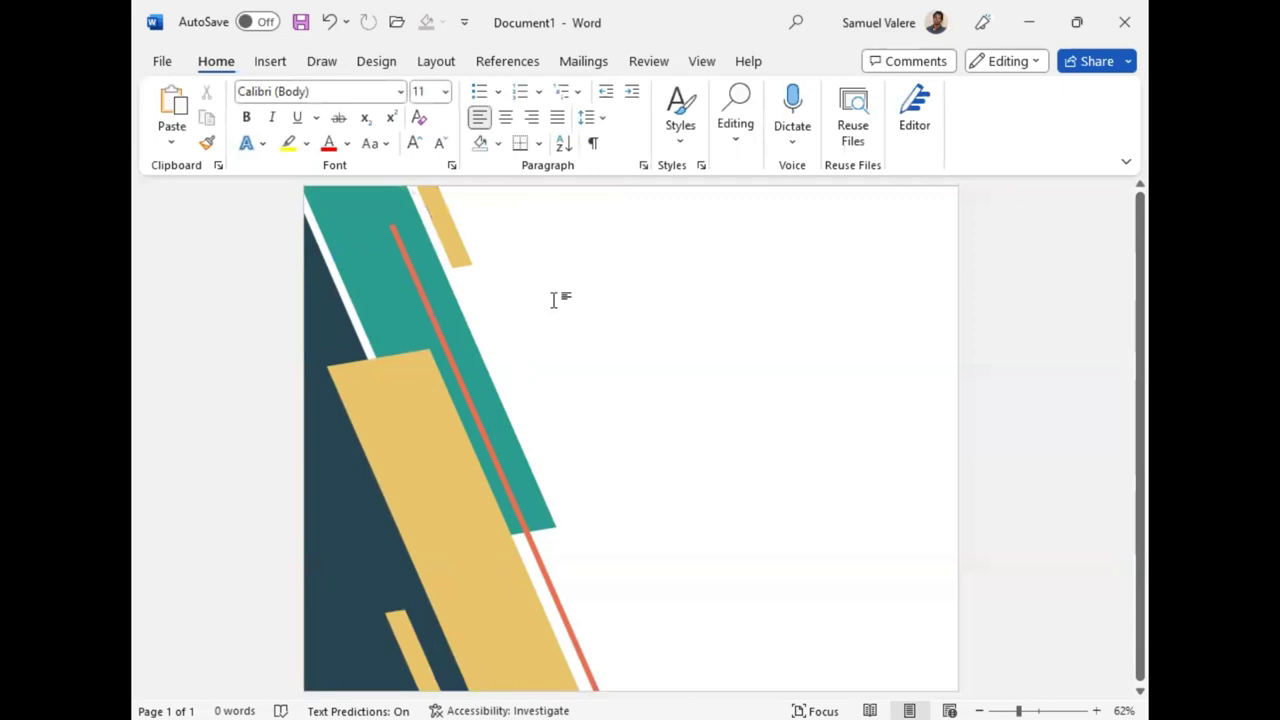
Step: Draw a text box in the upper right of the page and type 'certificate'
{"action": "left_click", "coordinate": [270, 62]}
{"action": "left_click", "coordinate": [355, 92]}
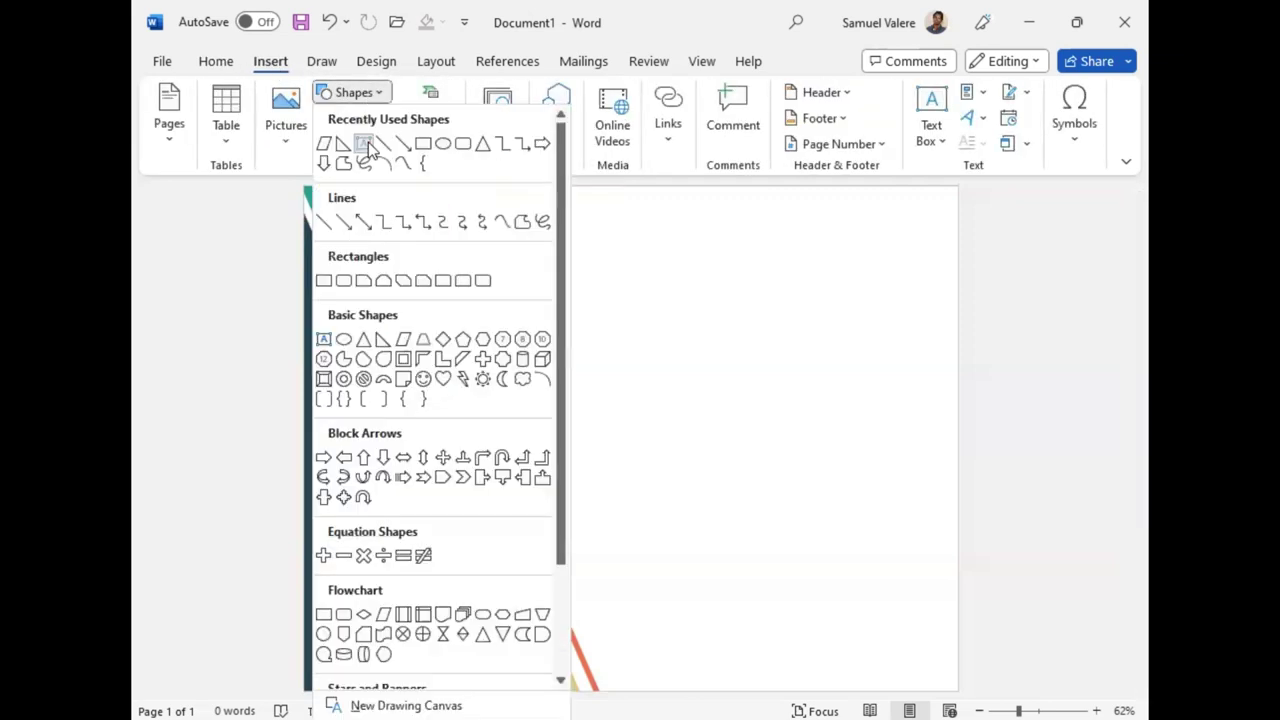
{"action": "left_click", "coordinate": [363, 143]}
{"action": "left_click_drag", "start_coordinate": [549, 275], "coordinate": [876, 317]}
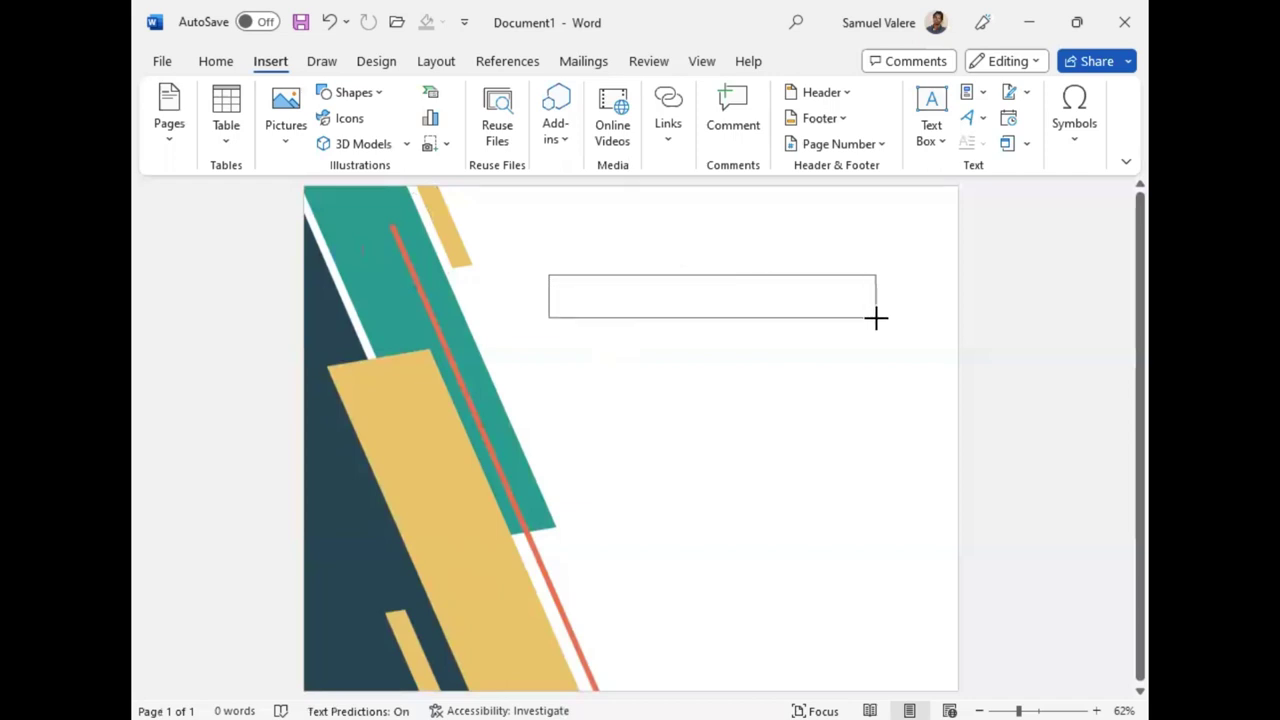
{"action": "type", "text": "certificate"}
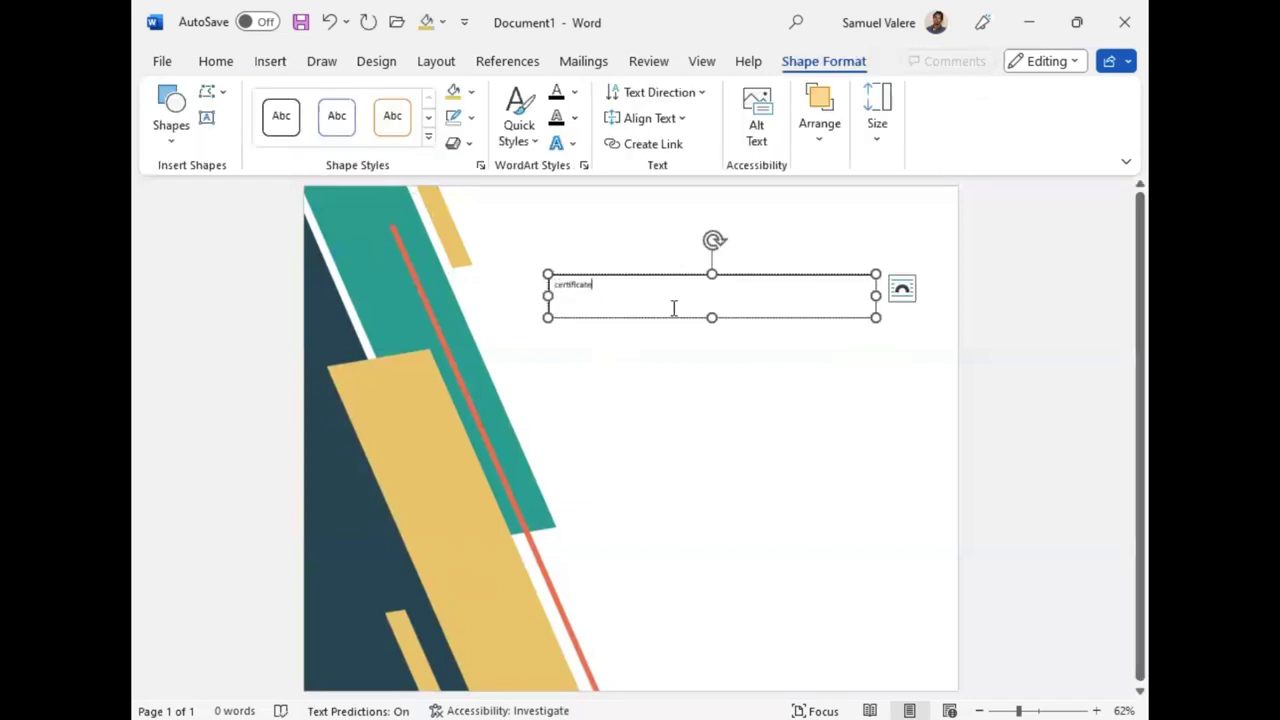
Step: Centre 'certificate', set it in Harrington and enlarge it to 80 pt
{"action": "double_click", "coordinate": [576, 293]}
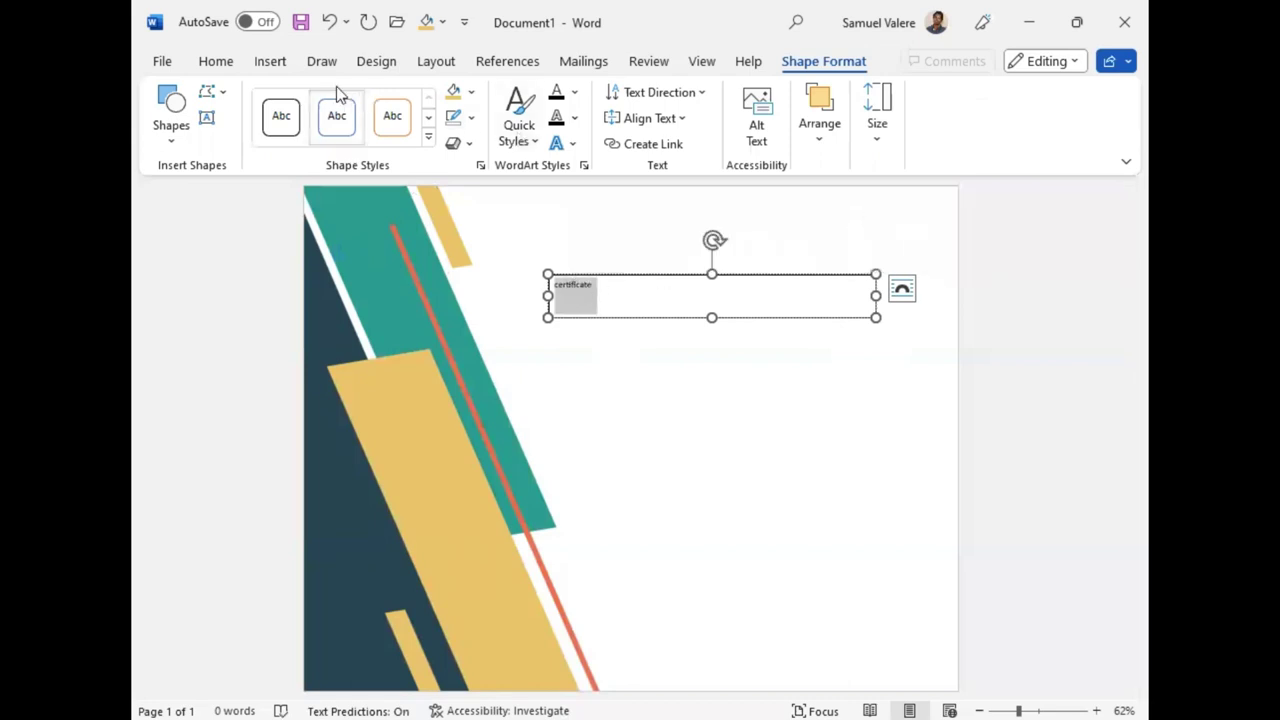
{"action": "left_click", "coordinate": [216, 61]}
{"action": "left_click", "coordinate": [505, 117]}
{"action": "left_click", "coordinate": [413, 143]}
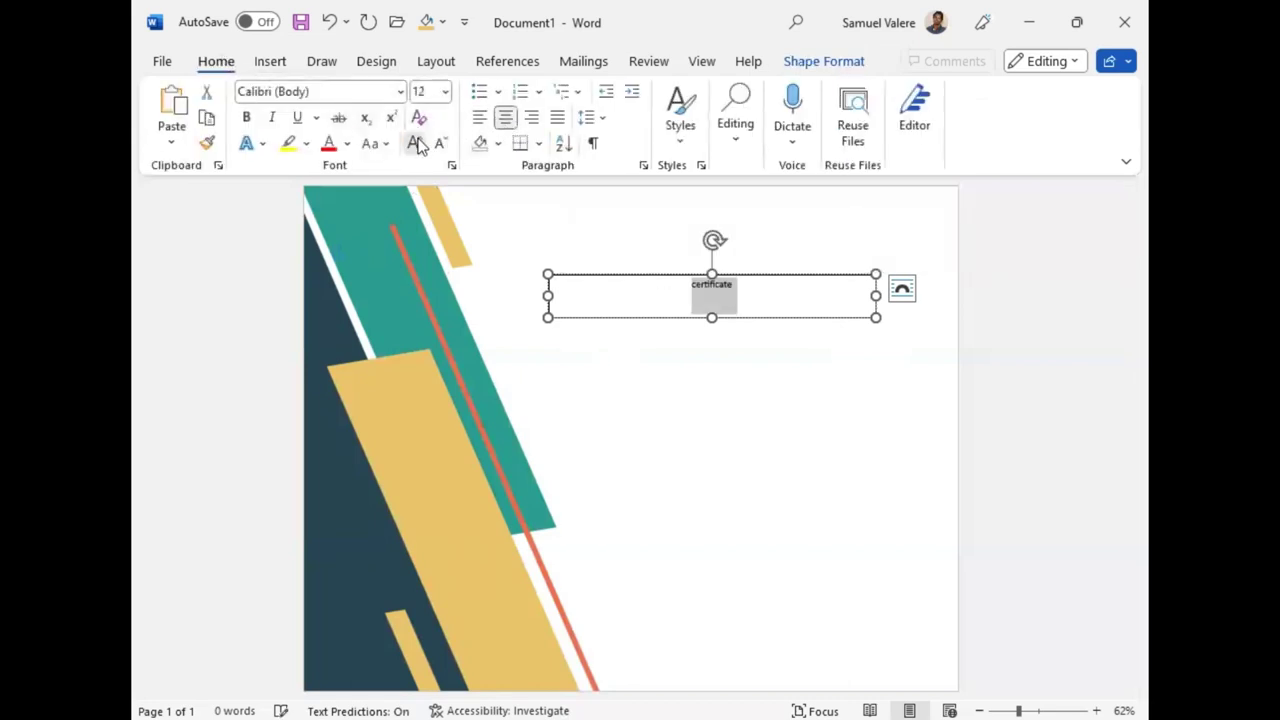
{"action": "left_click", "coordinate": [413, 143]}
{"action": "left_click", "coordinate": [413, 143]}
{"action": "left_click", "coordinate": [413, 143]}
{"action": "left_click", "coordinate": [413, 143]}
{"action": "left_click", "coordinate": [345, 91]}
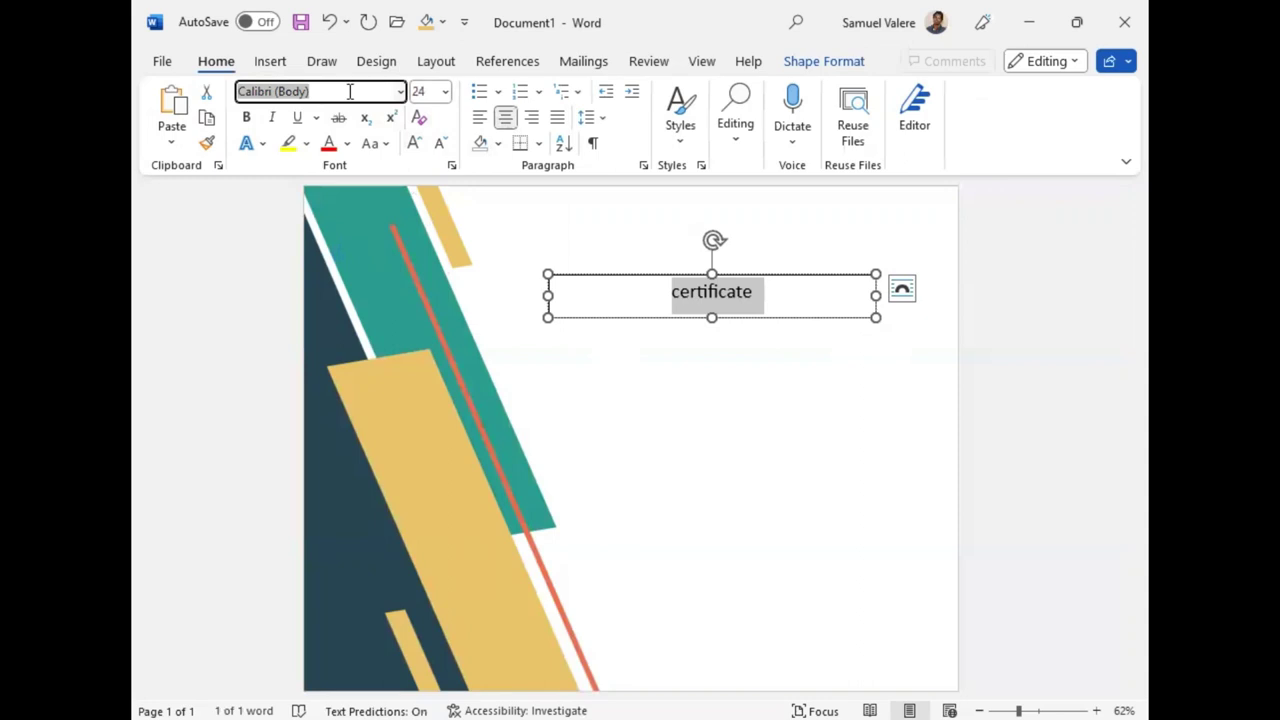
{"action": "type", "text": "Harrington"}
{"action": "key", "text": "Return"}
{"action": "left_click", "coordinate": [413, 143]}
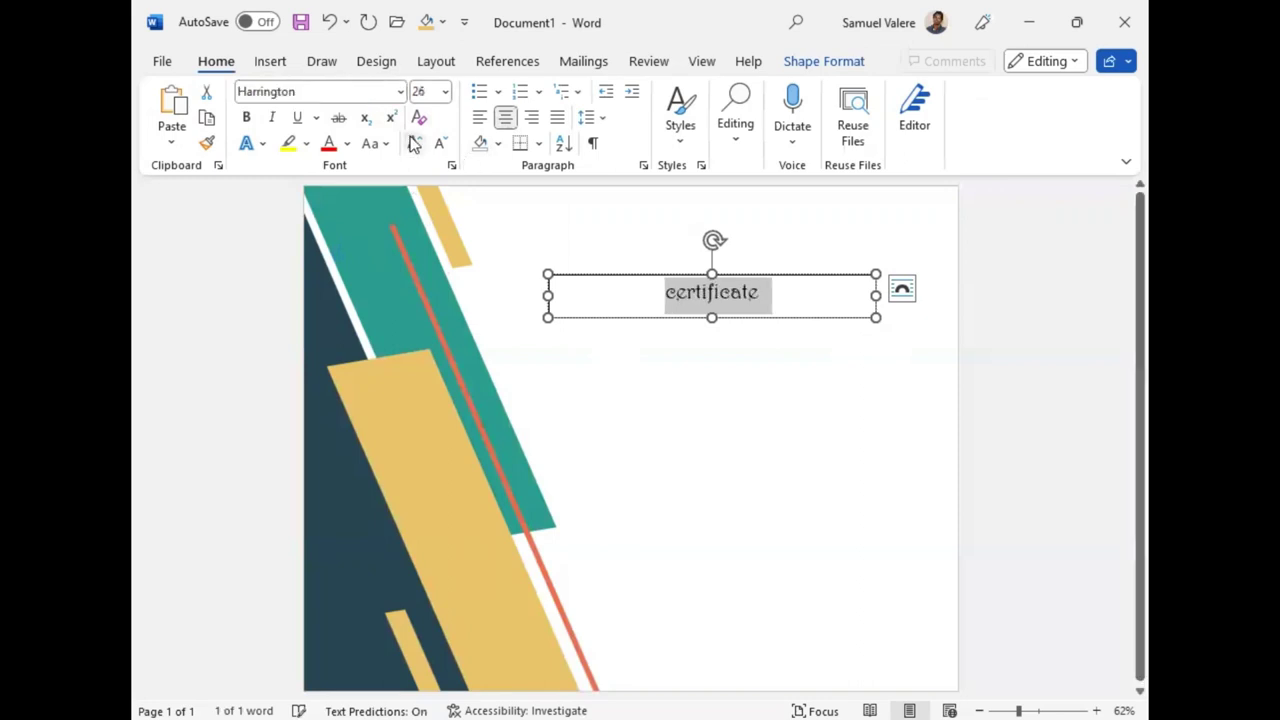
{"action": "left_click", "coordinate": [413, 143]}
{"action": "left_click", "coordinate": [413, 143]}
{"action": "left_click", "coordinate": [413, 143]}
{"action": "left_click", "coordinate": [413, 143]}
{"action": "left_click", "coordinate": [413, 143]}
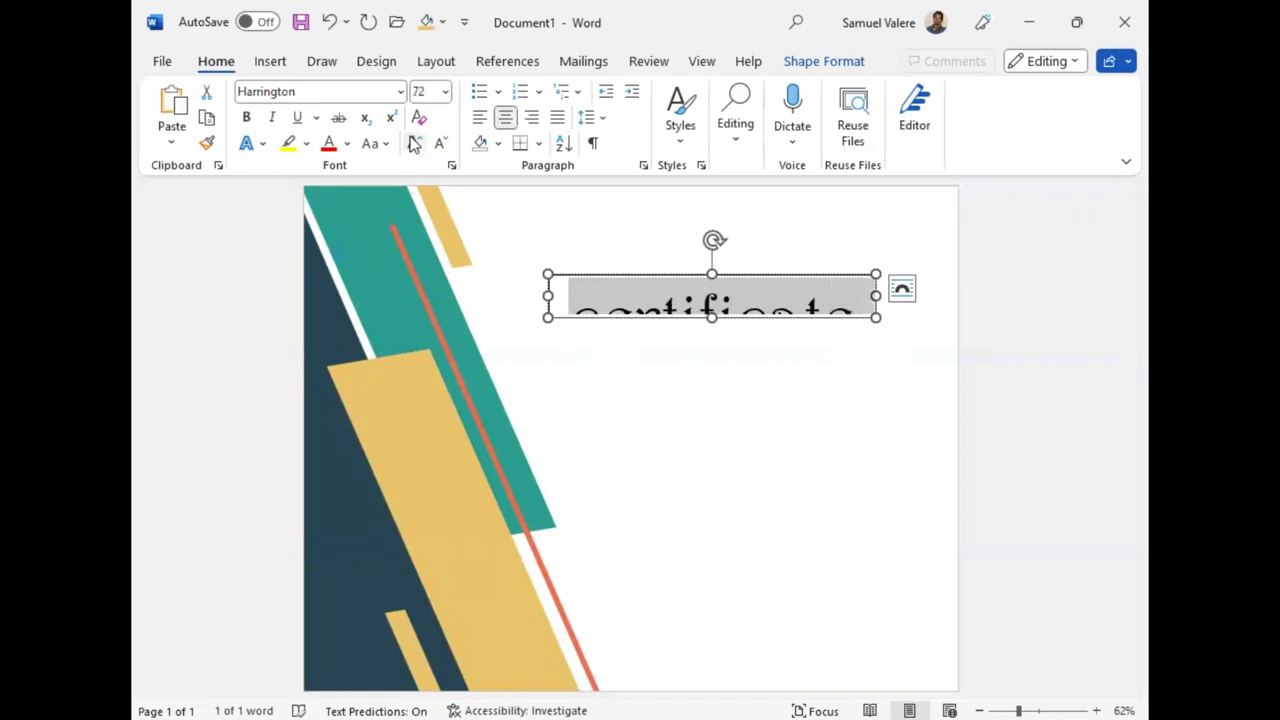
{"action": "key", "text": "Escape"}
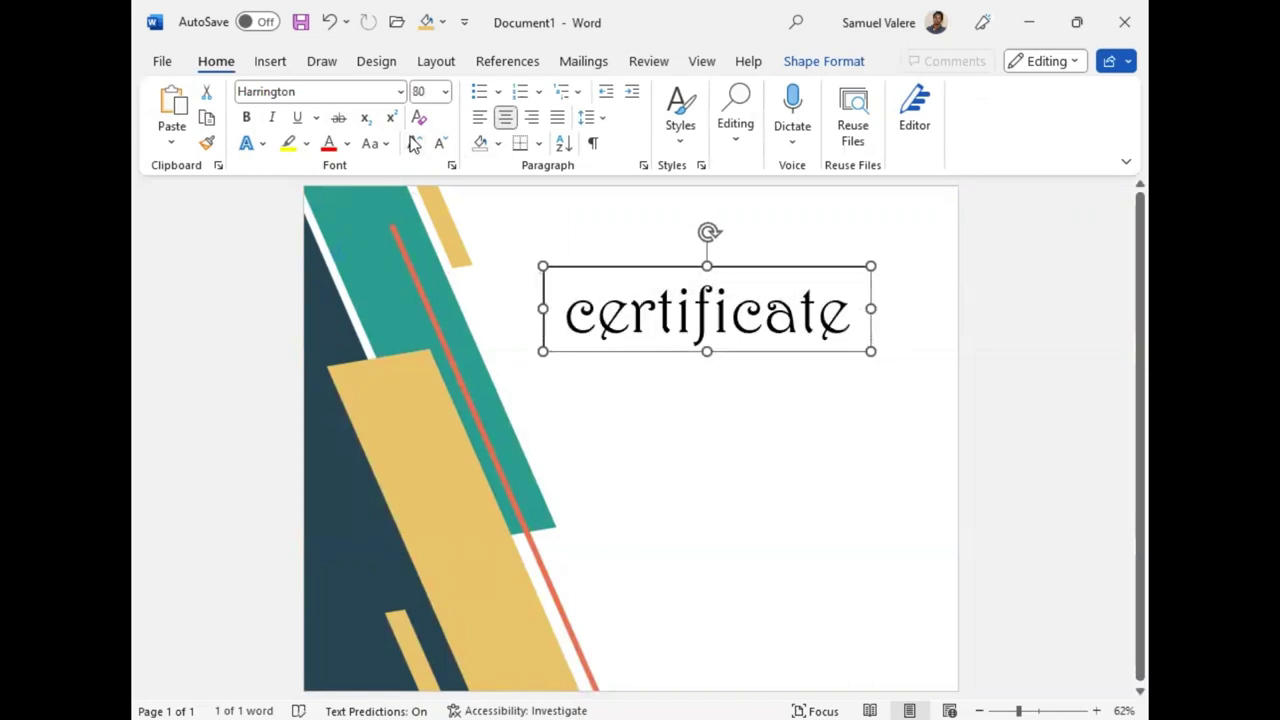
Step: Move the title box to the top centre of the page
{"action": "left_click_drag", "start_coordinate": [620, 267], "coordinate": [543, 245]}
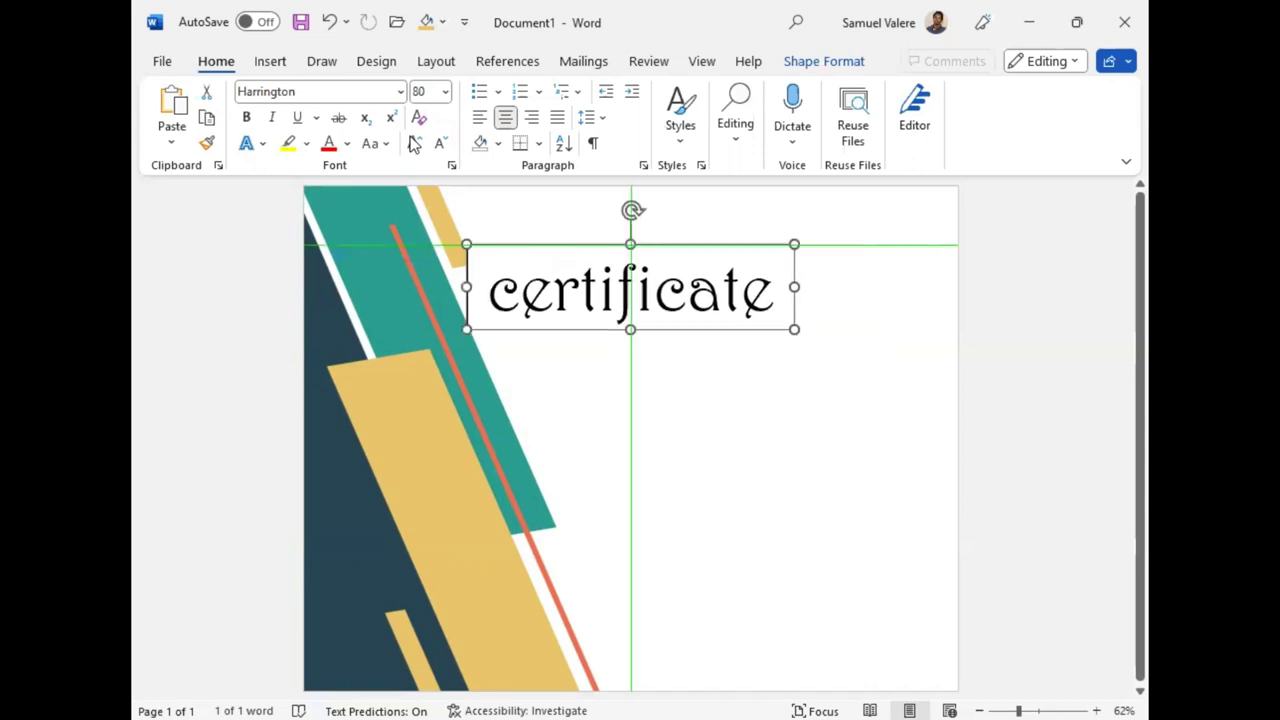
{"action": "key", "text": "Right"}
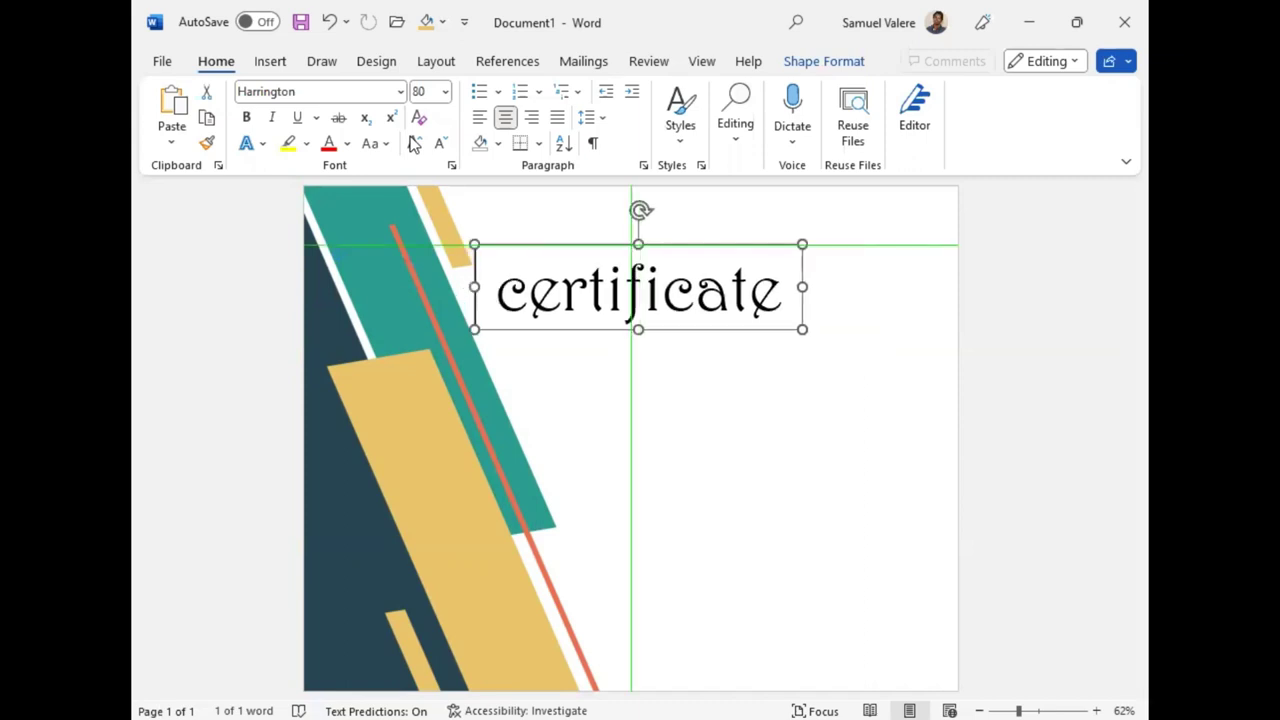
{"action": "key", "text": "Right"}
{"action": "key", "text": "Right"}
{"action": "key", "text": "Right"}
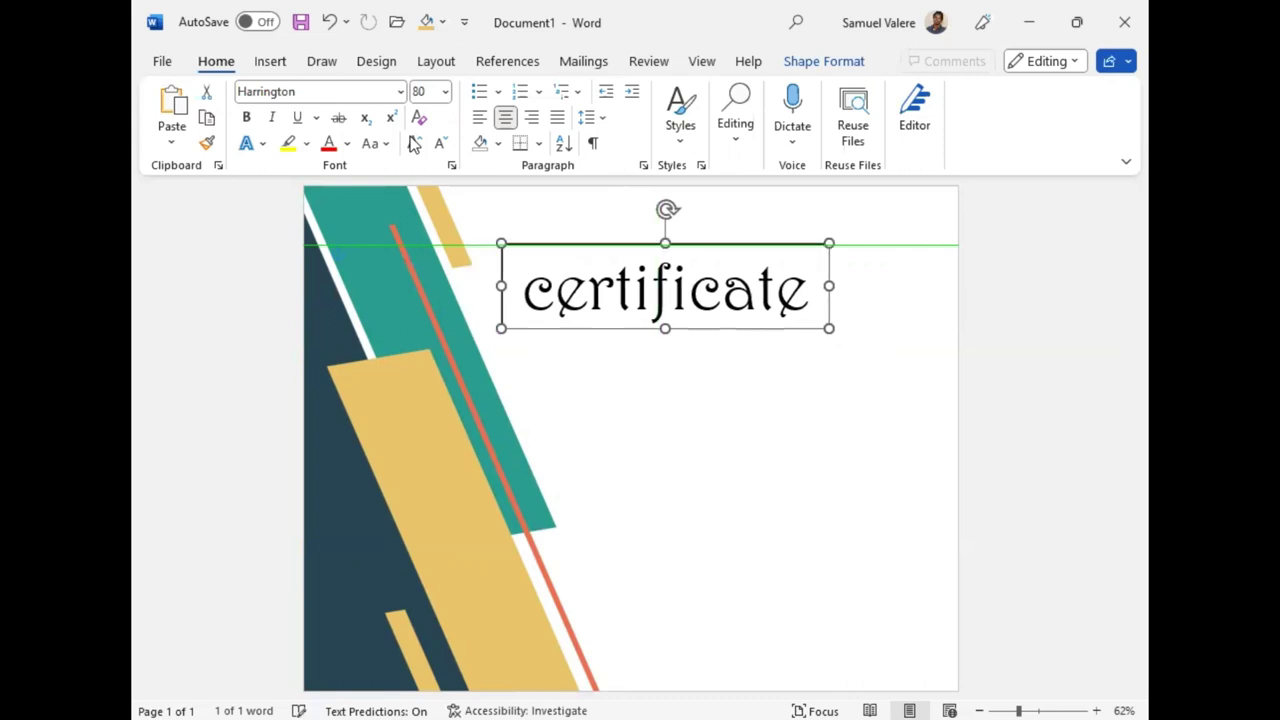
Step: Make 'certificate' bold and give its text box No Fill
{"action": "key", "text": "ctrl+a"}
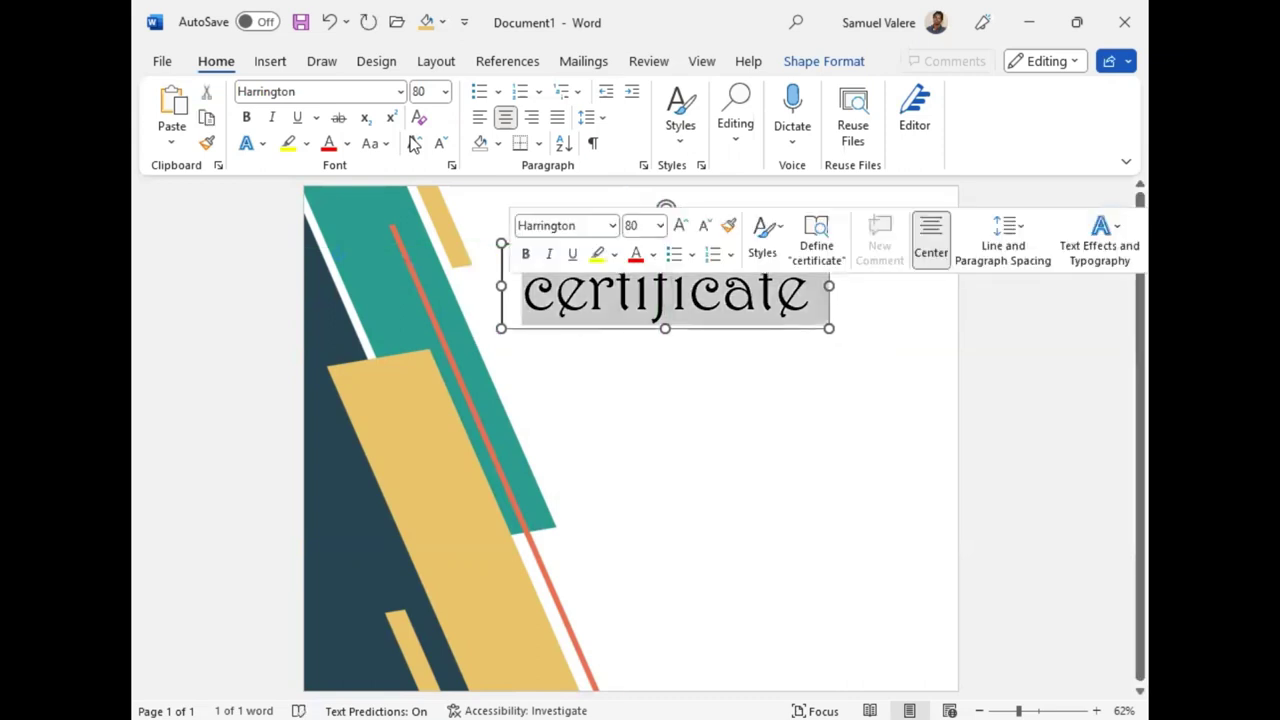
{"action": "left_click", "coordinate": [248, 118]}
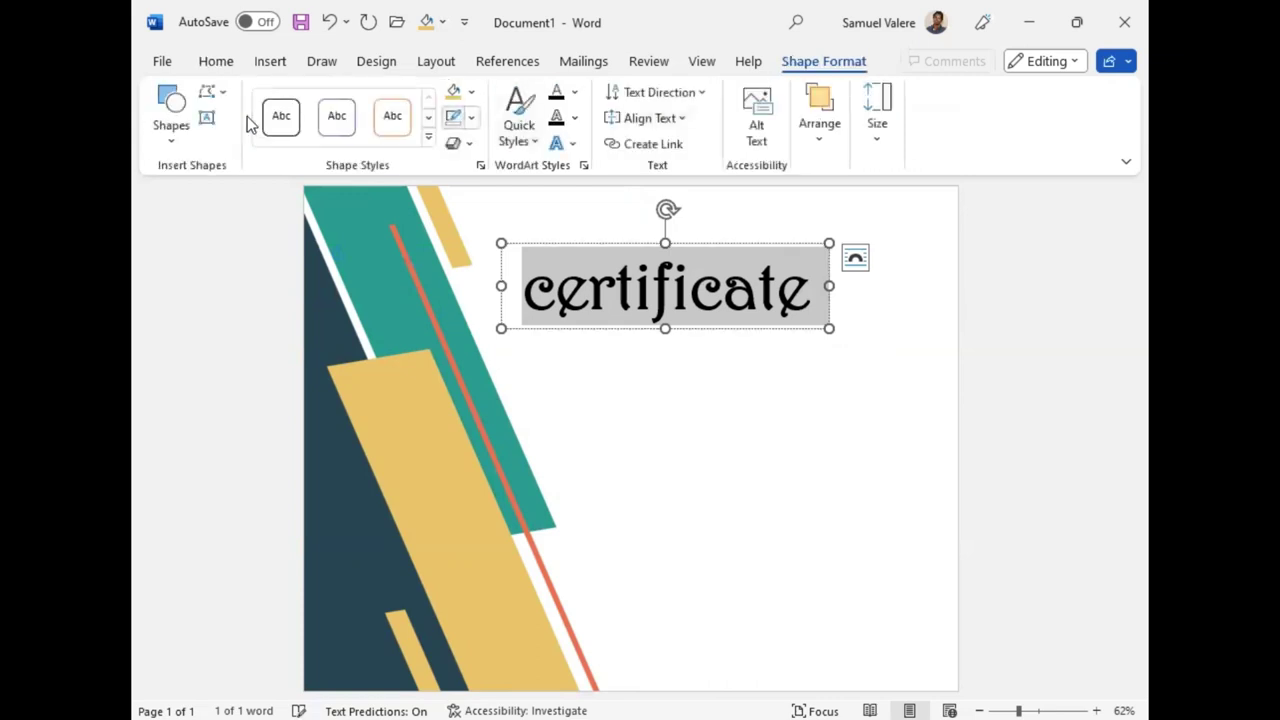
{"action": "left_click", "coordinate": [471, 91]}
{"action": "left_click", "coordinate": [469, 372]}
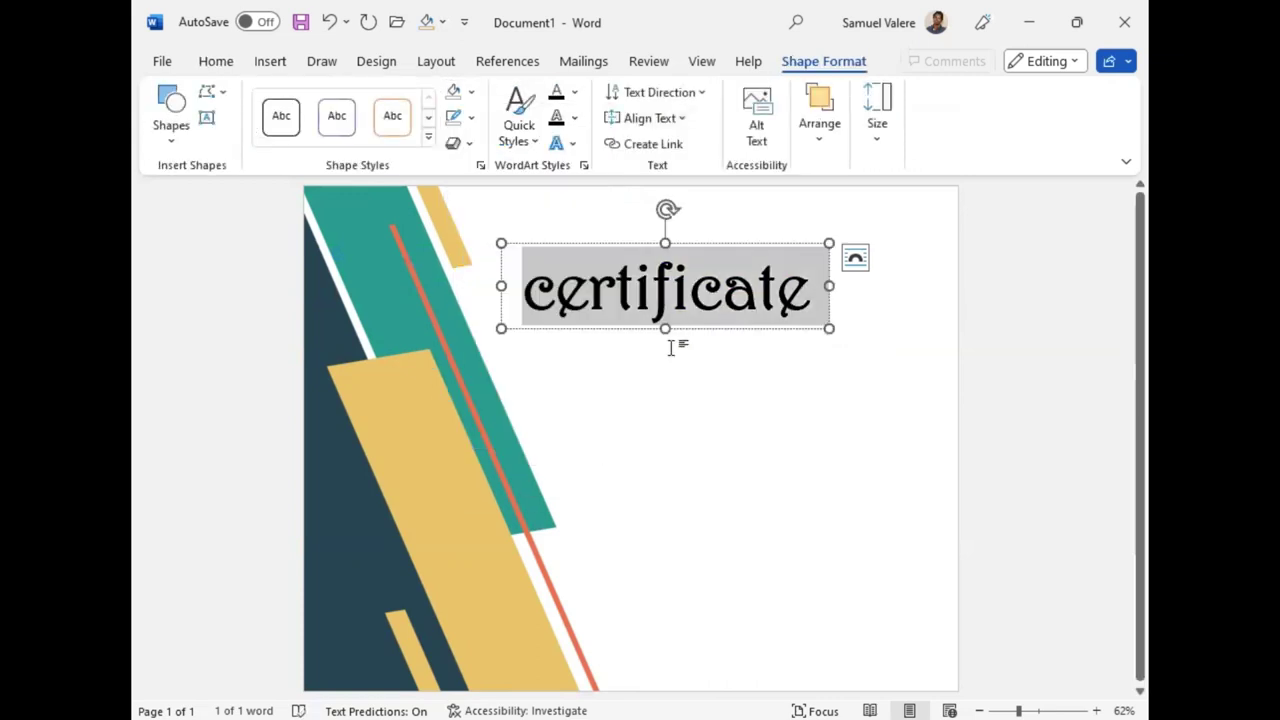
{"action": "left_click", "coordinate": [694, 337]}
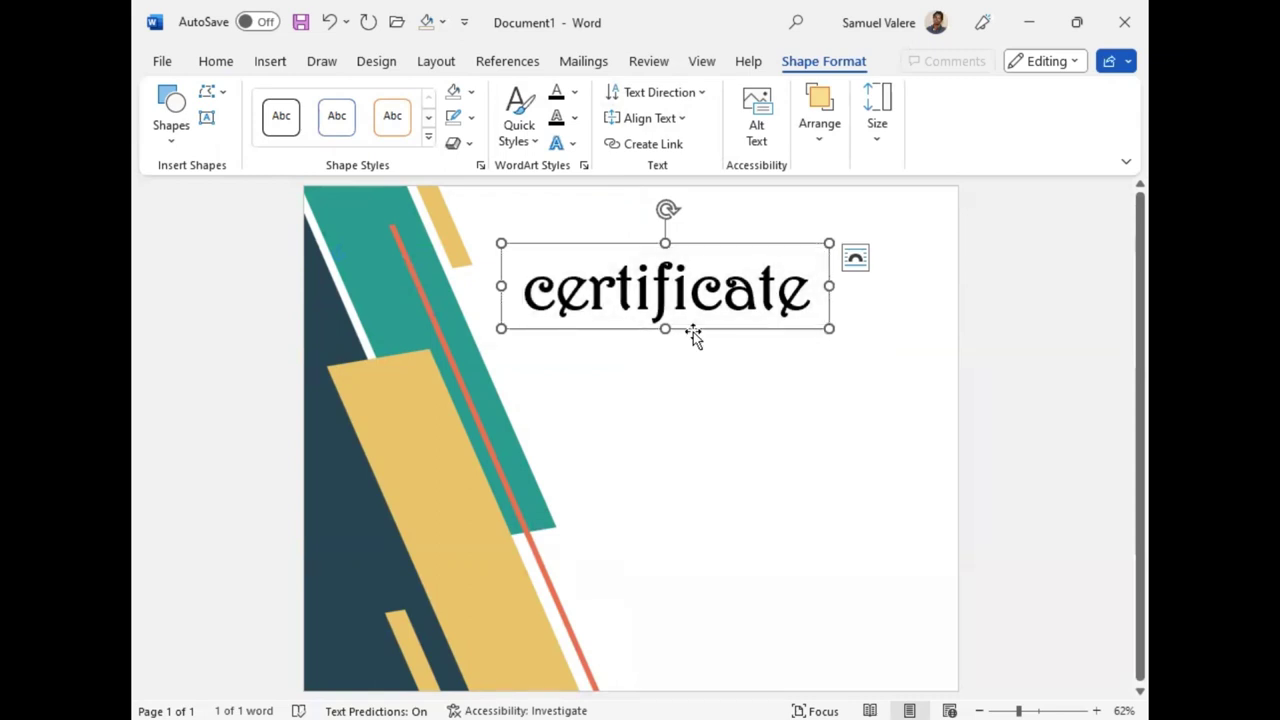
Step: Duplicate the title box just below, enter 'Of Appreciation', and widen the box to fit
{"action": "left_click_drag", "start_coordinate": [694, 337], "coordinate": [698, 365]}
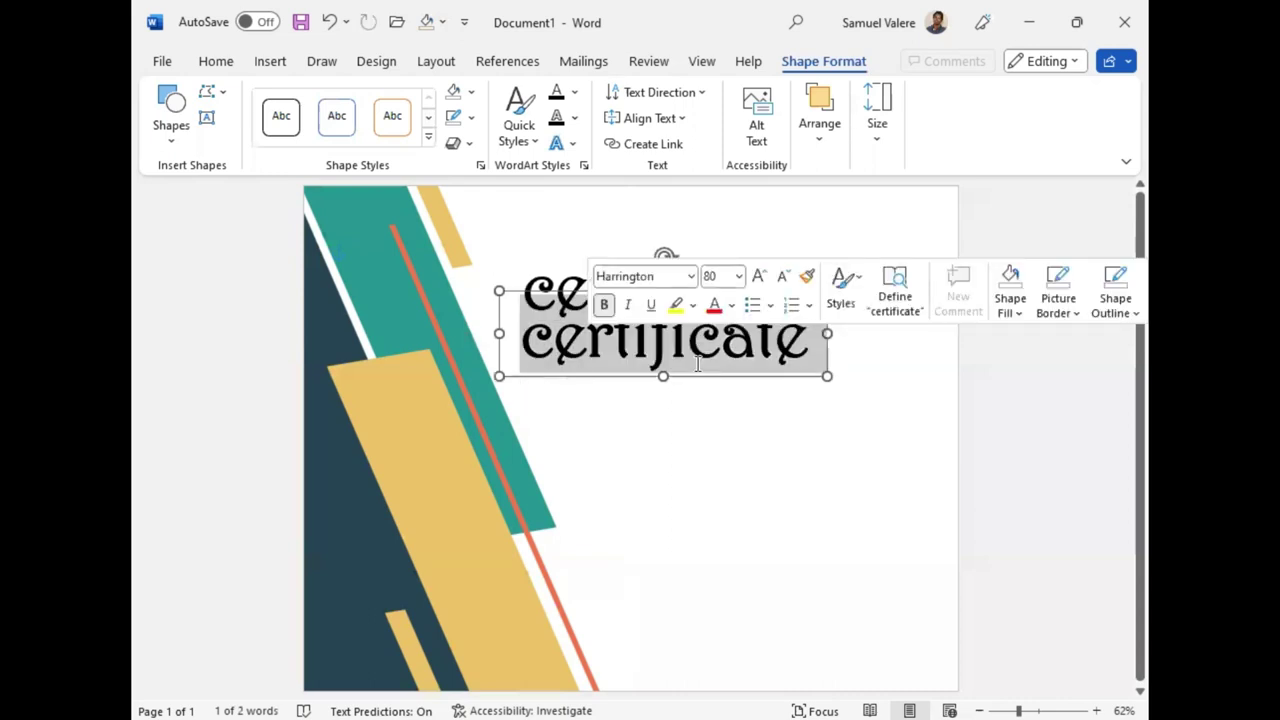
{"action": "type", "text": "Of A"}
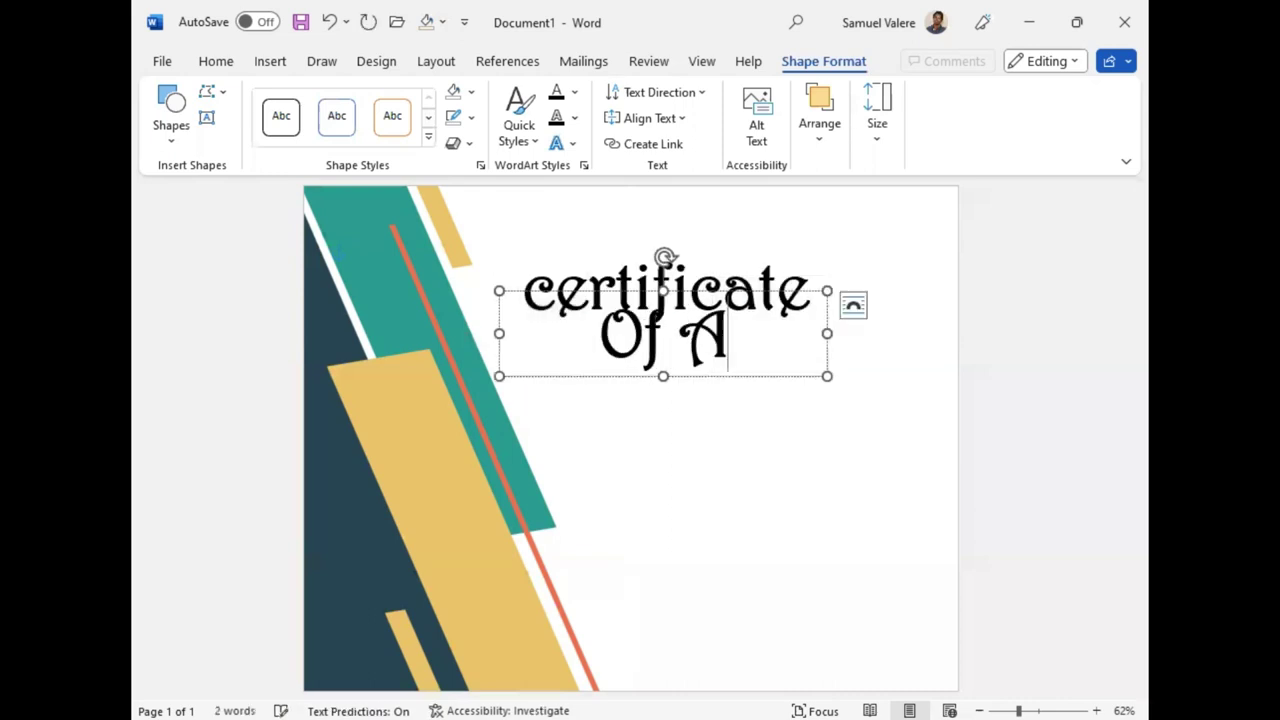
{"action": "key", "text": "BackSpace"}
{"action": "key", "text": "BackSpace"}
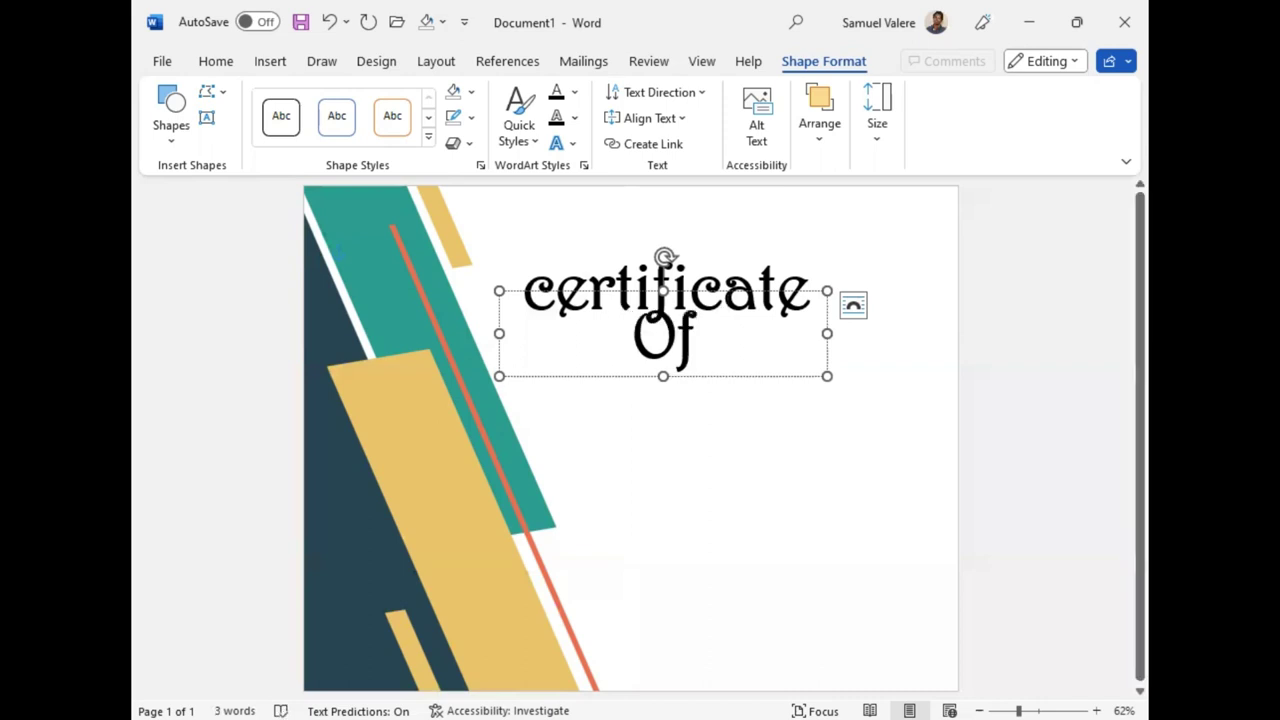
{"action": "left_click_drag", "start_coordinate": [827, 333], "coordinate": [933, 333]}
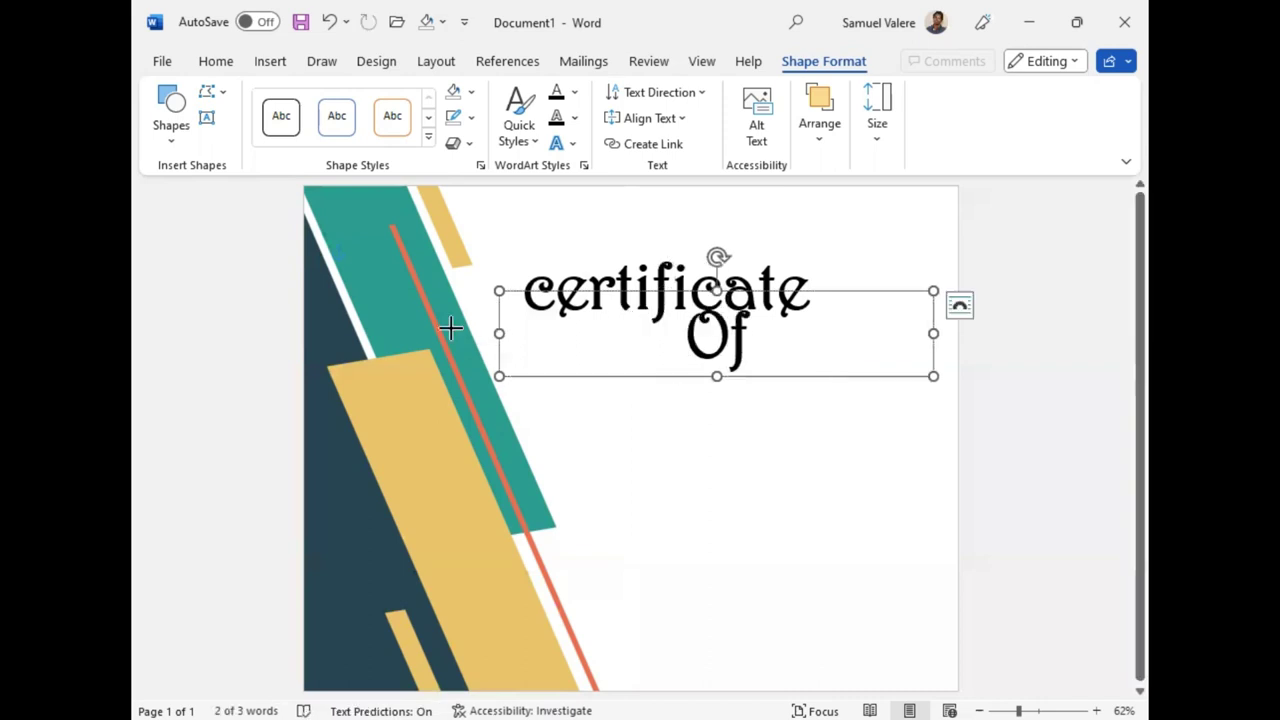
{"action": "left_click_drag", "start_coordinate": [450, 328], "coordinate": [446, 333]}
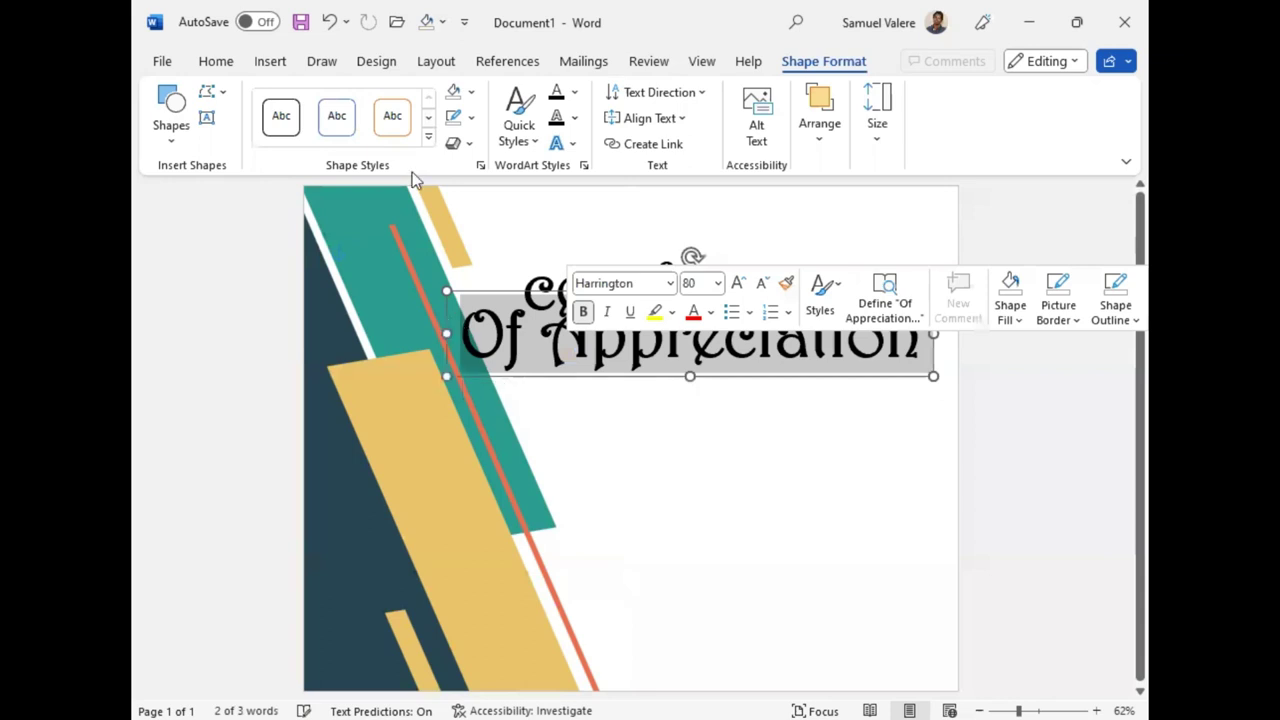
Step: Set 'Of Appreciation' in Calibri at 36 pt
{"action": "left_click", "coordinate": [210, 62]}
{"action": "left_click", "coordinate": [400, 93]}
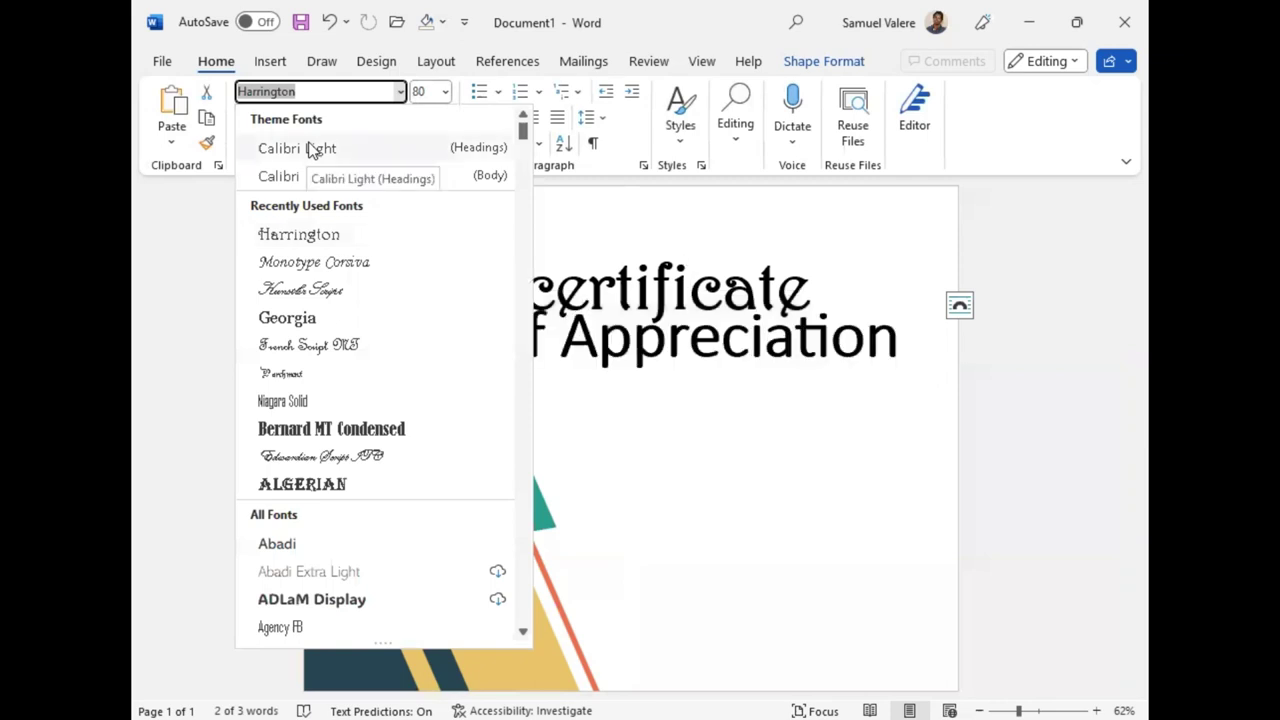
{"action": "left_click", "coordinate": [282, 177]}
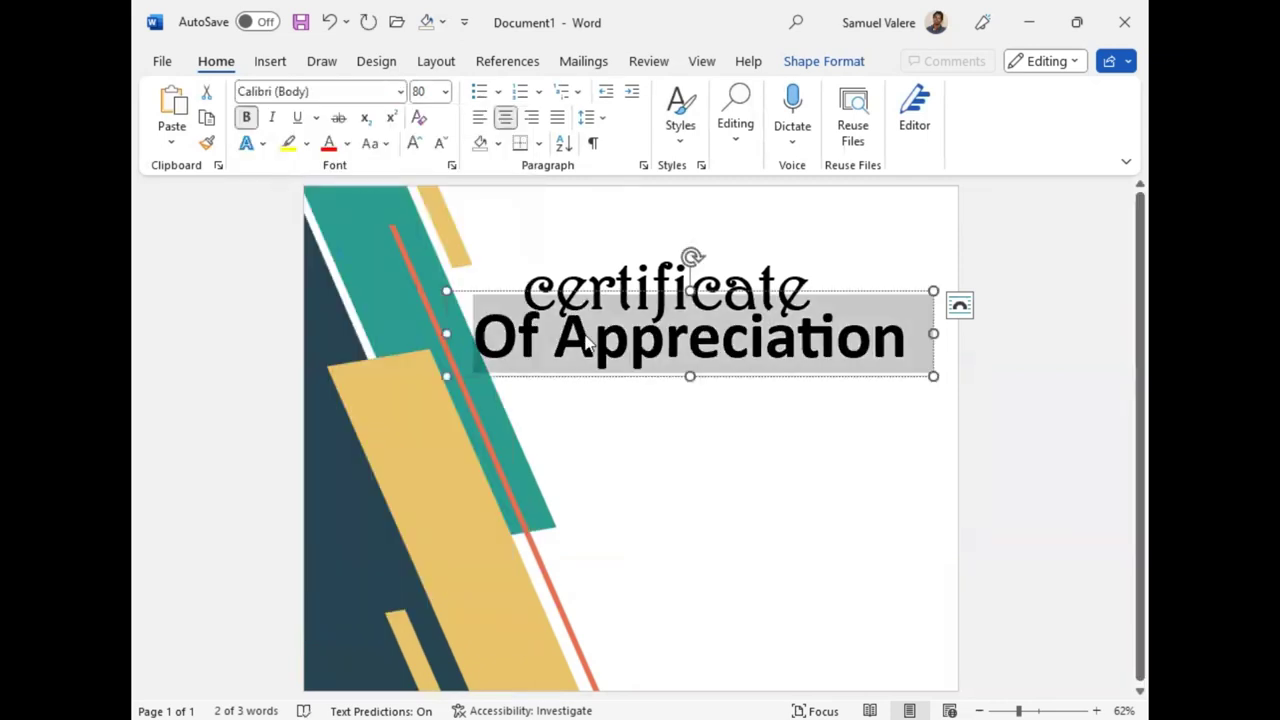
{"action": "left_click", "coordinate": [441, 145]}
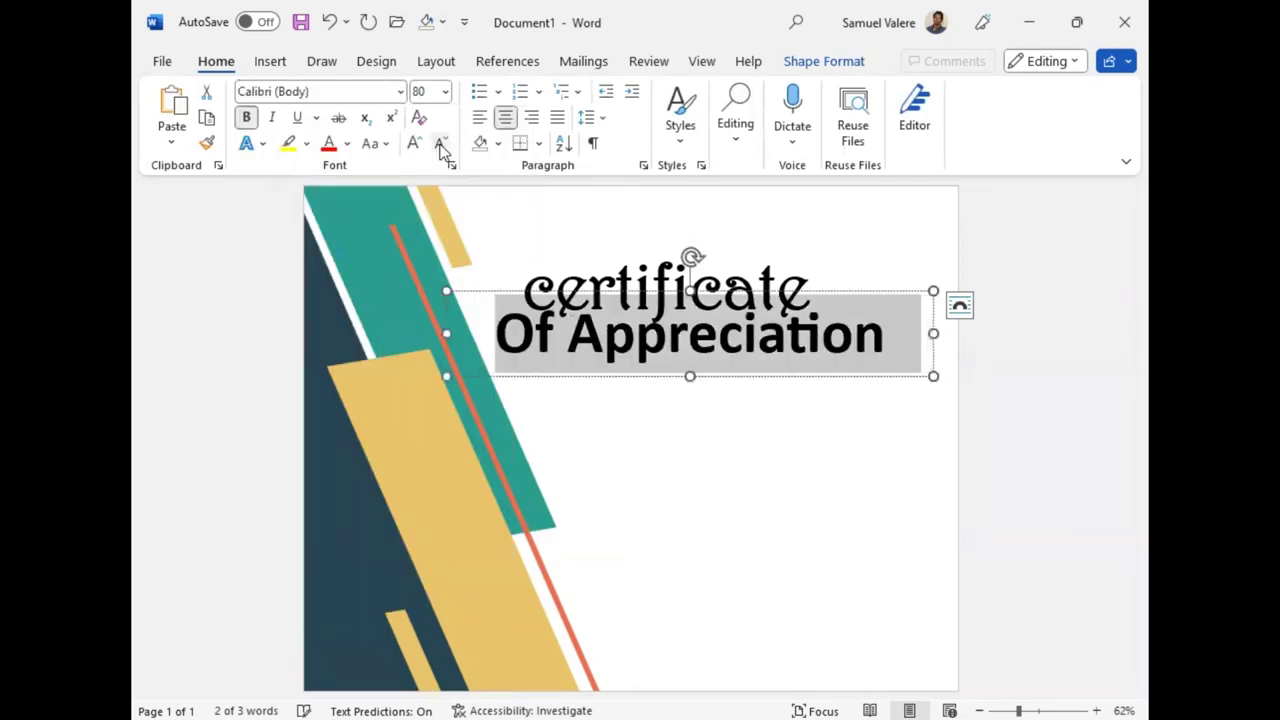
{"action": "left_click", "coordinate": [441, 145]}
{"action": "left_click", "coordinate": [441, 145]}
{"action": "left_click", "coordinate": [441, 145]}
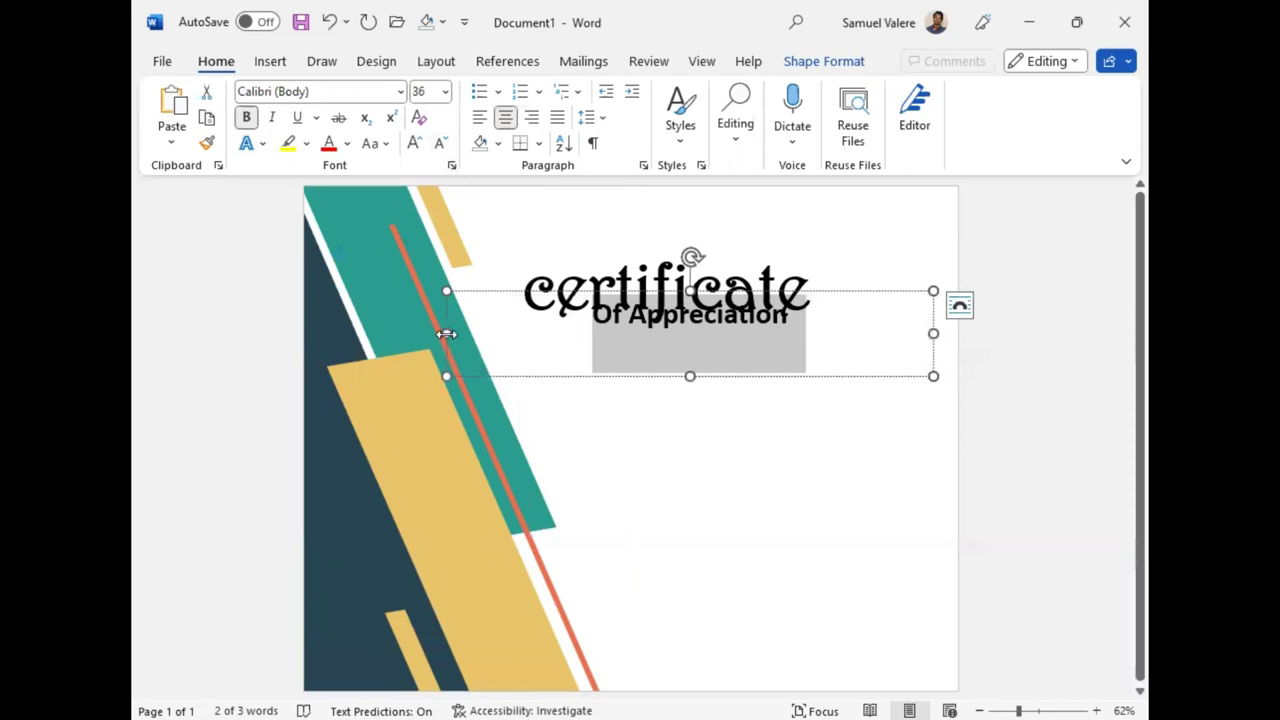
Step: Remove bold from the Of Appreciation subtitle and shrink it to 28 pt
{"action": "left_click_drag", "start_coordinate": [441, 333], "coordinate": [506, 334]}
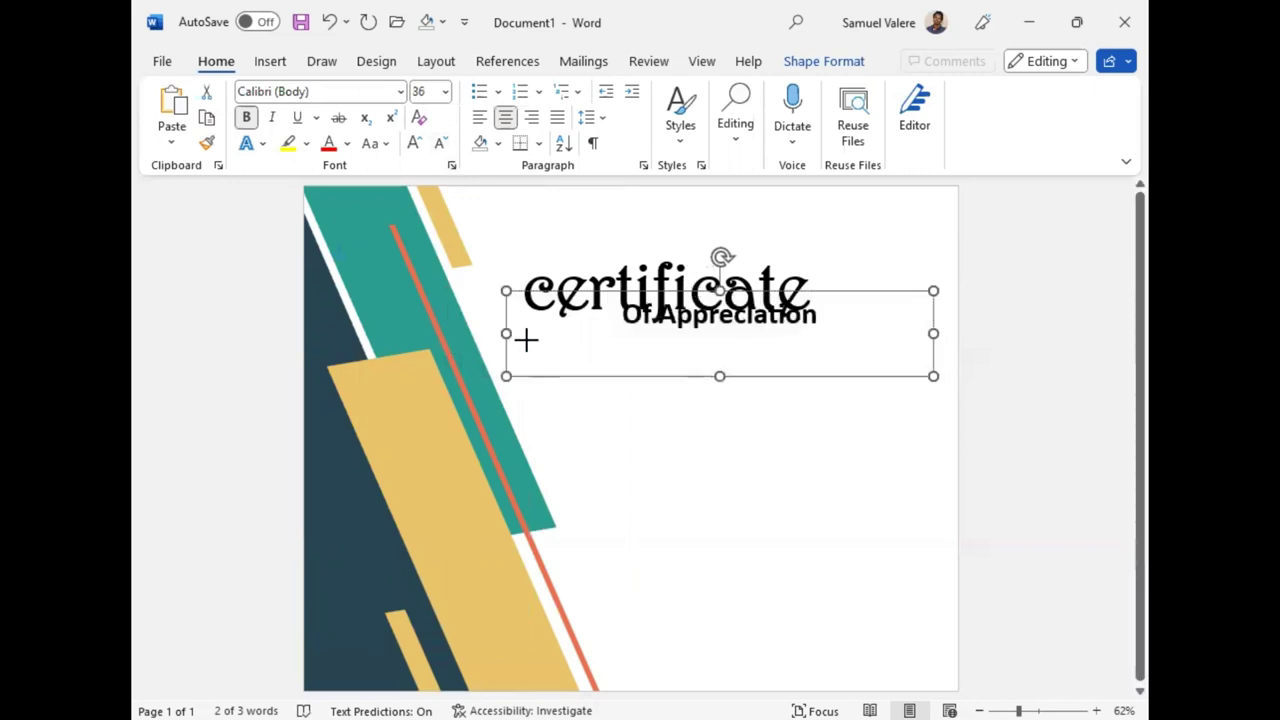
{"action": "key", "text": "ctrl+y"}
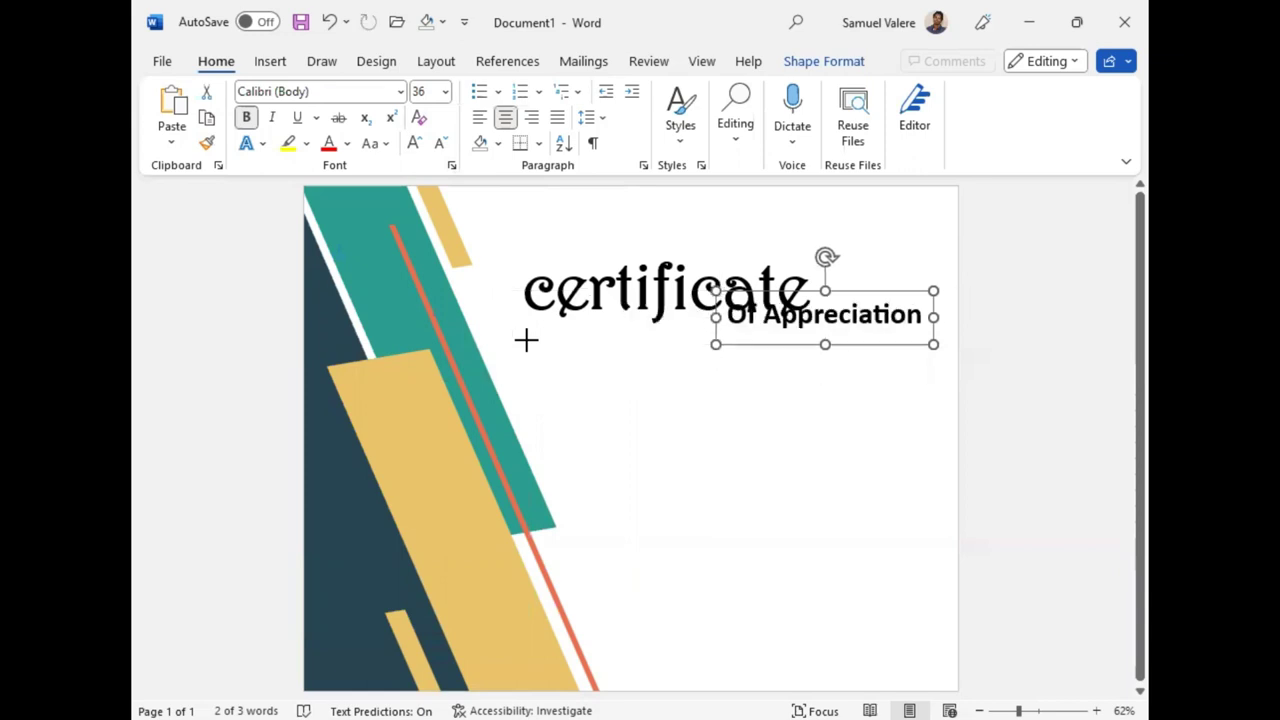
{"action": "key", "text": "ctrl+z"}
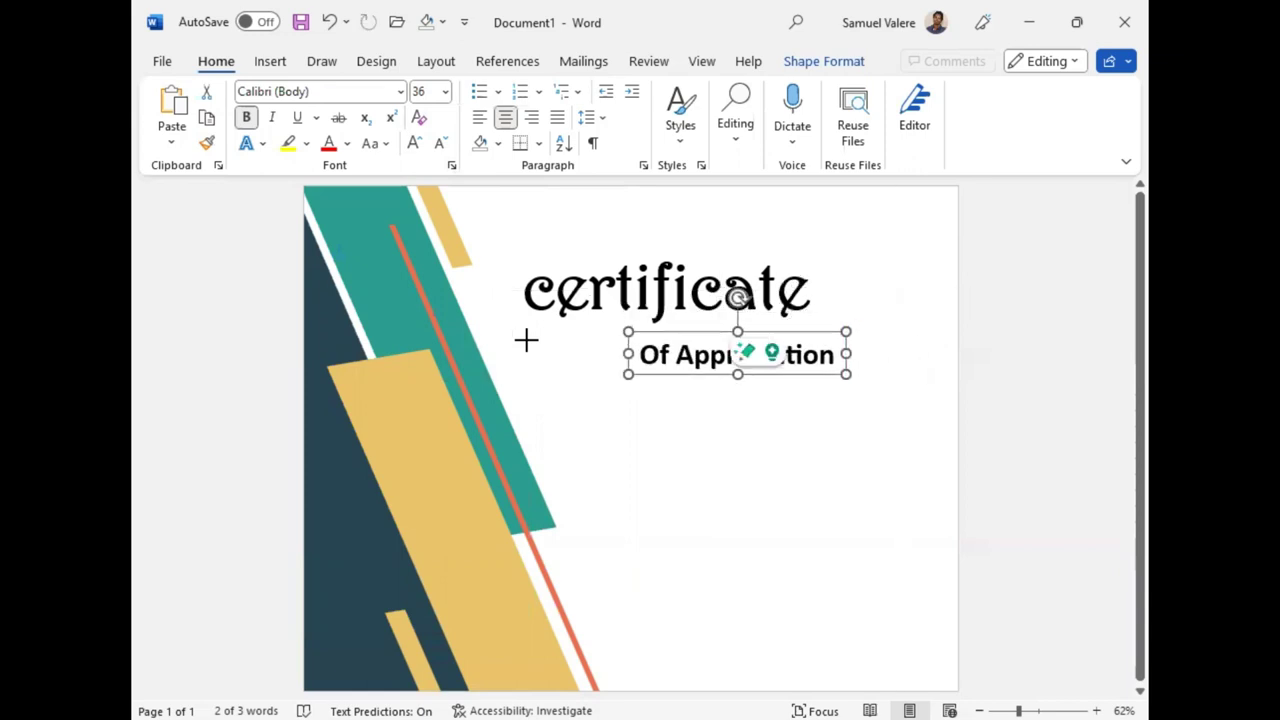
{"action": "key", "text": "ctrl+z"}
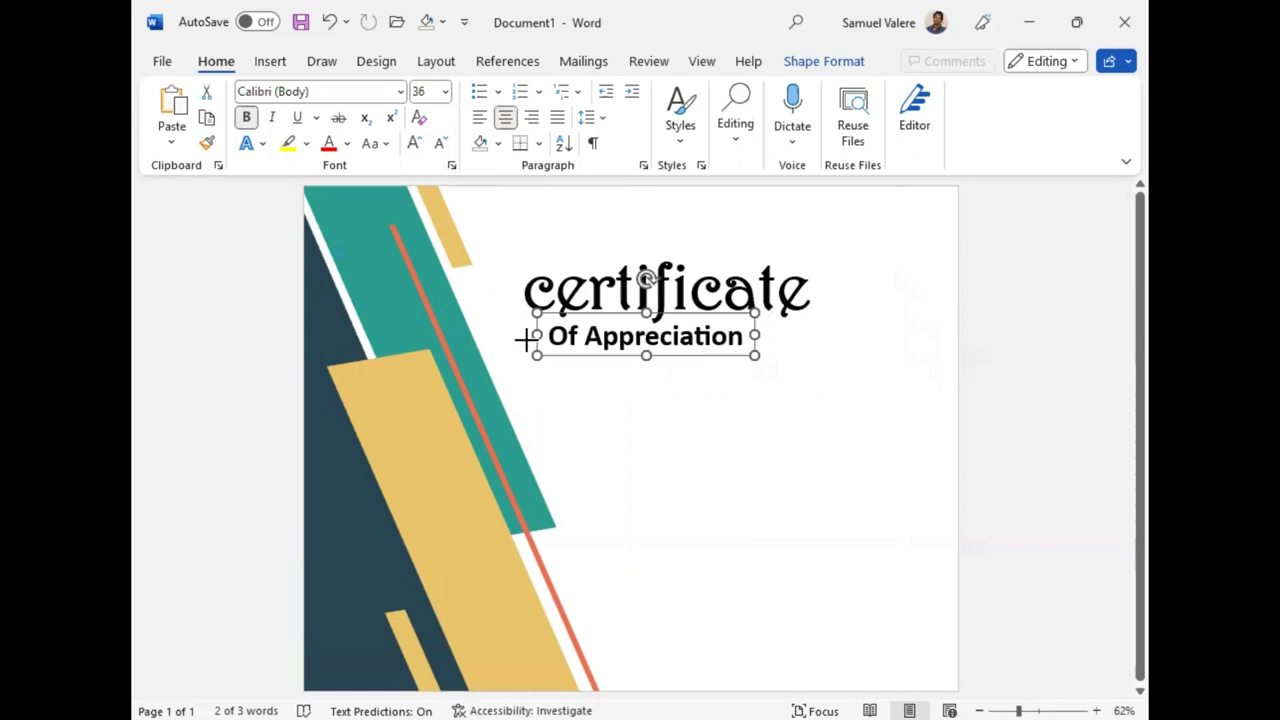
{"action": "key", "text": "ctrl+z"}
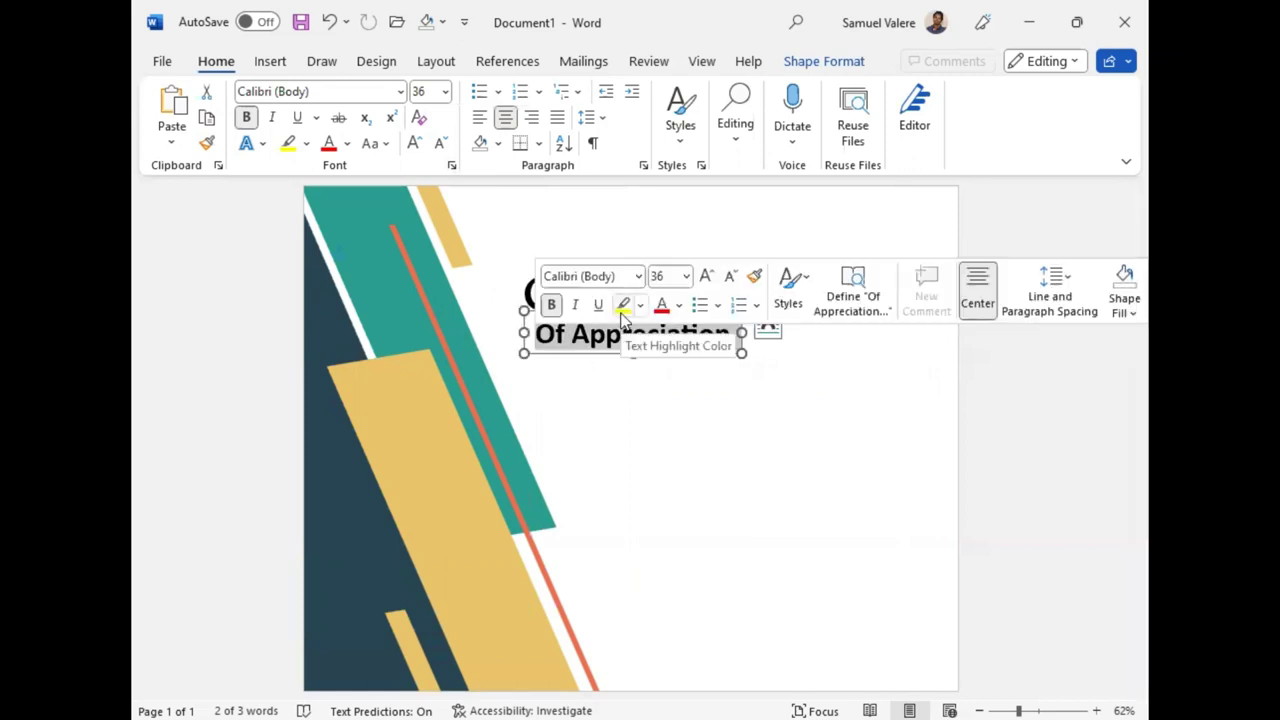
{"action": "left_click", "coordinate": [551, 305]}
{"action": "left_click", "coordinate": [730, 276]}
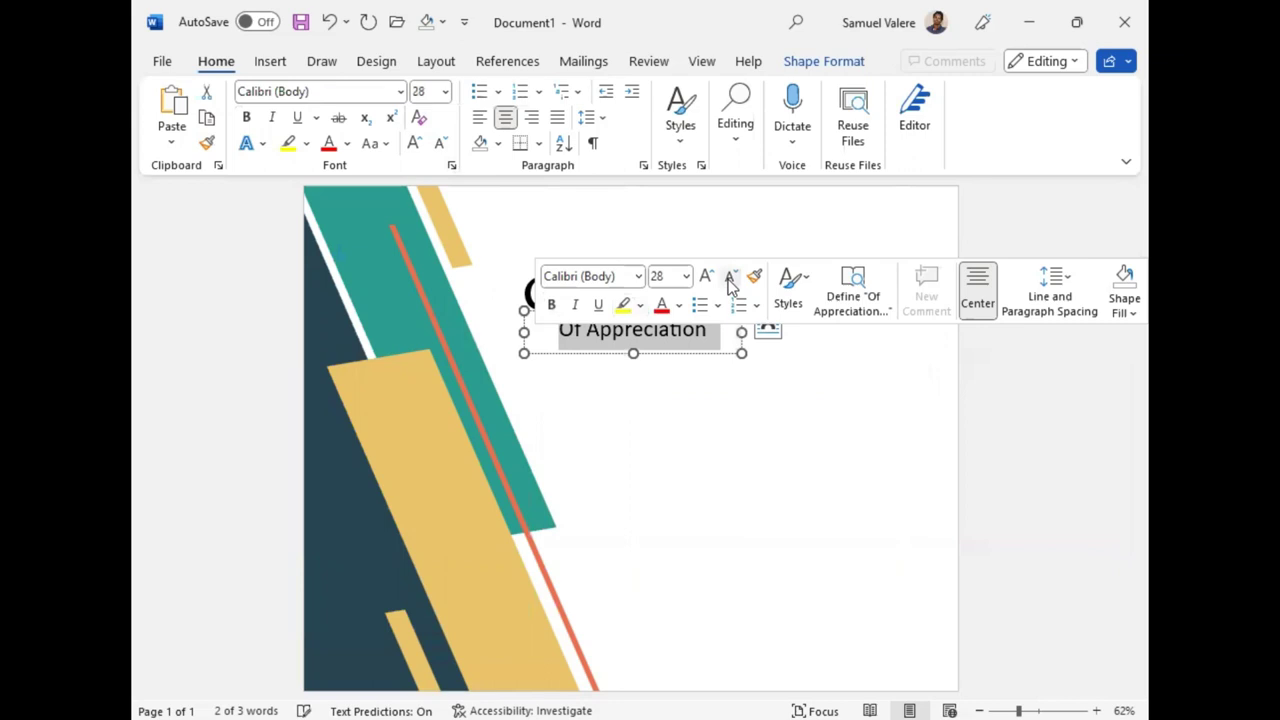
{"action": "left_click", "coordinate": [679, 330]}
{"action": "key", "text": "Escape"}
{"action": "key", "text": "Escape"}
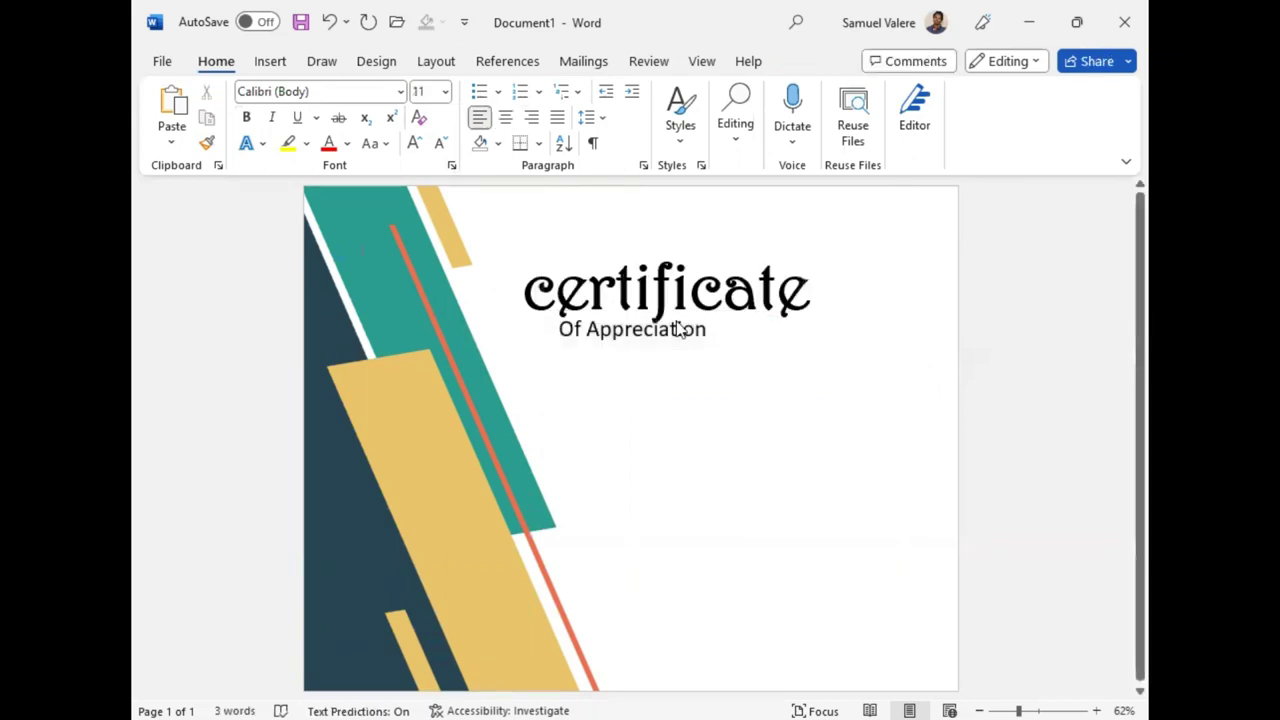
Step: Centre and narrow the Of Appreciation box under the title
{"action": "left_click_drag", "start_coordinate": [654, 354], "coordinate": [646, 351]}
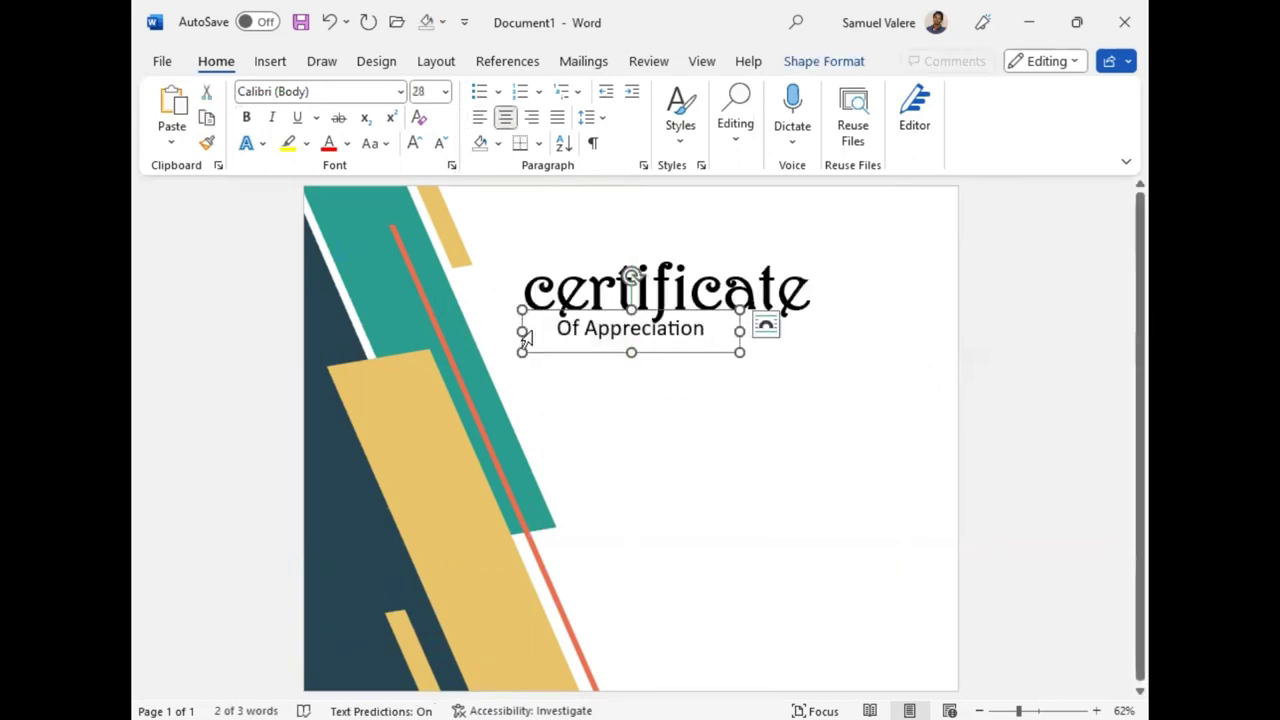
{"action": "left_click_drag", "start_coordinate": [524, 331], "coordinate": [554, 331]}
{"action": "key", "text": "Left"}
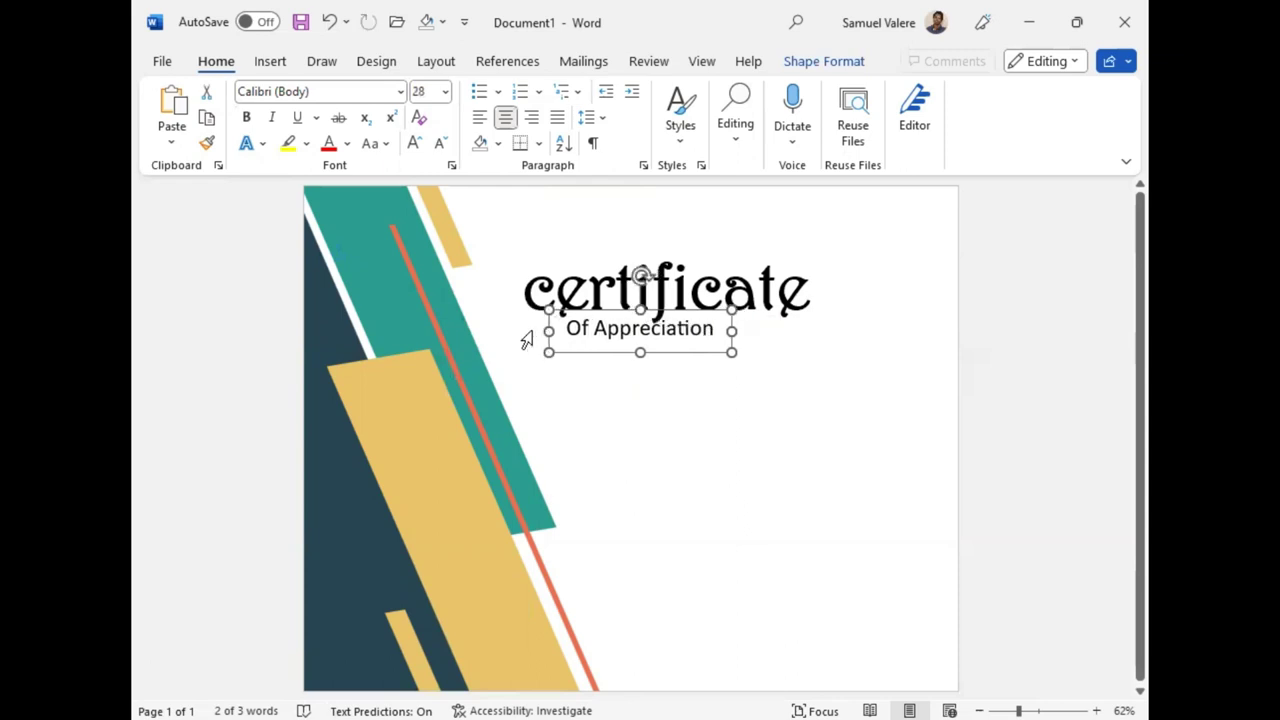
{"action": "left_click_drag", "start_coordinate": [527, 341], "coordinate": [491, 341]}
Step: Set Of Appreciation to 30 pt, nudge its box down, and paste a duplicate box
{"action": "triple_click", "coordinate": [604, 331]}
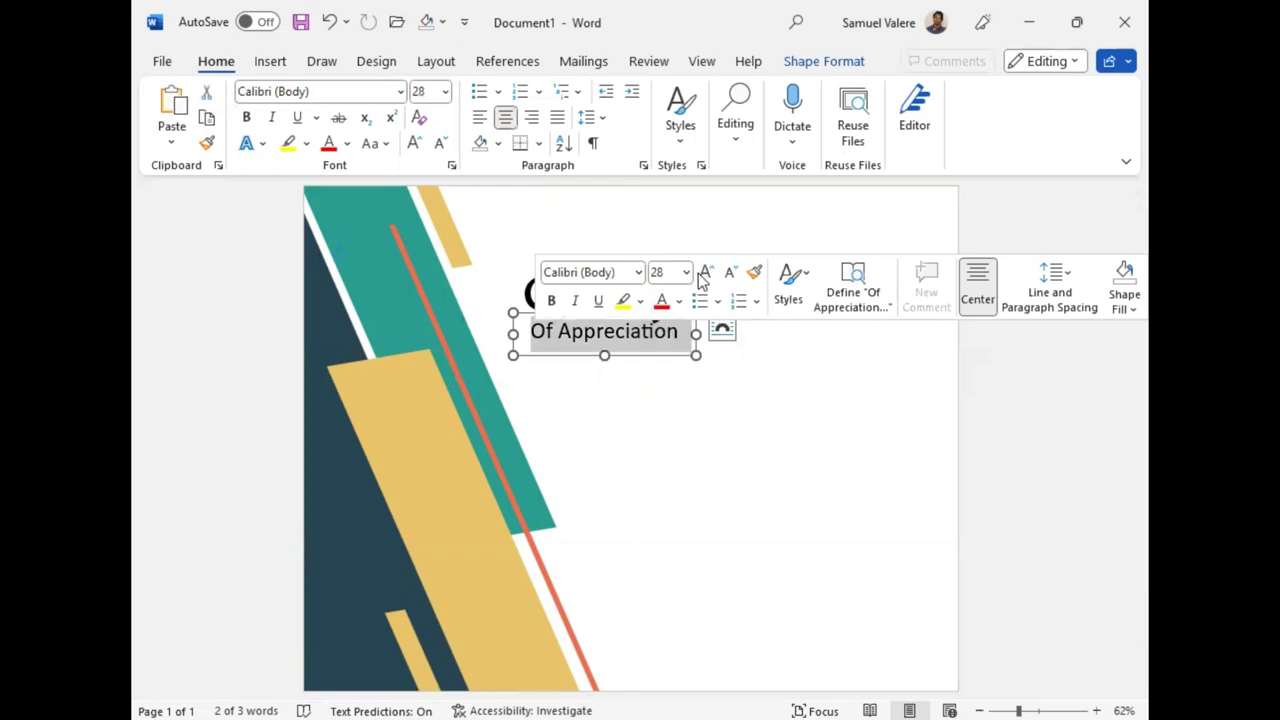
{"action": "left_click", "coordinate": [707, 276]}
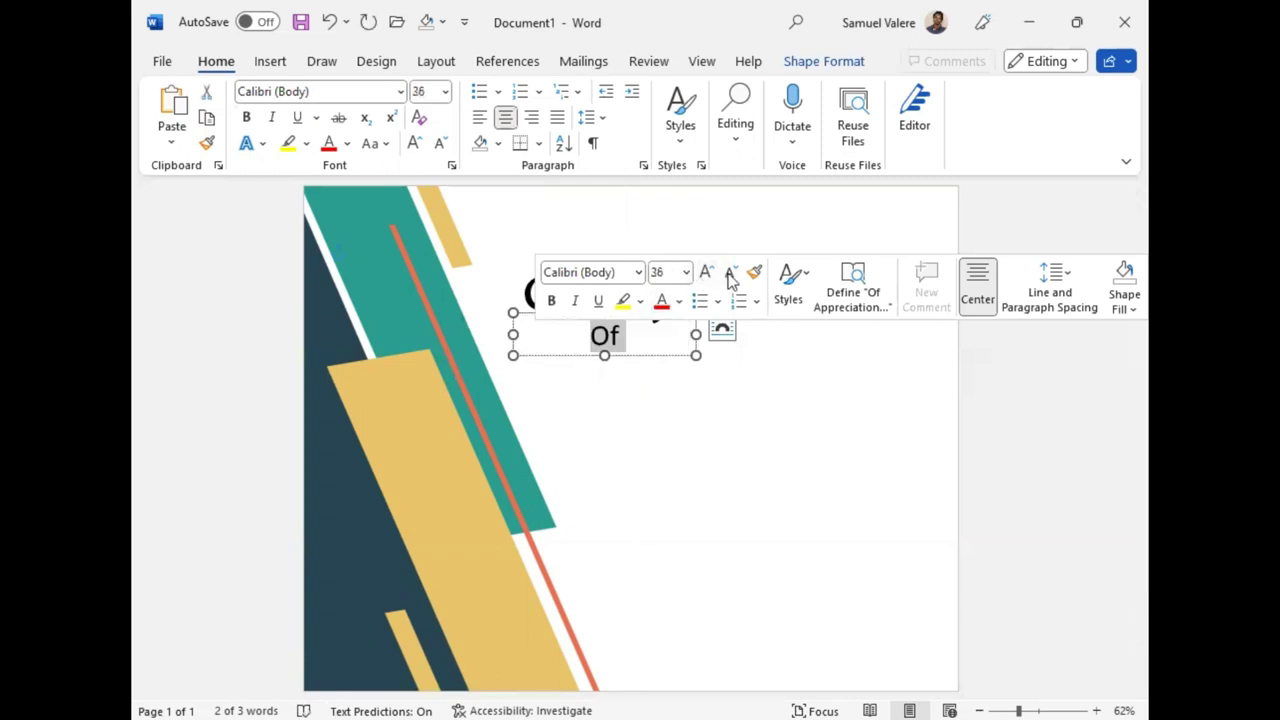
{"action": "type", "text": "28"}
{"action": "key", "text": "Return"}
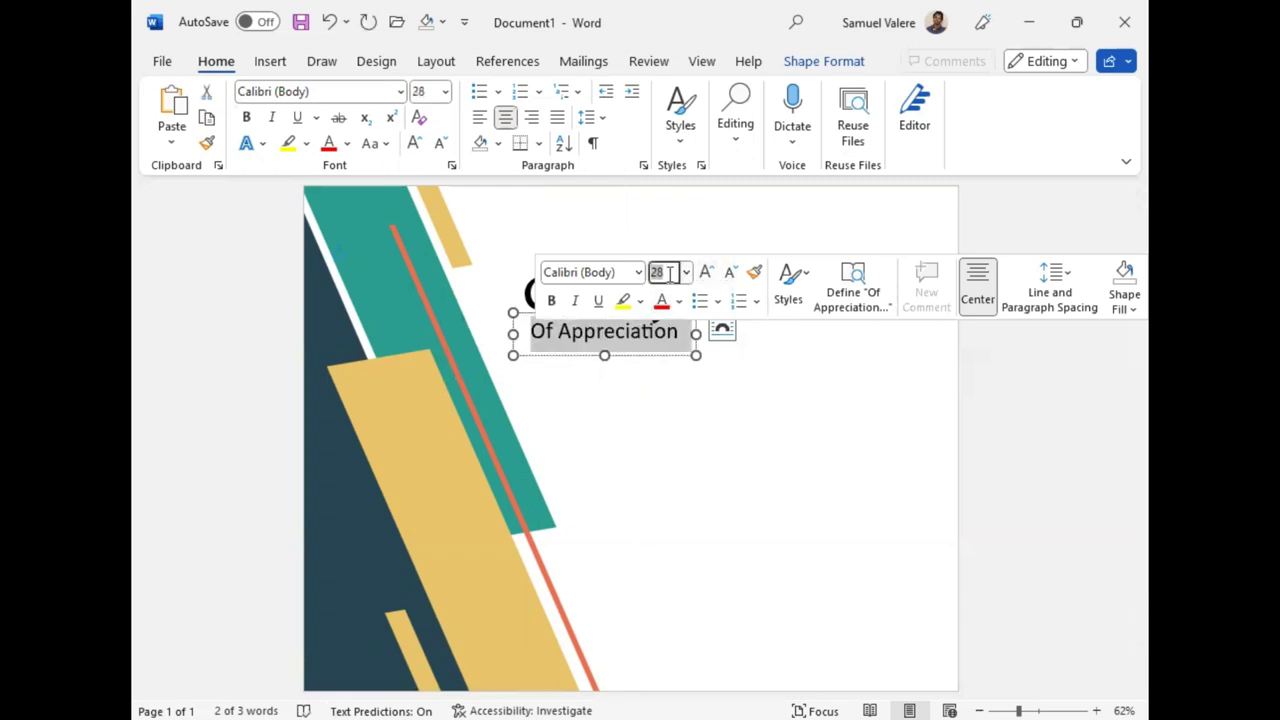
{"action": "key", "text": "BackSpace"}
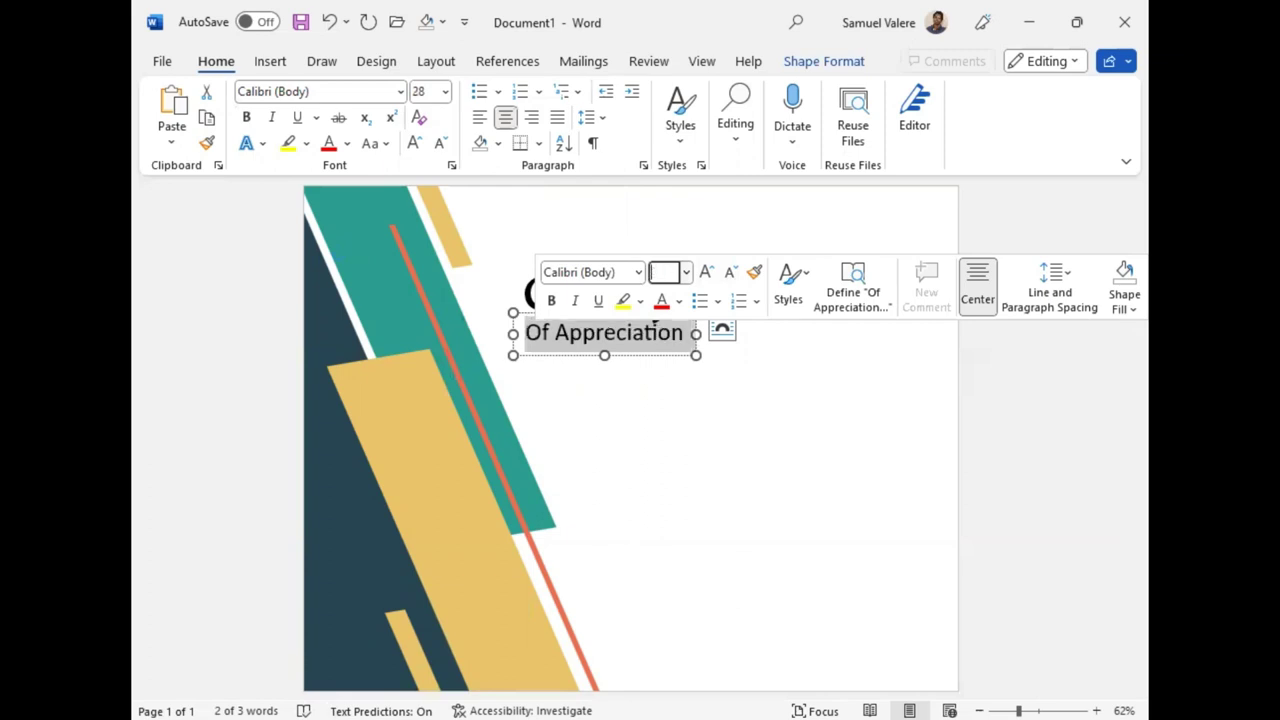
{"action": "type", "text": "30"}
{"action": "key", "text": "Return"}
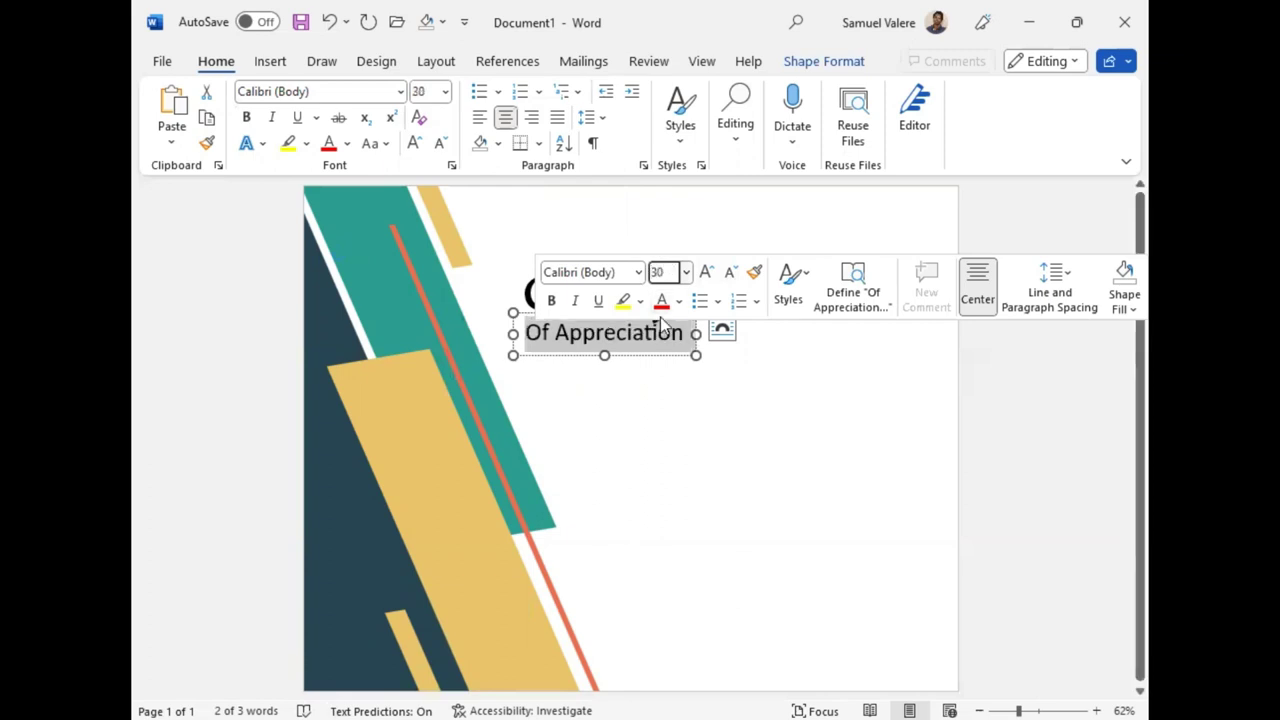
{"action": "left_click", "coordinate": [660, 317]}
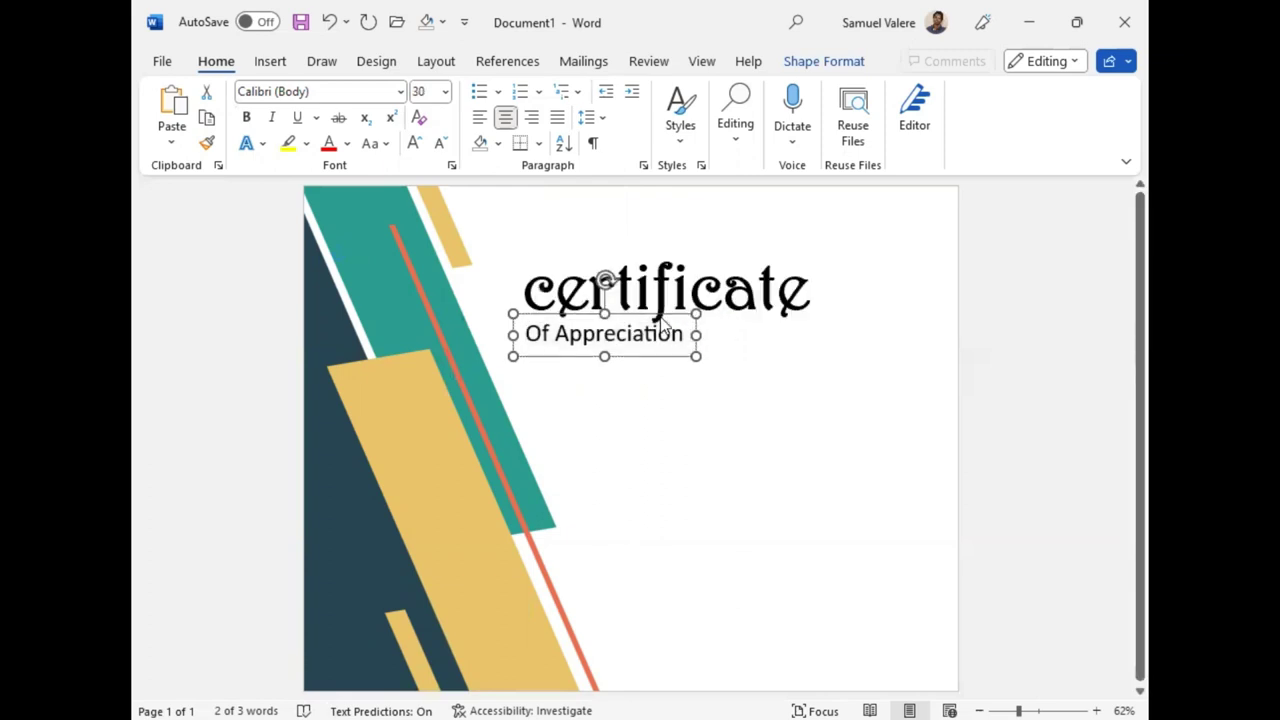
{"action": "left_click_drag", "start_coordinate": [660, 318], "coordinate": [660, 317]}
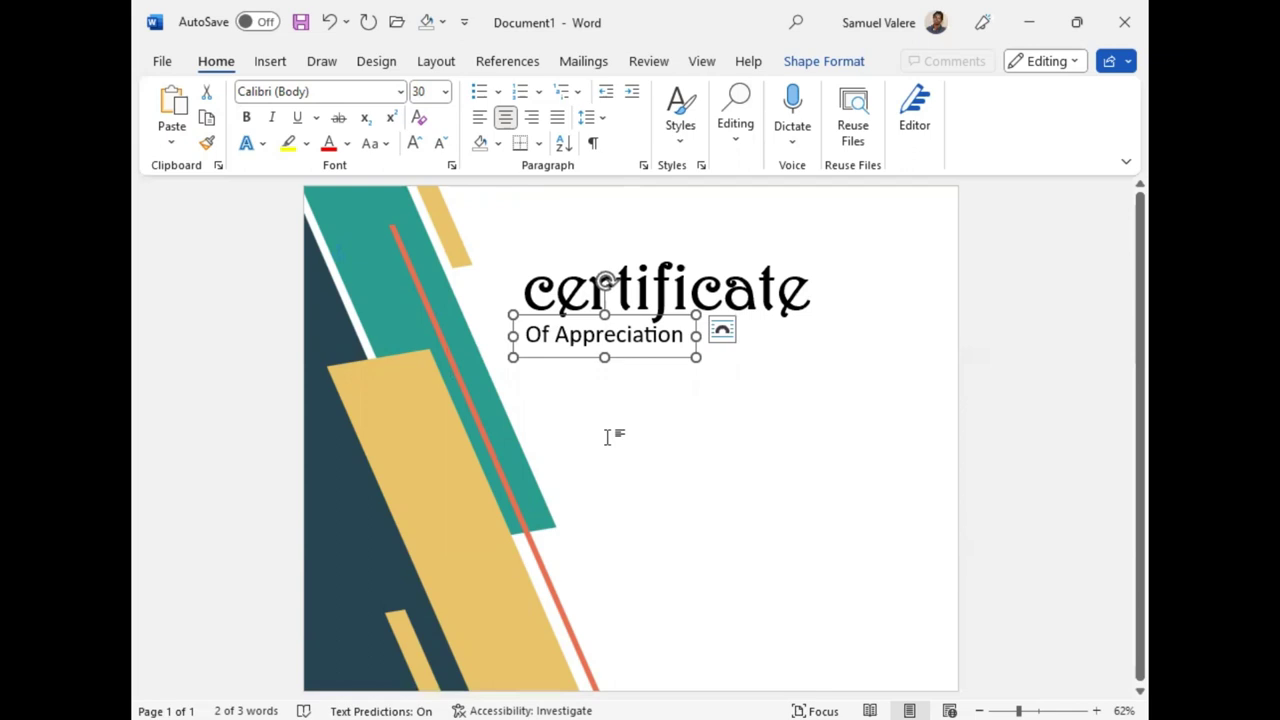
{"action": "key", "text": "ctrl+v"}
Step: Replace the copy's text with 'This Certificate Is Greatly Presented To' and shift it into place
{"action": "triple_click", "coordinate": [638, 407]}
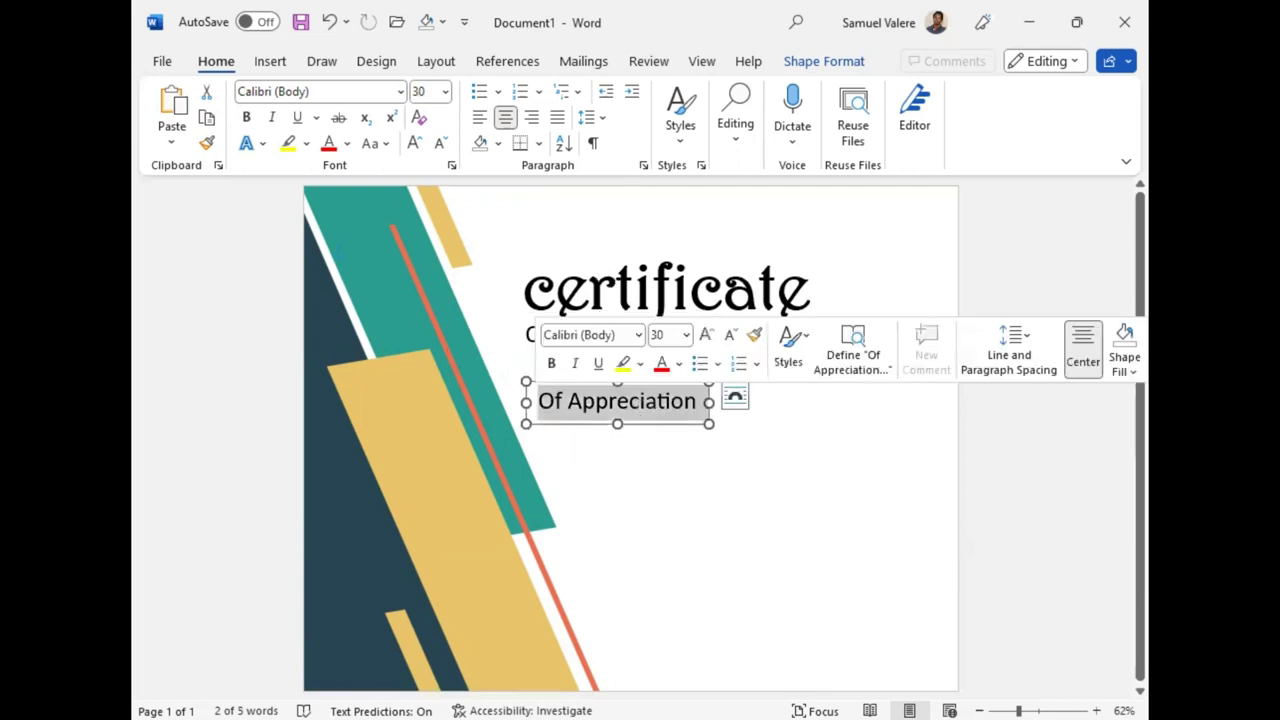
{"action": "type", "text": "This Certifi"}
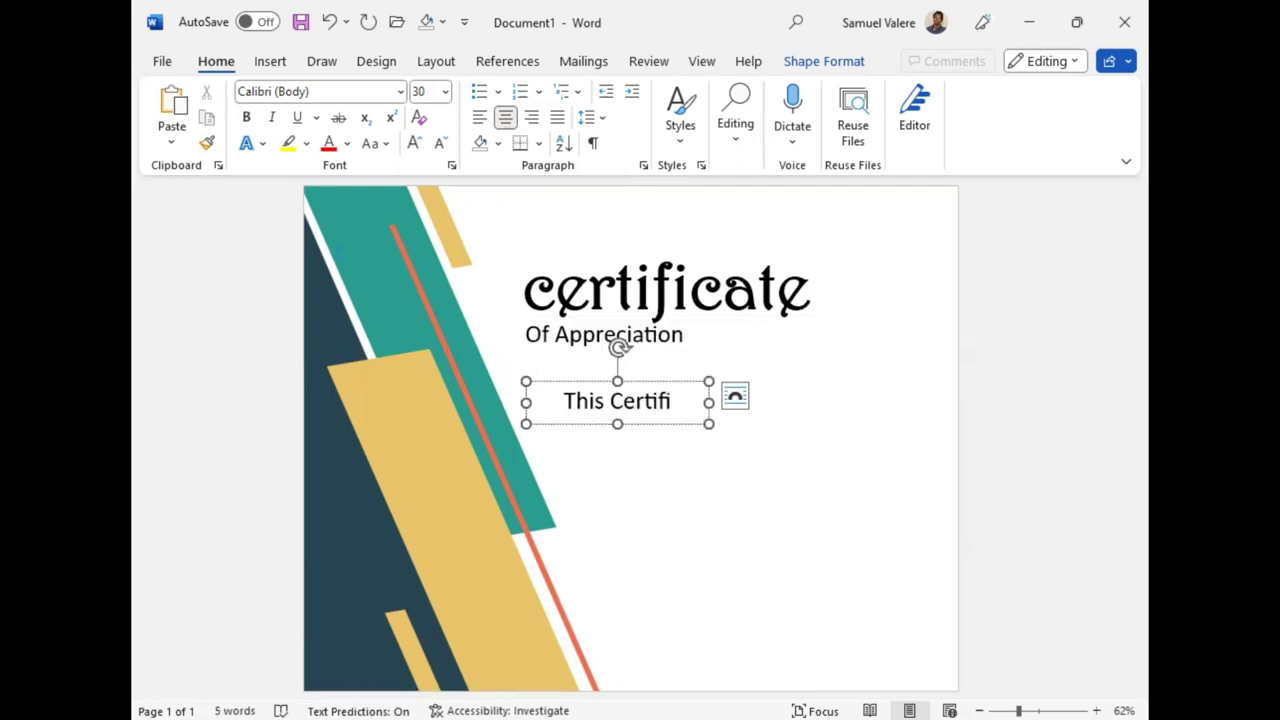
{"action": "type", "text": "cate"}
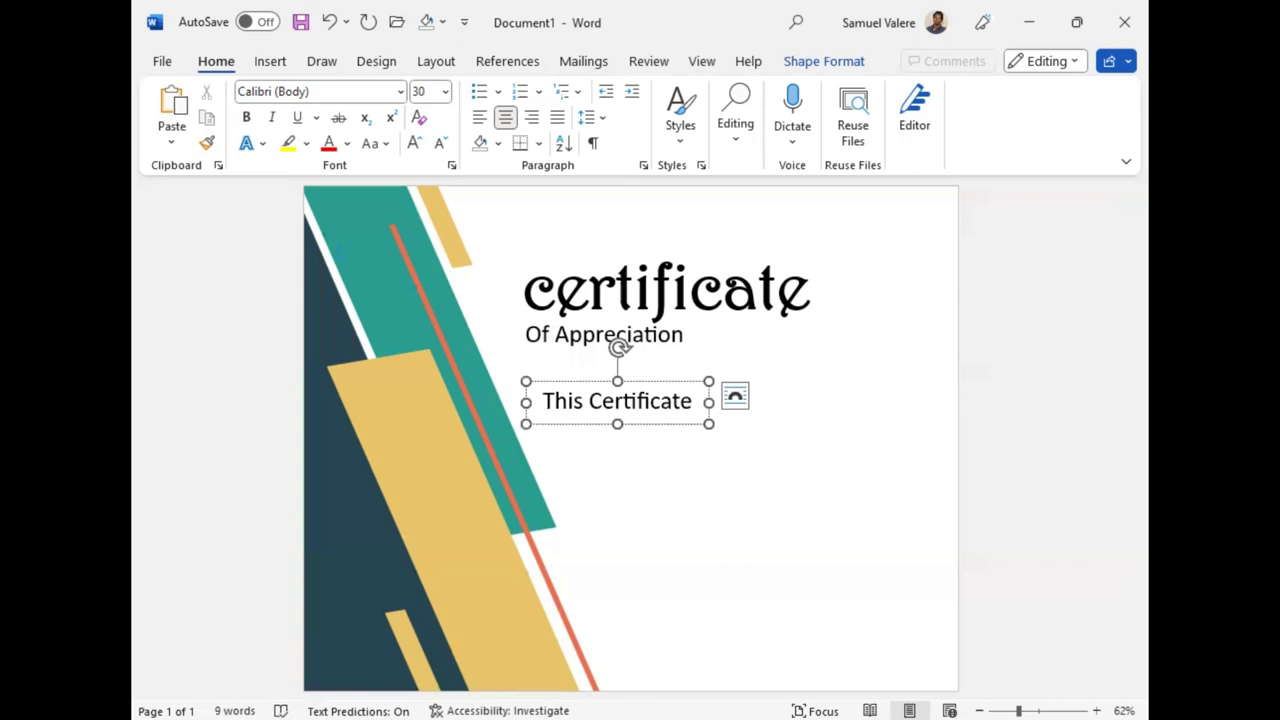
{"action": "type", "text": " Is"}
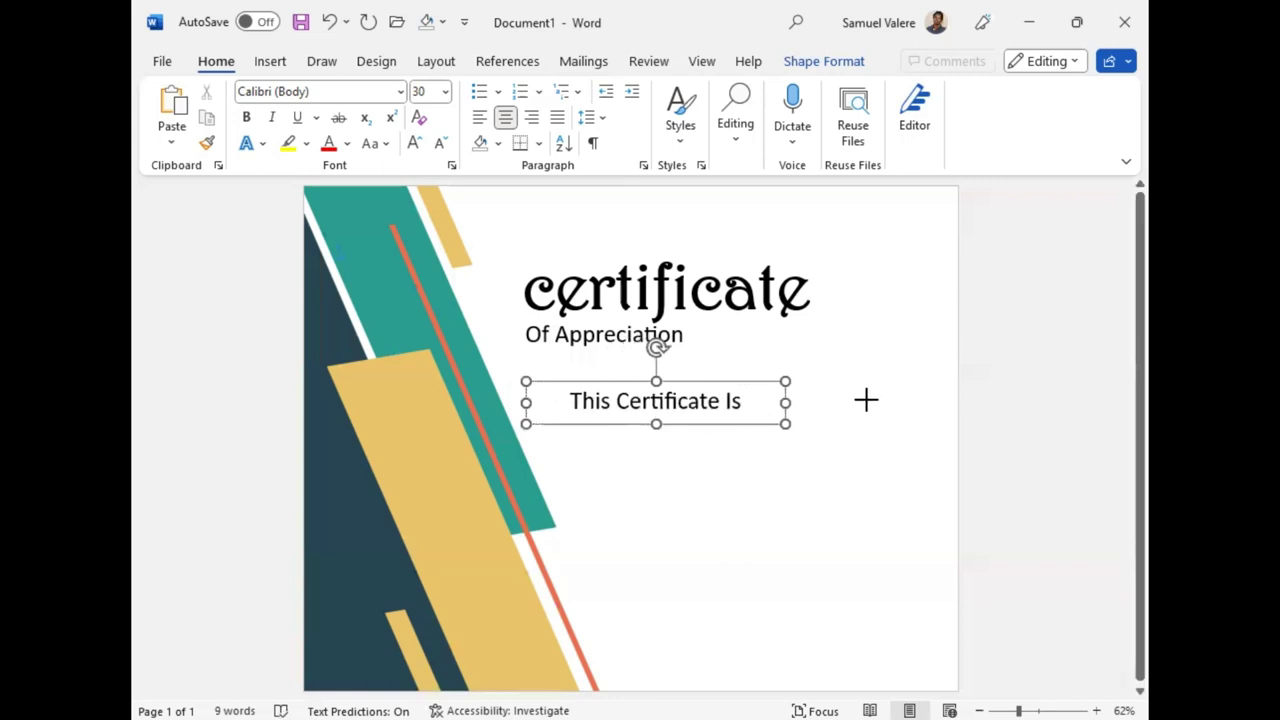
{"action": "key", "text": "ctrl+y"}
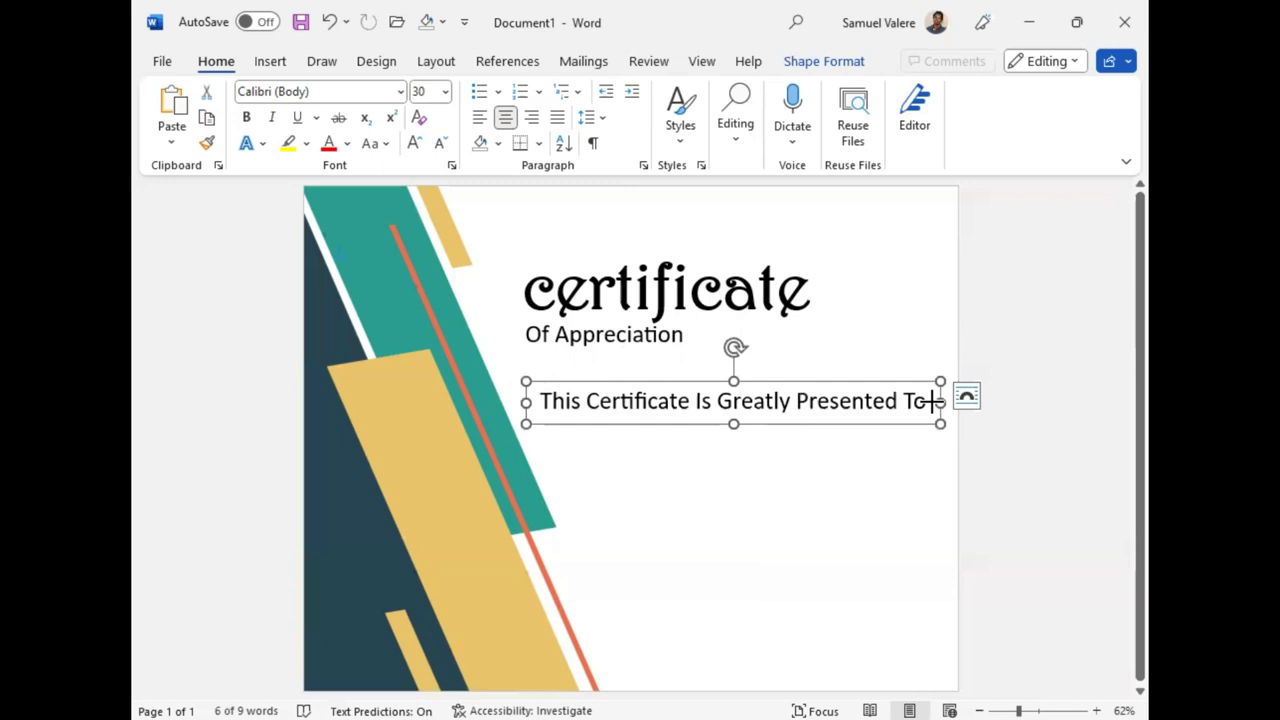
{"action": "left_click_drag", "start_coordinate": [932, 401], "coordinate": [930, 400]}
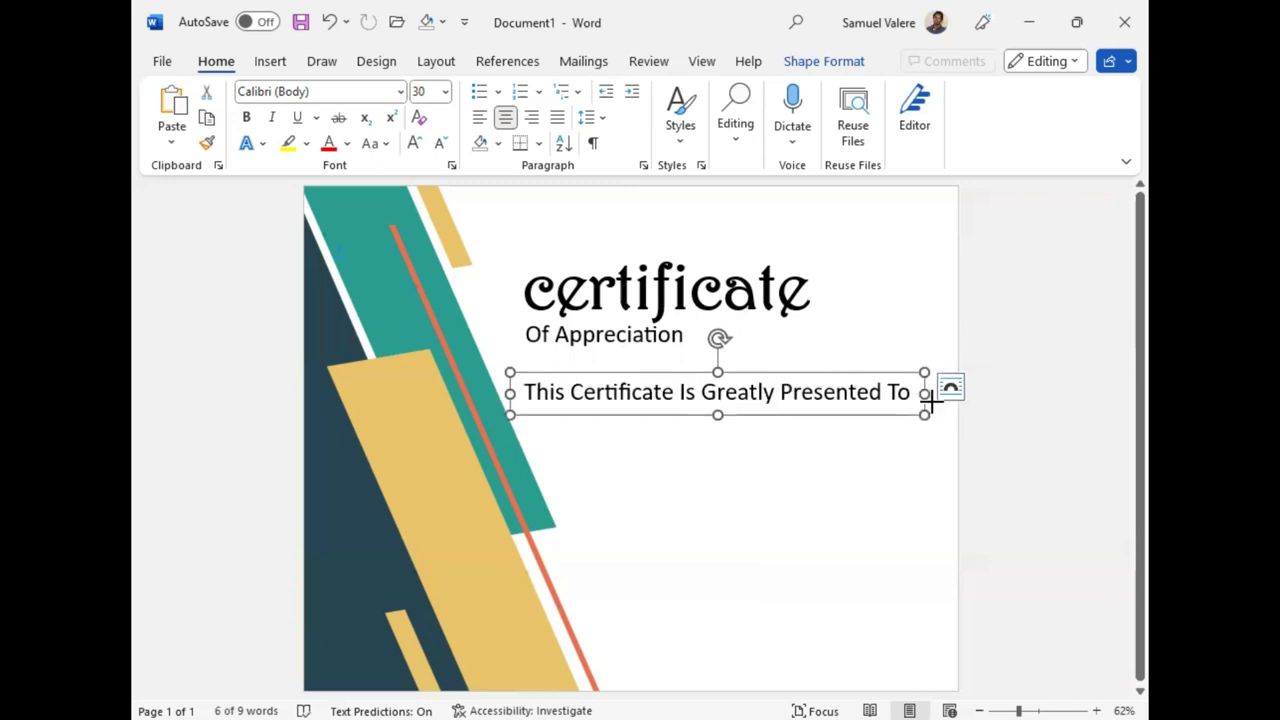
{"action": "key", "text": "ctrl+a"}
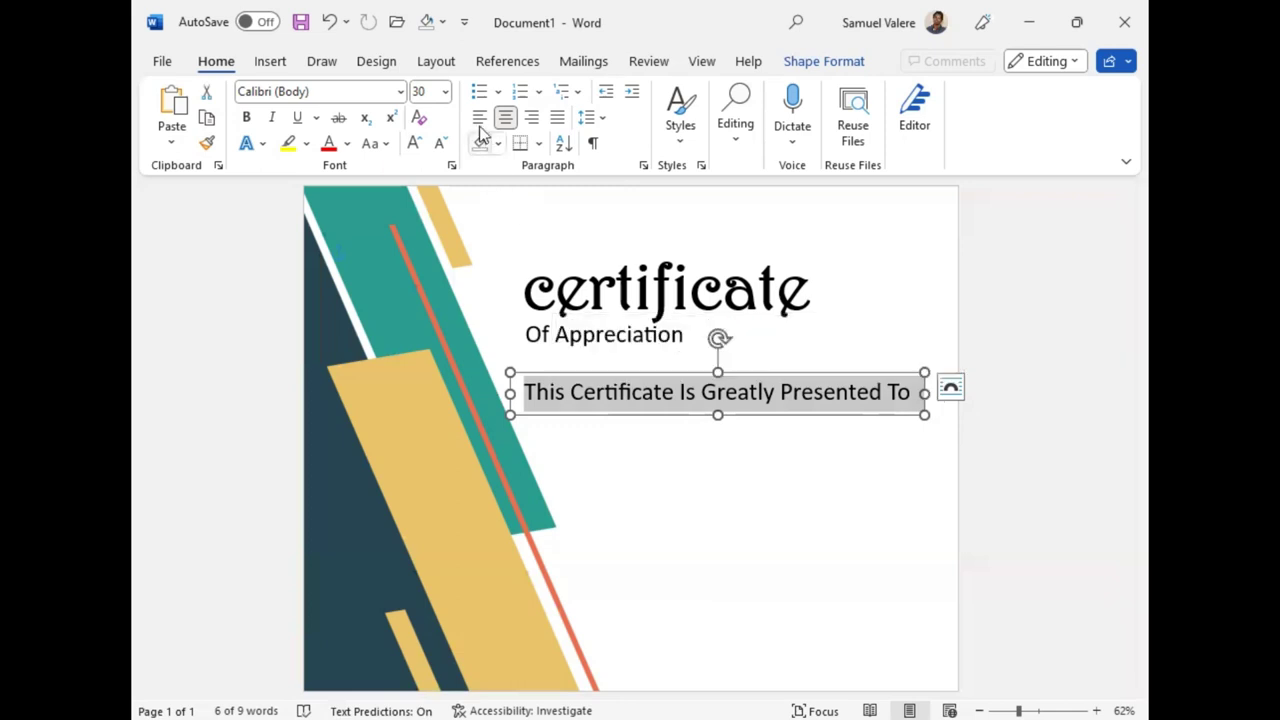
Step: Shrink the presented-to line and convert it to UPPERCASE
{"action": "left_click", "coordinate": [442, 143]}
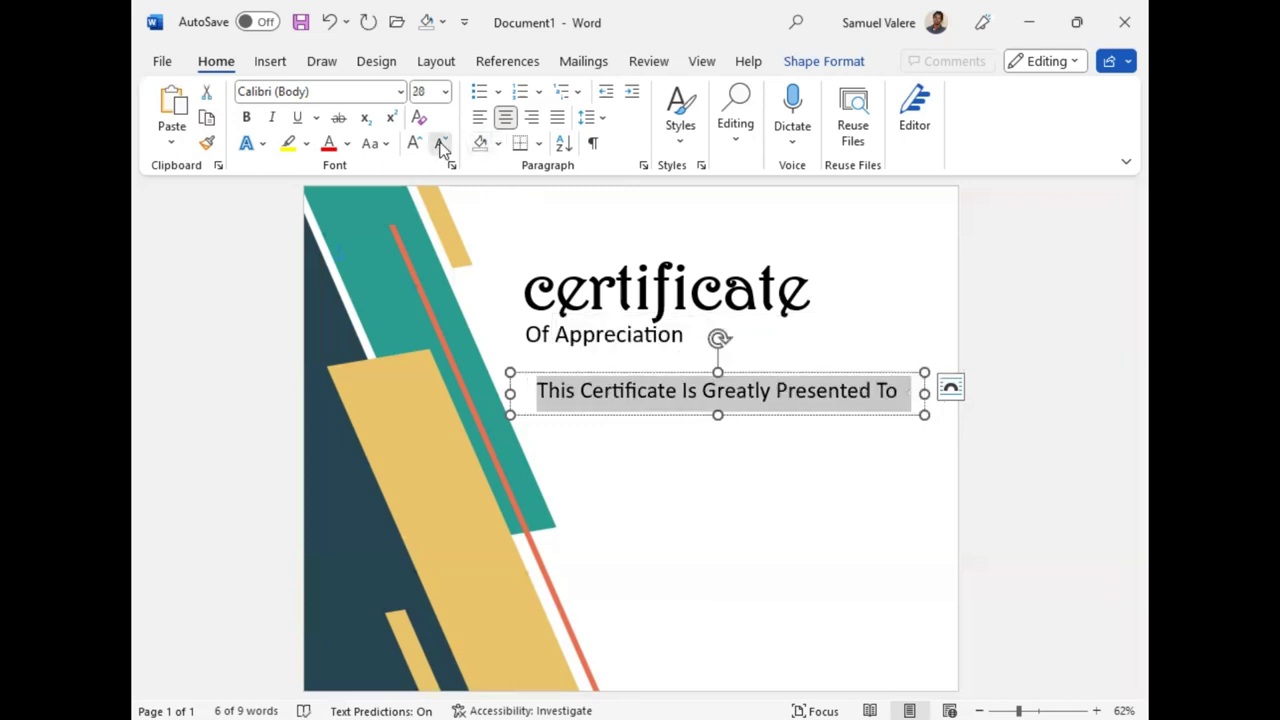
{"action": "left_click", "coordinate": [441, 144]}
{"action": "left_click", "coordinate": [384, 144]}
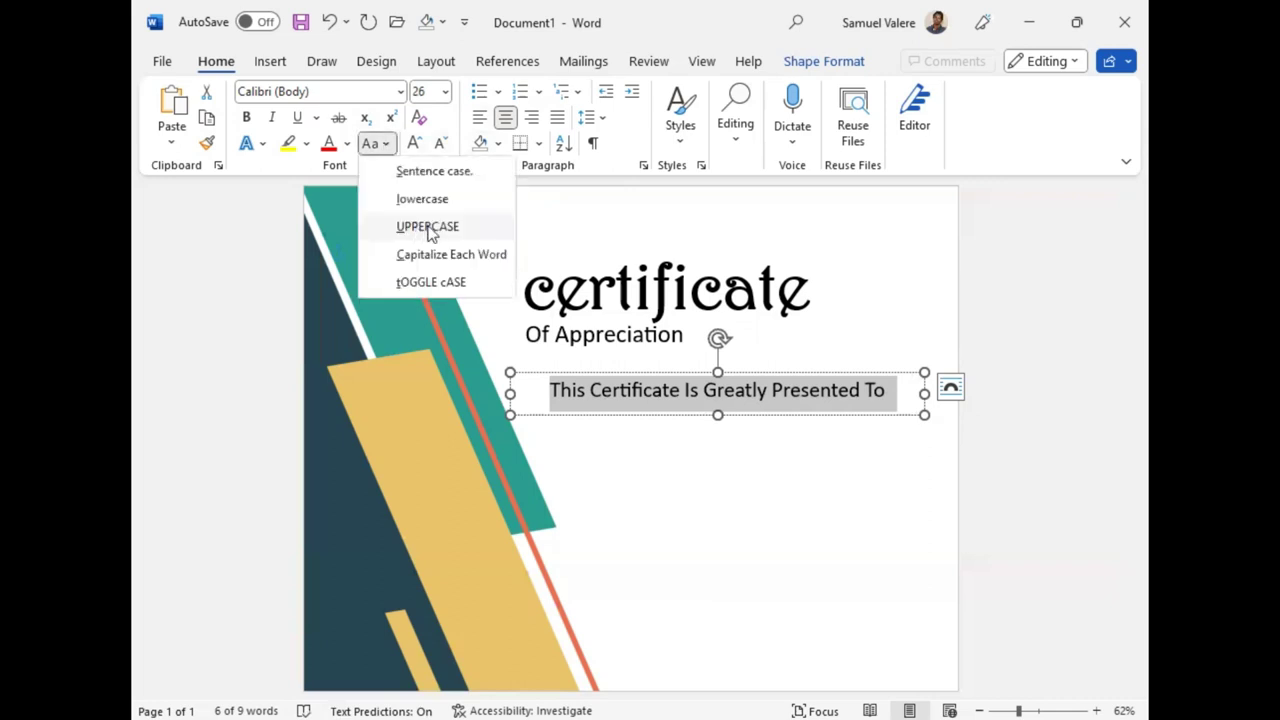
{"action": "left_click", "coordinate": [428, 227]}
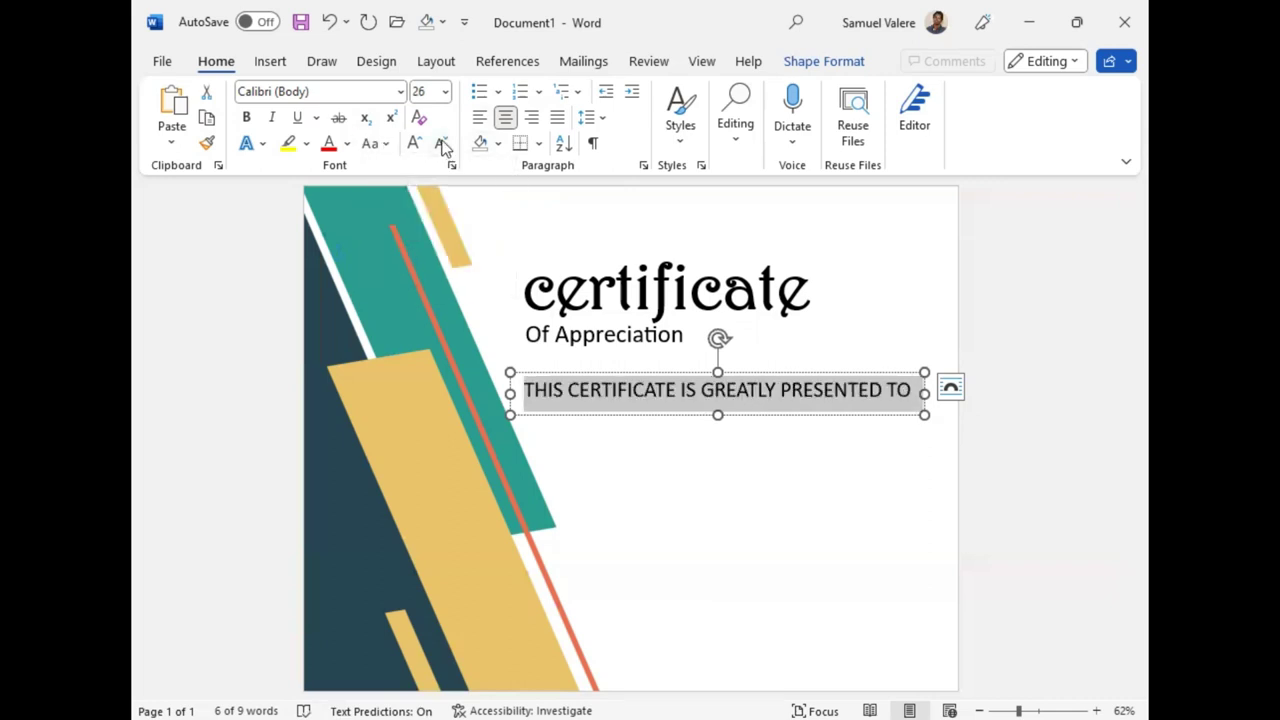
{"action": "double_click", "coordinate": [441, 143]}
Step: Set the line's character spacing to Expanded by 3 pt
{"action": "left_click", "coordinate": [451, 165]}
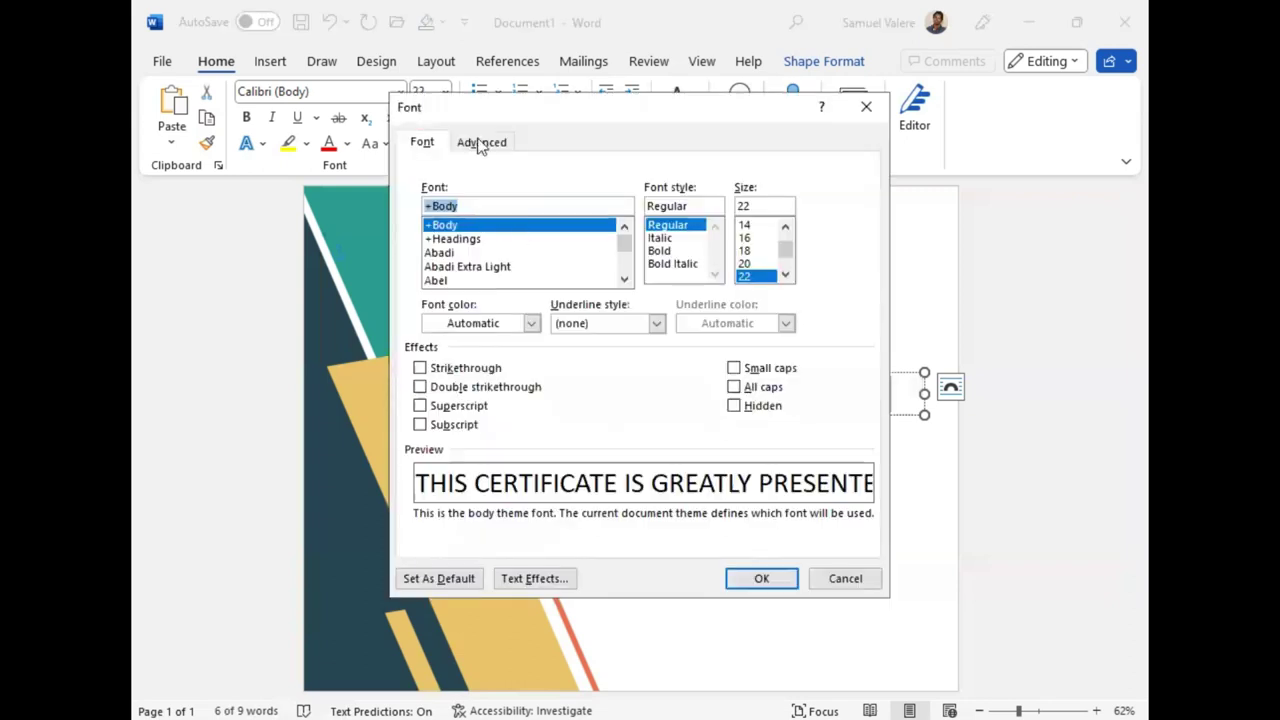
{"action": "left_click", "coordinate": [479, 146]}
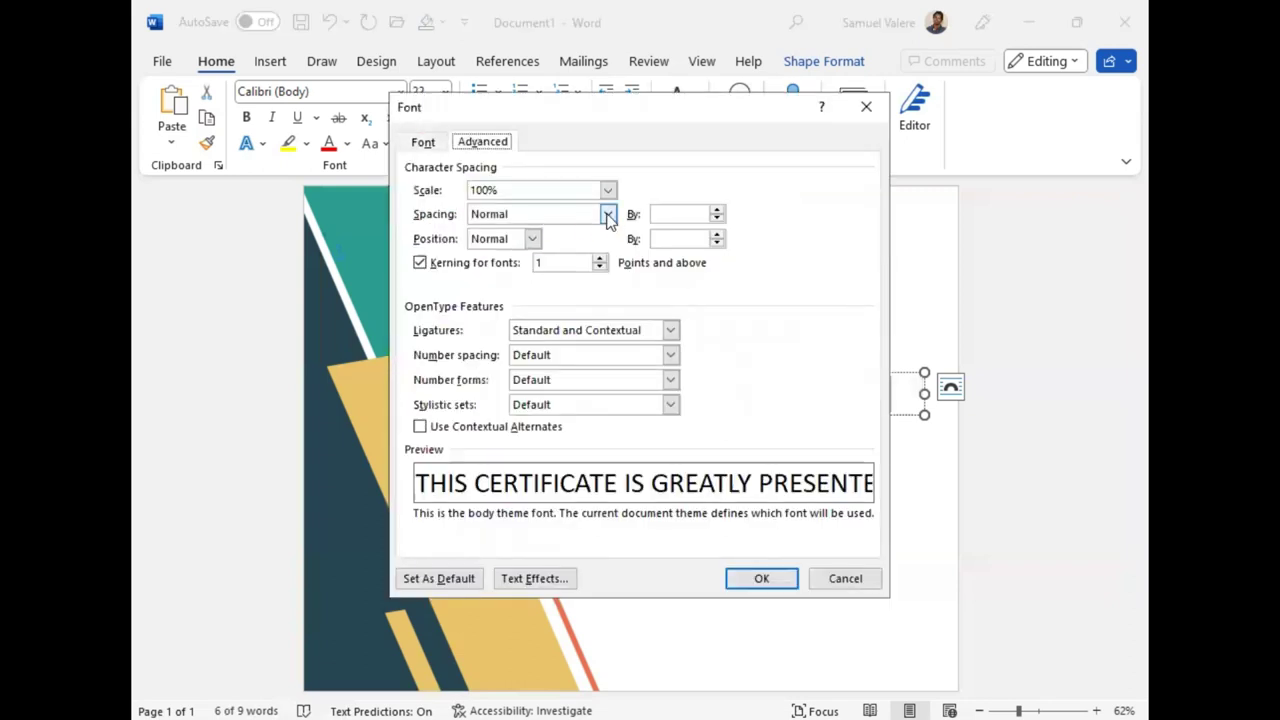
{"action": "left_click", "coordinate": [608, 215]}
{"action": "left_click", "coordinate": [523, 245]}
{"action": "double_click", "coordinate": [656, 214]}
{"action": "type", "text": "3pt"}
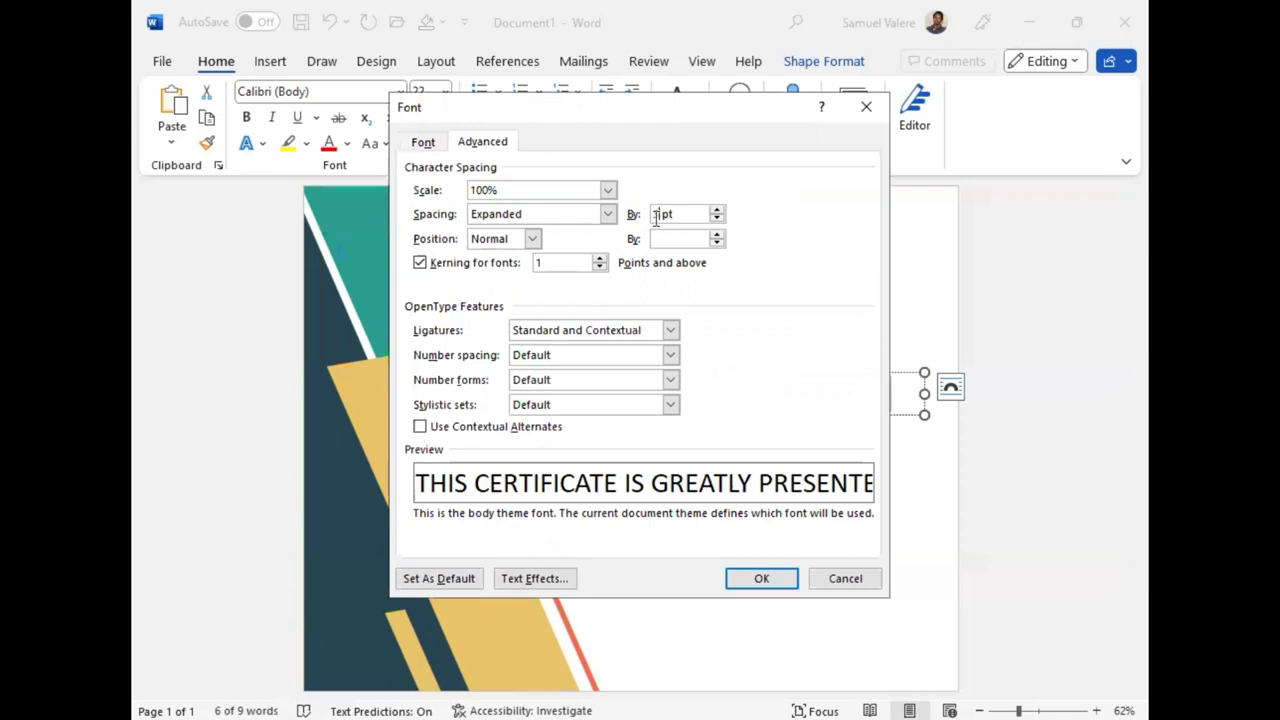
{"action": "key", "text": "Return"}
Step: Reduce the line to 16 pt and trim and nudge its box to fit
{"action": "left_click", "coordinate": [443, 145]}
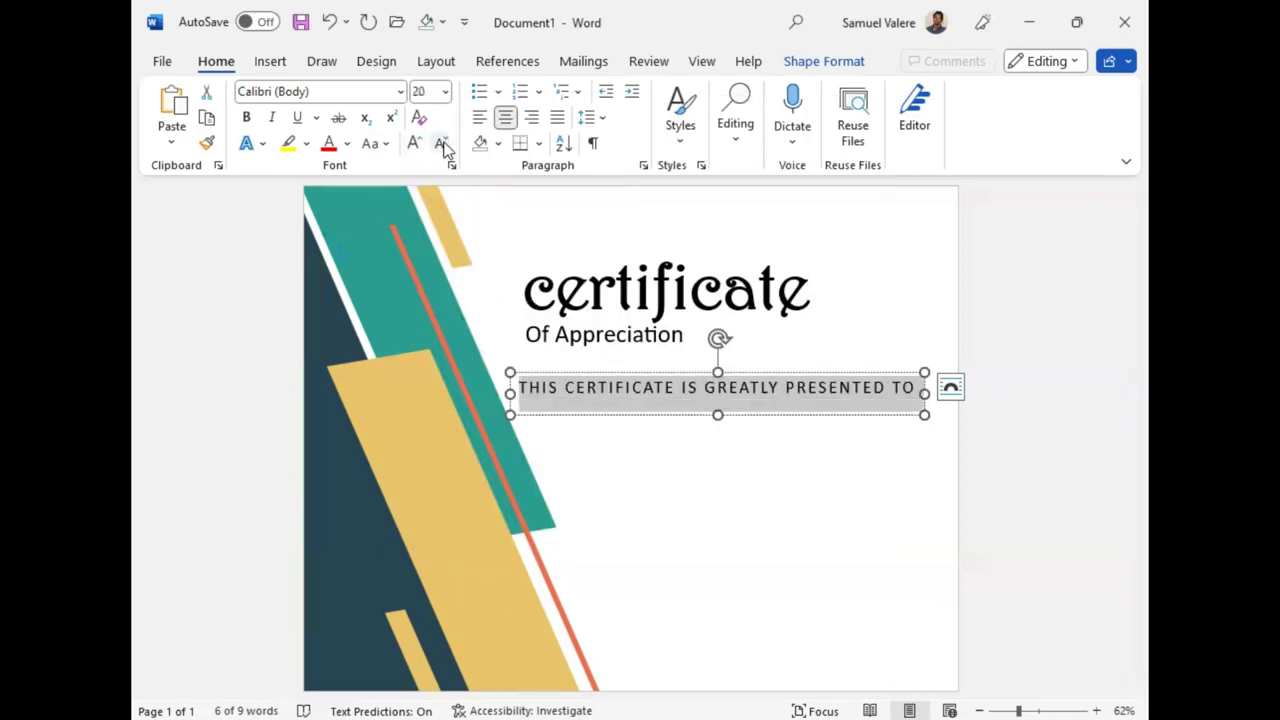
{"action": "left_click", "coordinate": [442, 146]}
{"action": "left_click", "coordinate": [442, 146]}
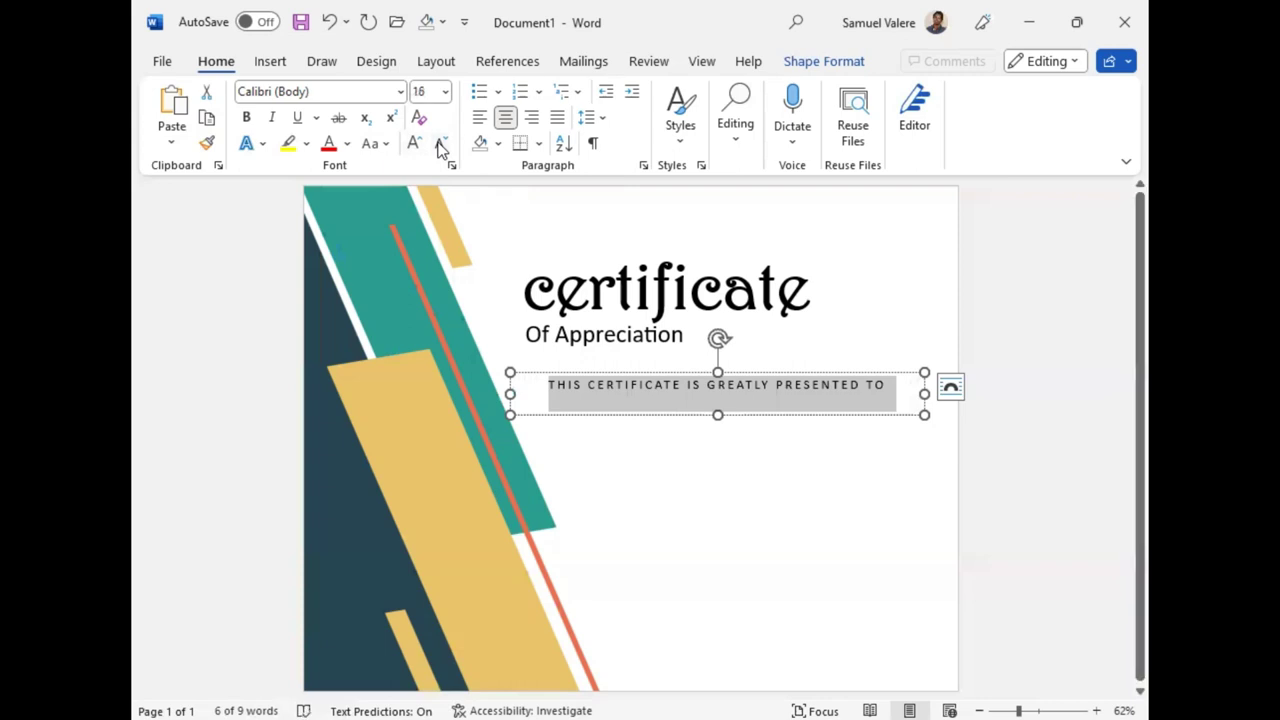
{"action": "key", "text": "Escape"}
{"action": "key", "text": "shift+Up"}
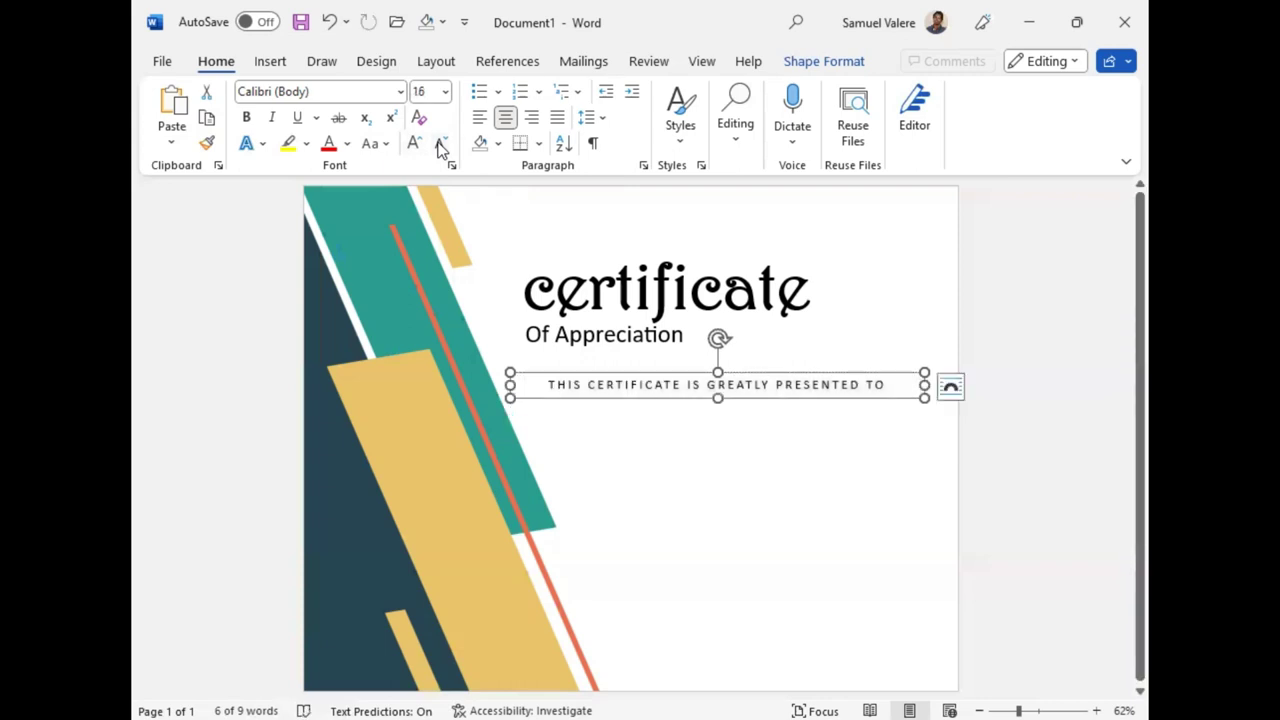
{"action": "key", "text": "shift+Left"}
{"action": "key", "text": "shift+Left"}
{"action": "key", "text": "shift+Left"}
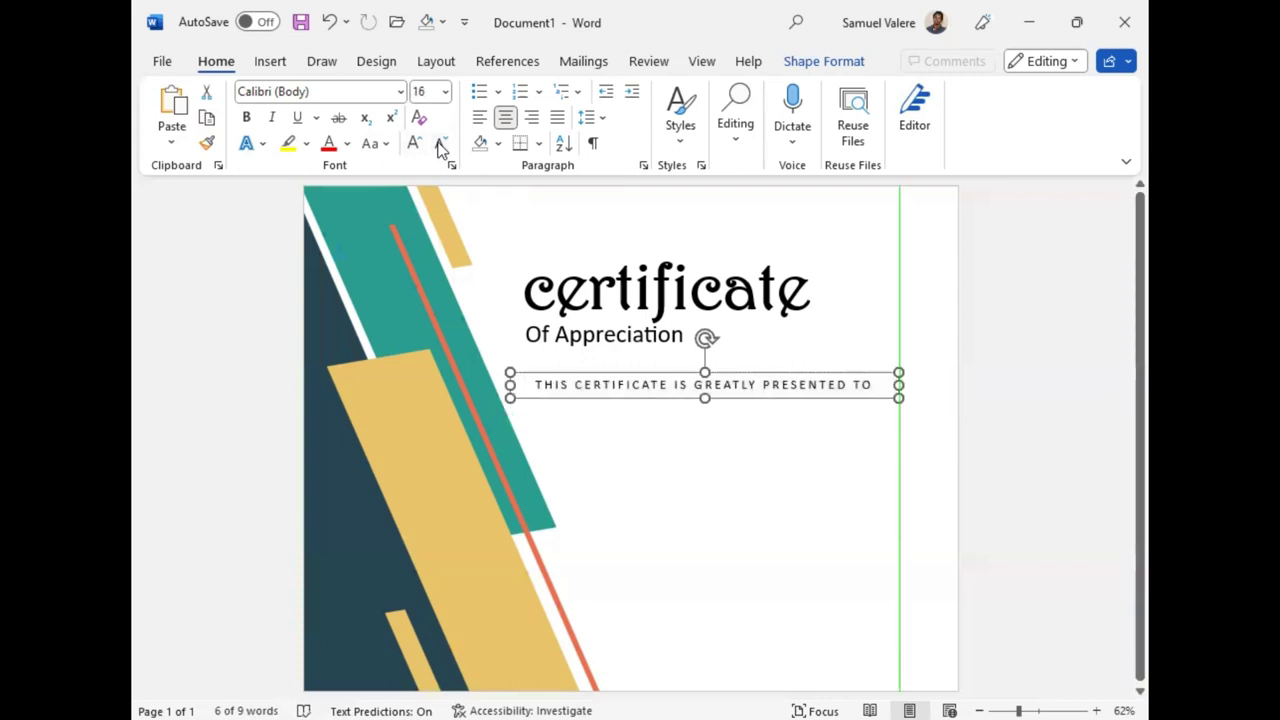
{"action": "key", "text": "shift+Left"}
{"action": "key", "text": "shift+Left"}
{"action": "key", "text": "shift+Left"}
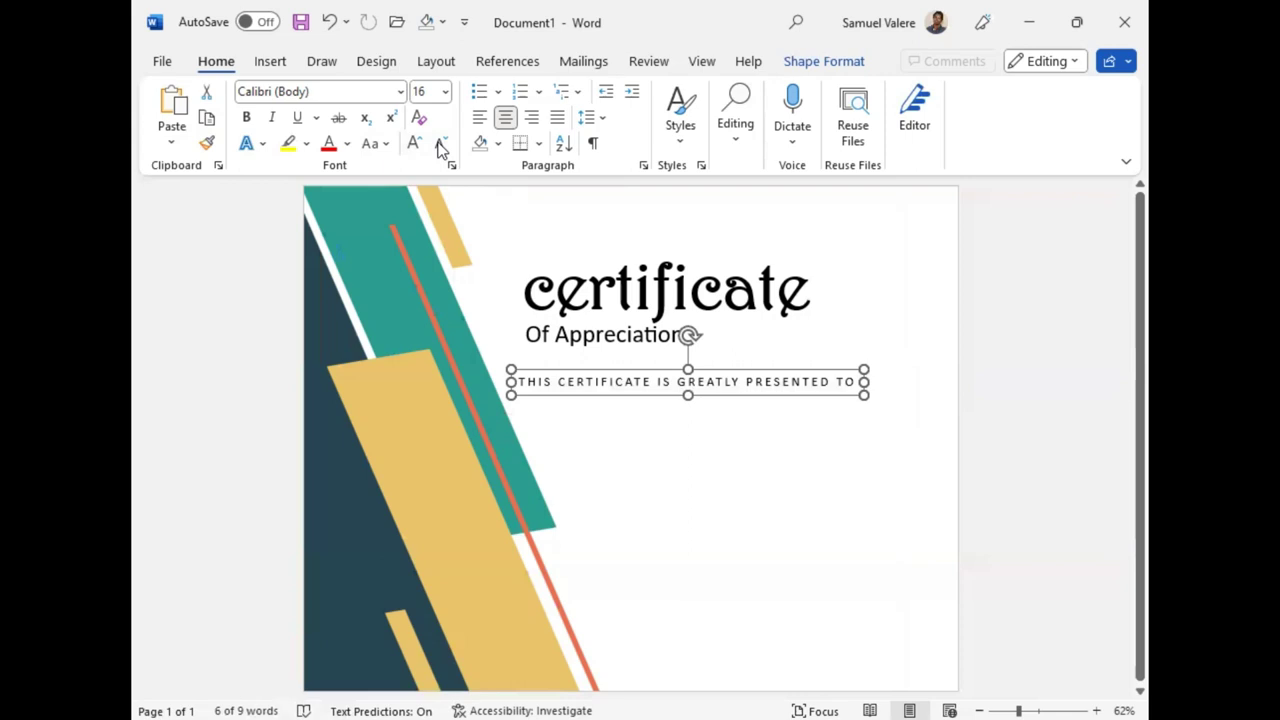
{"action": "key", "text": "Down"}
{"action": "key", "text": "Right"}
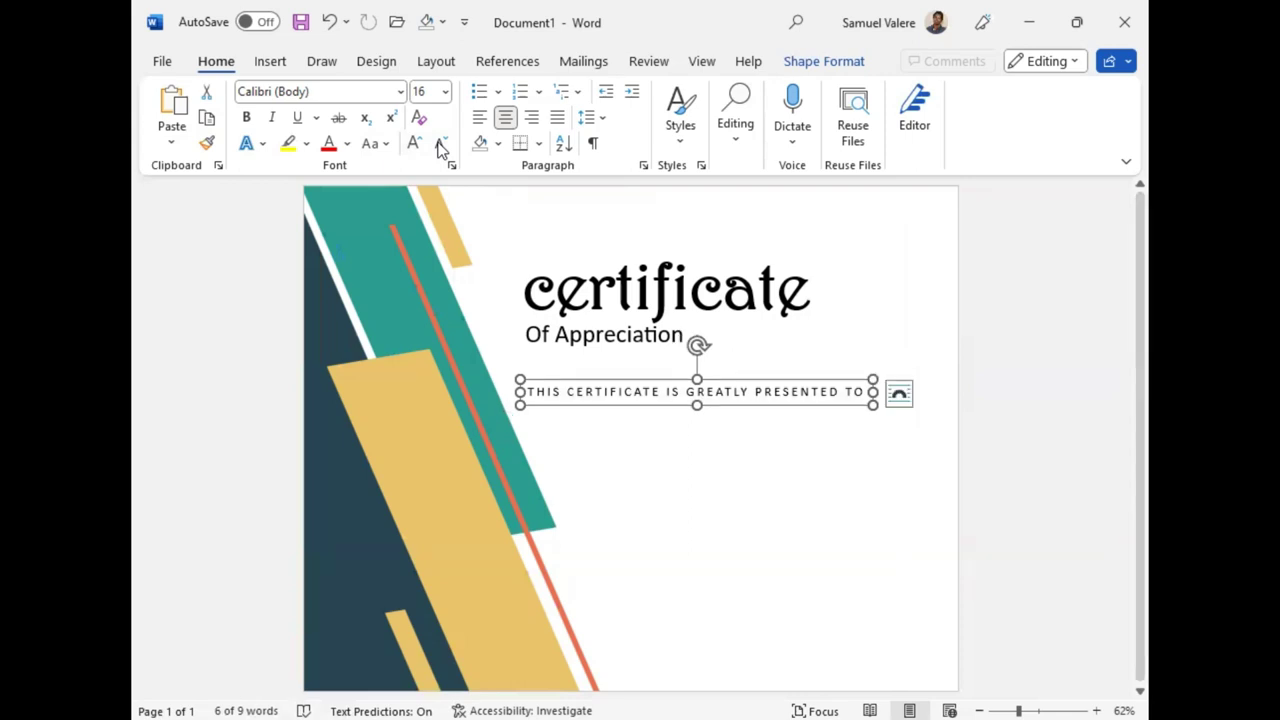
Step: Copy the title box below the sentence and replace its word with the recipient's name
{"action": "key", "text": "Tab"}
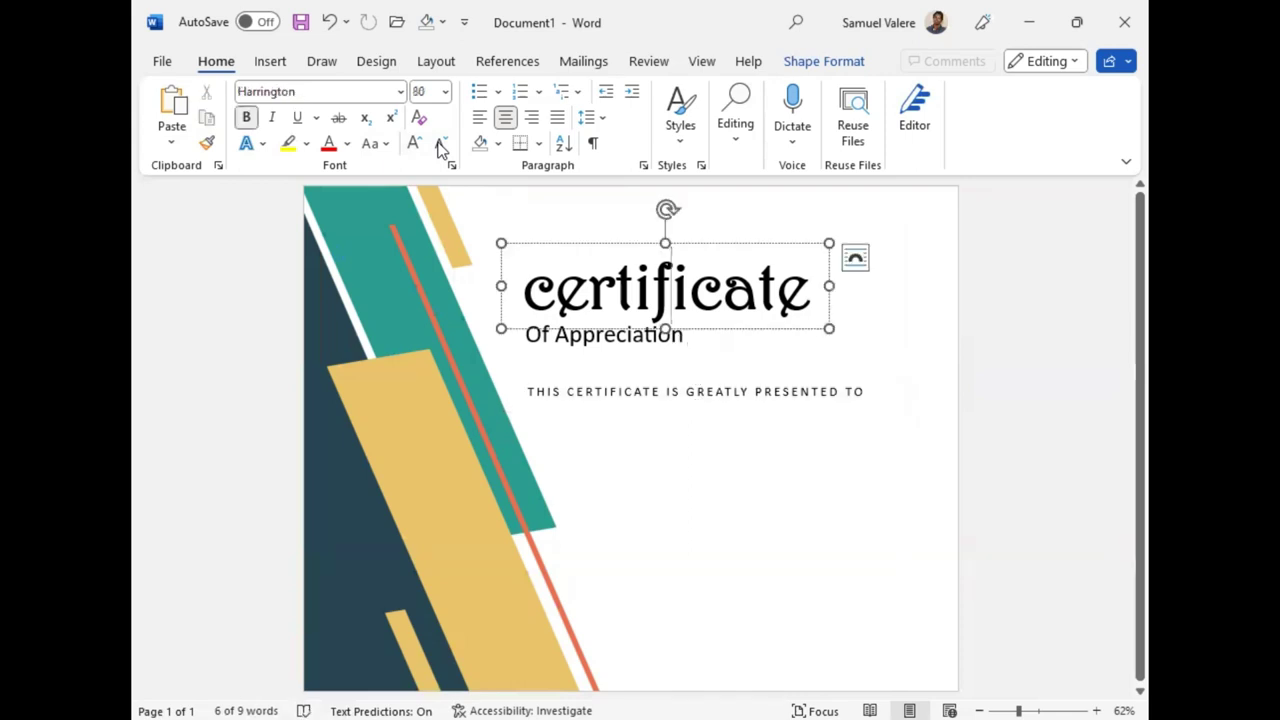
{"action": "left_click_drag", "start_coordinate": [705, 255], "coordinate": [745, 442], "text": "ctrl"}
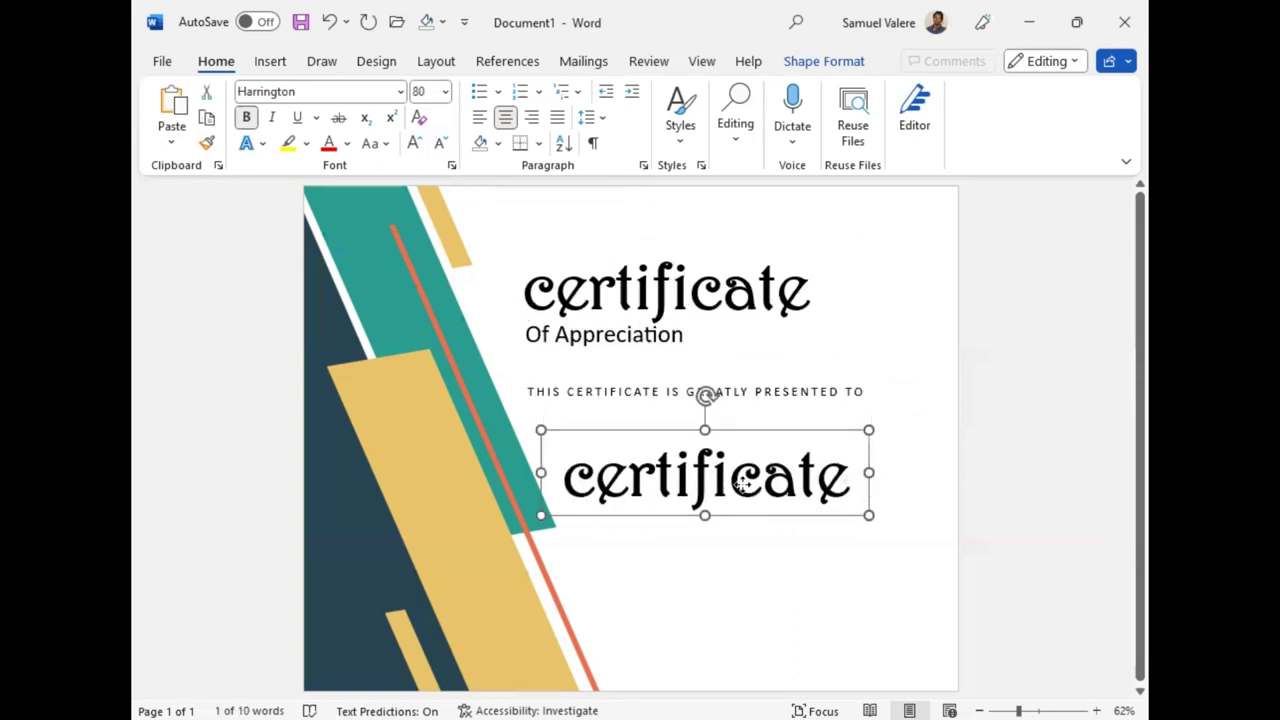
{"action": "double_click", "coordinate": [741, 484]}
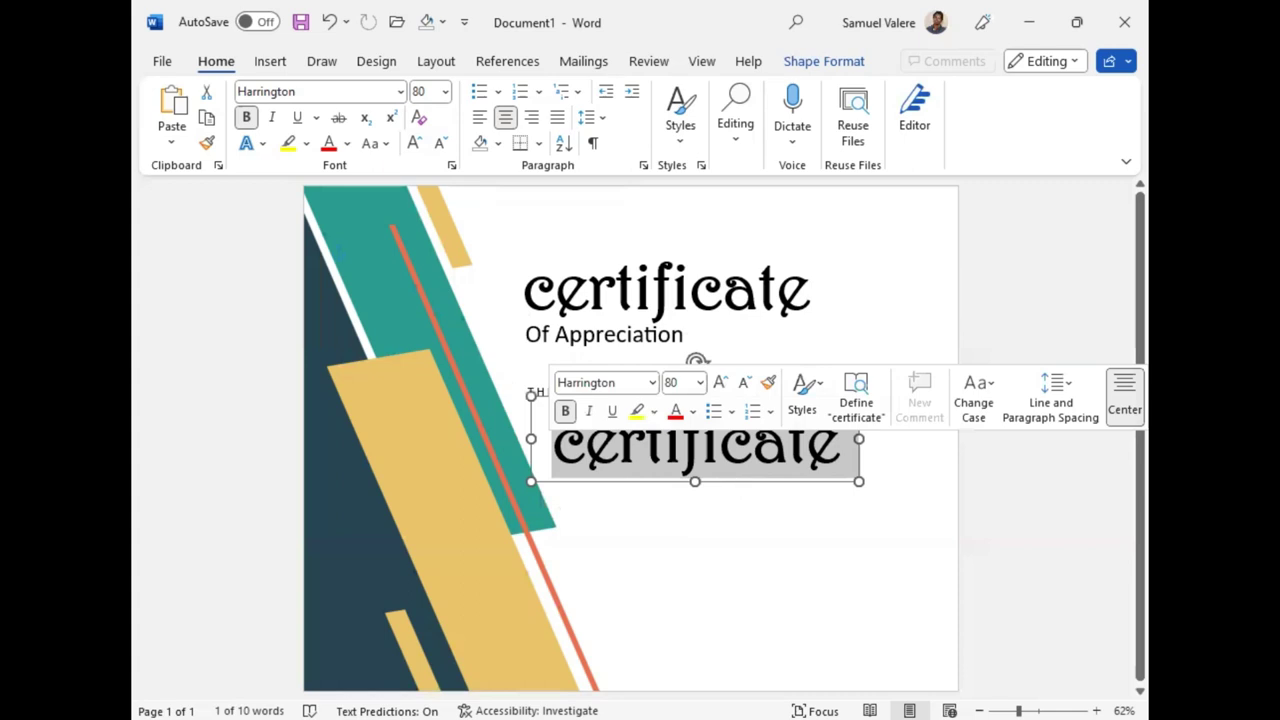
{"action": "type", "text": "Billy"}
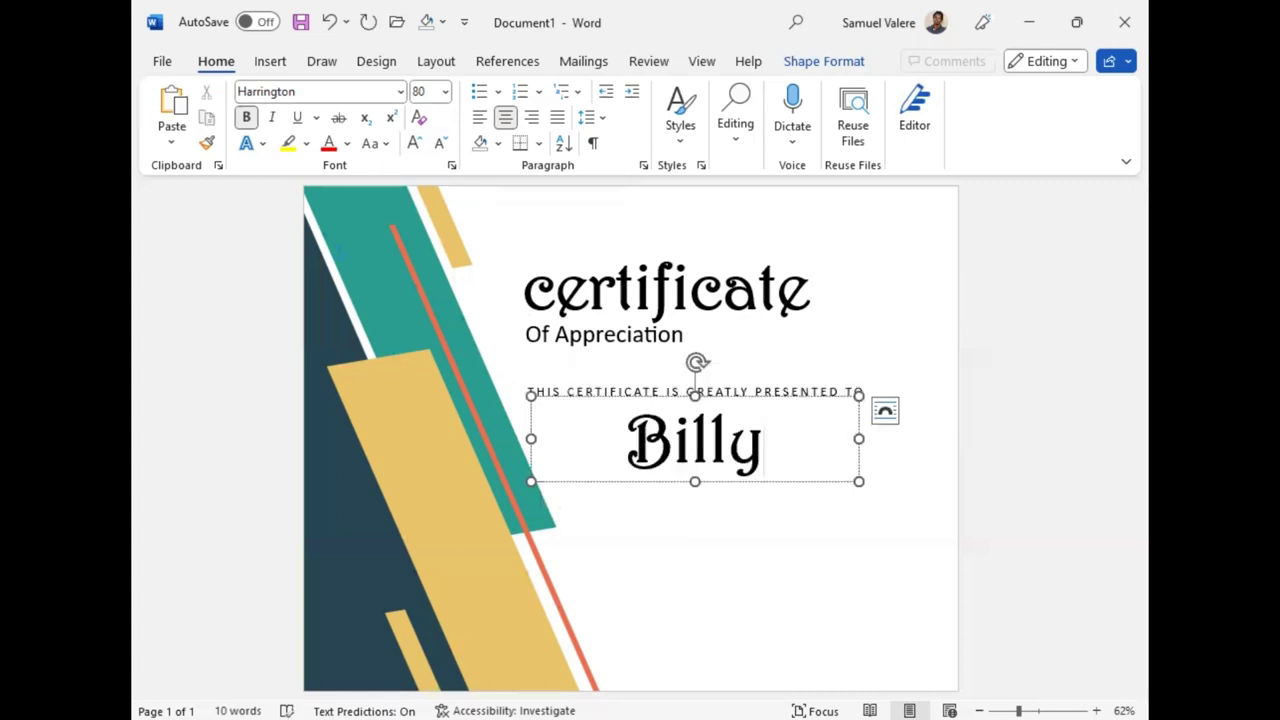
{"action": "type", "text": " Il"}
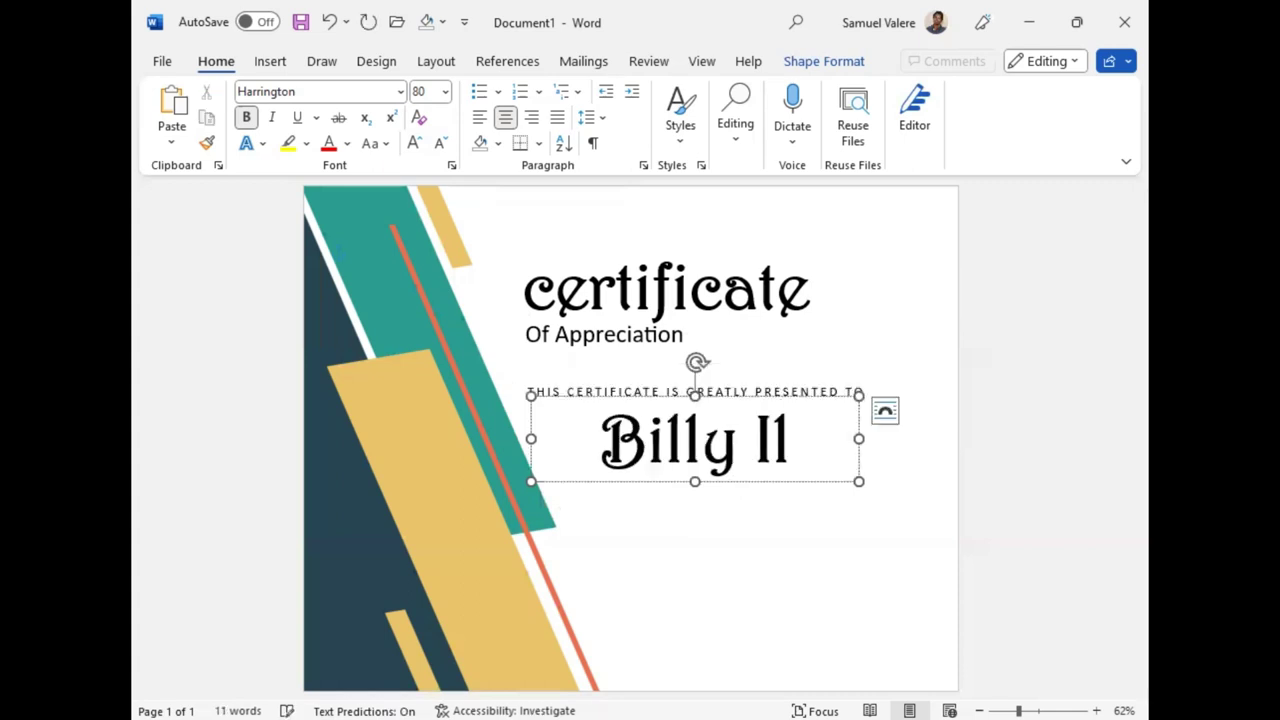
{"action": "type", "text": "teus"}
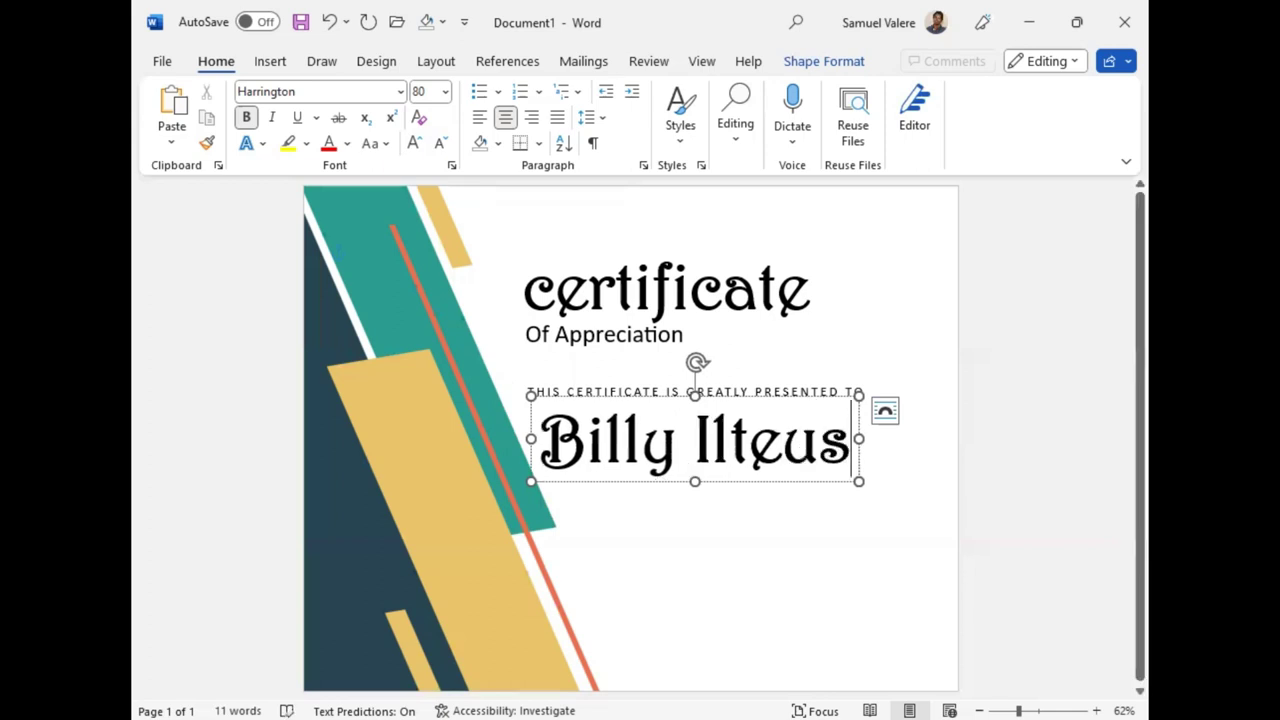
Step: Grow the recipient's name in Harrington to 100 pt
{"action": "left_click_drag", "start_coordinate": [852, 440], "coordinate": [540, 440]}
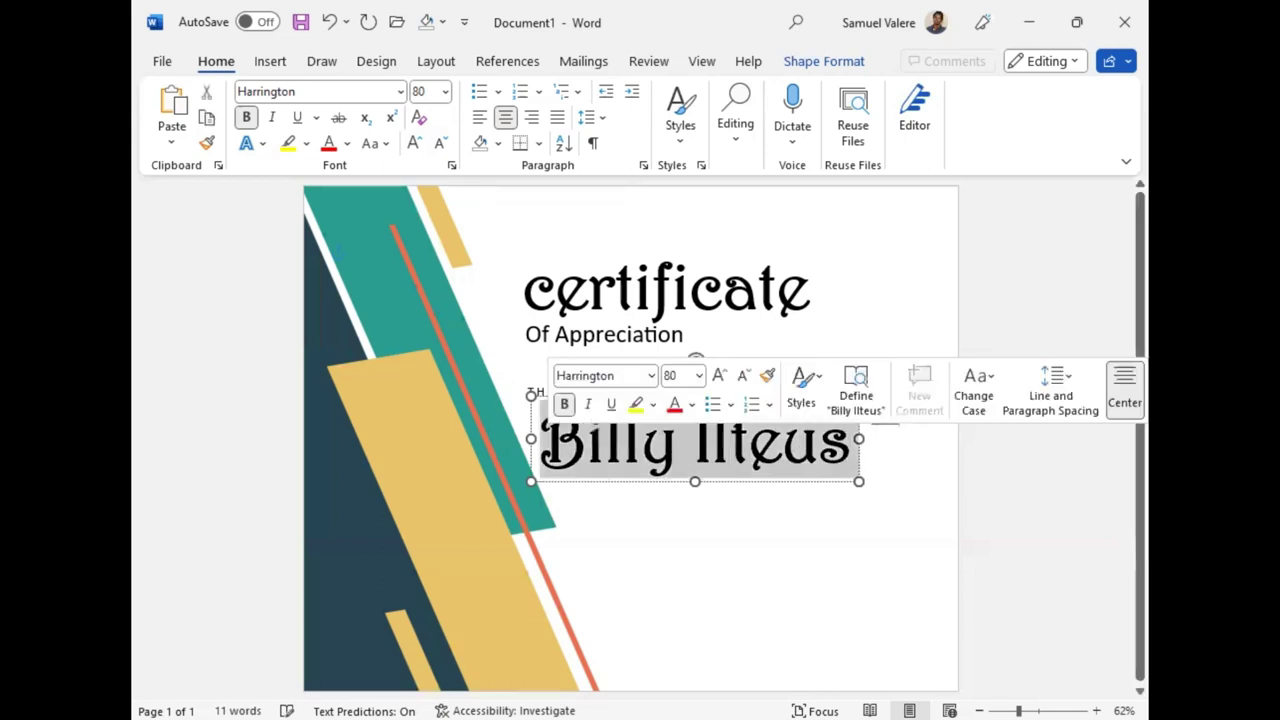
{"action": "left_click", "coordinate": [722, 381]}
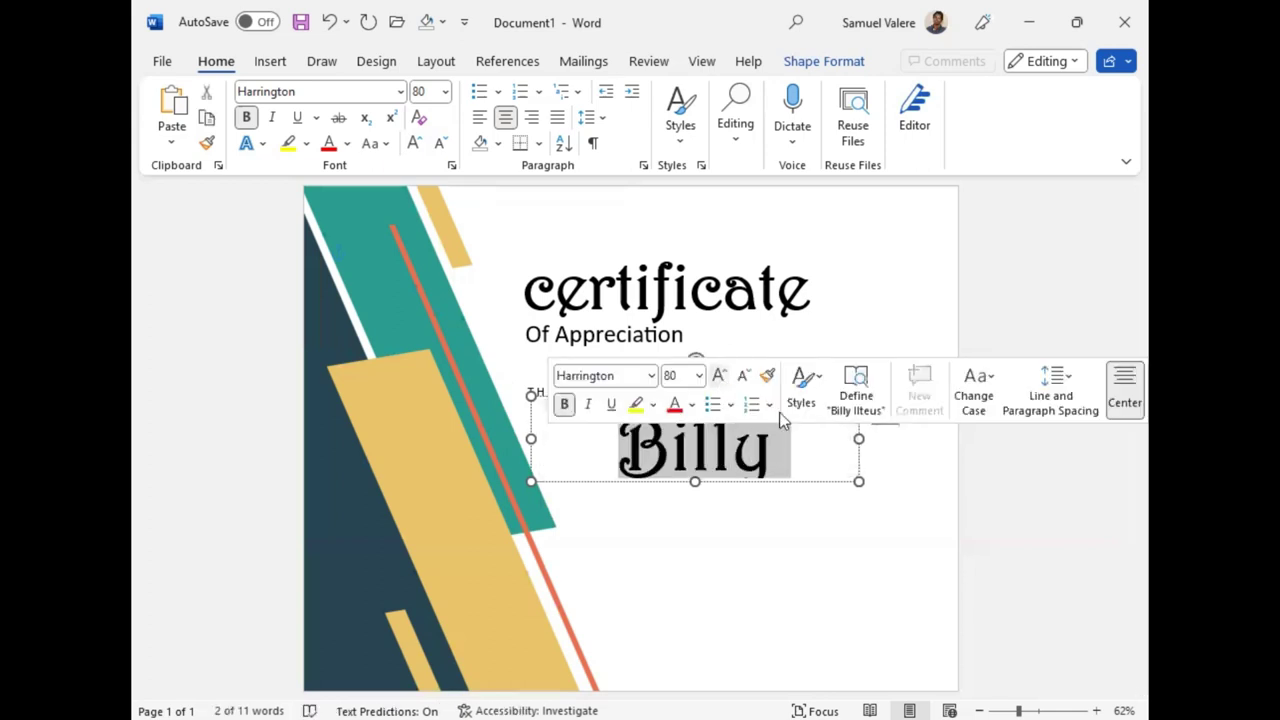
{"action": "left_click", "coordinate": [722, 381]}
{"action": "left_click", "coordinate": [722, 381]}
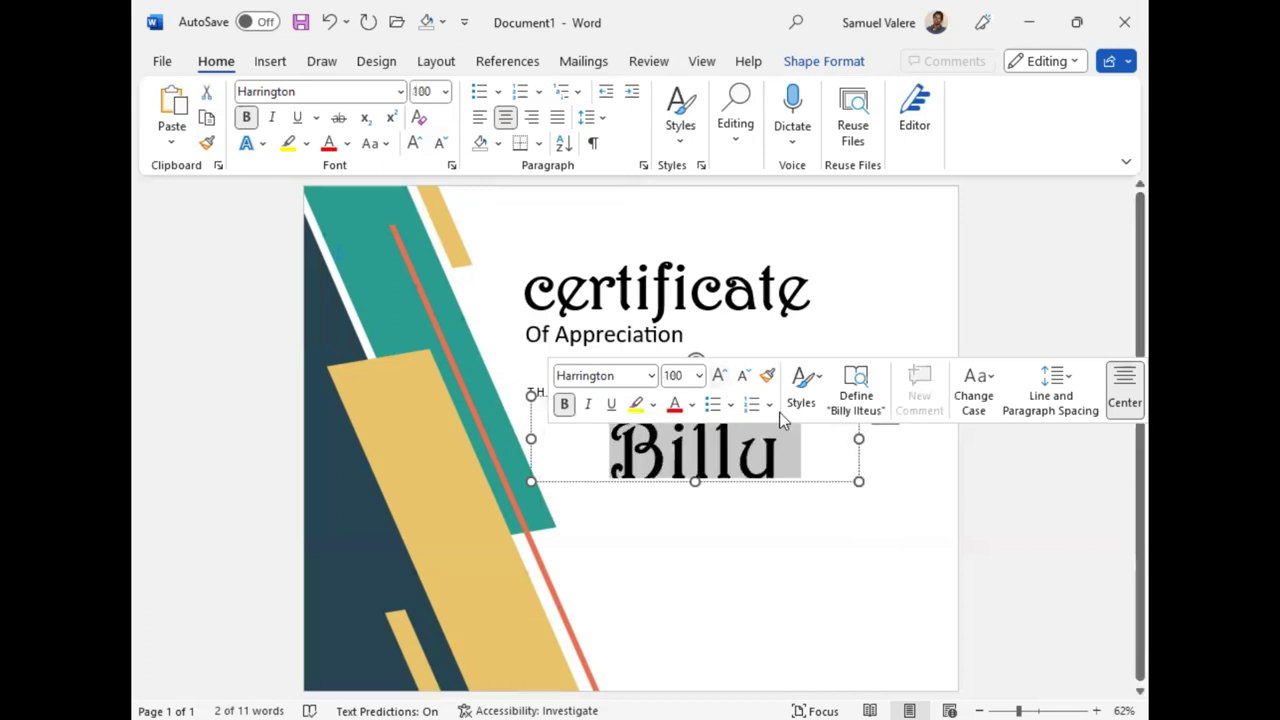
{"action": "left_click", "coordinate": [628, 379]}
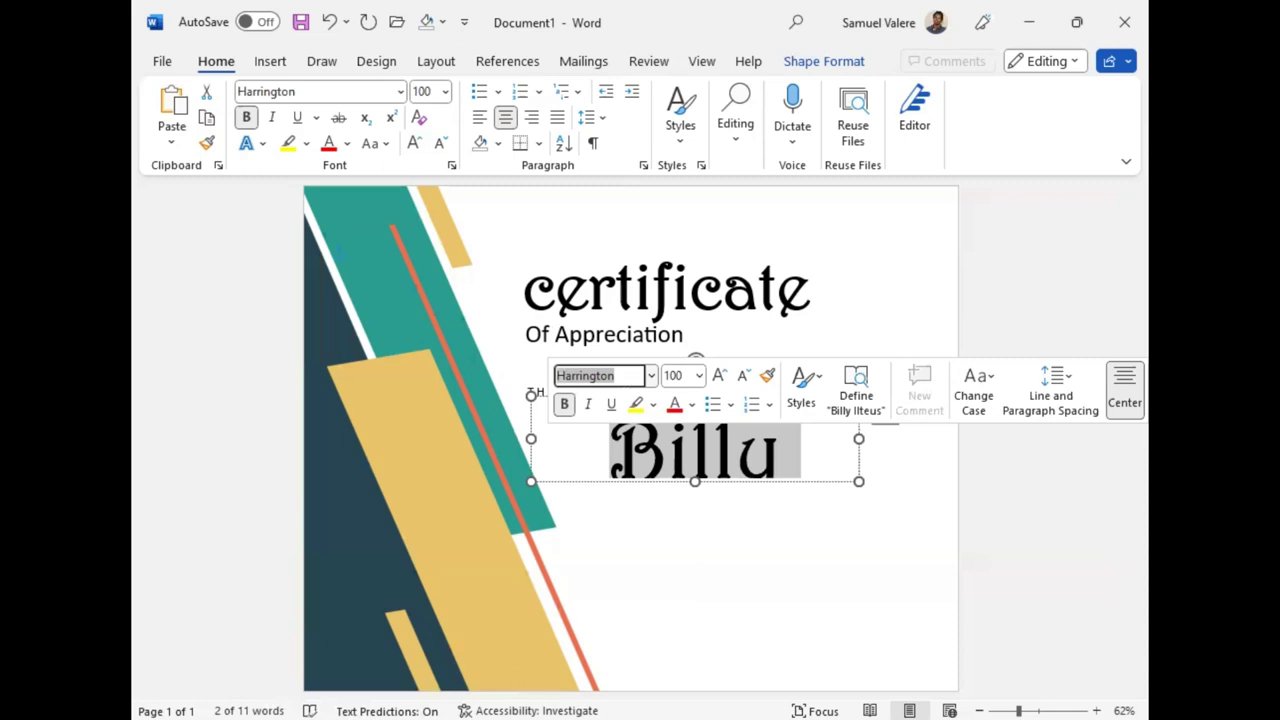
Step: Undo an accidental edit to restore the 'certificate' title word
{"action": "double_click", "coordinate": [666, 280]}
{"action": "type", "text": "mo"}
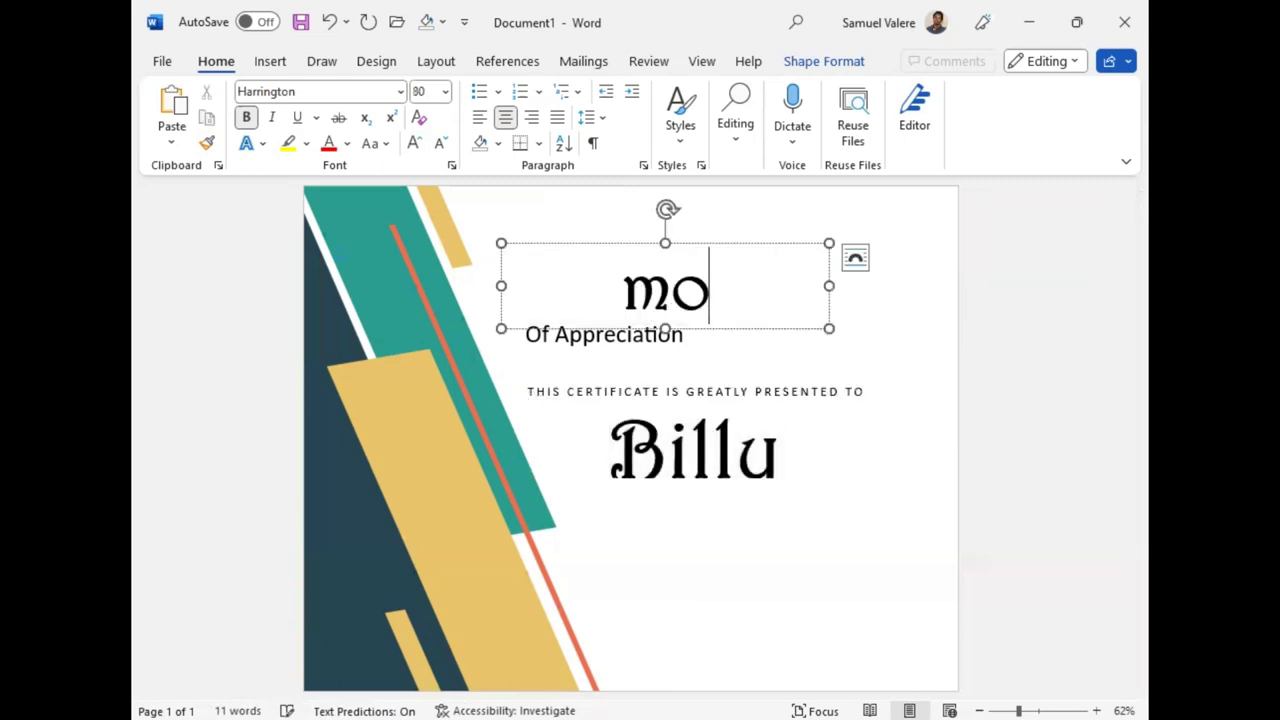
{"action": "key", "text": "BackSpace"}
{"action": "key", "text": "BackSpace"}
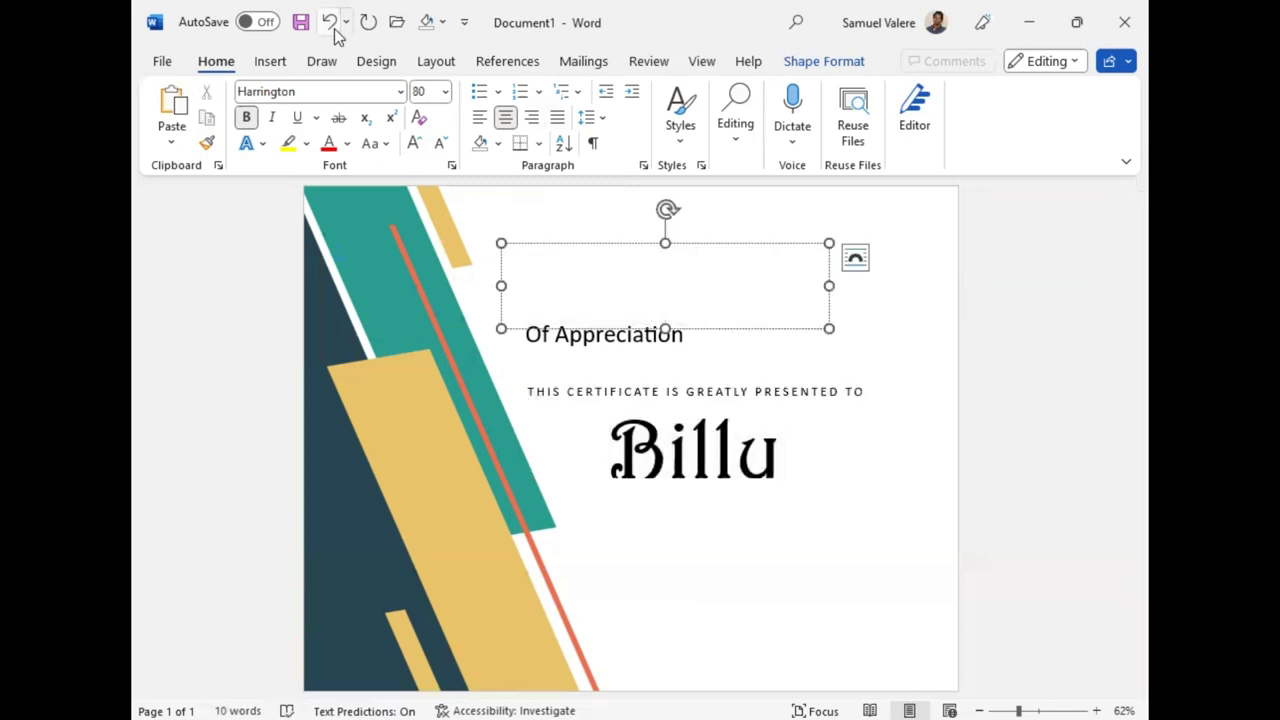
{"action": "left_click", "coordinate": [331, 22]}
{"action": "left_click", "coordinate": [331, 22]}
{"action": "left_click", "coordinate": [331, 22]}
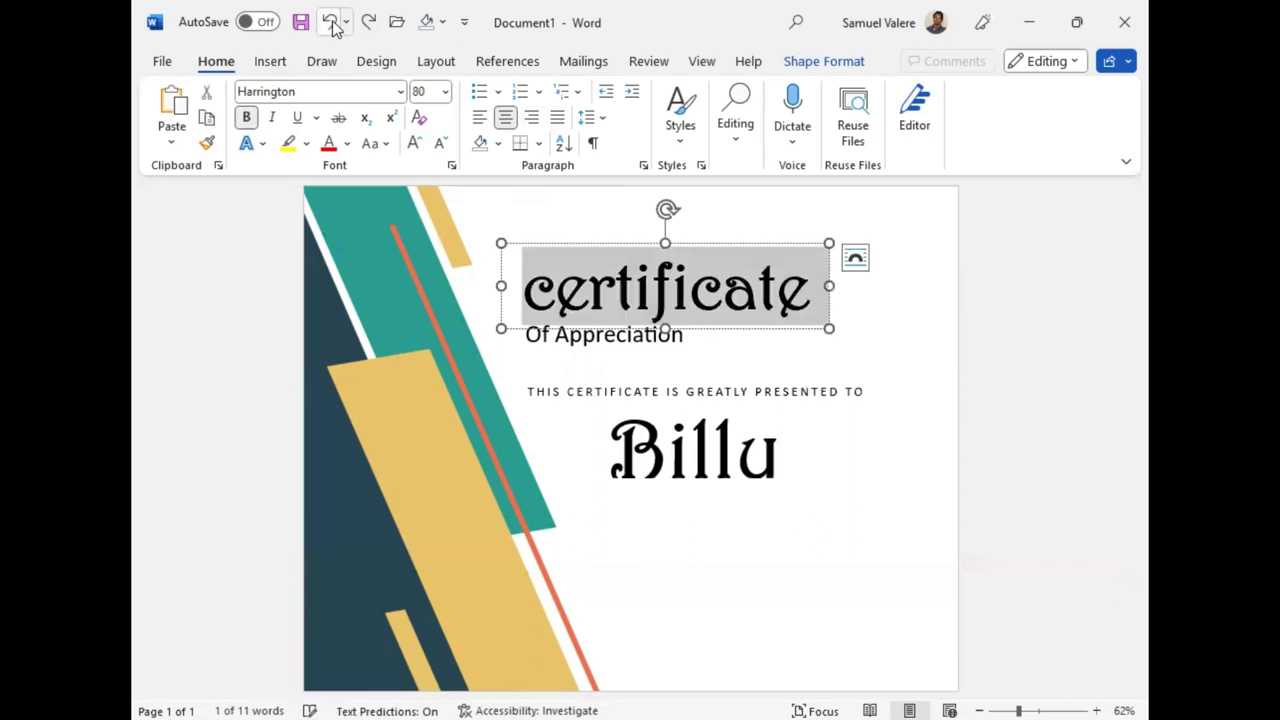
Step: Set the title font to Monotype Corsiva at 90 pt
{"action": "left_click", "coordinate": [318, 91]}
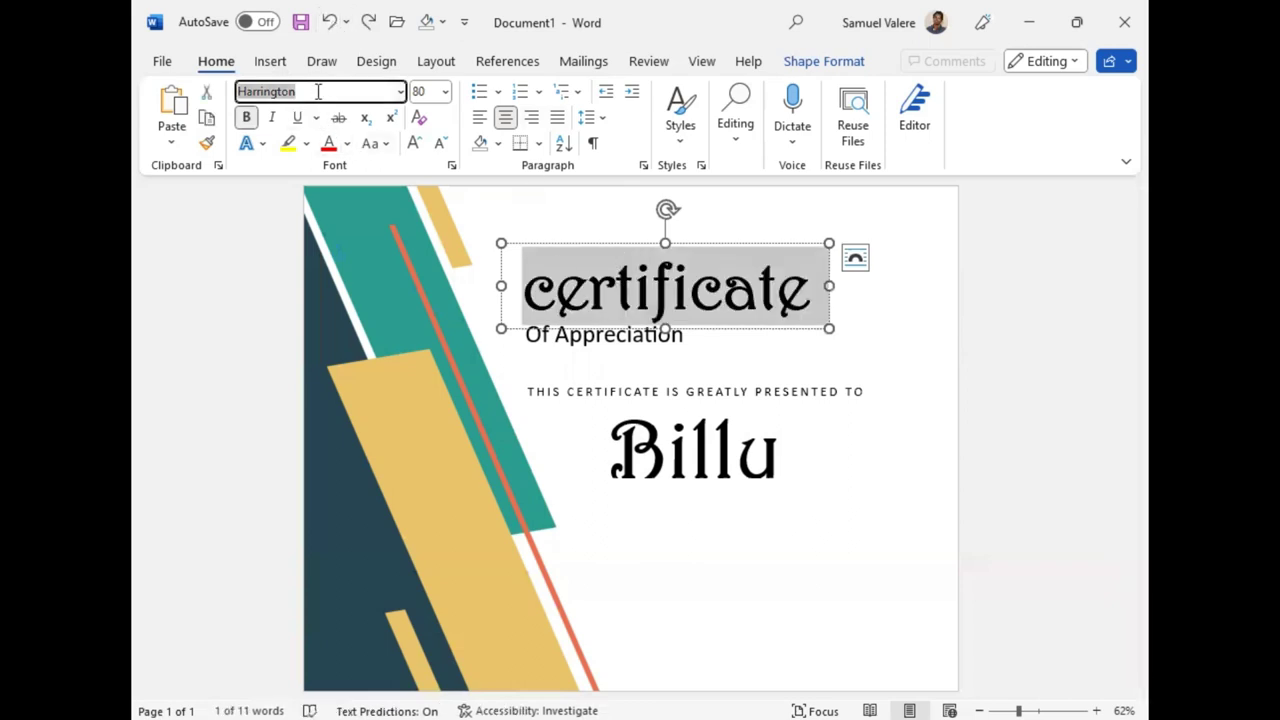
{"action": "type", "text": "Monotype Corsiva"}
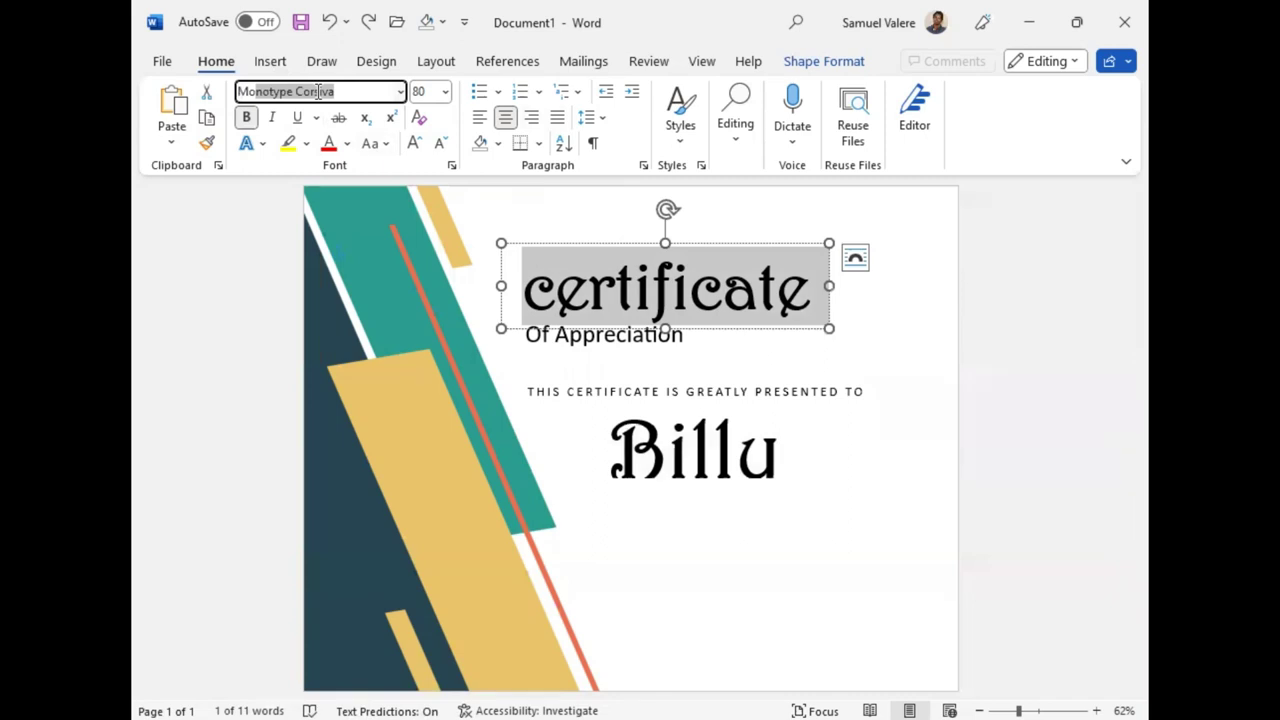
{"action": "key", "text": "Return"}
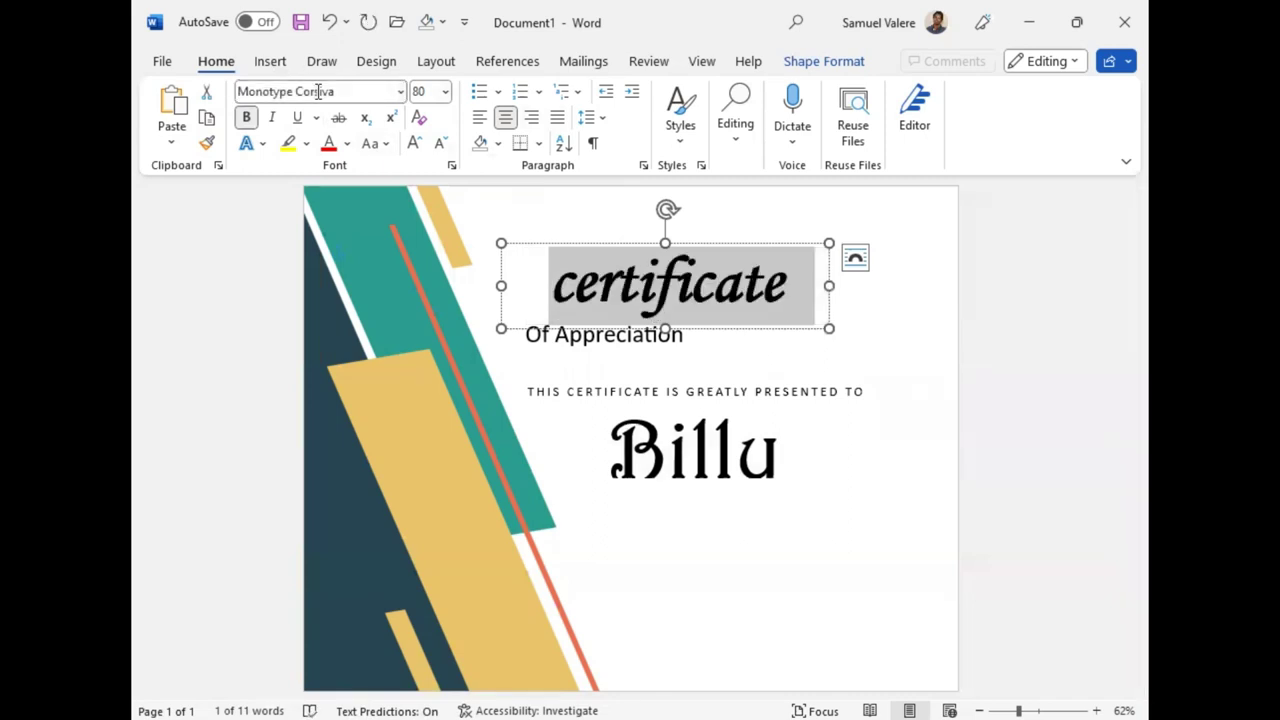
{"action": "left_click", "coordinate": [416, 143]}
{"action": "left_click", "coordinate": [416, 143]}
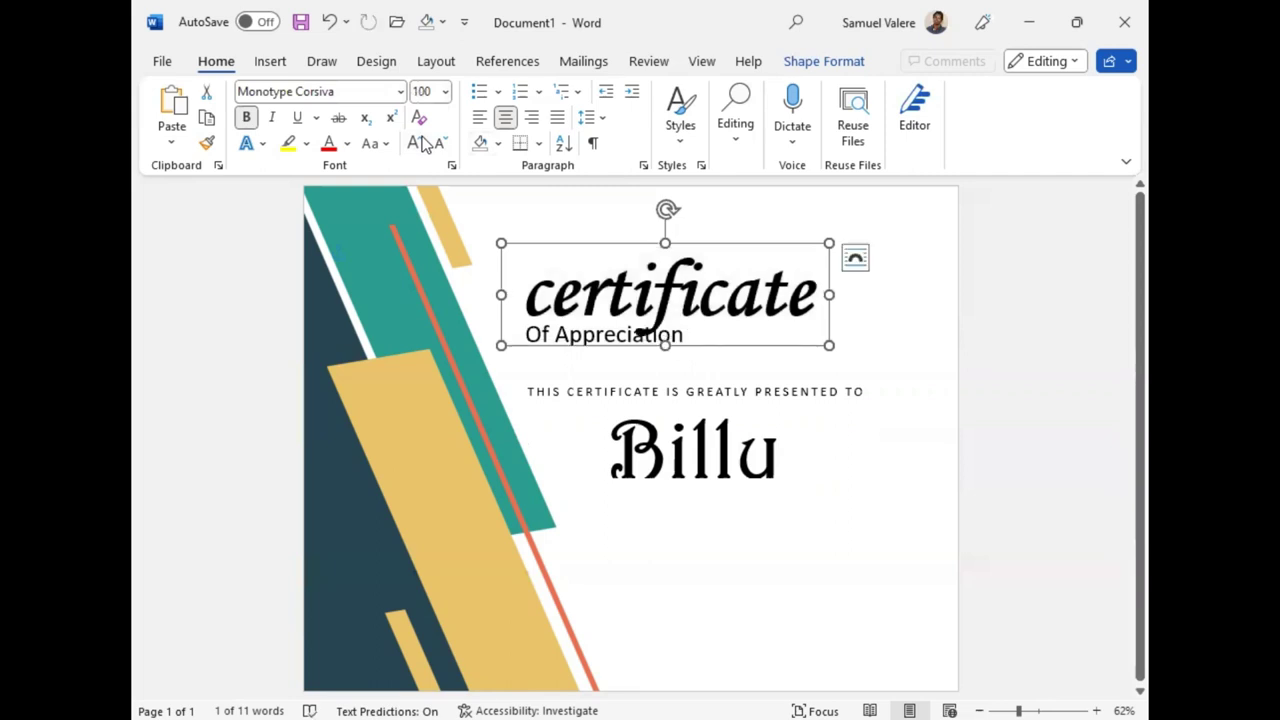
{"action": "key", "text": "ctrl+z"}
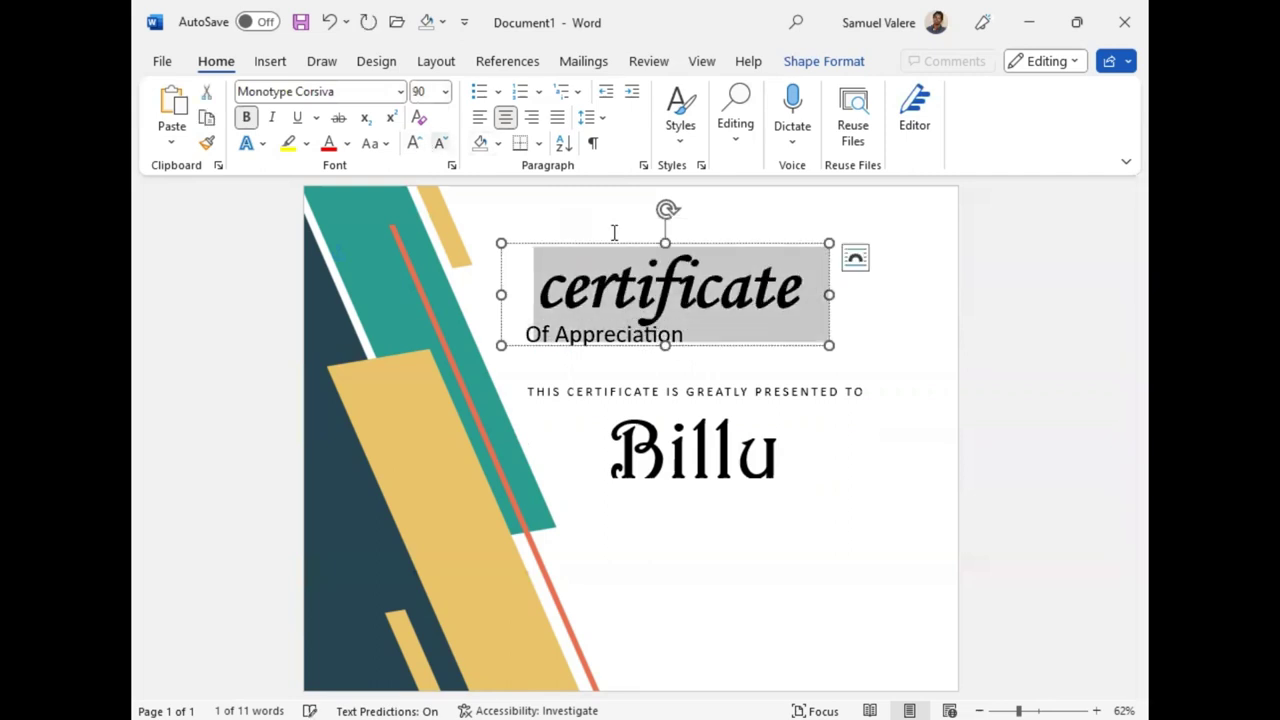
Step: Nudge the title box up and shorten it, then shift the Of Appreciation box slightly up-right
{"action": "key", "text": "Escape"}
{"action": "key", "text": "Up"}
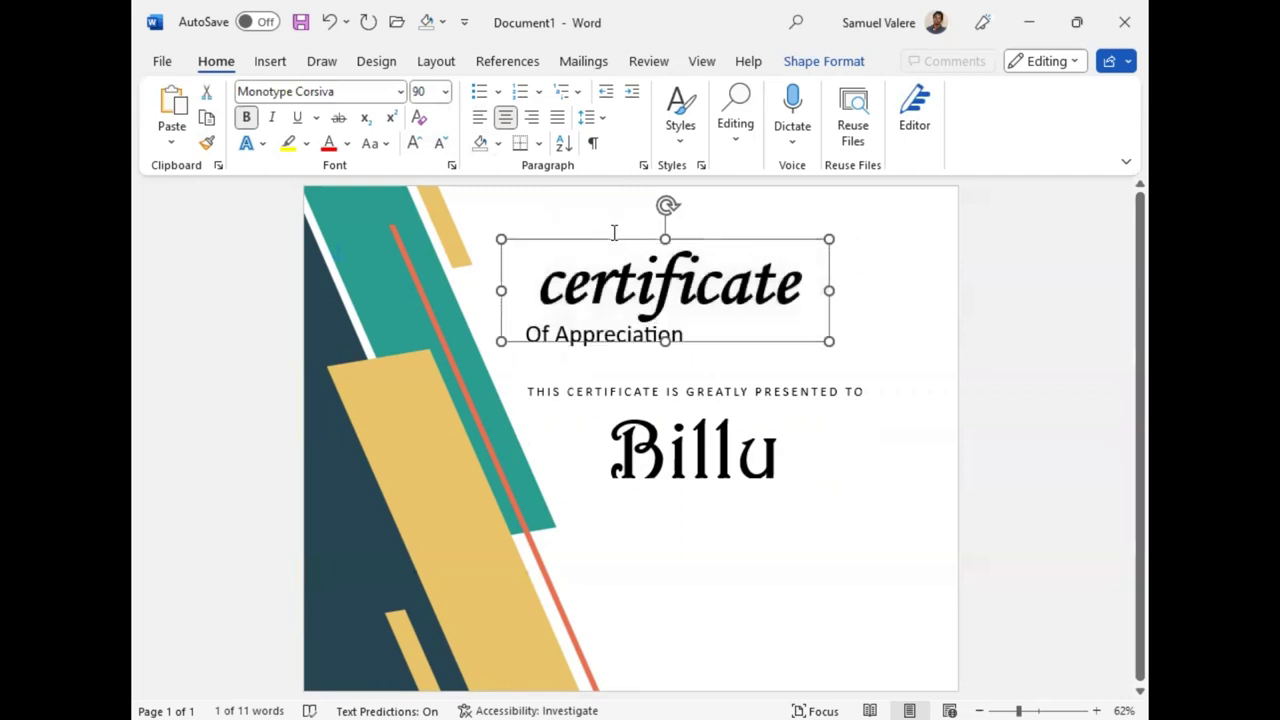
{"action": "key", "text": "Up"}
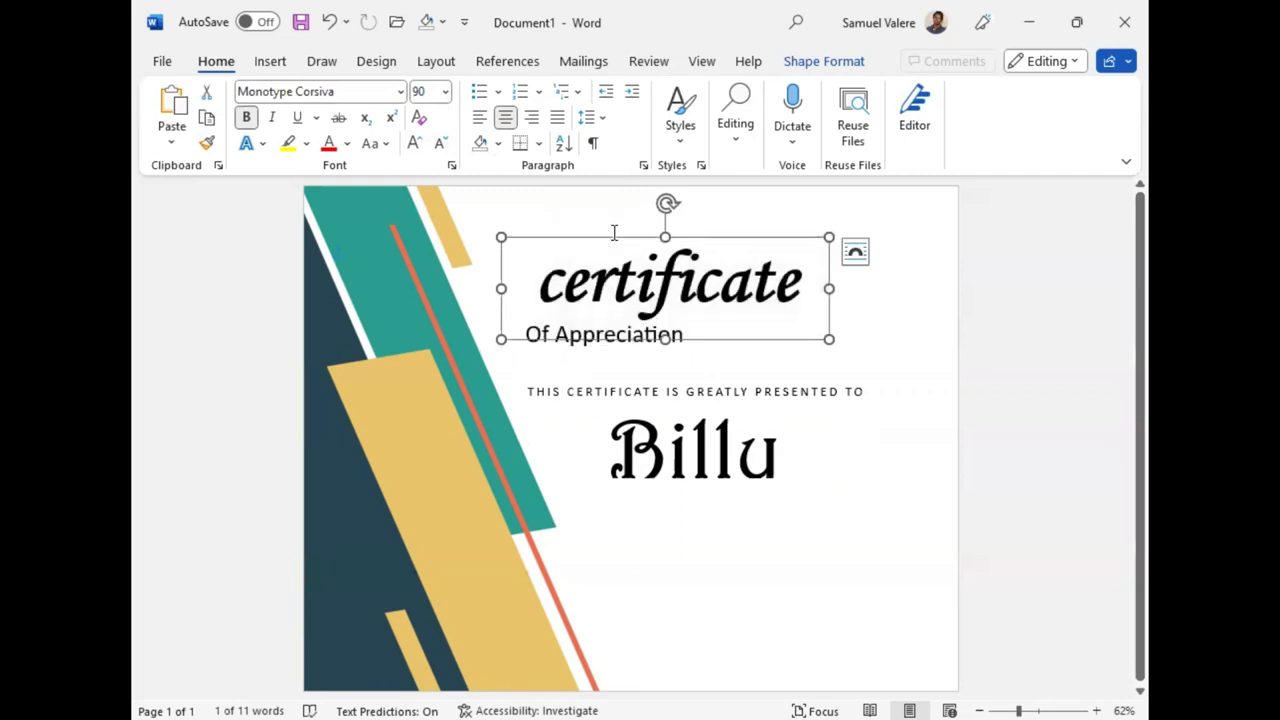
{"action": "key", "text": "shift+Up"}
{"action": "key", "text": "shift+Up"}
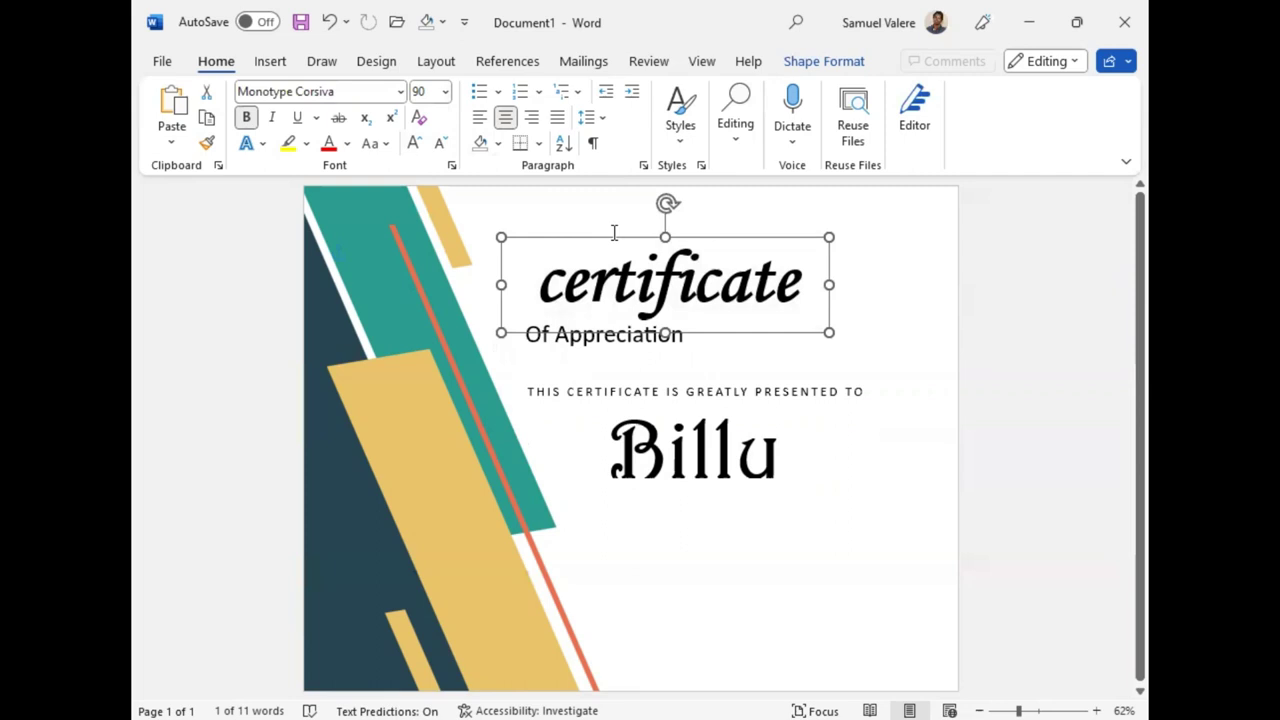
{"action": "left_click", "coordinate": [636, 350]}
{"action": "left_click_drag", "start_coordinate": [636, 350], "coordinate": [648, 343]}
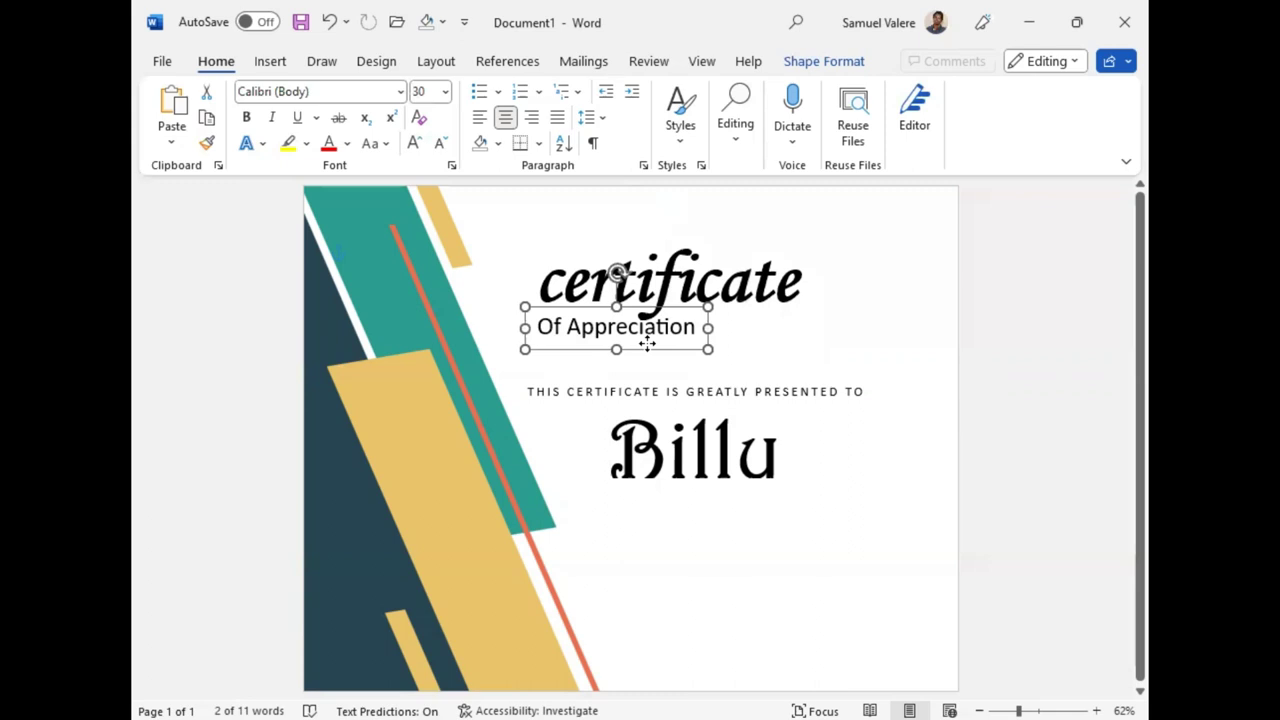
{"action": "triple_click", "coordinate": [645, 333]}
Step: Reduce the subtitle to 26 pt with character spacing Expanded by 2 pt
{"action": "left_click", "coordinate": [724, 270]}
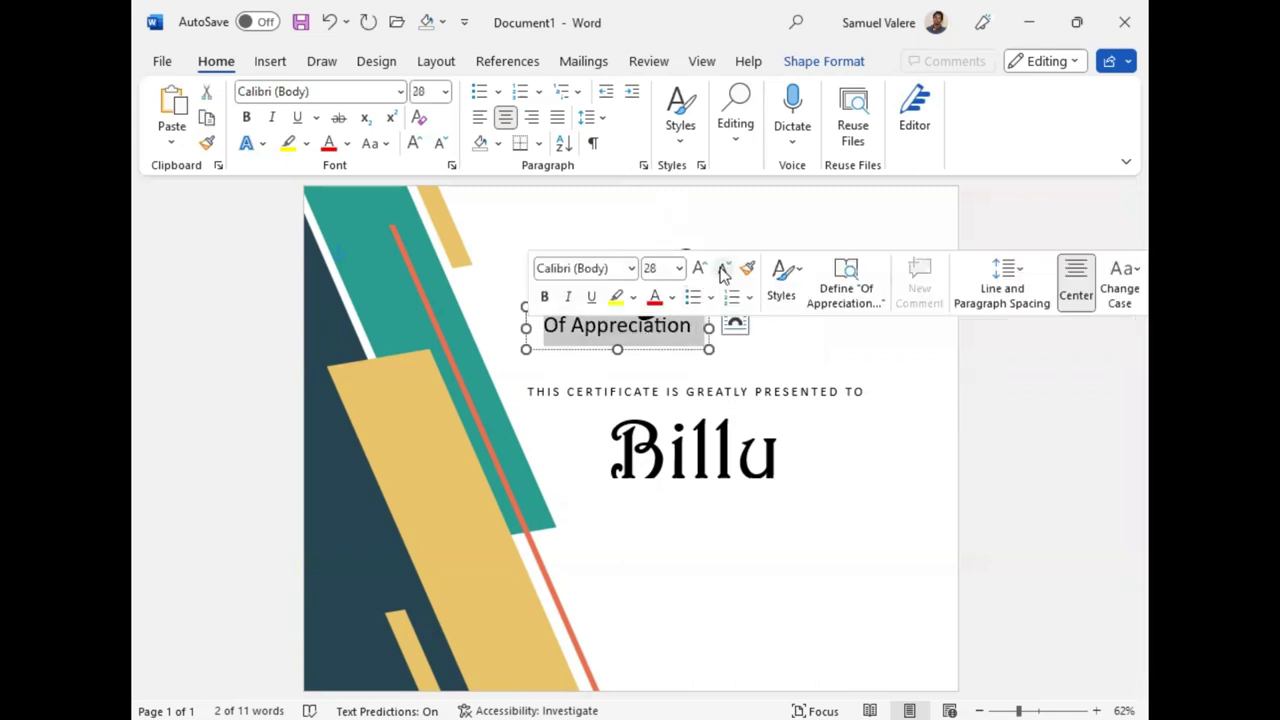
{"action": "left_click", "coordinate": [724, 270]}
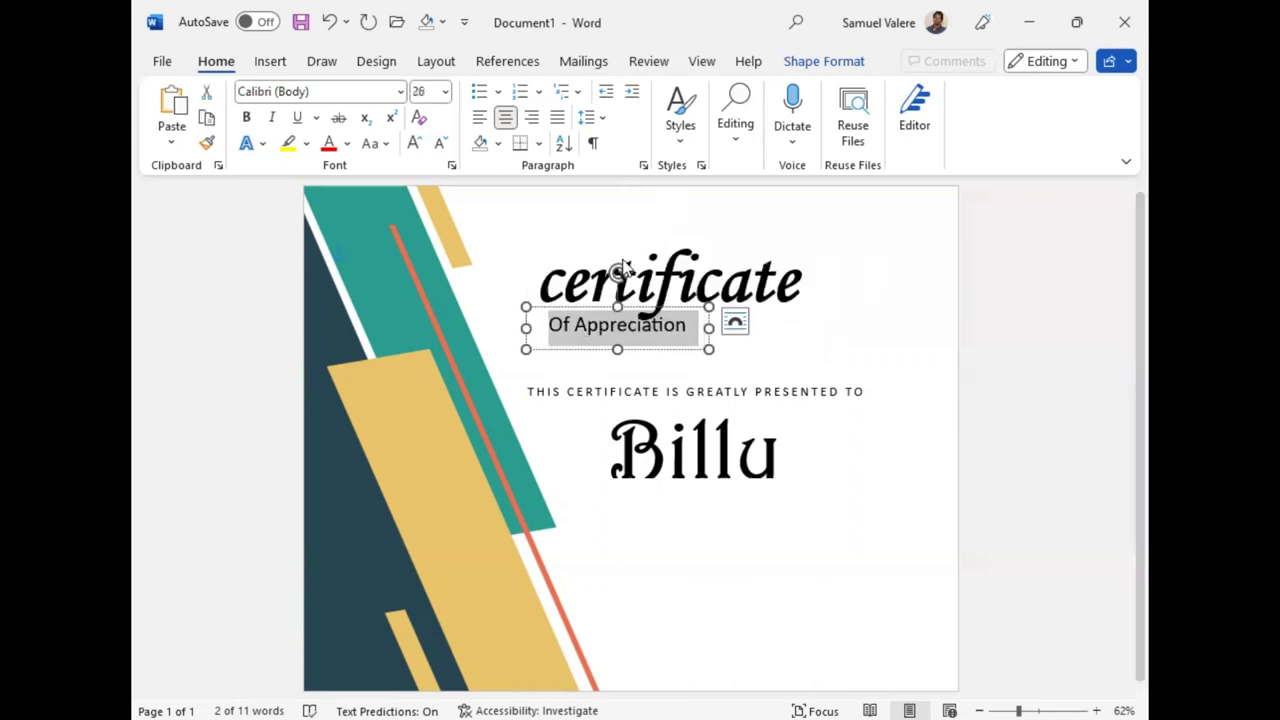
{"action": "key", "text": "ctrl+d"}
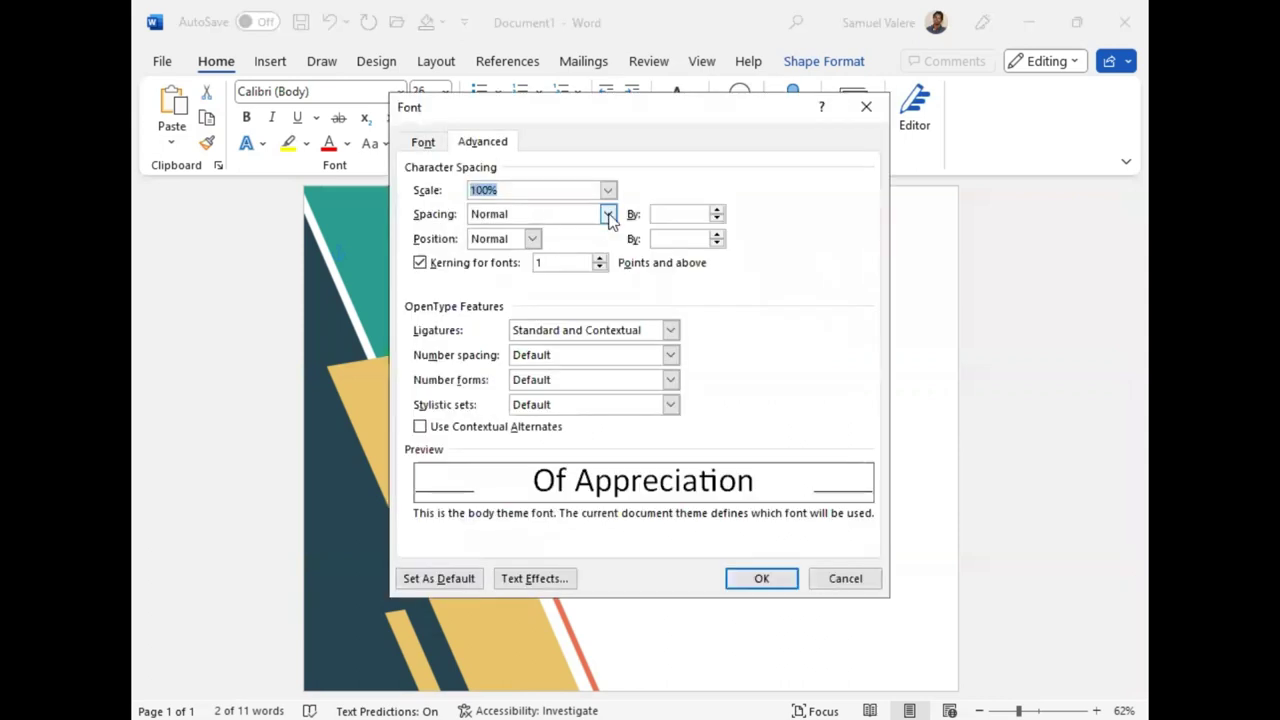
{"action": "left_click", "coordinate": [608, 214]}
{"action": "left_click", "coordinate": [506, 244]}
{"action": "left_click", "coordinate": [660, 214]}
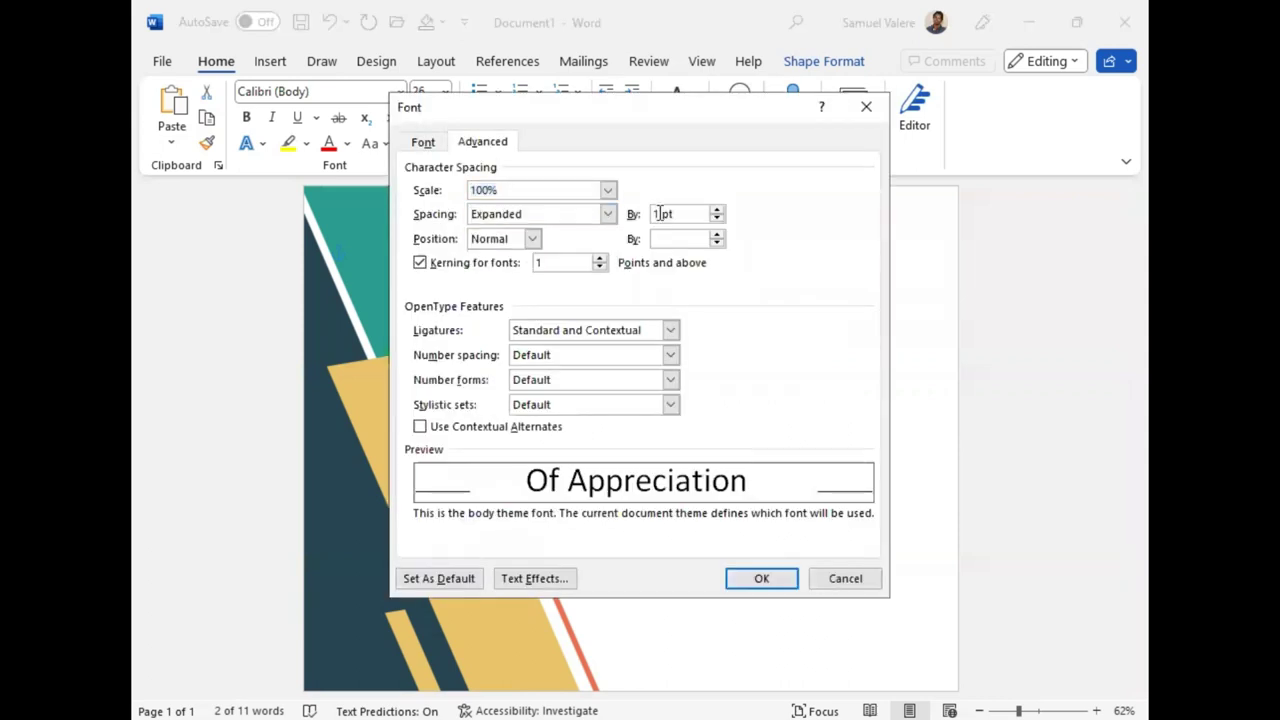
{"action": "type", "text": "2"}
{"action": "key", "text": "Return"}
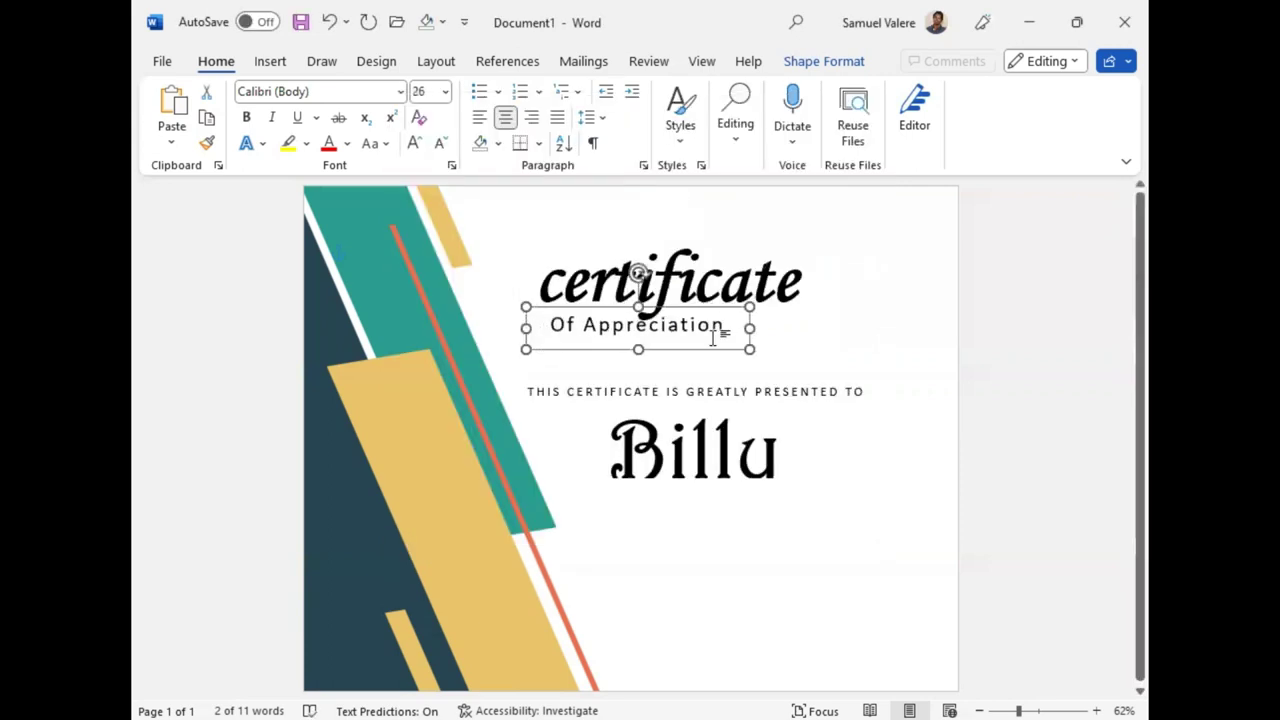
Step: Convert the subtitle to UPPERCASE and shrink it to 20 pt
{"action": "triple_click", "coordinate": [713, 338]}
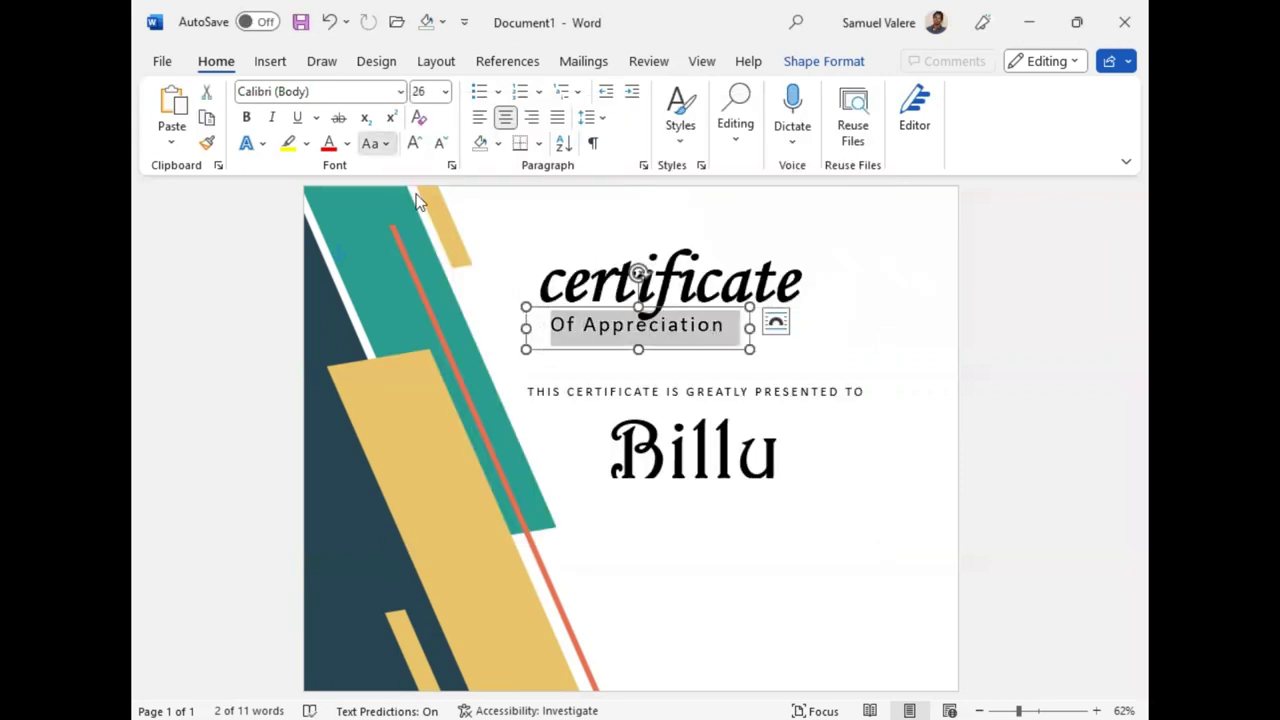
{"action": "left_click", "coordinate": [375, 143]}
{"action": "key", "text": "Return"}
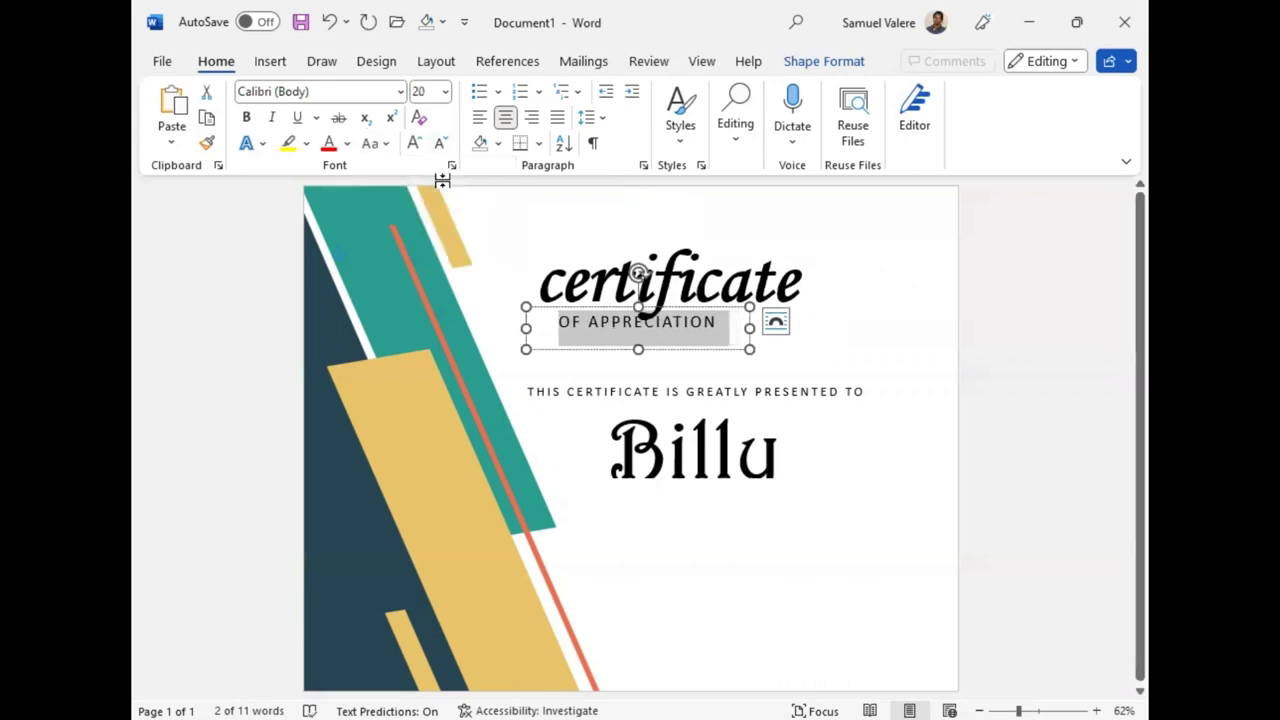
{"action": "key", "text": "Escape"}
{"action": "key", "text": "ctrl+shift+less"}
Step: Narrow the subtitle box and centre it beneath 'certificate'
{"action": "key", "text": "Right"}
{"action": "key", "text": "Right"}
{"action": "key", "text": "Right"}
{"action": "key", "text": "Down"}
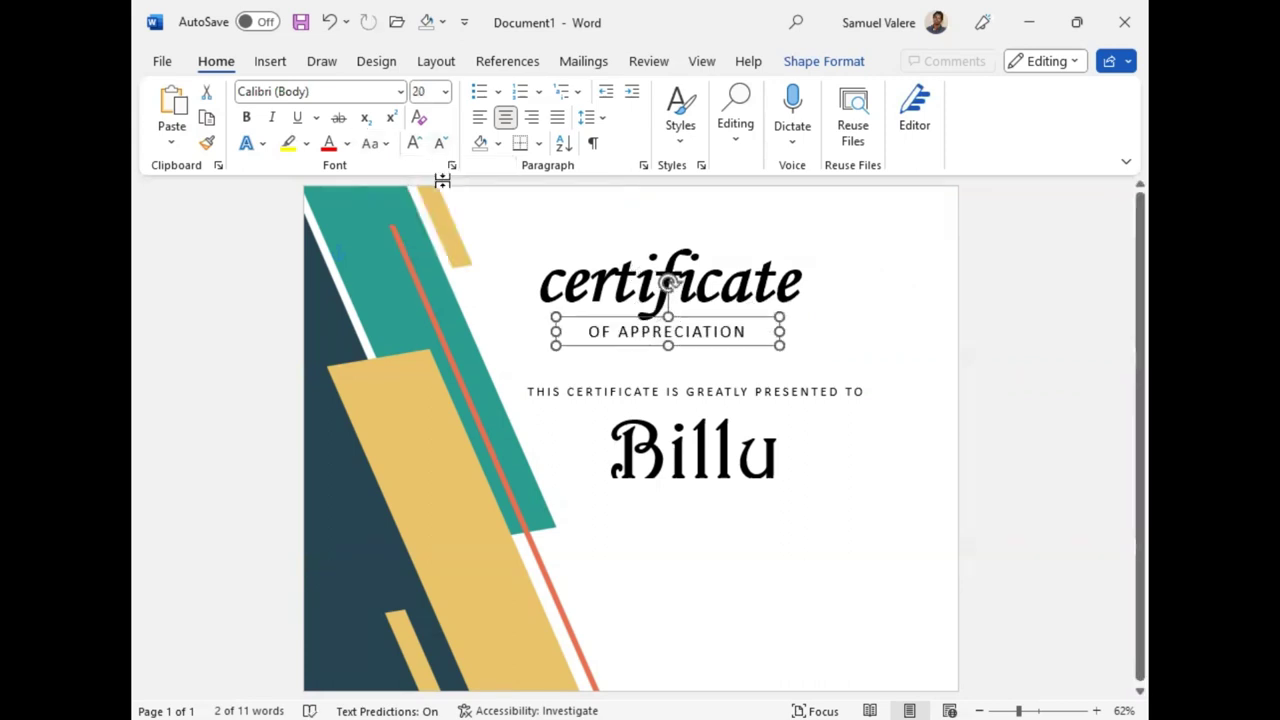
{"action": "key", "text": "Right"}
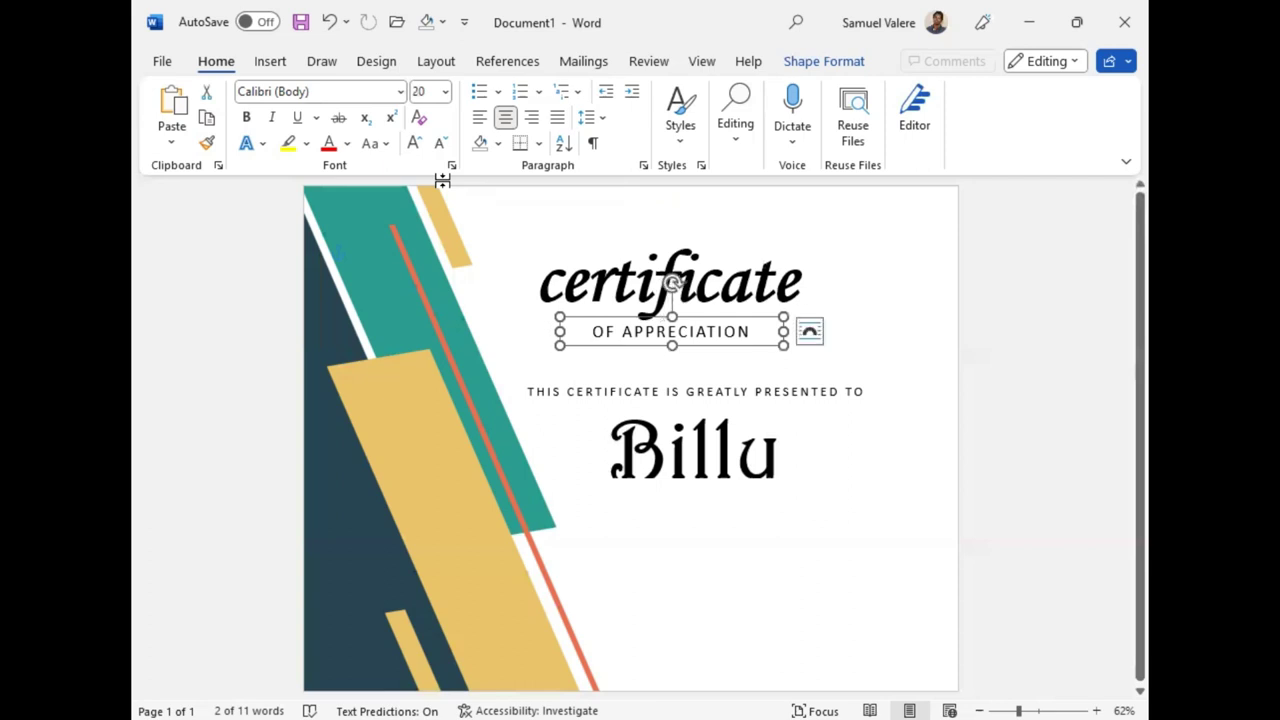
{"action": "key", "text": "shift+Left"}
{"action": "key", "text": "shift+Left"}
{"action": "key", "text": "shift+Left"}
{"action": "key", "text": "shift+Left"}
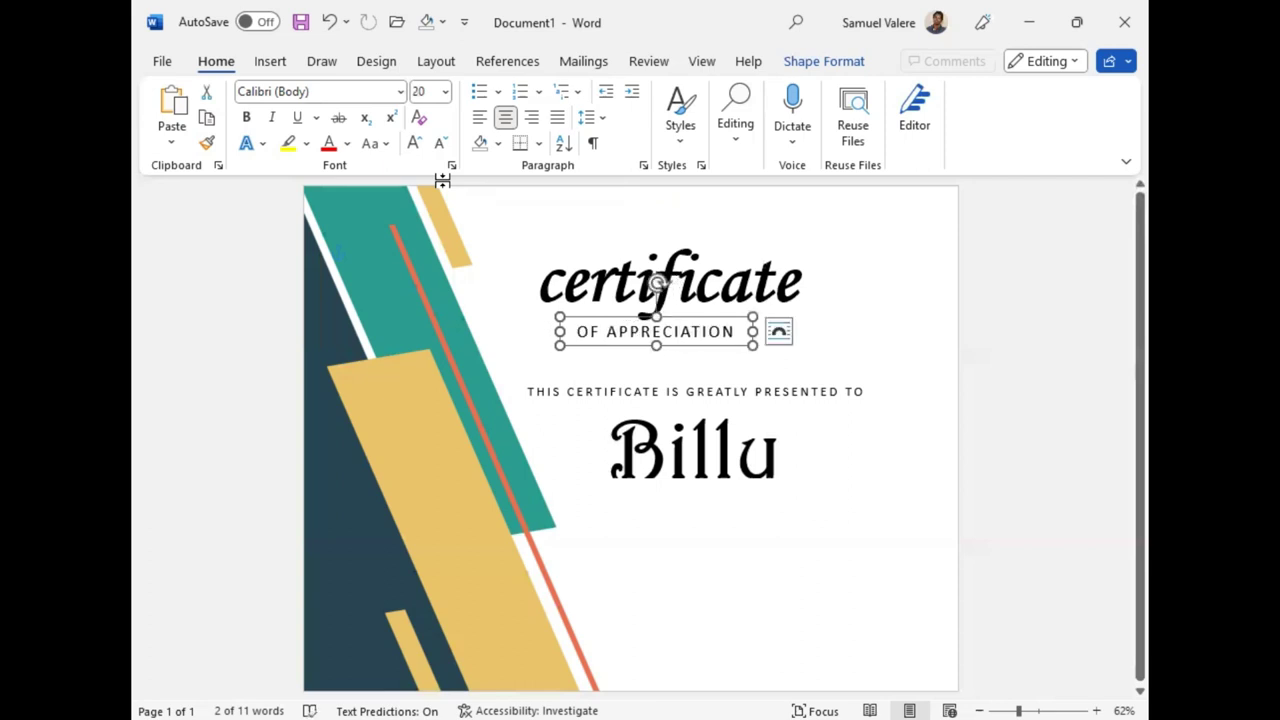
{"action": "key", "text": "Right"}
{"action": "key", "text": "Right"}
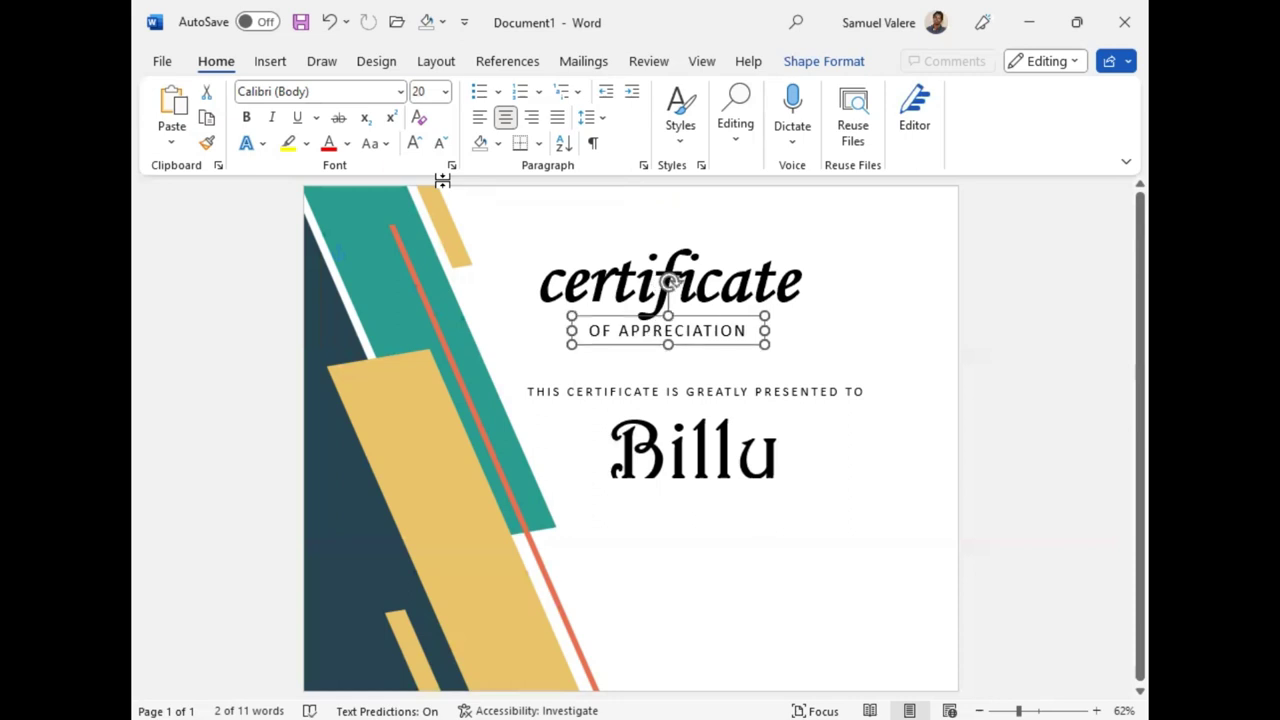
{"action": "key", "text": "Left"}
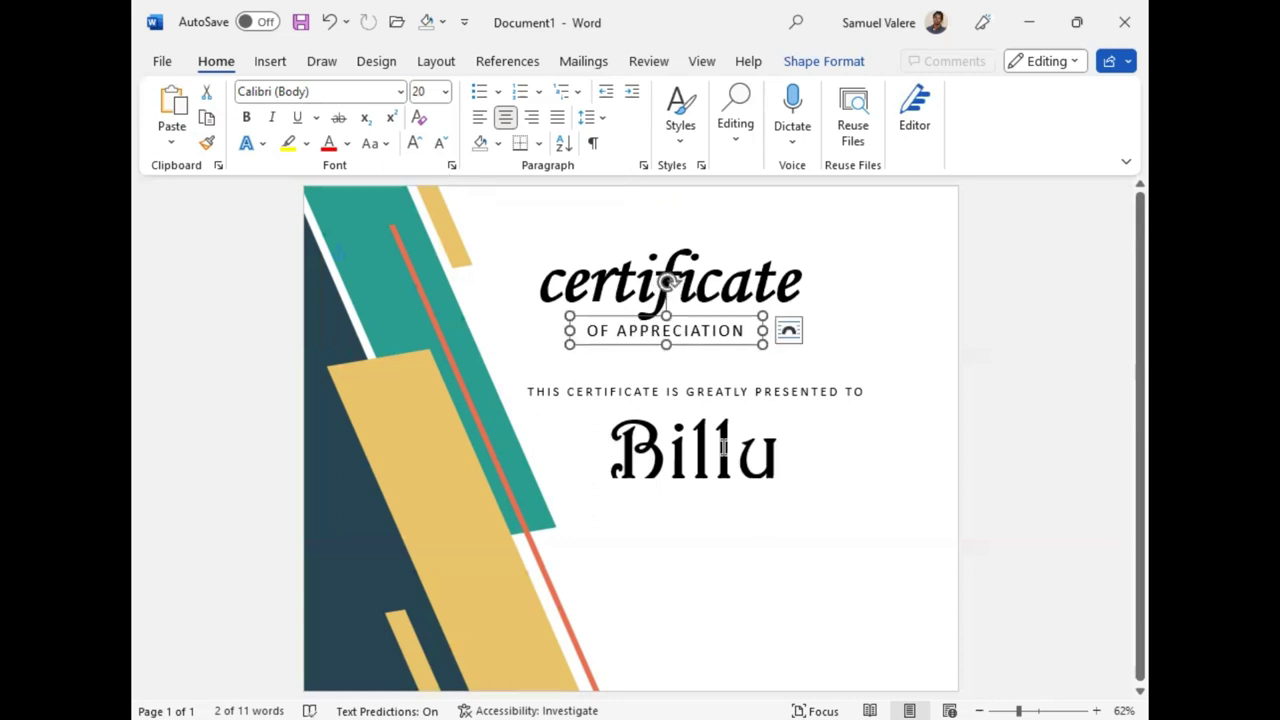
Step: Widen the name box and replace the surname's e with é from the Symbol gallery
{"action": "left_click", "coordinate": [724, 450]}
{"action": "mouse_move", "coordinate": [857, 438]}
{"action": "left_mouse_down"}
{"action": "mouse_move", "coordinate": [941, 438]}
{"action": "mouse_move", "coordinate": [930, 449]}
{"action": "left_mouse_up"}
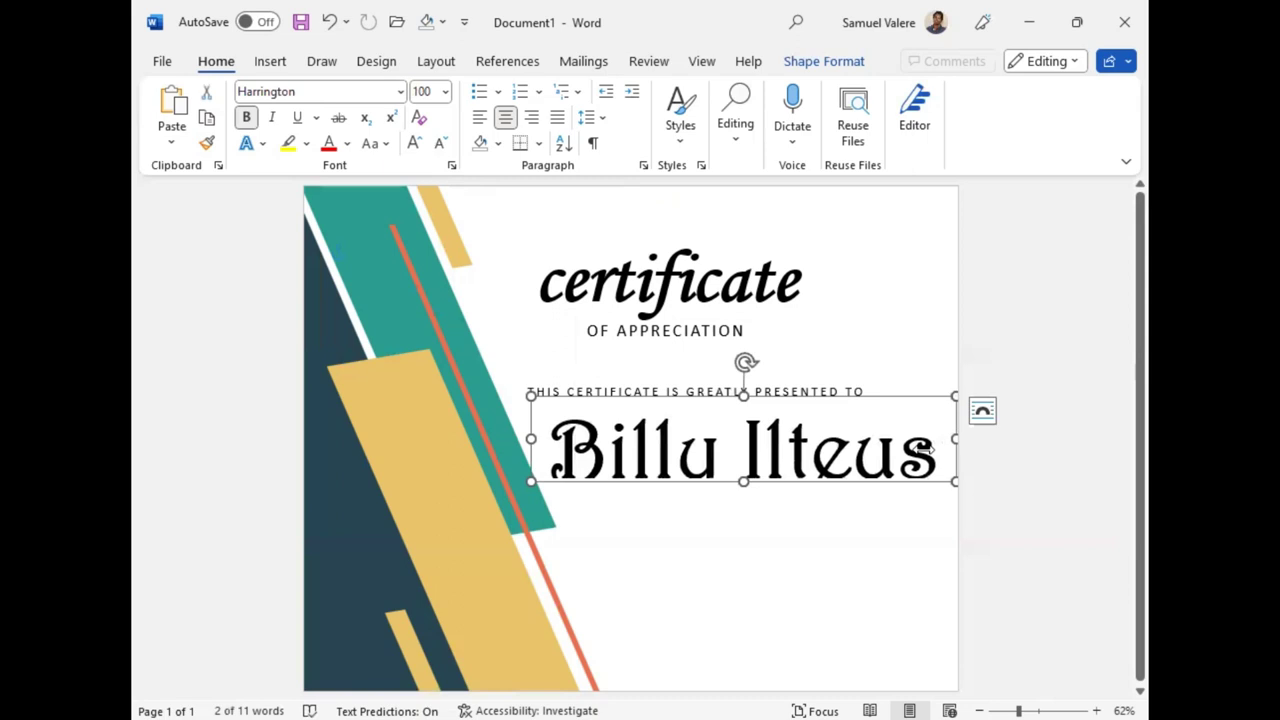
{"action": "left_click_drag", "start_coordinate": [851, 450], "coordinate": [810, 450]}
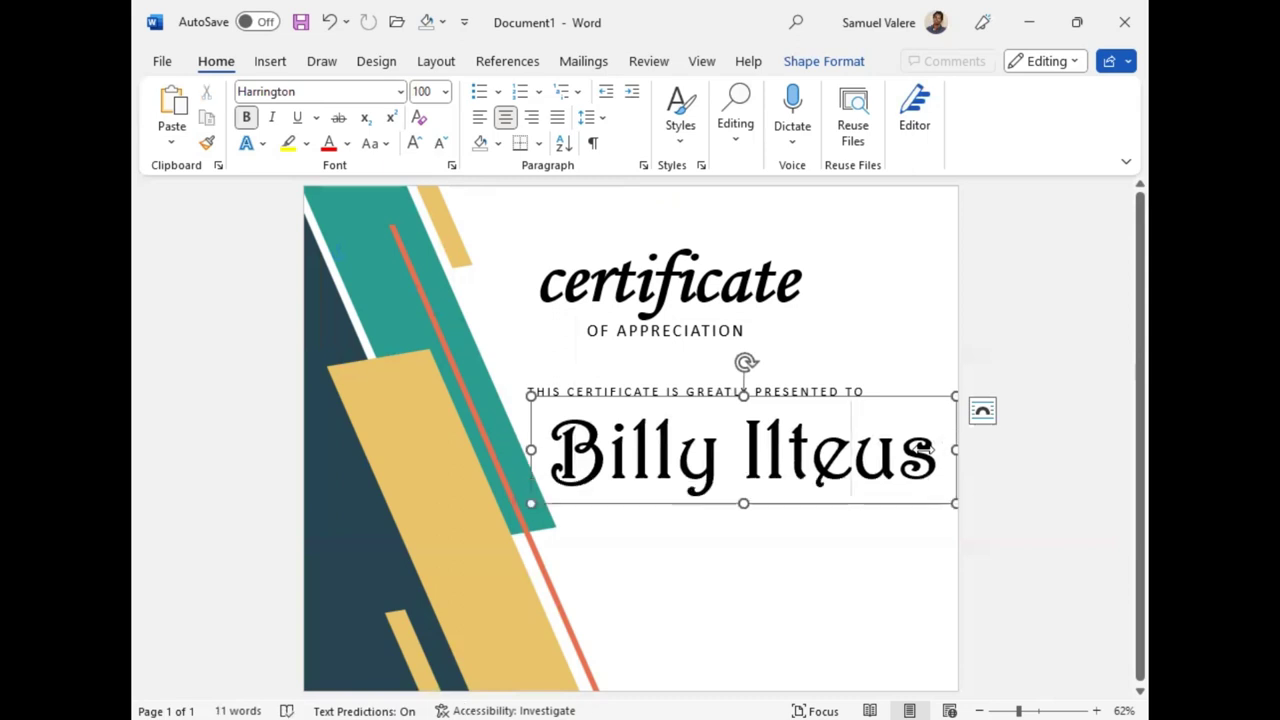
{"action": "left_click", "coordinate": [269, 66]}
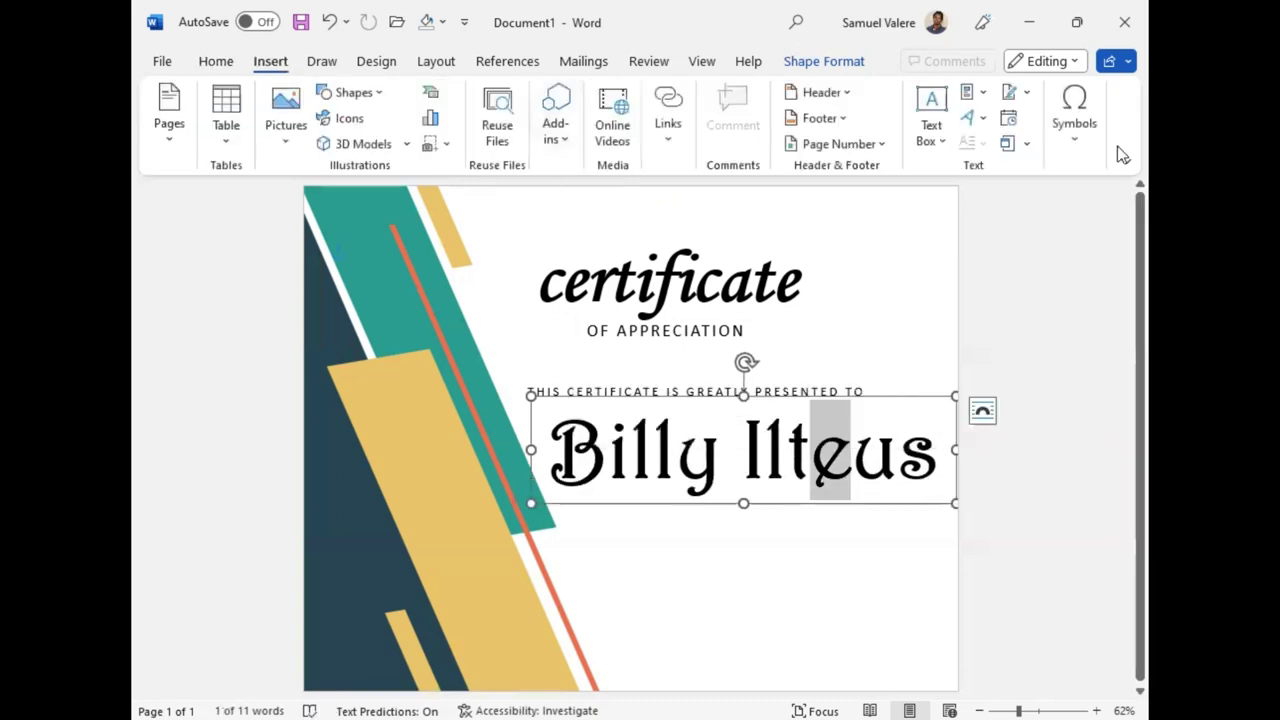
{"action": "left_click", "coordinate": [1074, 115]}
{"action": "left_click", "coordinate": [1118, 236]}
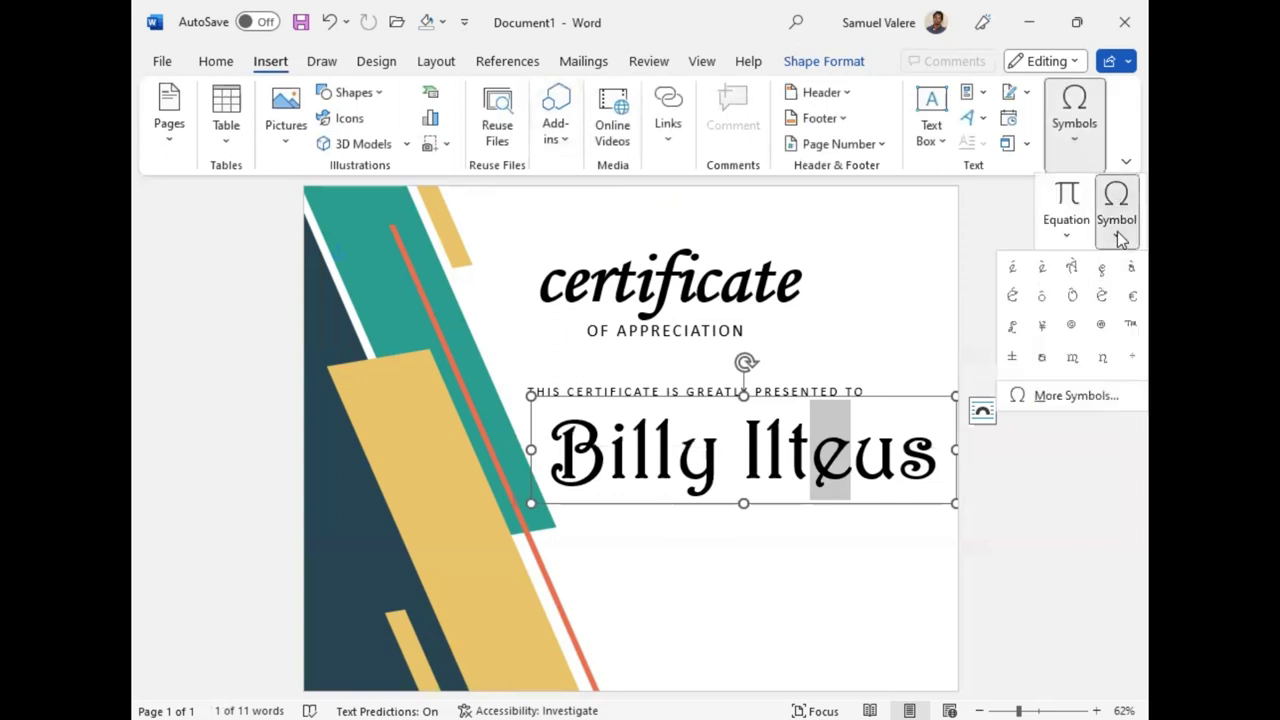
{"action": "left_click", "coordinate": [1013, 267]}
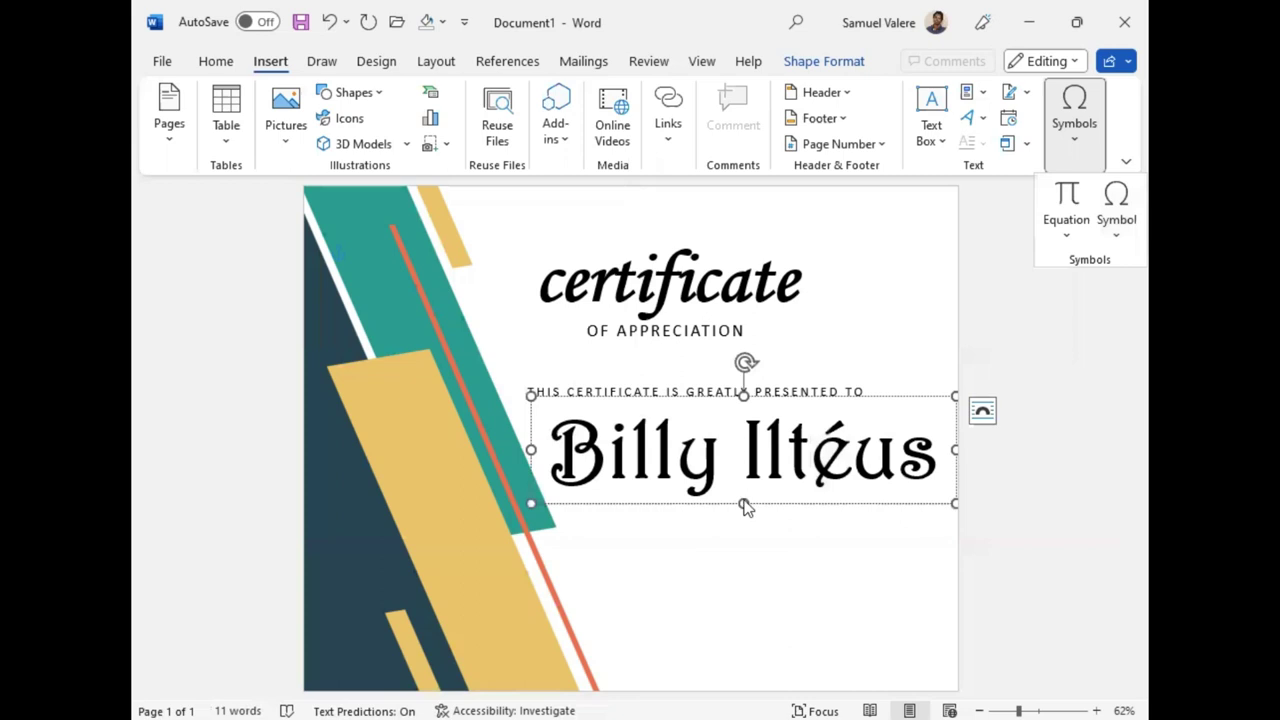
{"action": "triple_click", "coordinate": [773, 512]}
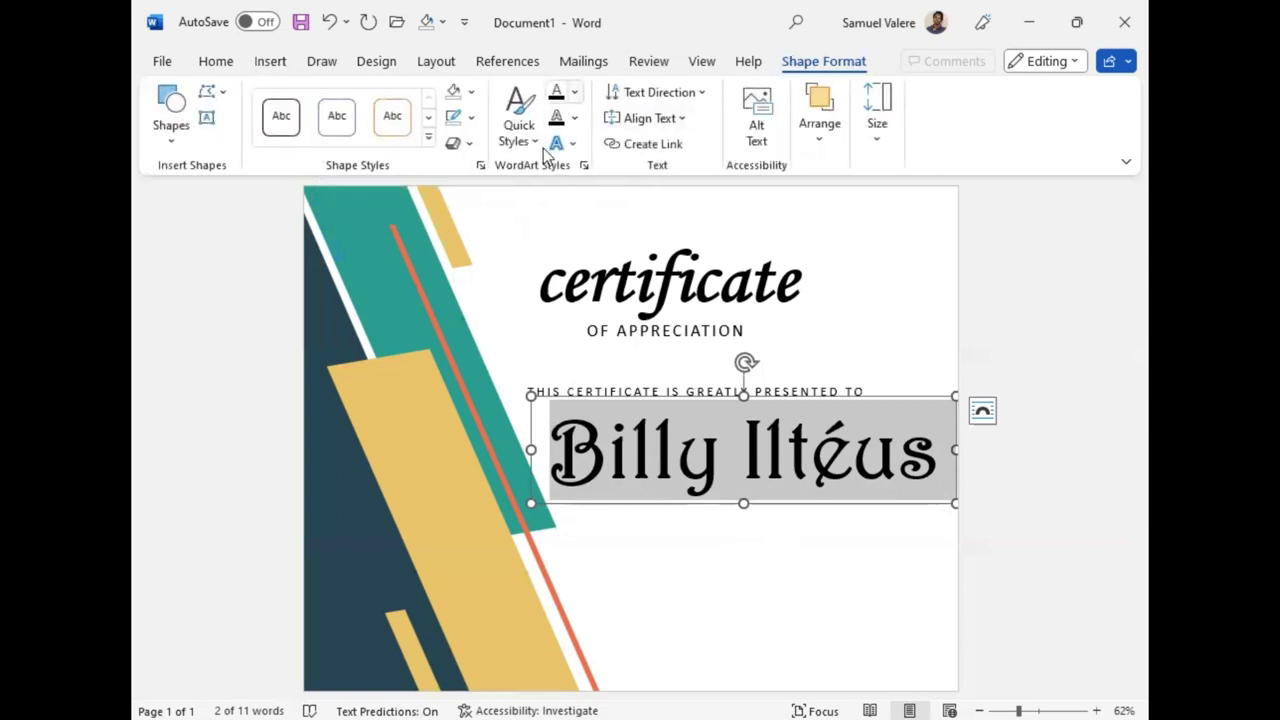
Step: Apply coral-red Text Fill to the recipient's name and Dark Teal to 'certificate'
{"action": "left_click", "coordinate": [574, 92]}
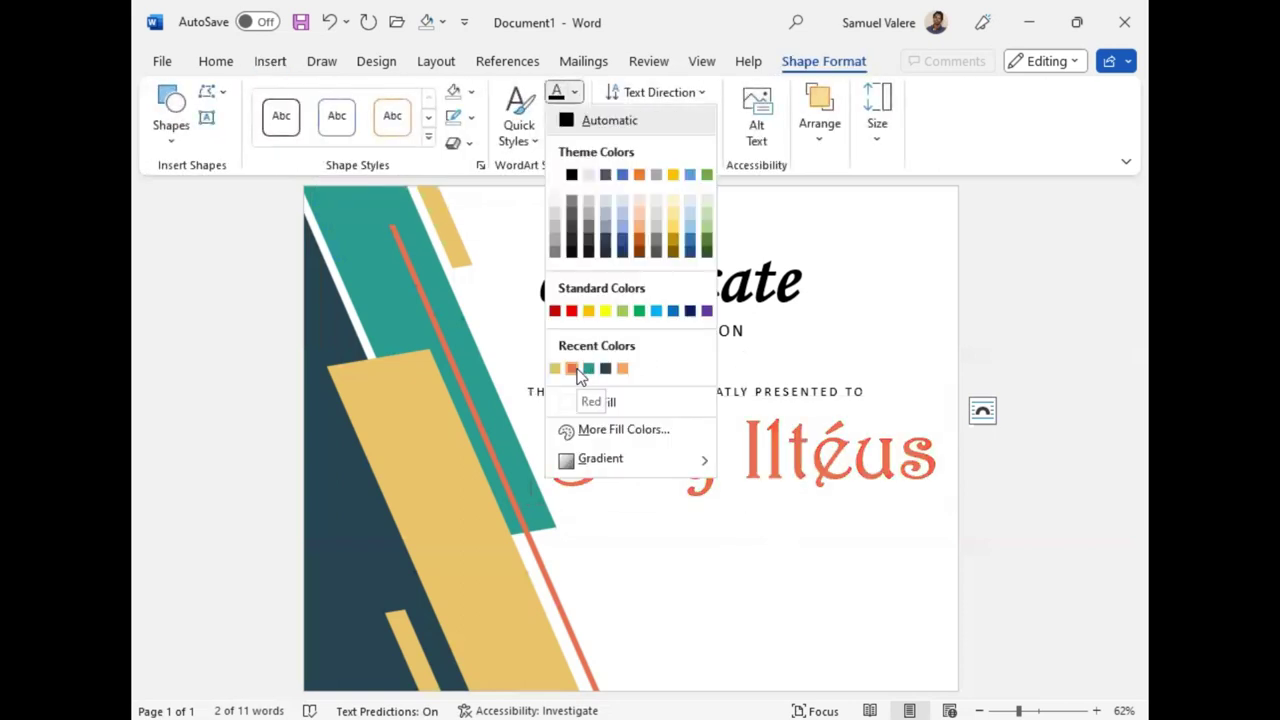
{"action": "left_click", "coordinate": [737, 510]}
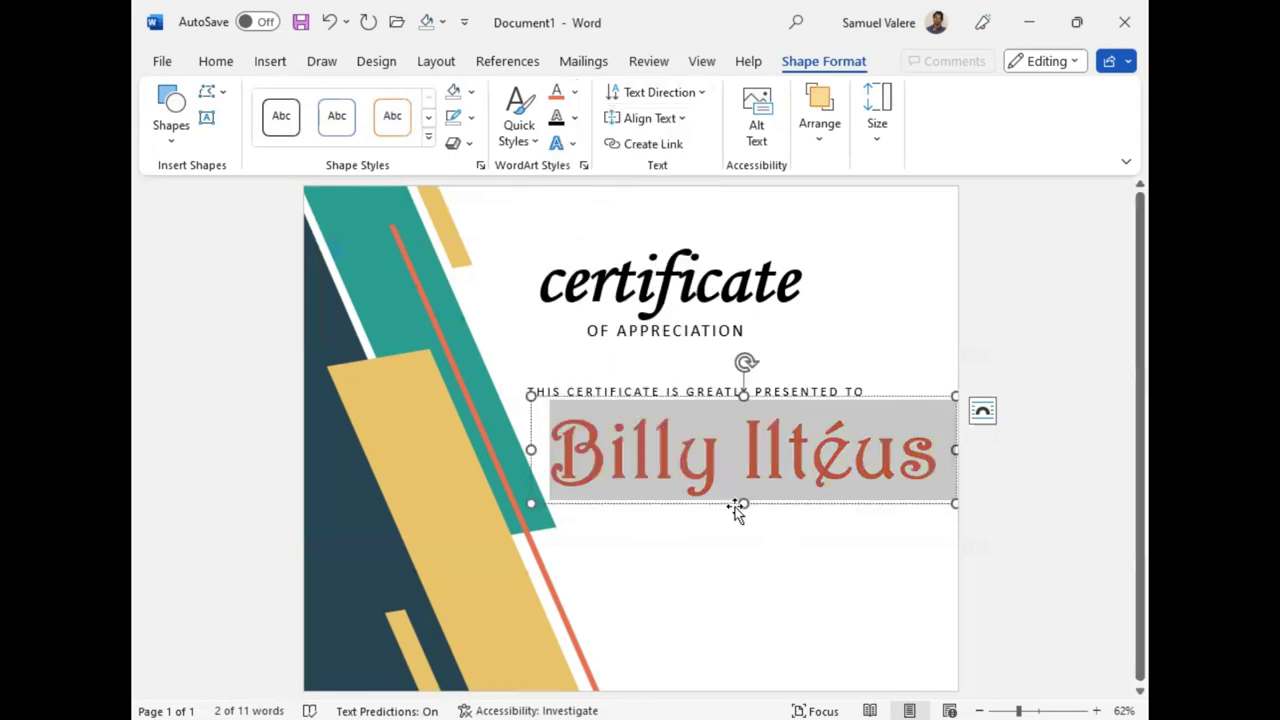
{"action": "double_click", "coordinate": [670, 283]}
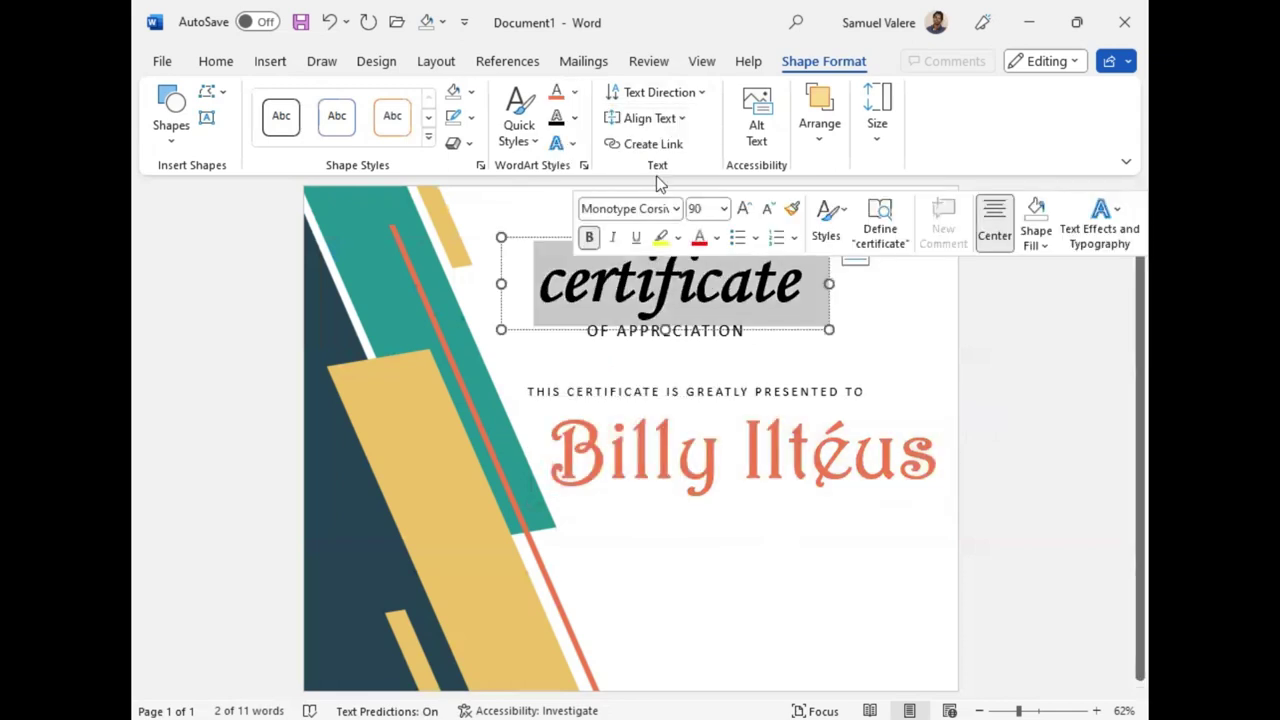
{"action": "left_click", "coordinate": [574, 92]}
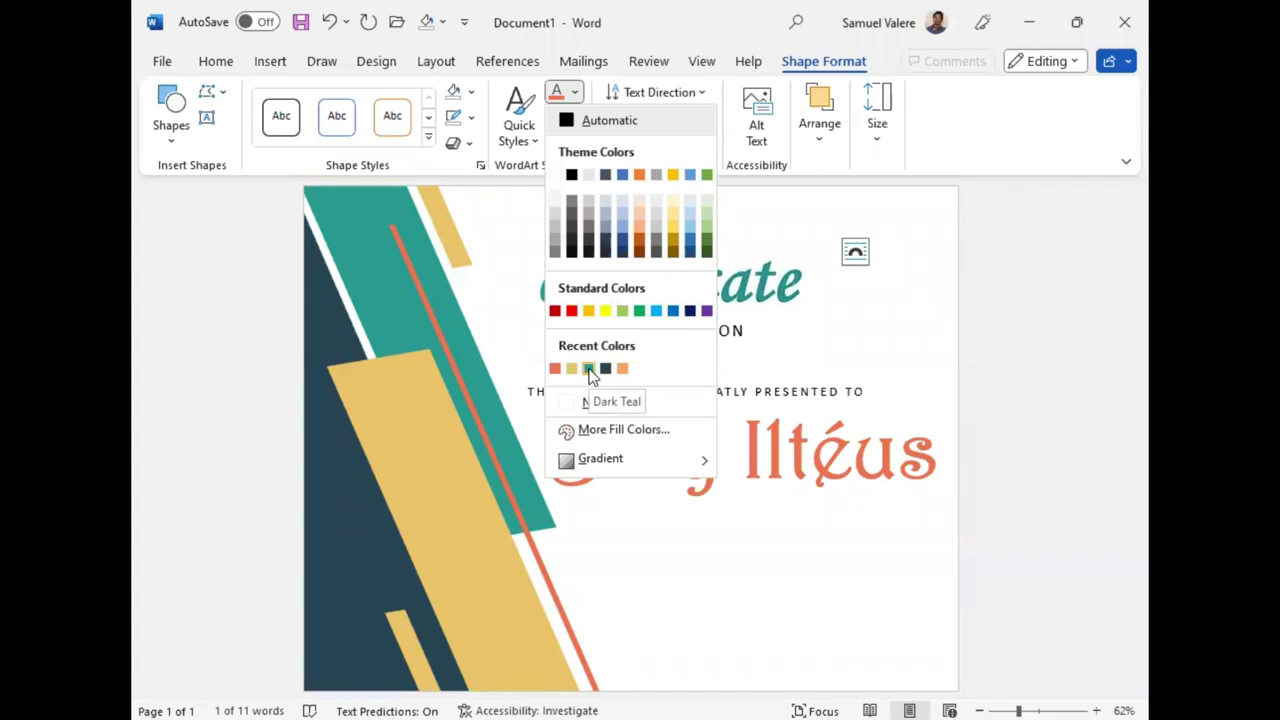
{"action": "key", "text": "Escape"}
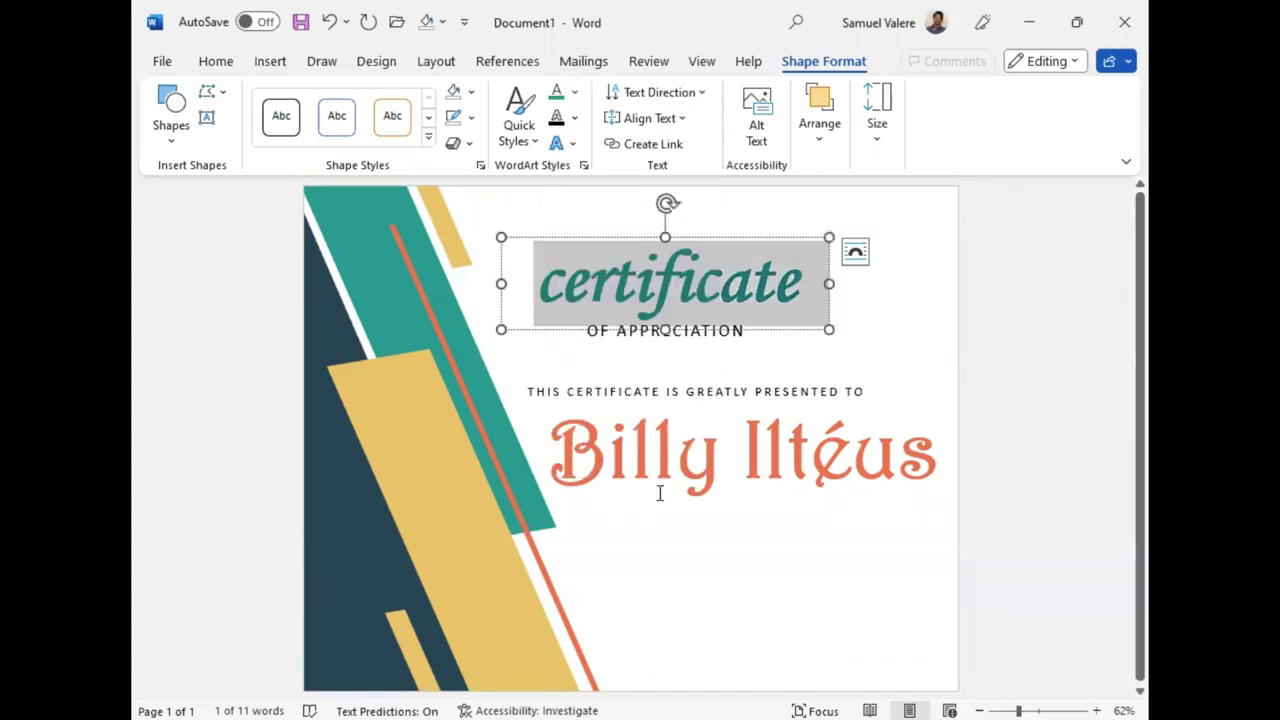
{"action": "left_click", "coordinate": [680, 475]}
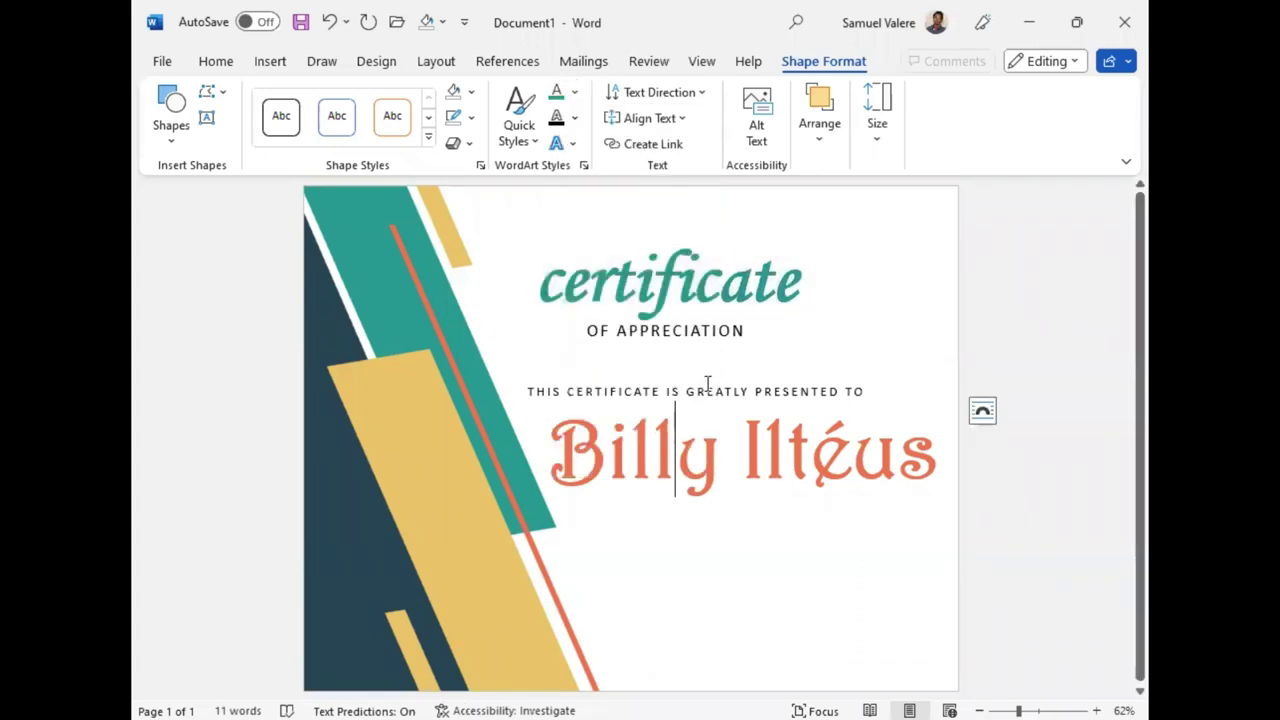
Step: Draw a text box below the recipient's name and paste the thank-you message
{"action": "left_click", "coordinate": [207, 120]}
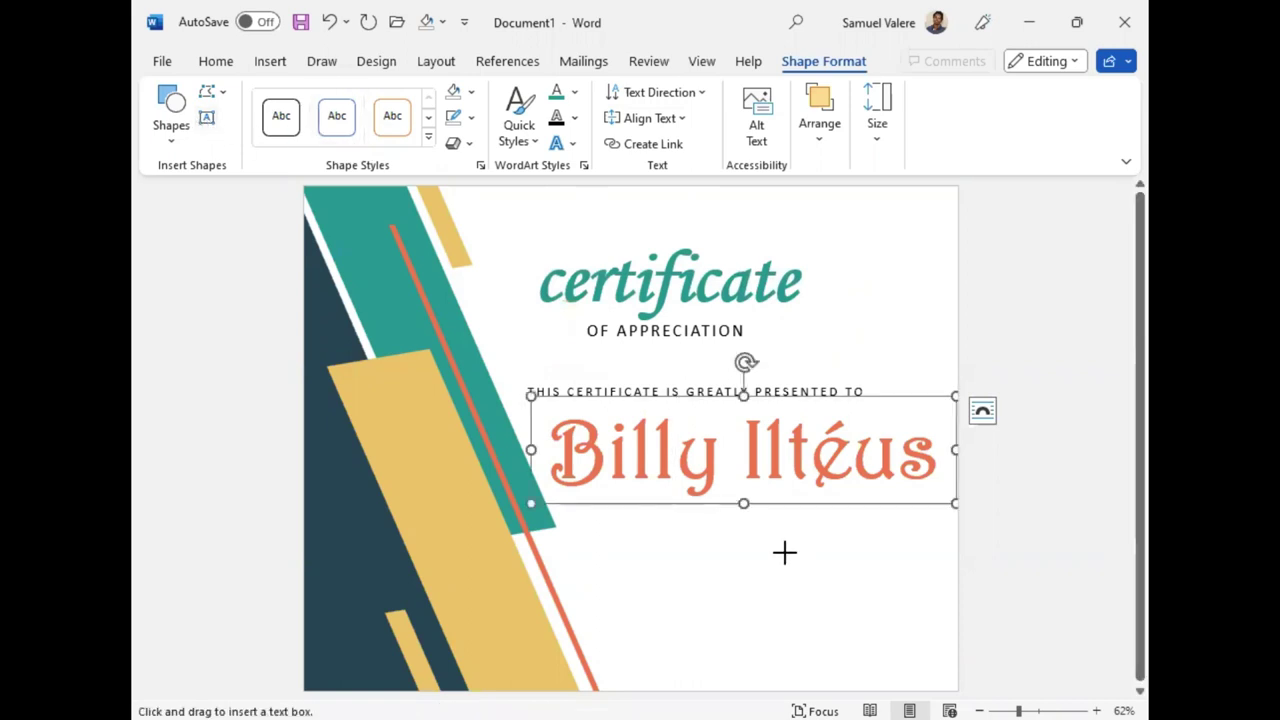
{"action": "left_click_drag", "start_coordinate": [636, 530], "coordinate": [920, 602]}
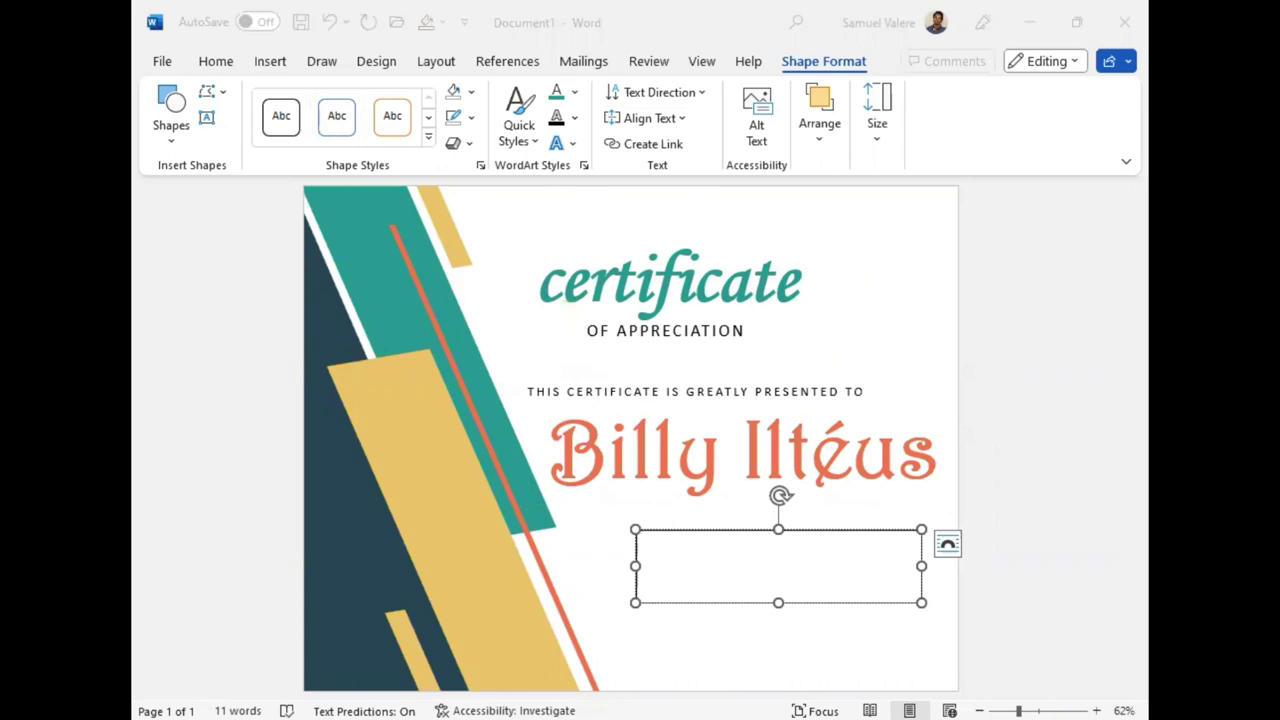
{"action": "left_click", "coordinate": [651, 567]}
{"action": "type", "text": "Team members are always talking about your hard work and helpful attitude. Thank you for being such an amazing role model!"}
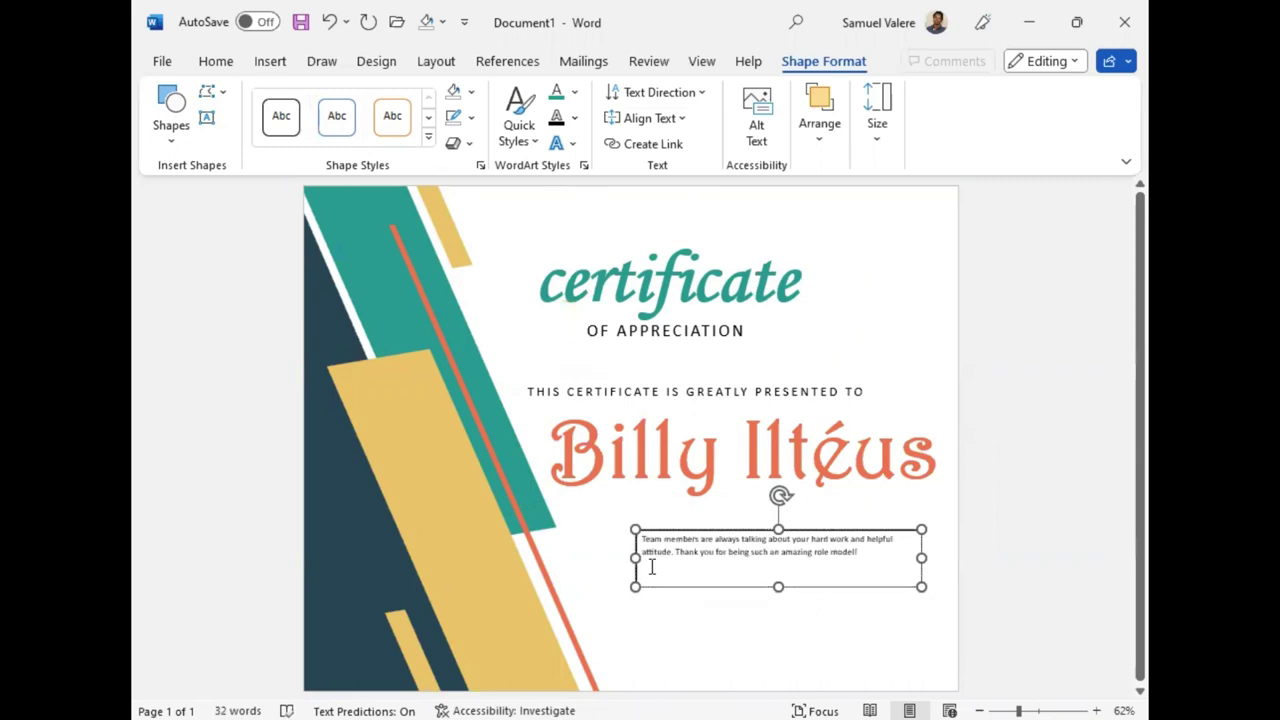
Step: Enlarge the message to 16 pt, centre it, and widen and nudge its box
{"action": "triple_click", "coordinate": [651, 567]}
{"action": "left_click", "coordinate": [848, 484]}
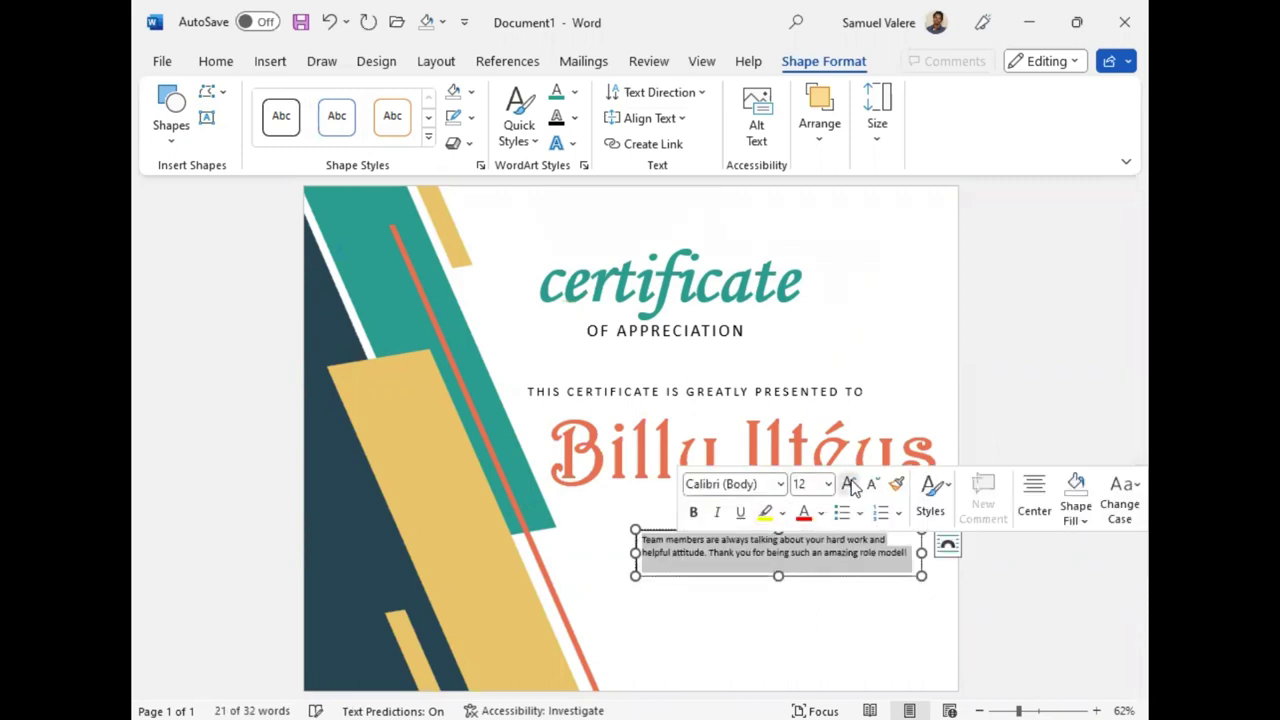
{"action": "left_click", "coordinate": [848, 484]}
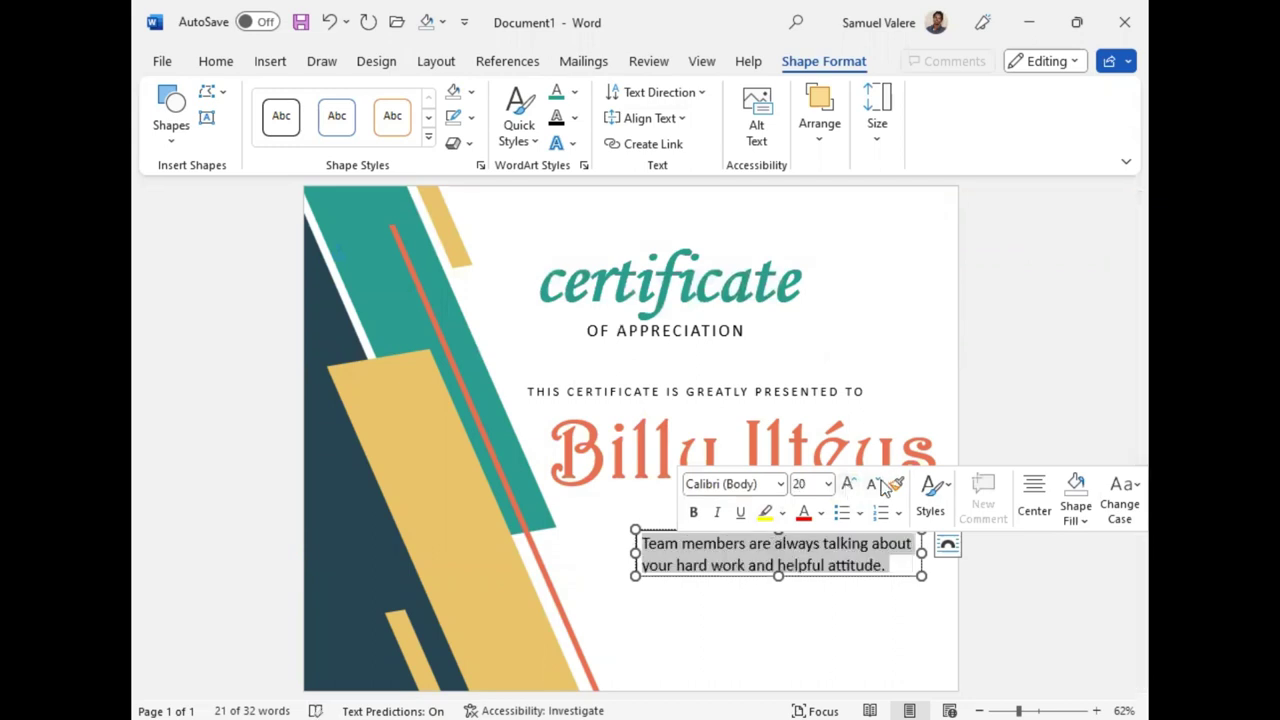
{"action": "left_click", "coordinate": [872, 484]}
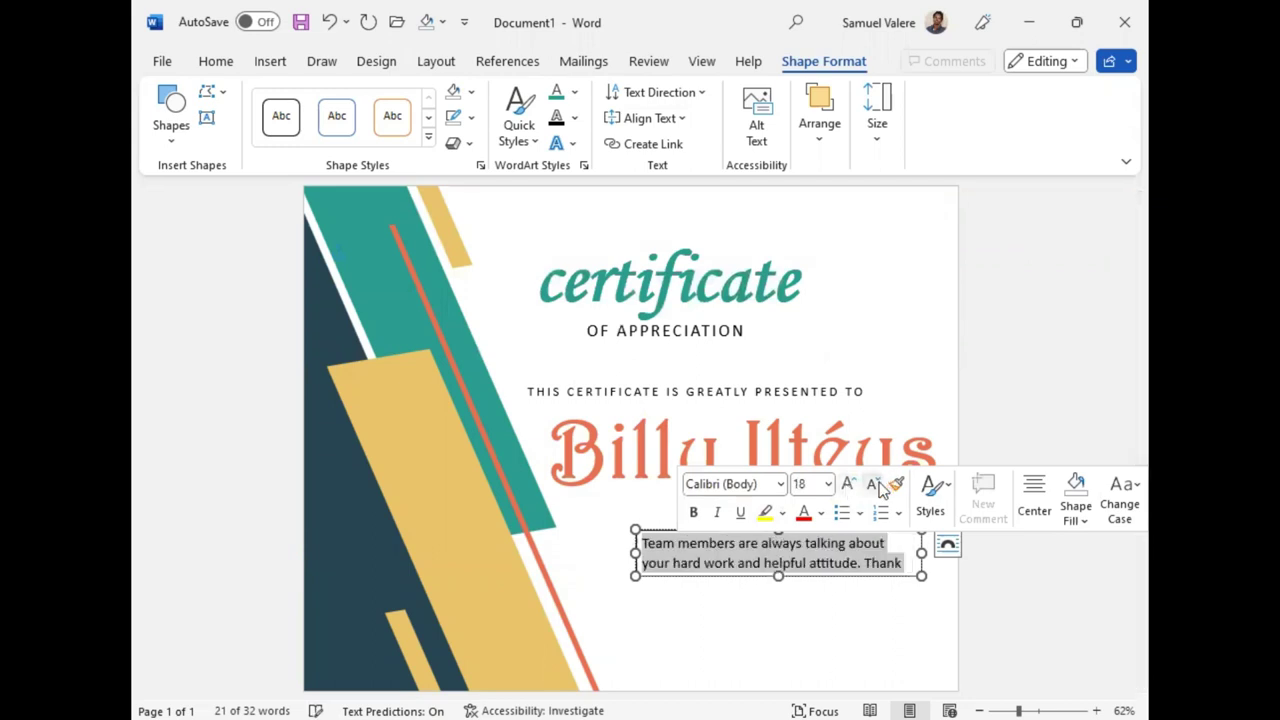
{"action": "left_click", "coordinate": [224, 63]}
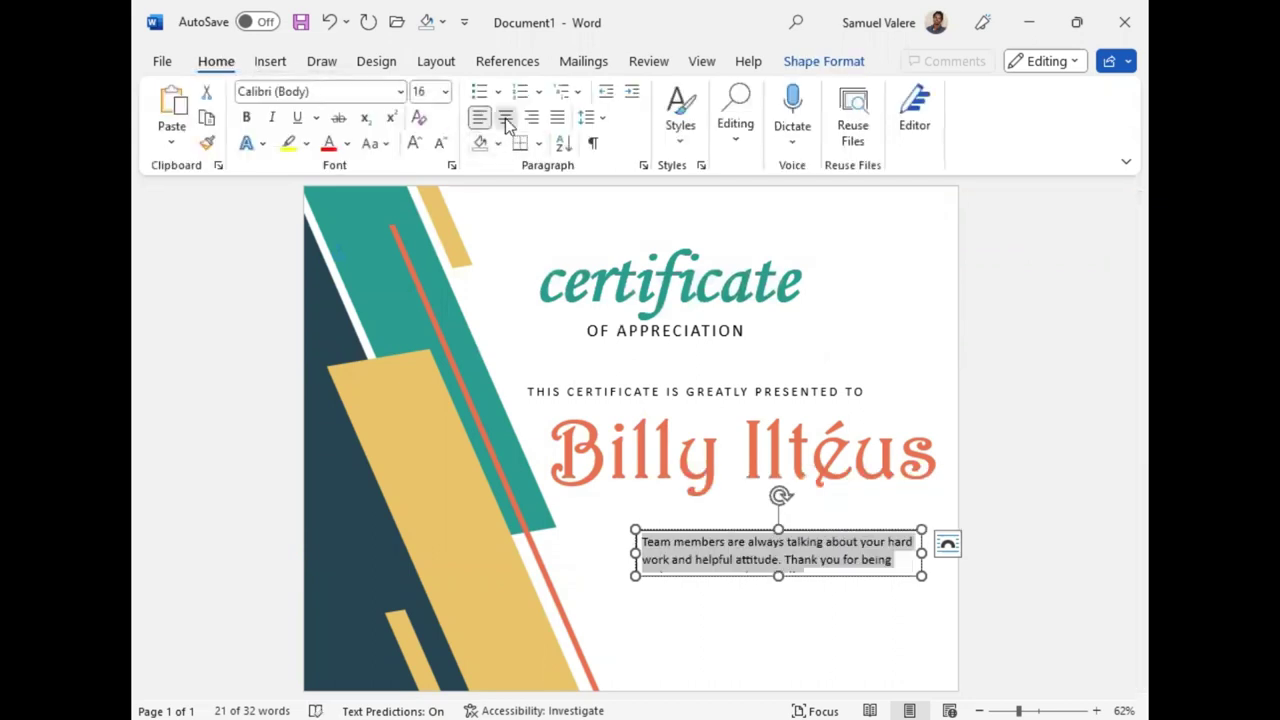
{"action": "left_click", "coordinate": [505, 118]}
{"action": "left_click", "coordinate": [342, 91]}
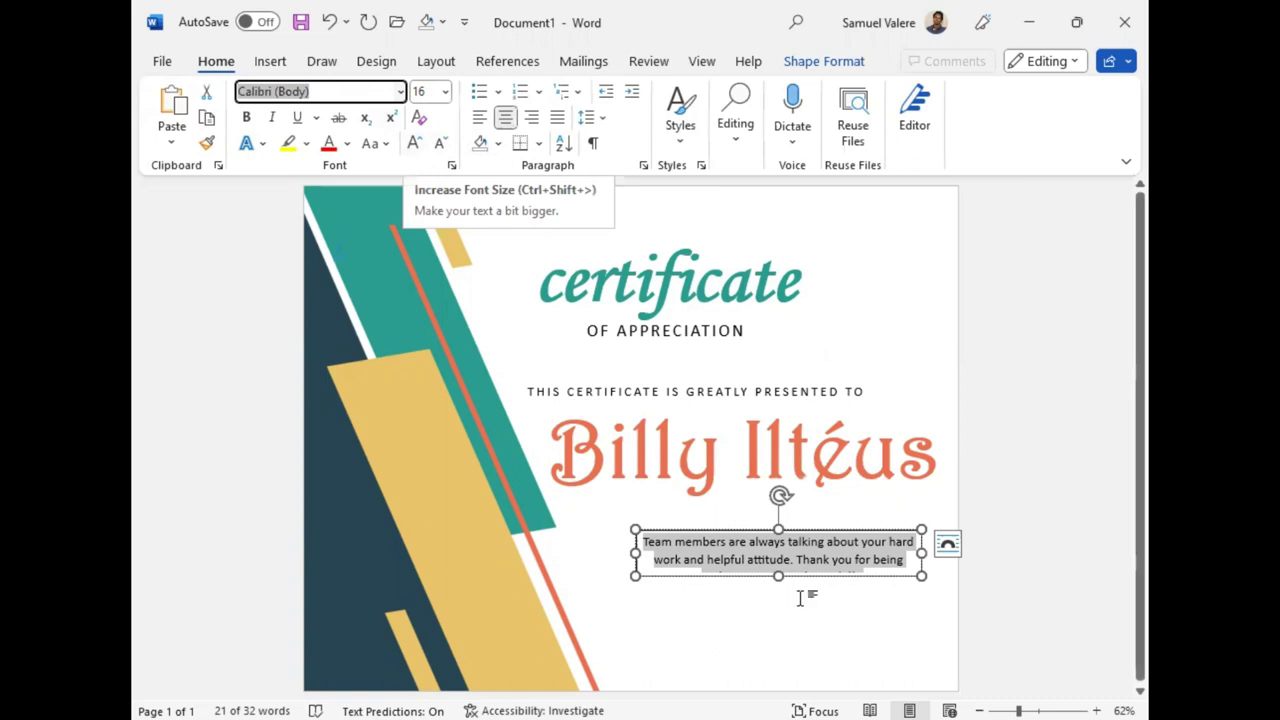
{"action": "left_click_drag", "start_coordinate": [921, 552], "coordinate": [953, 560]}
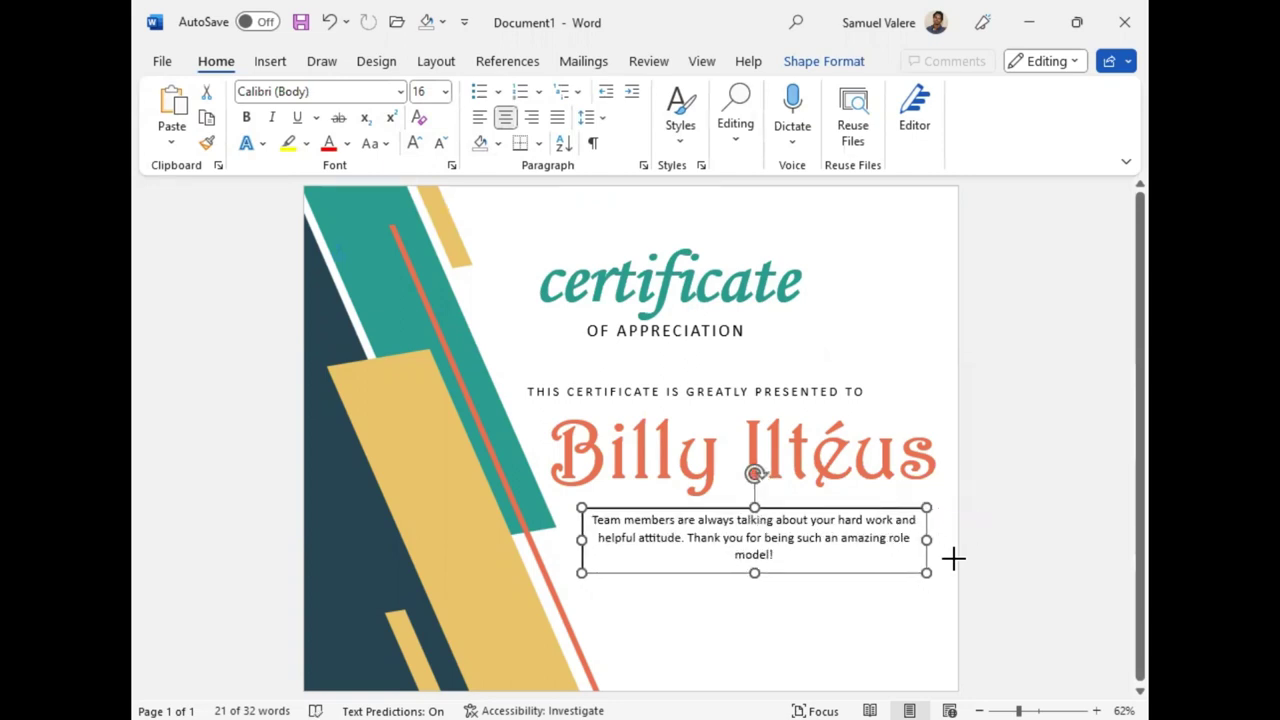
{"action": "key", "text": "Left"}
{"action": "key", "text": "Up"}
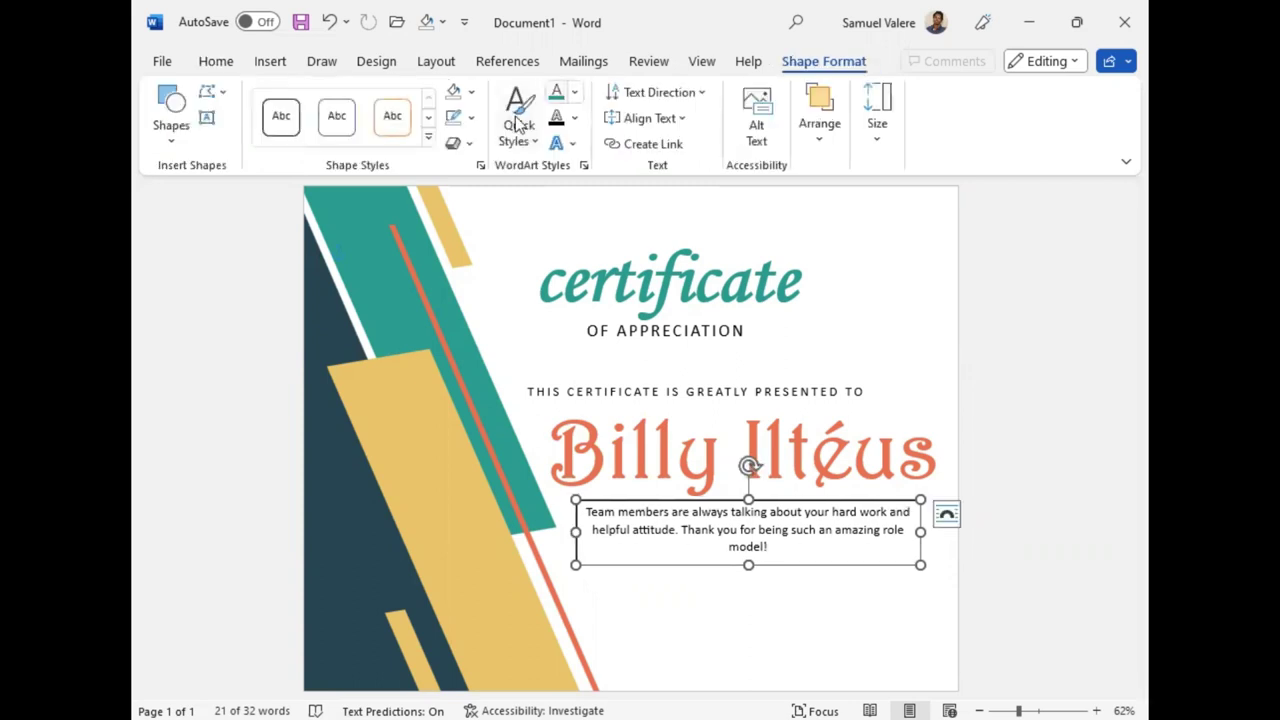
Step: Set the message box's Shape Fill to No Fill
{"action": "key", "text": "ctrl+z"}
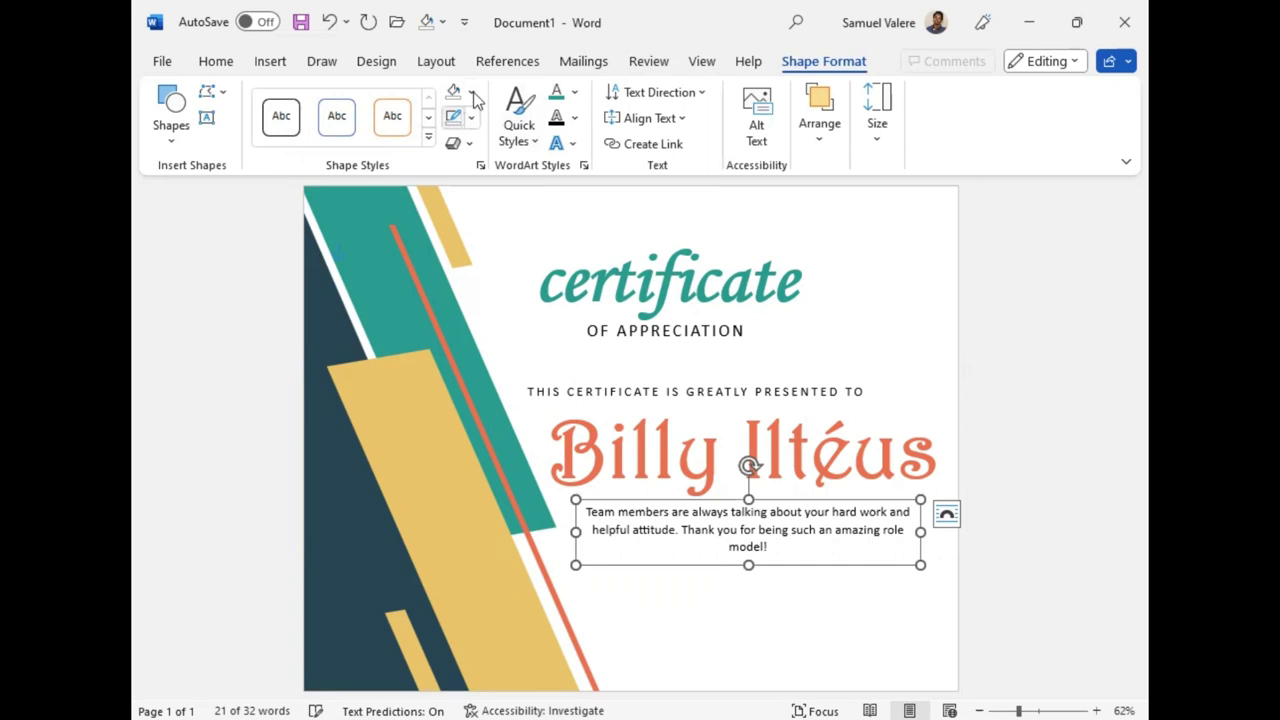
{"action": "left_click", "coordinate": [472, 92]}
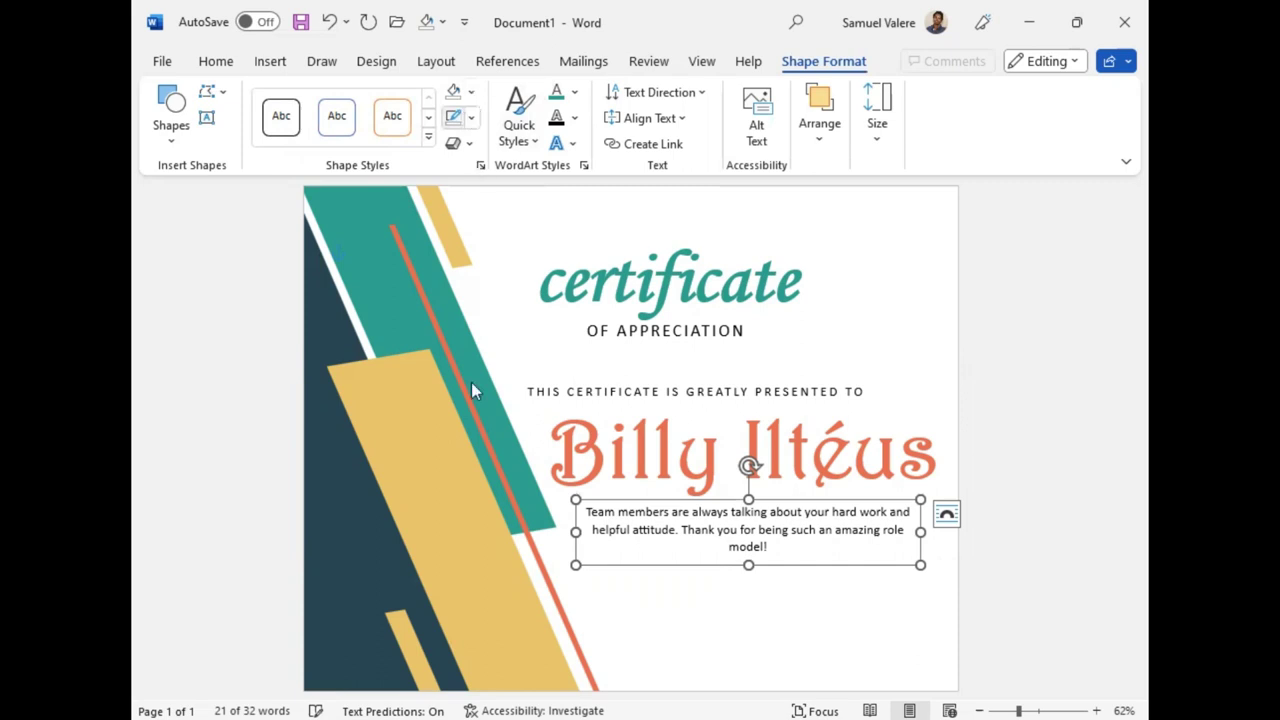
{"action": "left_click", "coordinate": [663, 529]}
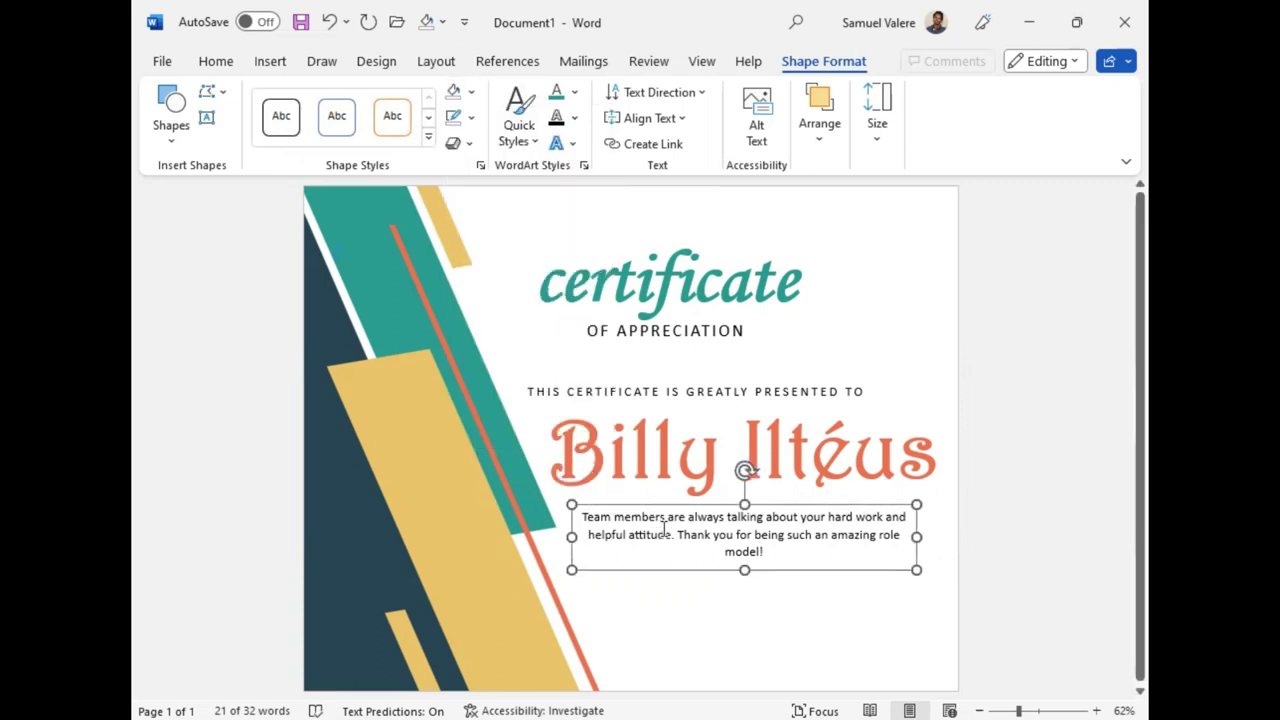
Step: Enlarge the message text to 18 pt and widen the box, nudging it left
{"action": "triple_click", "coordinate": [770, 535]}
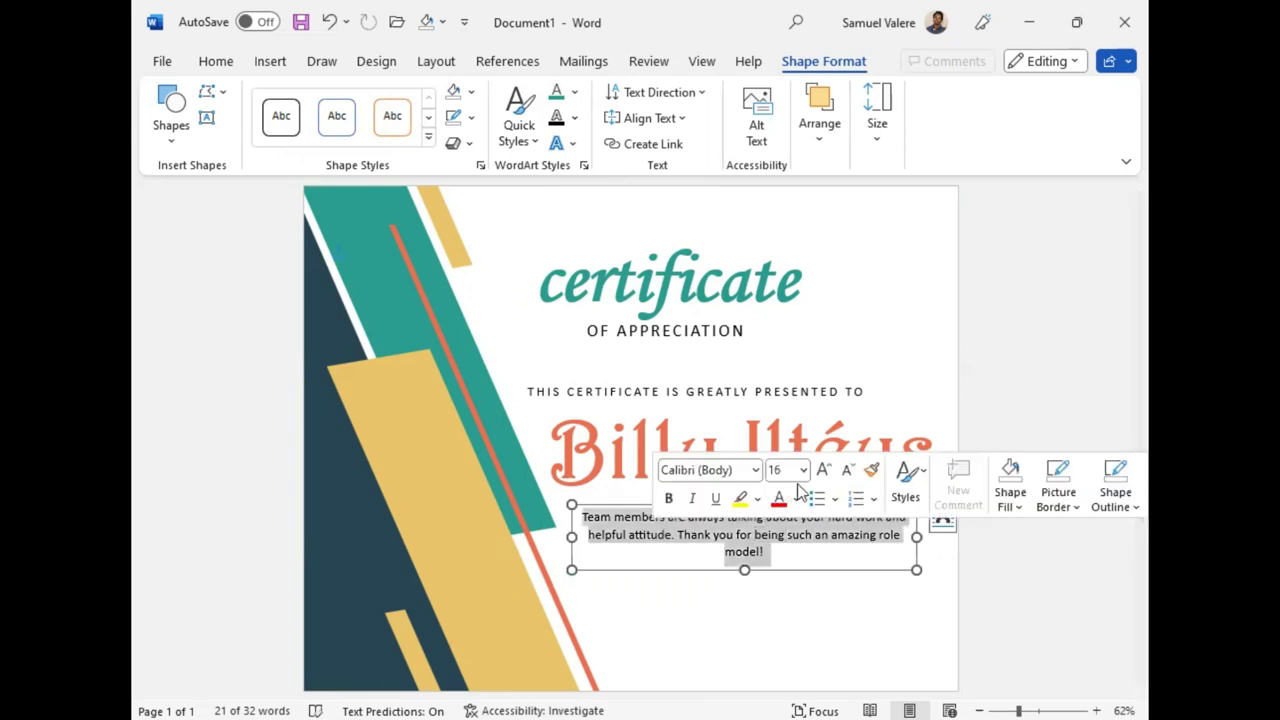
{"action": "left_click", "coordinate": [822, 470]}
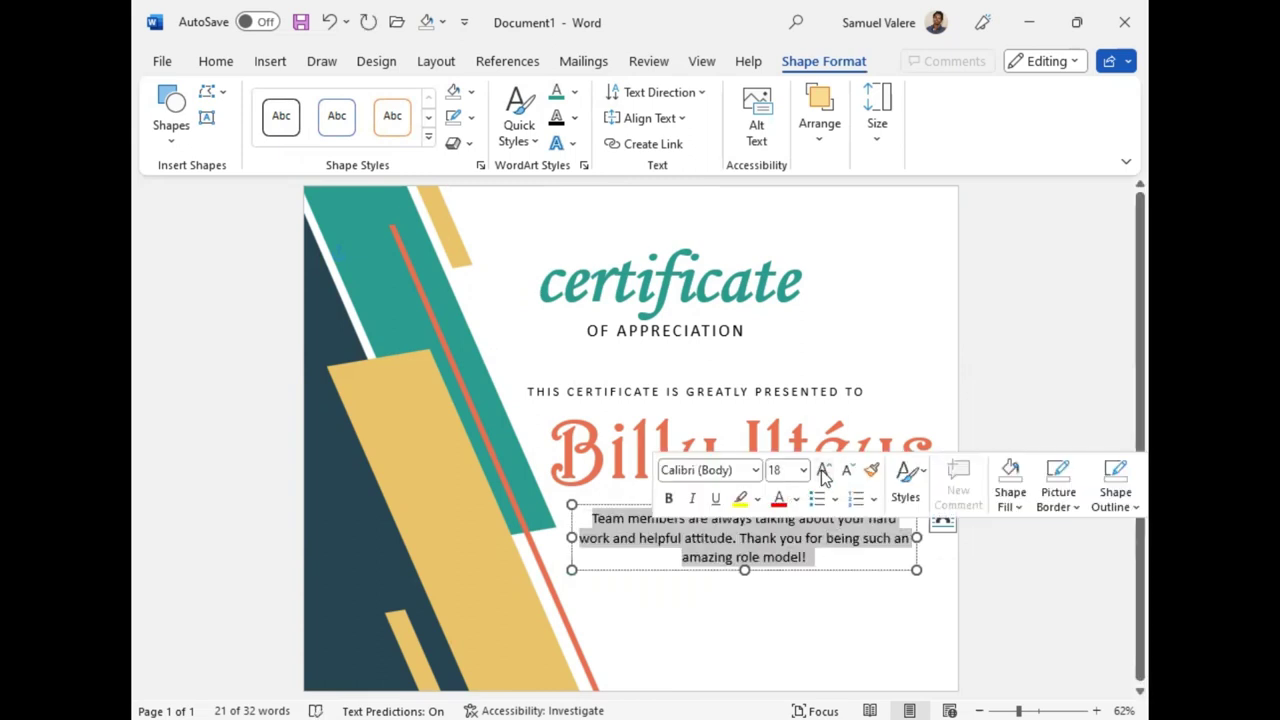
{"action": "left_click", "coordinate": [822, 479]}
{"action": "left_click", "coordinate": [845, 505]}
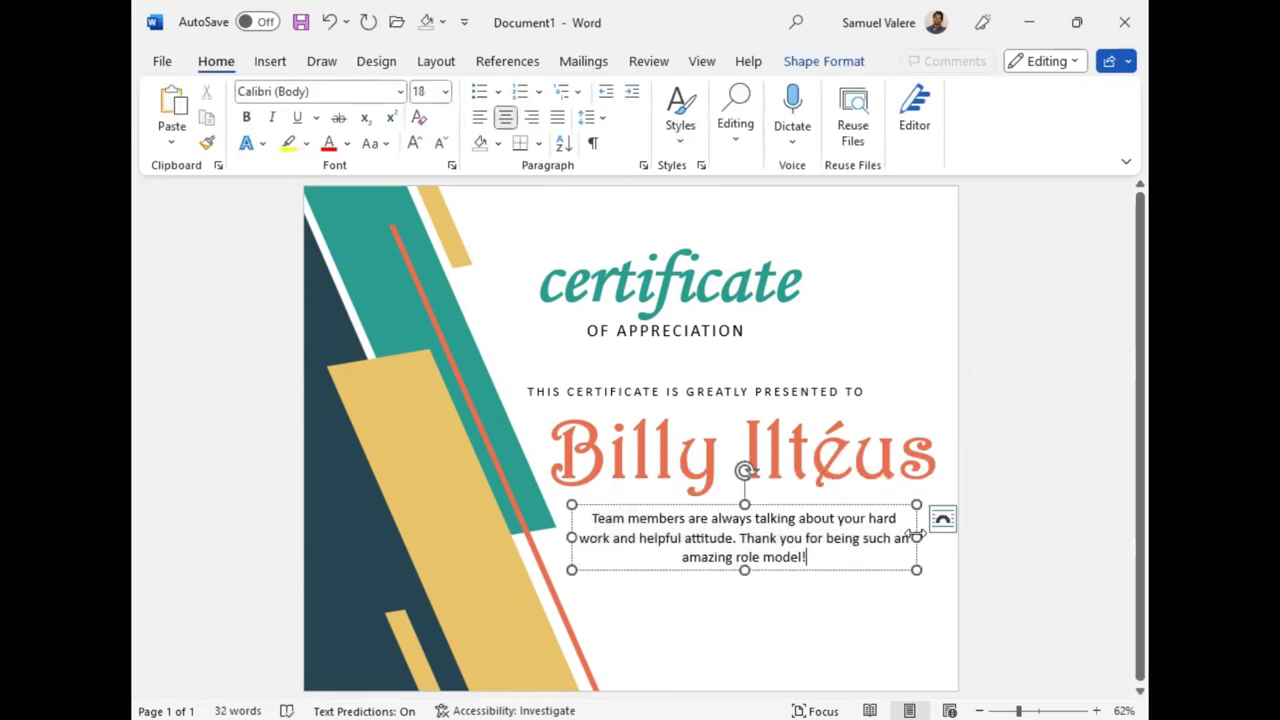
{"action": "left_click_drag", "start_coordinate": [920, 537], "coordinate": [950, 538]}
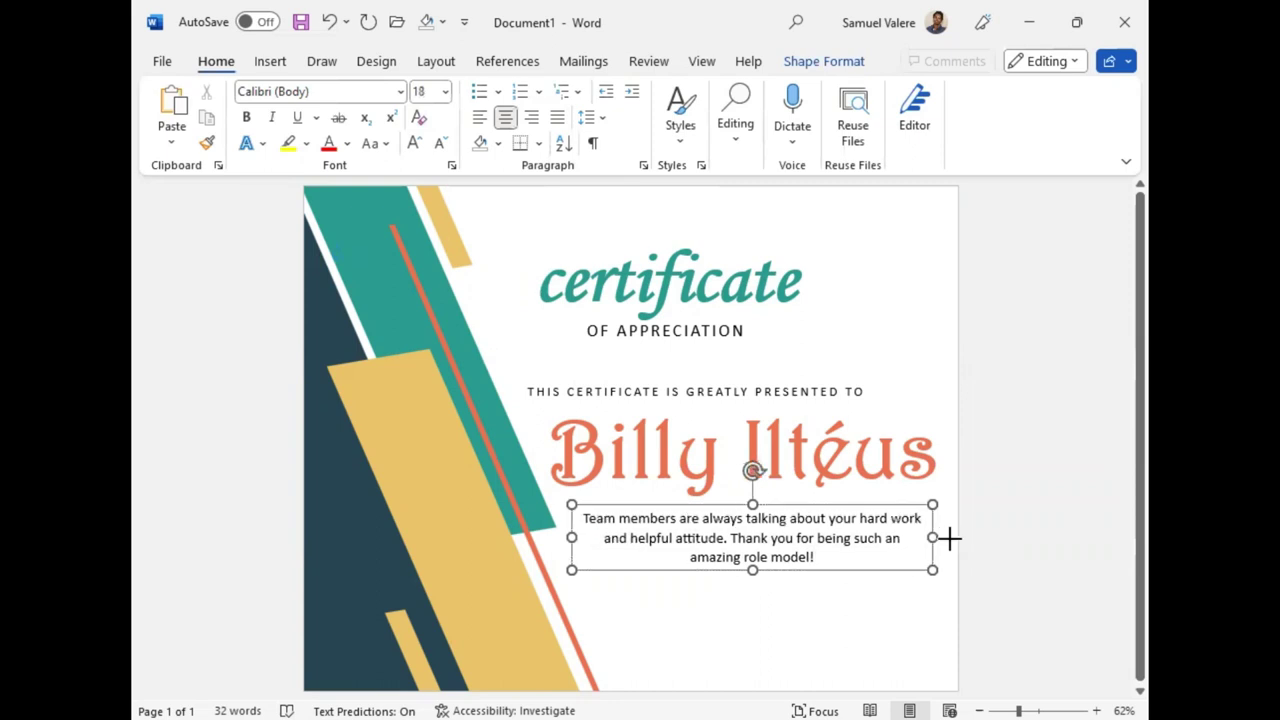
{"action": "key", "text": "Left"}
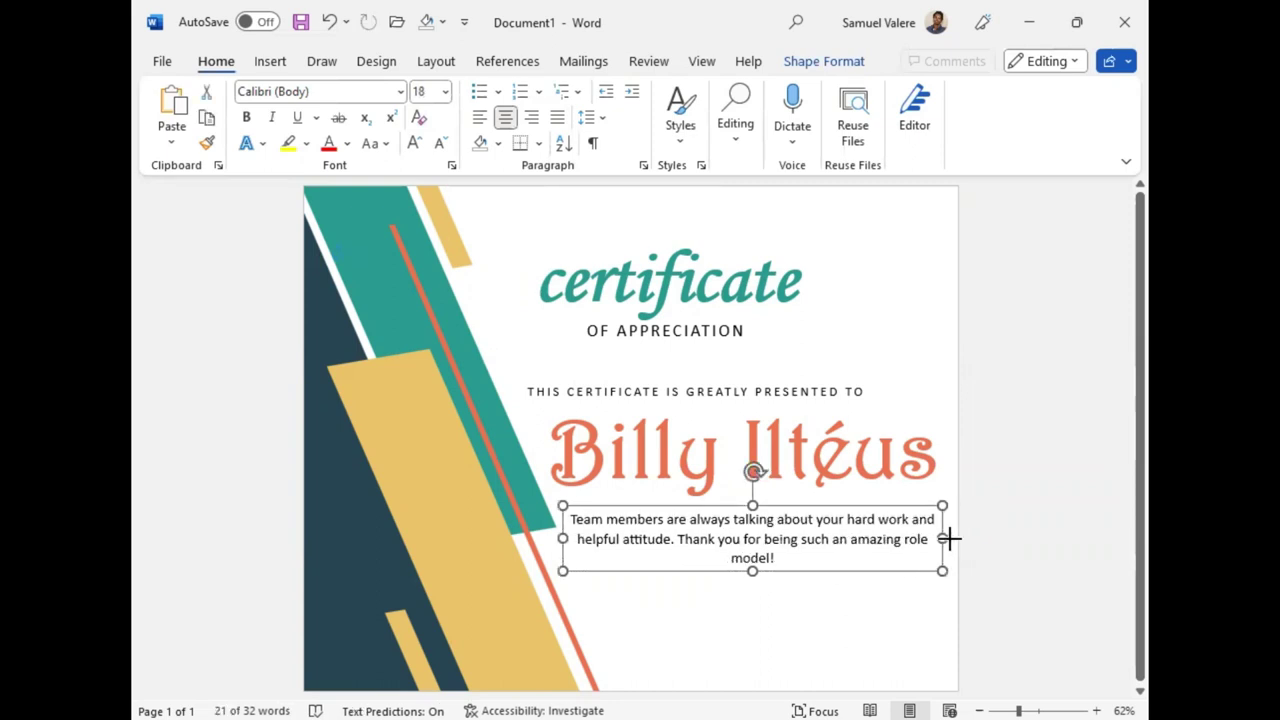
{"action": "key", "text": "Left"}
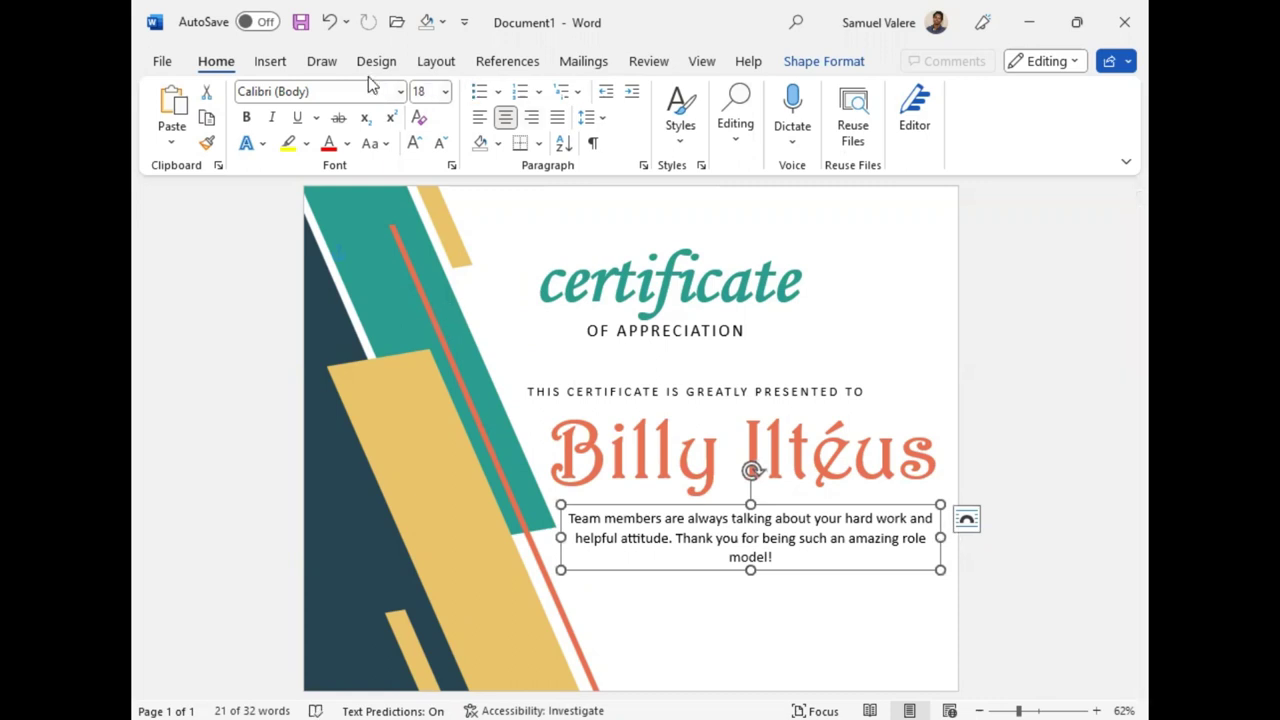
Step: Draw a small text box near the page bottom and type 'Date'
{"action": "left_click", "coordinate": [274, 62]}
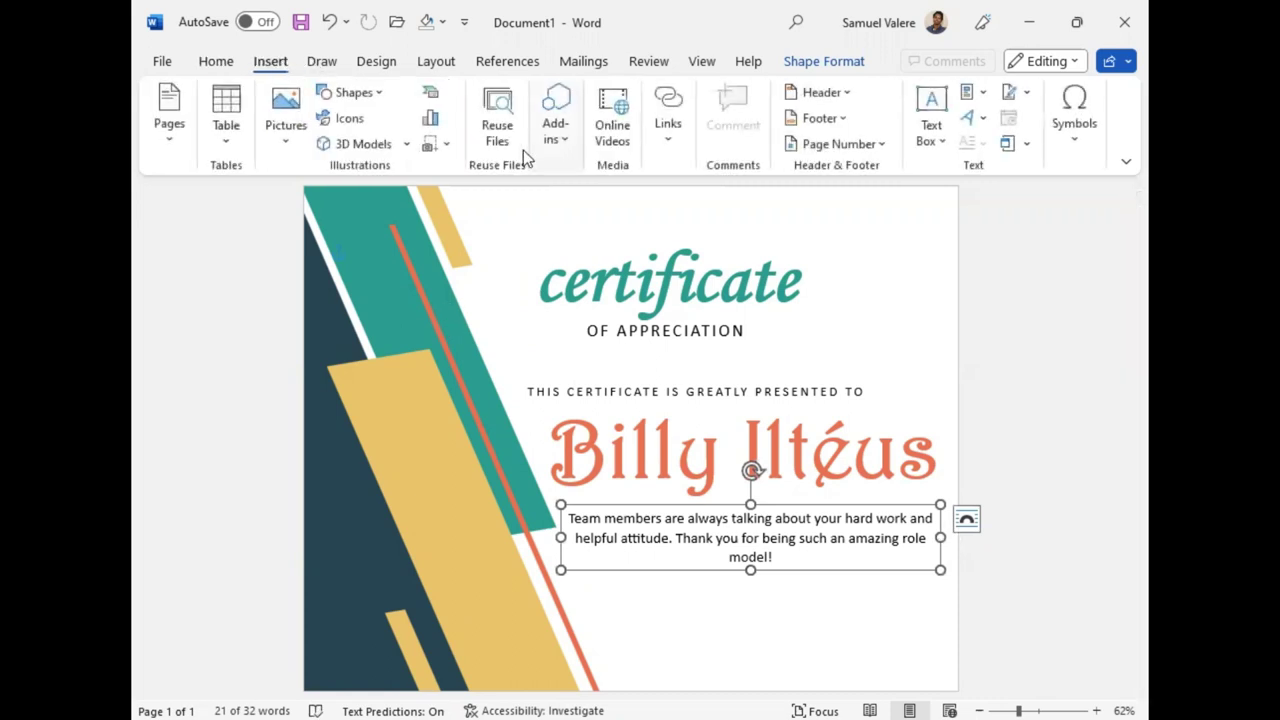
{"action": "left_click", "coordinate": [356, 92]}
{"action": "left_click", "coordinate": [363, 148]}
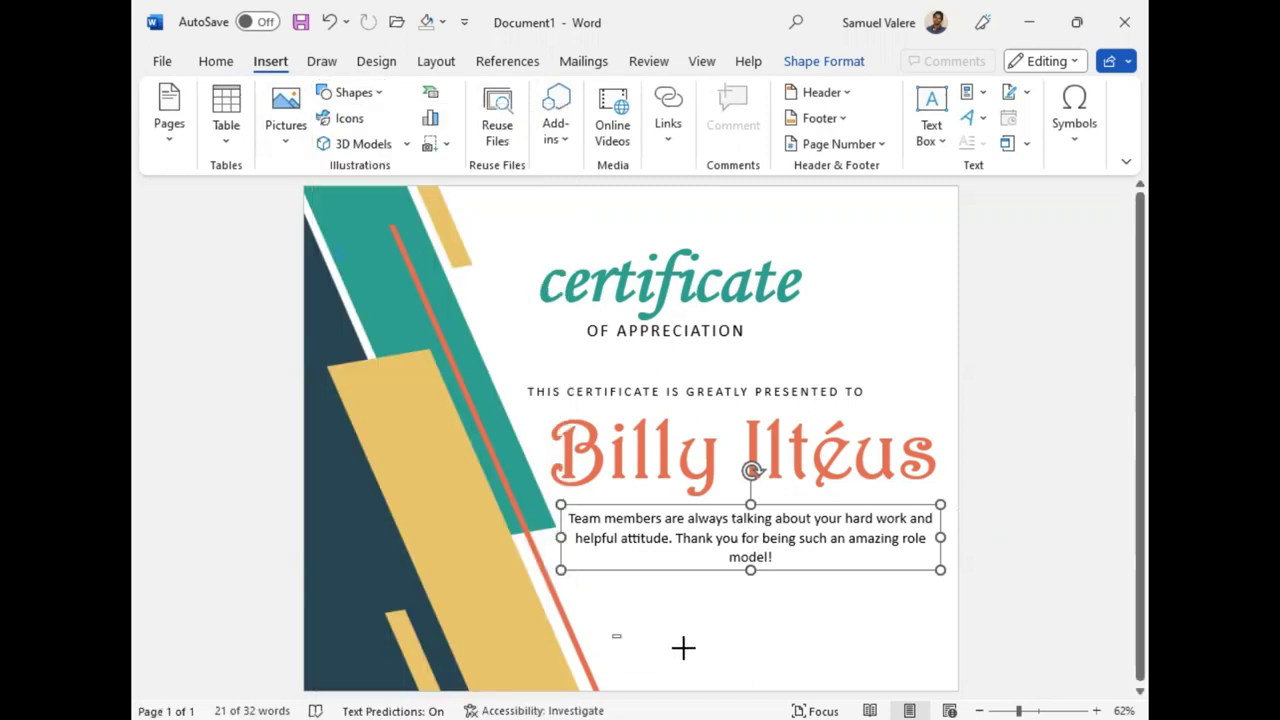
{"action": "left_click_drag", "start_coordinate": [611, 634], "coordinate": [704, 661]}
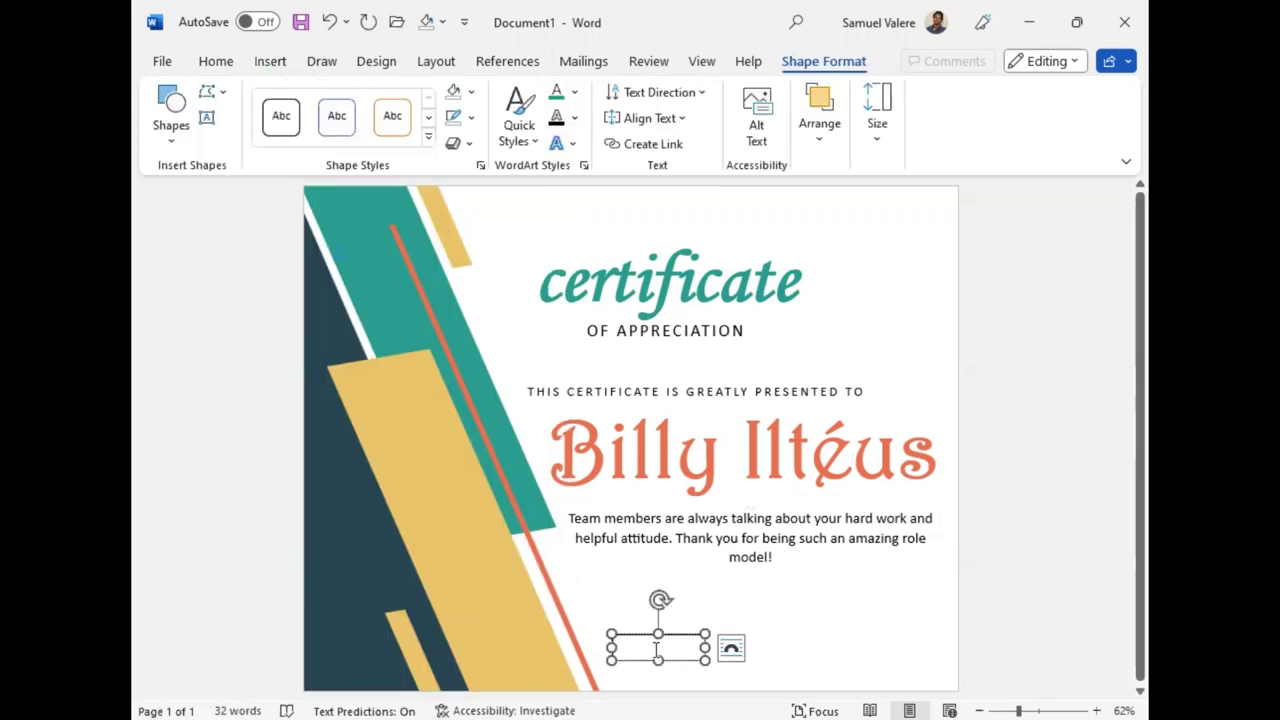
{"action": "type", "text": "Date"}
Step: Make the label uppercase DATE and centre it in its box
{"action": "double_click", "coordinate": [626, 645]}
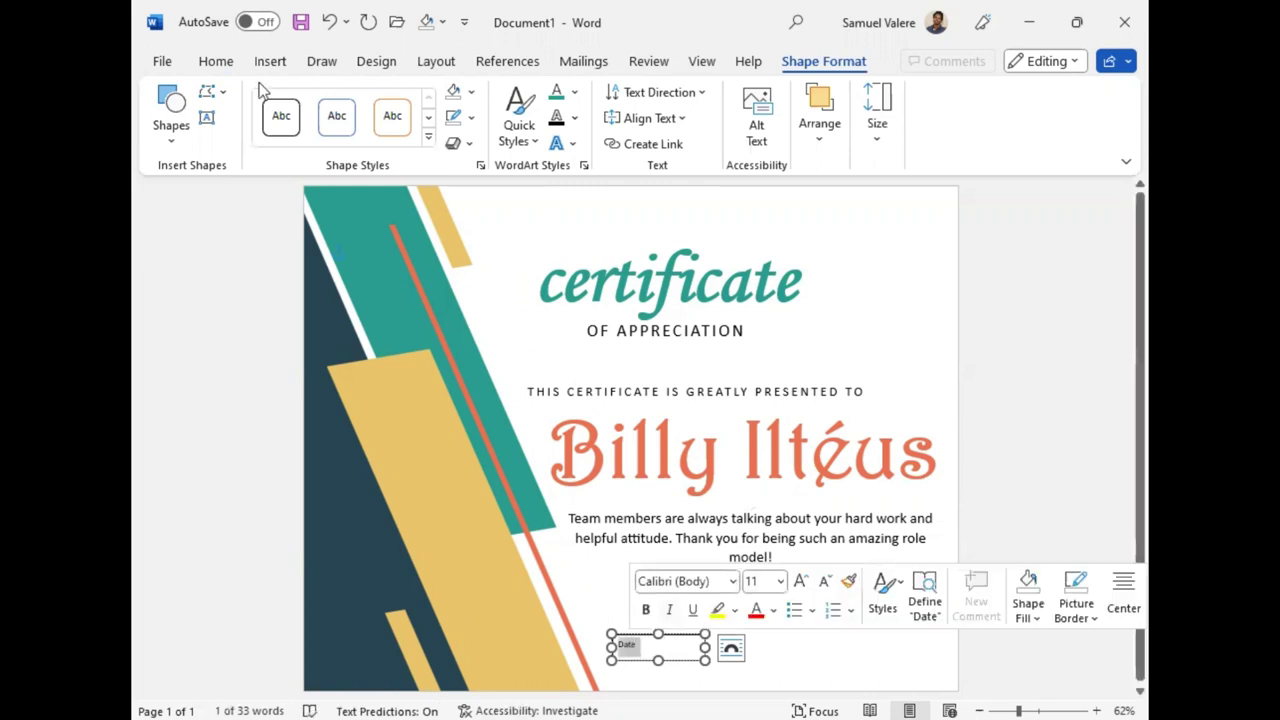
{"action": "left_click", "coordinate": [215, 61]}
{"action": "left_click", "coordinate": [388, 146]}
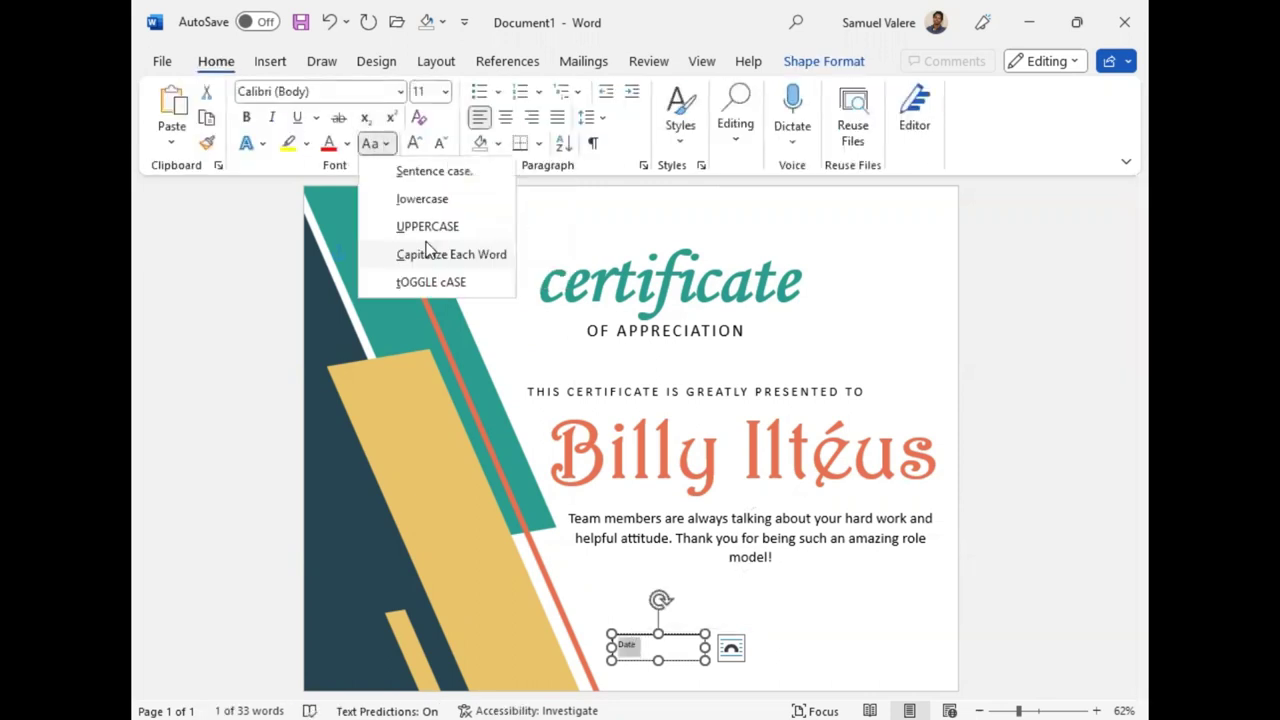
{"action": "left_click", "coordinate": [428, 226]}
{"action": "left_click", "coordinate": [505, 117]}
Step: Move the DATE box down to the bottom edge of the certificate
{"action": "left_click", "coordinate": [817, 64]}
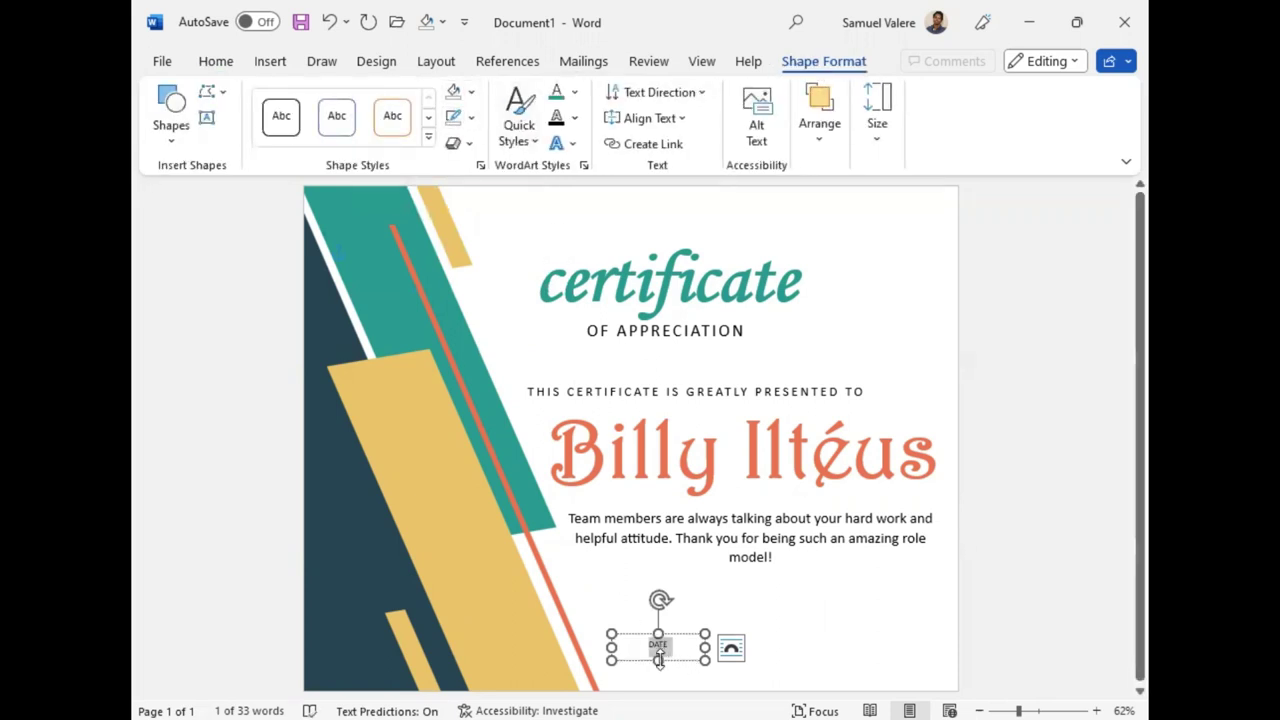
{"action": "left_click", "coordinate": [216, 62]}
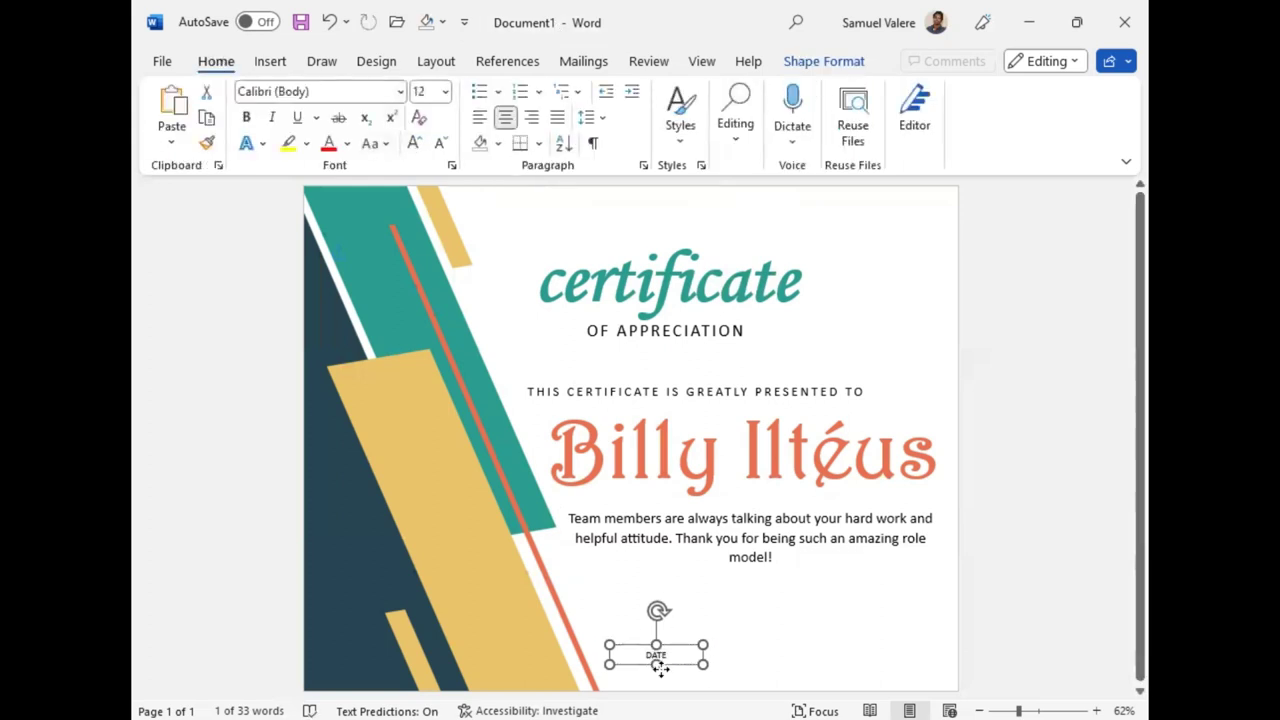
{"action": "left_click_drag", "start_coordinate": [657, 655], "coordinate": [666, 691]}
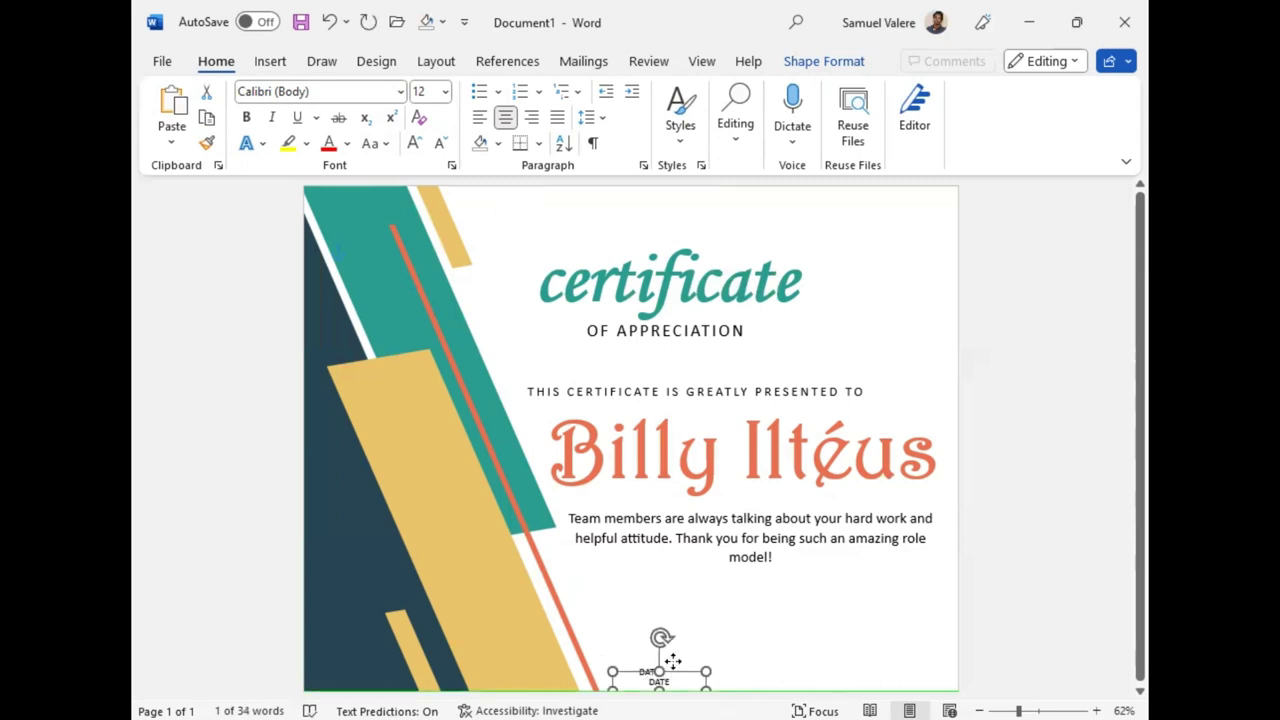
{"action": "left_click_drag", "start_coordinate": [673, 675], "coordinate": [673, 669]}
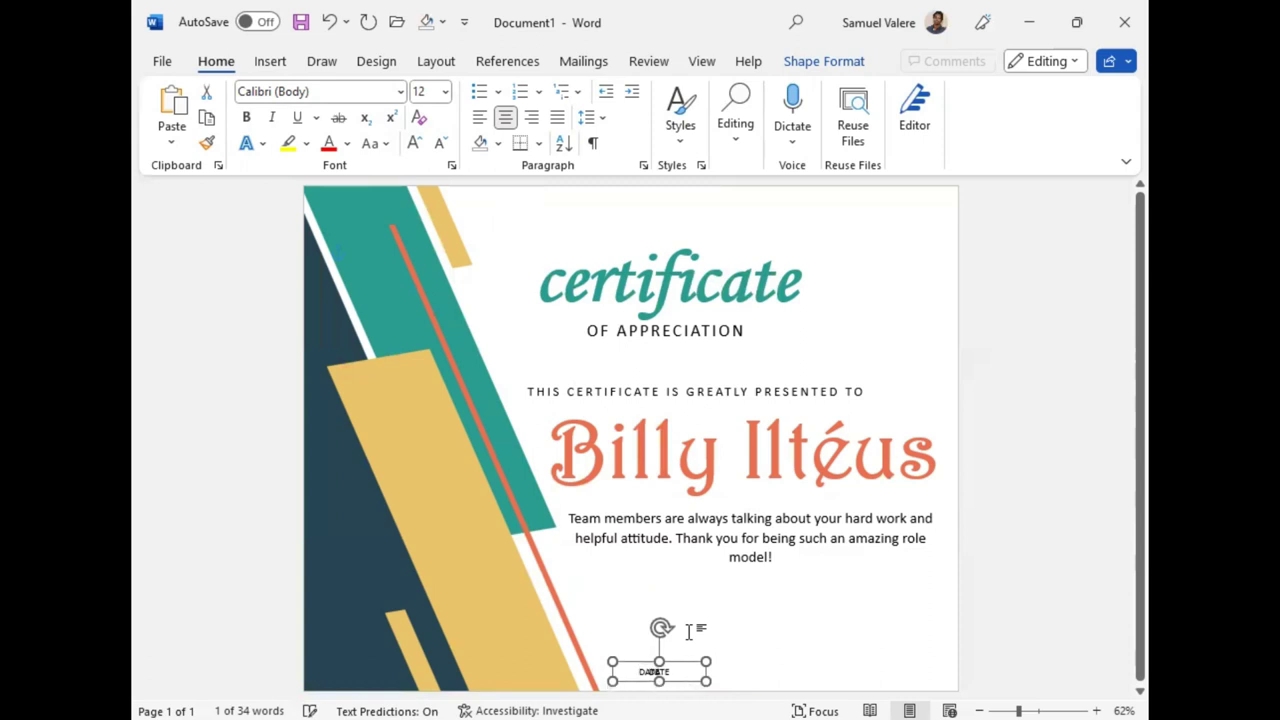
{"action": "key", "text": "Left"}
{"action": "key", "text": "Left"}
{"action": "key", "text": "Left"}
{"action": "key", "text": "Up"}
Step: Duplicate the DATE box and slide the copy to the bottom right
{"action": "key", "text": "ctrl+c"}
{"action": "key", "text": "ctrl+v"}
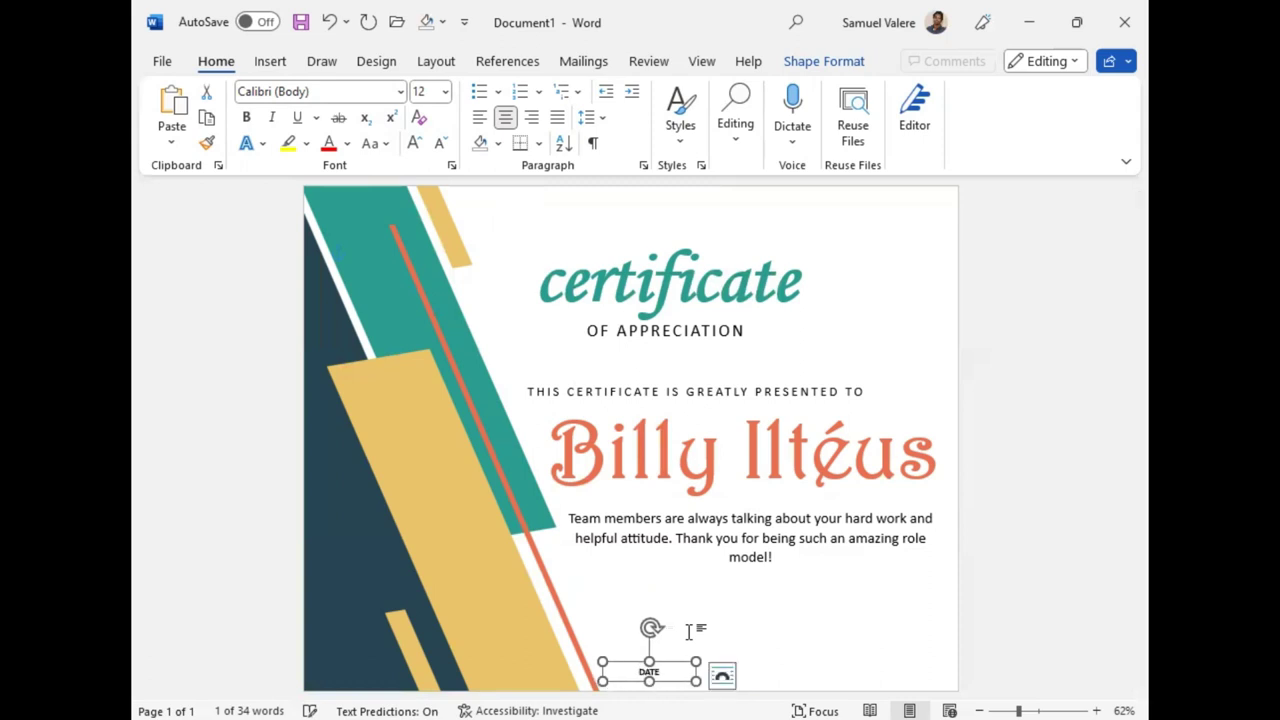
{"action": "key", "text": "Right"}
{"action": "key", "text": "Right"}
{"action": "key", "text": "Right"}
{"action": "key", "text": "Right"}
{"action": "key", "text": "Right"}
{"action": "key", "text": "Right"}
{"action": "key", "text": "Right"}
{"action": "key", "text": "Right"}
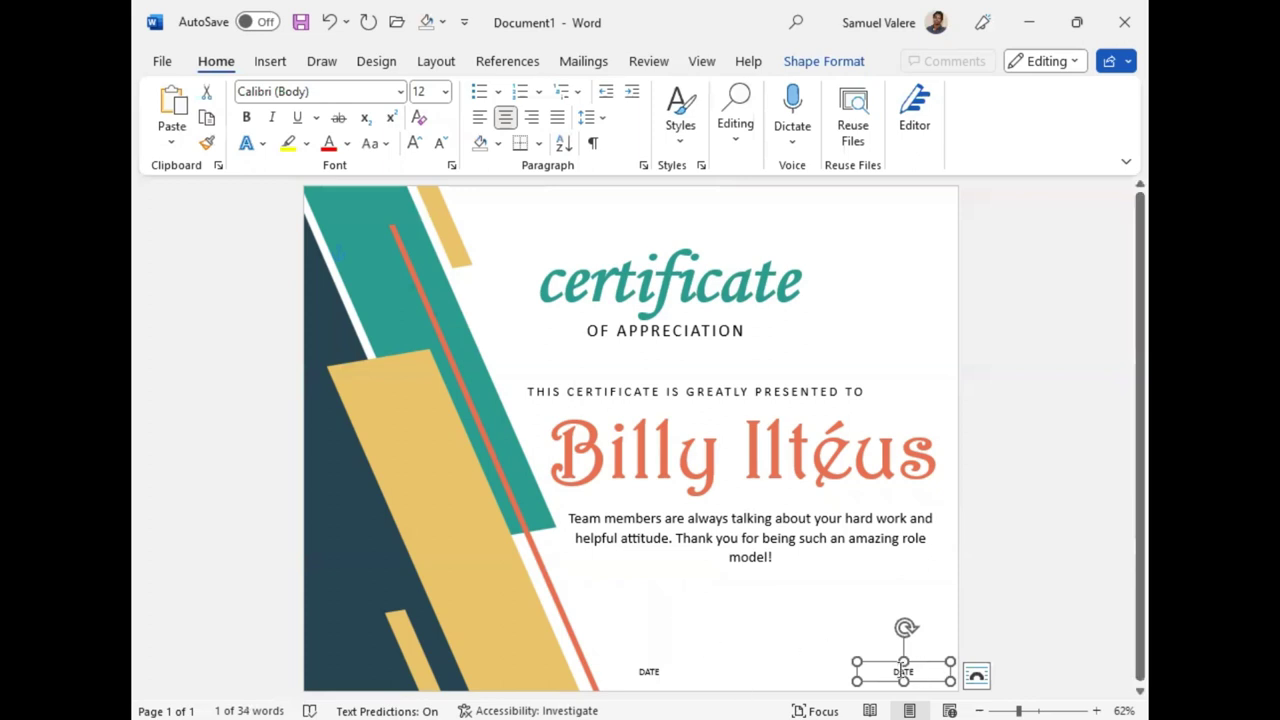
Step: Replace the copied label's text with 'Signature' and make it uppercase SIGNATURE
{"action": "double_click", "coordinate": [899, 672]}
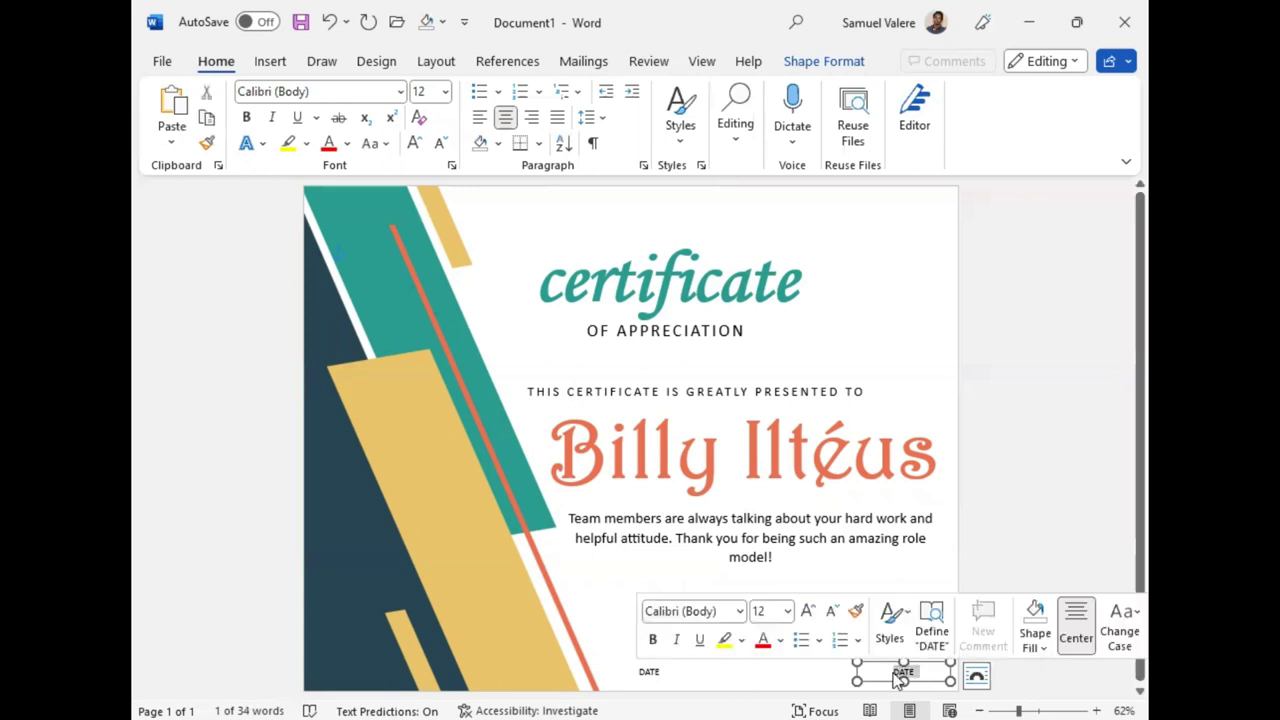
{"action": "type", "text": "Signature"}
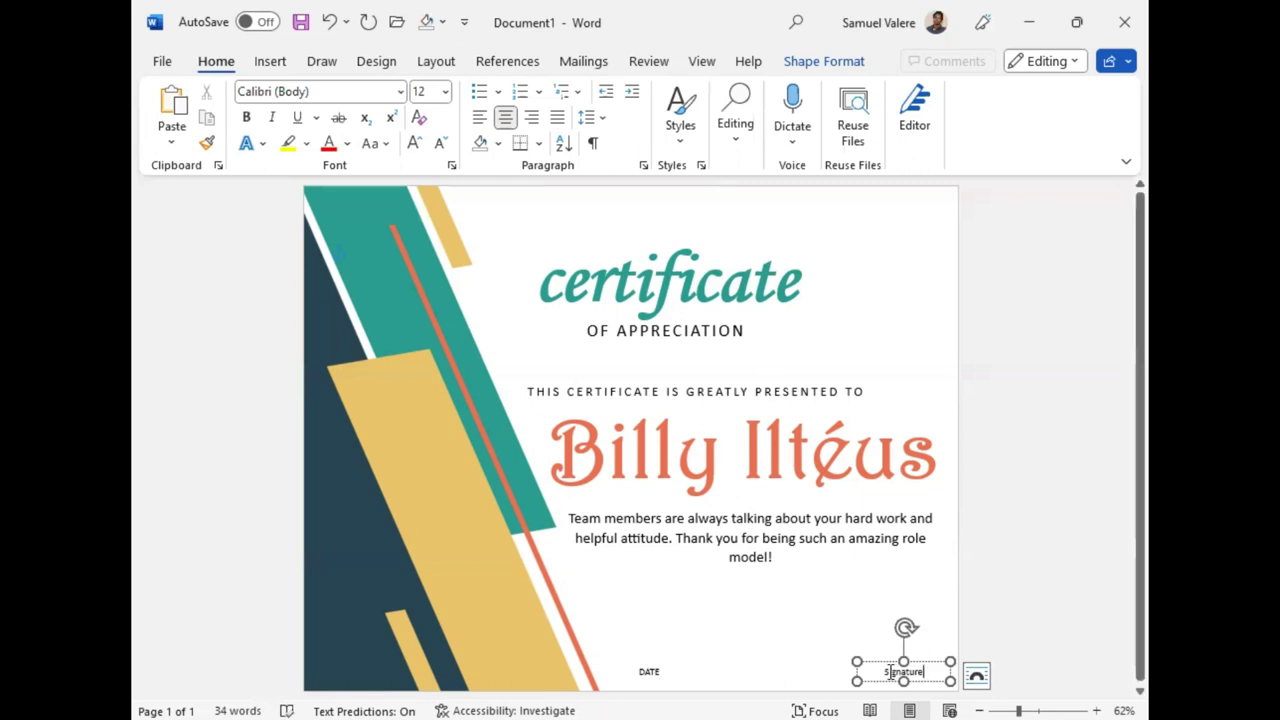
{"action": "double_click", "coordinate": [893, 672]}
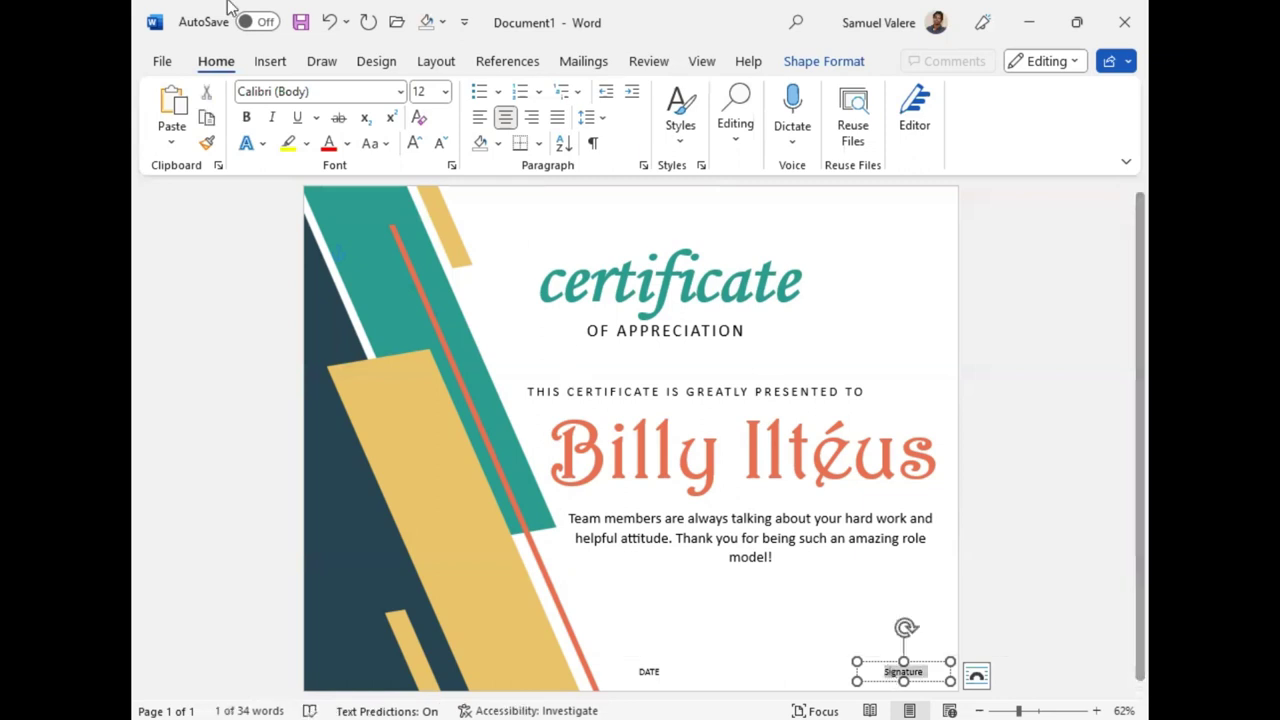
{"action": "left_click", "coordinate": [375, 143]}
{"action": "left_click", "coordinate": [428, 228]}
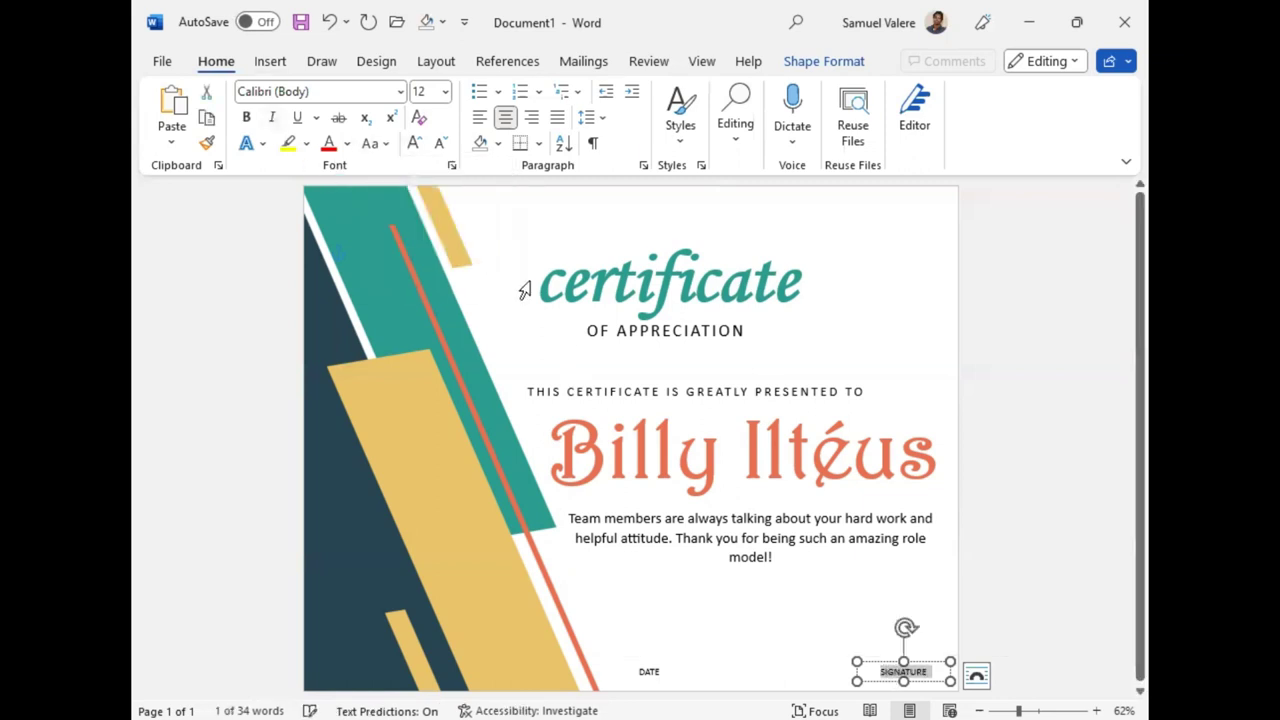
{"action": "left_click", "coordinate": [270, 62]}
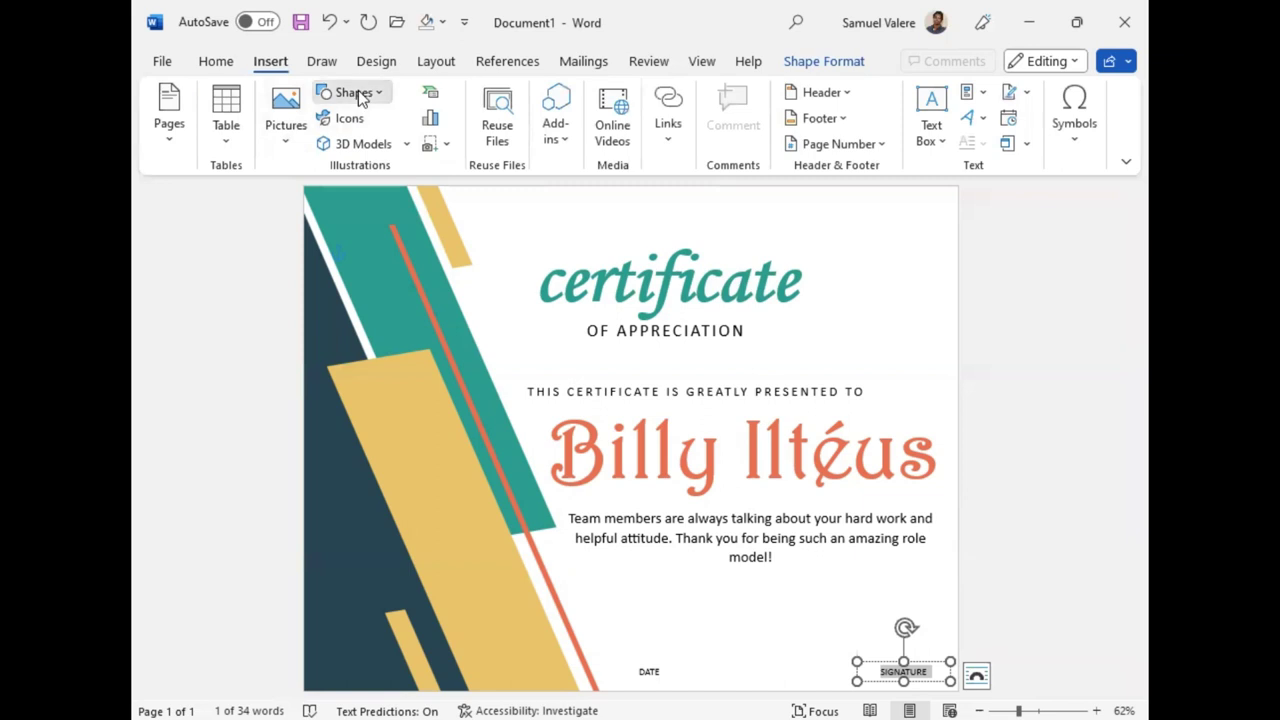
Step: Draw a short straight line and position it near the DATE label
{"action": "left_click", "coordinate": [355, 92]}
{"action": "left_click", "coordinate": [403, 283]}
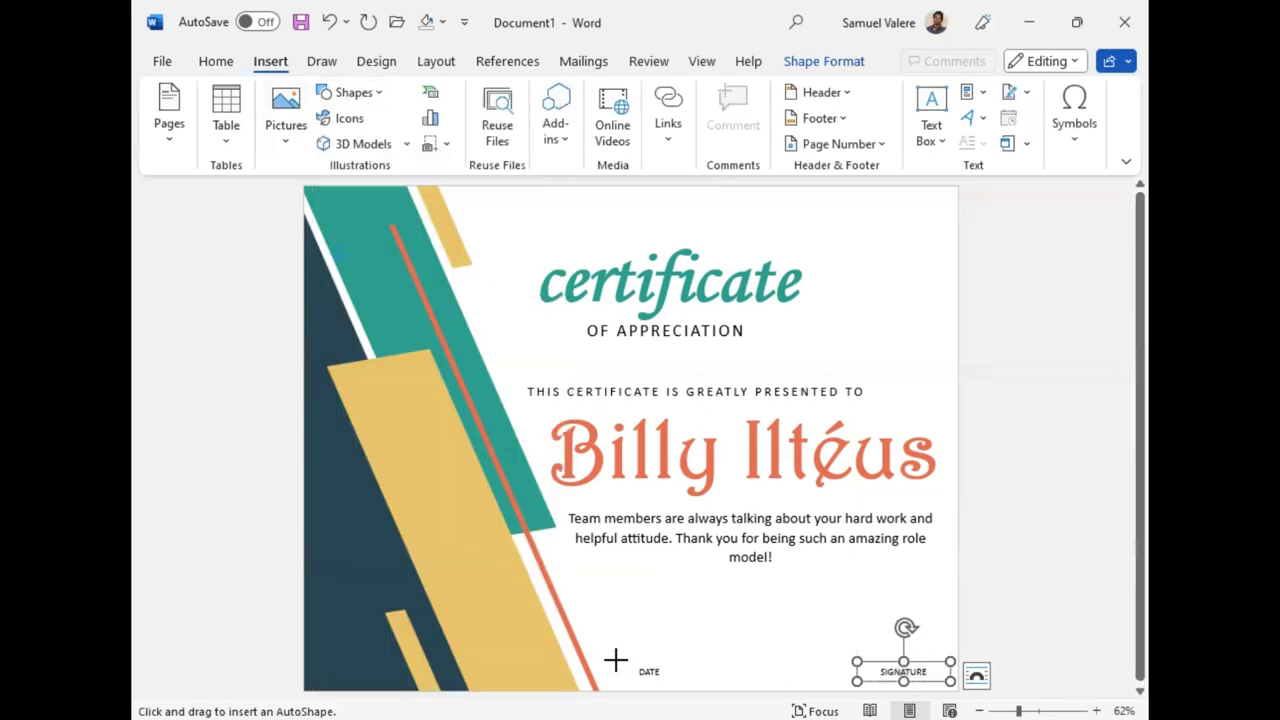
{"action": "mouse_move", "coordinate": [614, 660]}
{"action": "left_mouse_down"}
{"action": "mouse_move", "coordinate": [715, 659]}
{"action": "mouse_move", "coordinate": [687, 629]}
{"action": "mouse_move", "coordinate": [716, 625]}
{"action": "mouse_move", "coordinate": [652, 631]}
{"action": "left_mouse_up"}
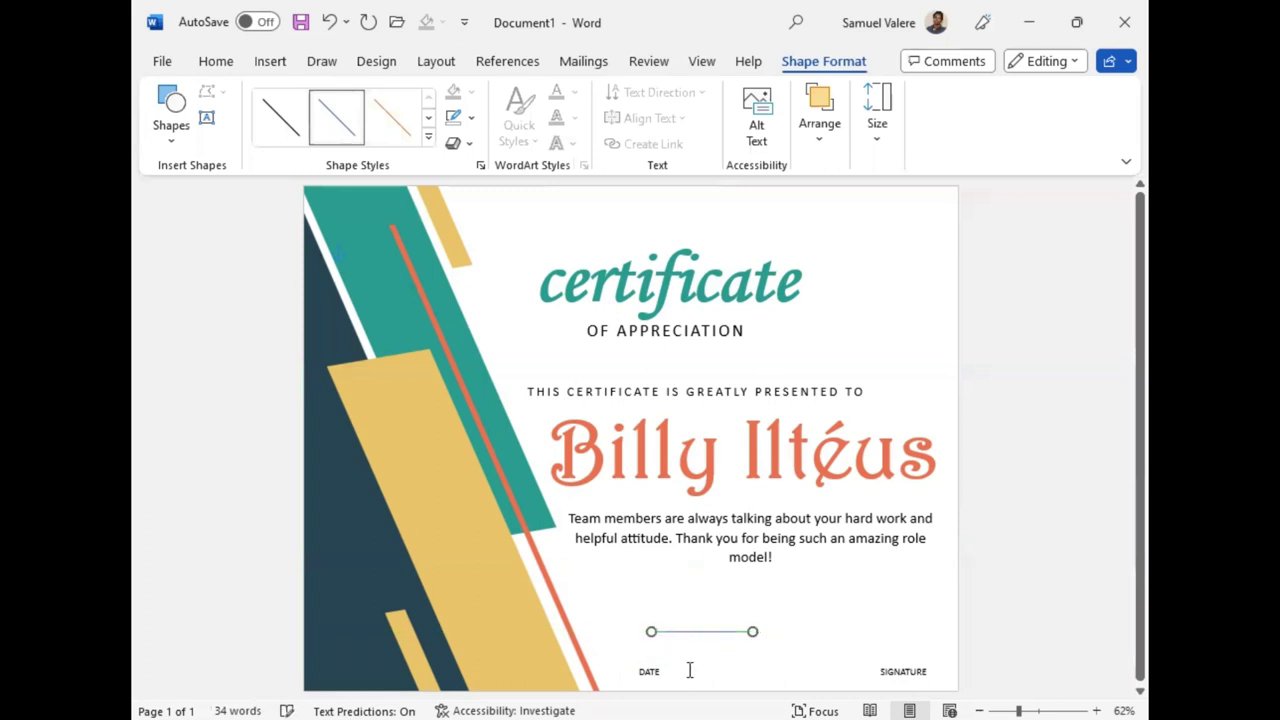
{"action": "key", "text": "Left"}
{"action": "key", "text": "Left"}
{"action": "key", "text": "Left"}
{"action": "key", "text": "Down"}
{"action": "key", "text": "Down"}
{"action": "key", "text": "Down"}
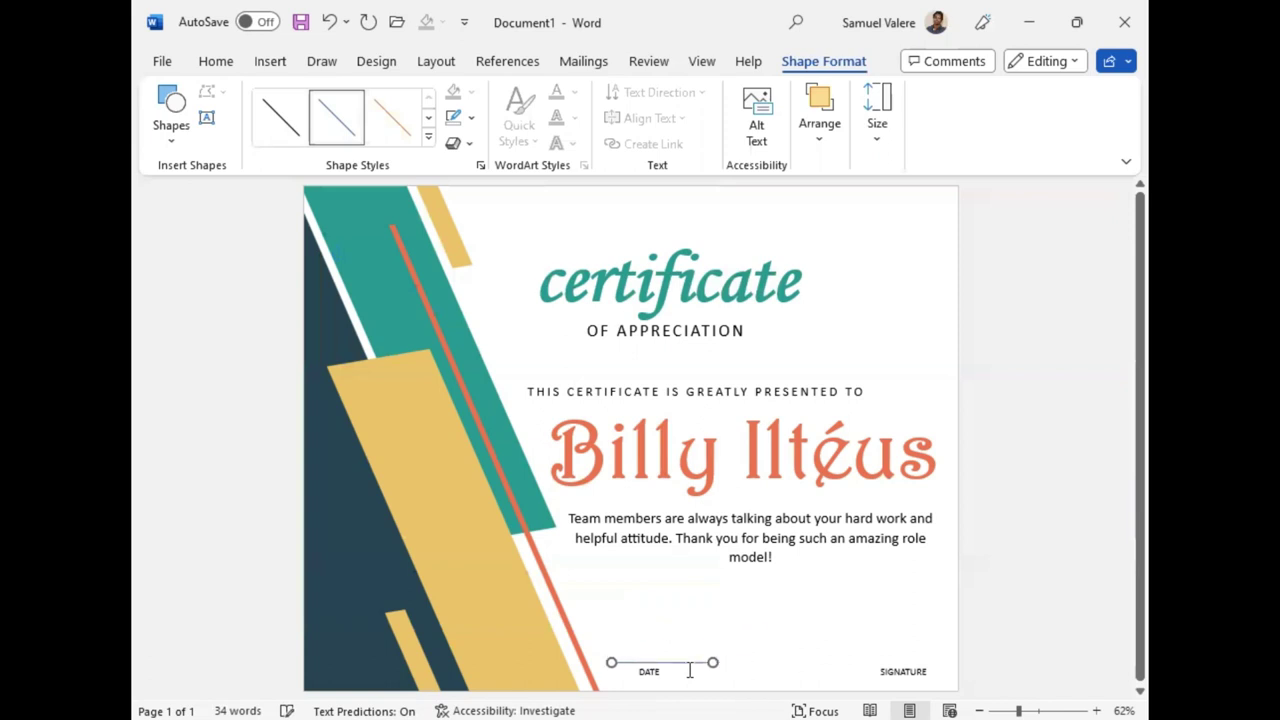
{"action": "key", "text": "Up"}
{"action": "key", "text": "Left"}
{"action": "key", "text": "Left"}
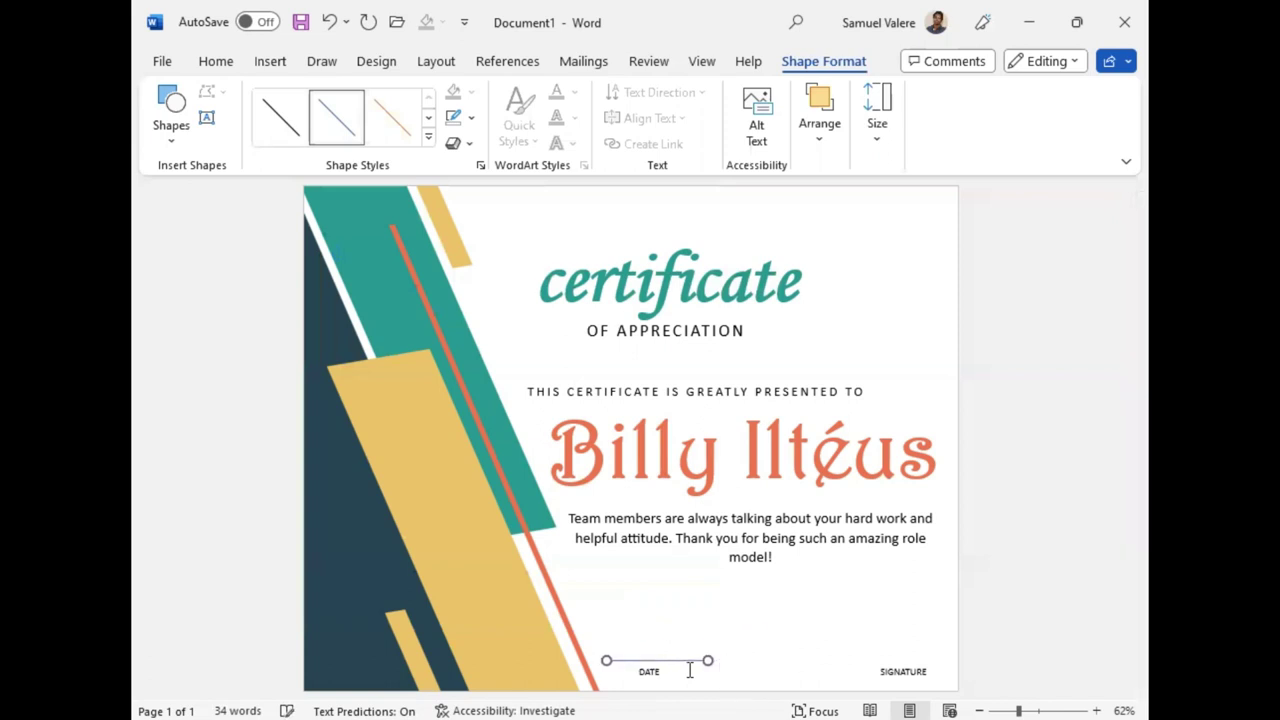
{"action": "key", "text": "Left"}
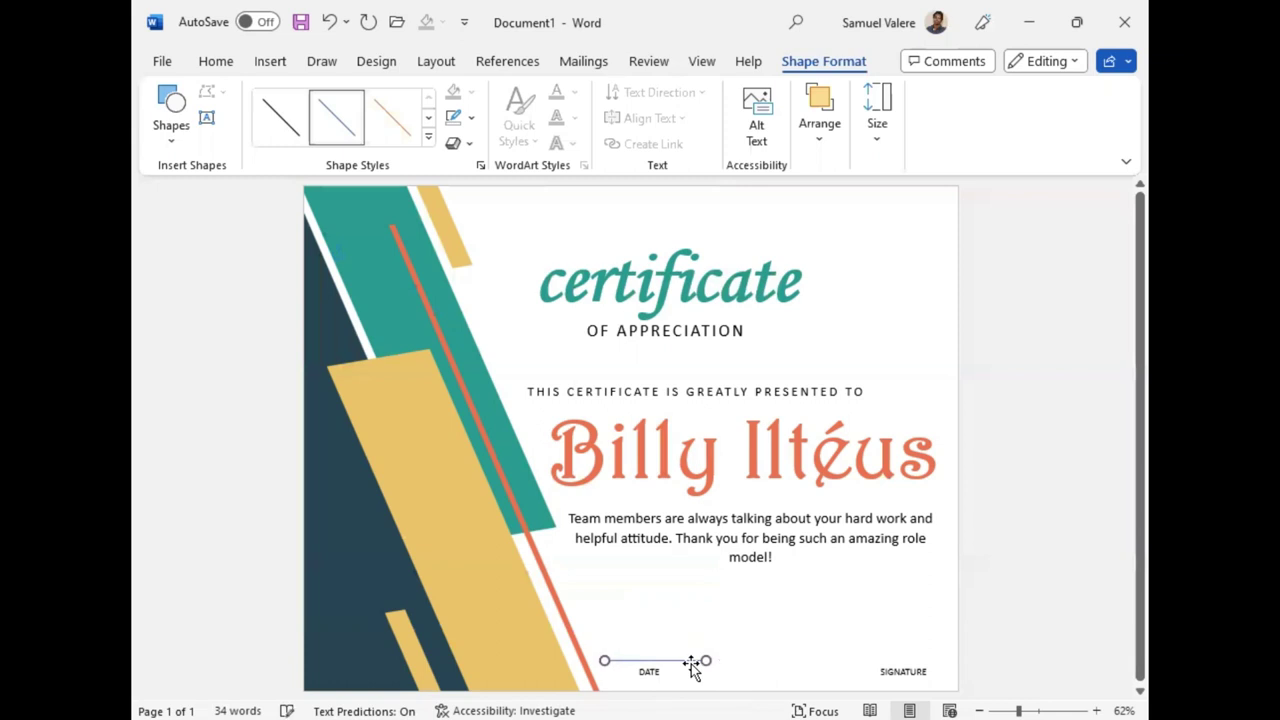
{"action": "key", "text": "Left"}
{"action": "key", "text": "Left"}
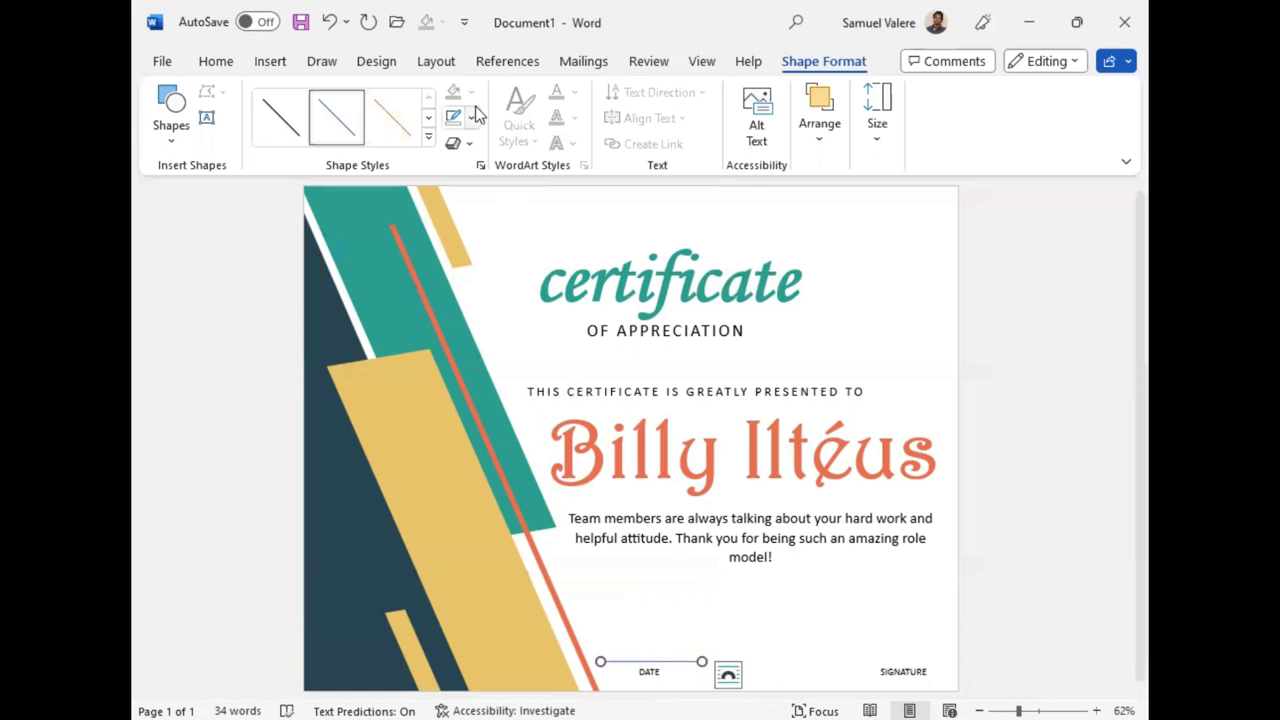
Step: Make the line black and raise it slightly above DATE
{"action": "left_click", "coordinate": [471, 117]}
{"action": "left_click", "coordinate": [470, 170]}
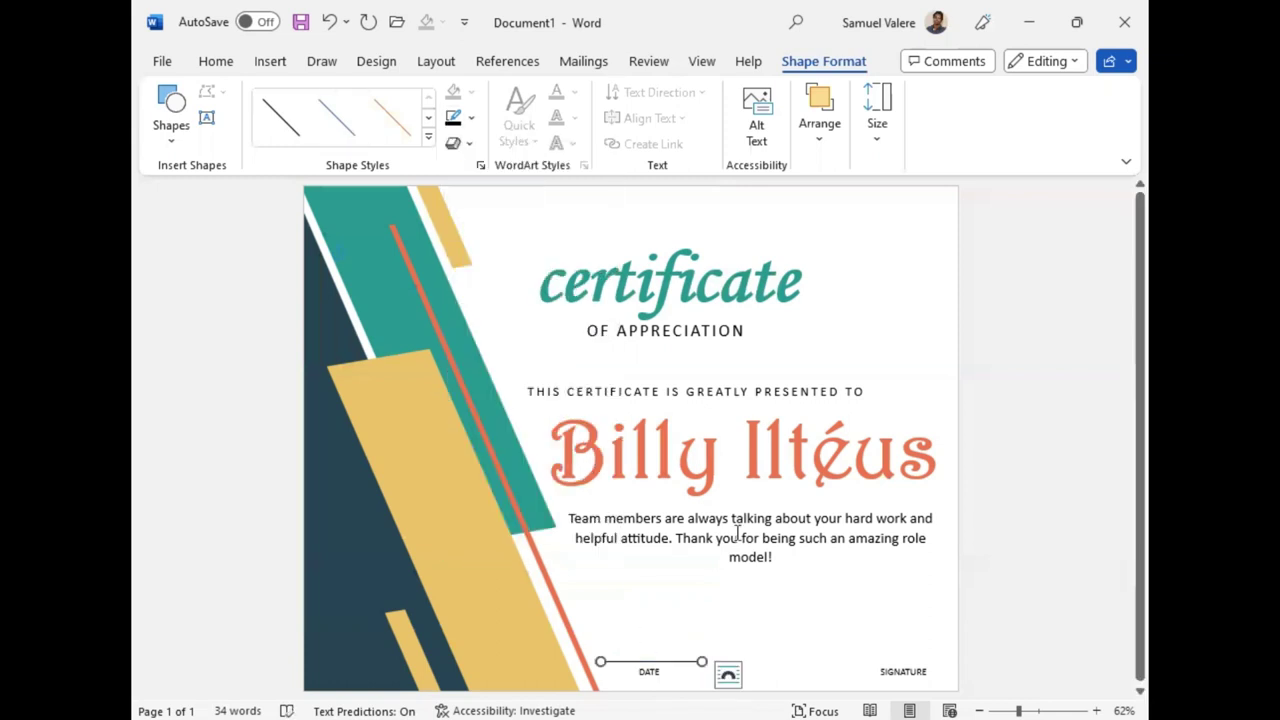
{"action": "key", "text": "Up"}
{"action": "key", "text": "Up"}
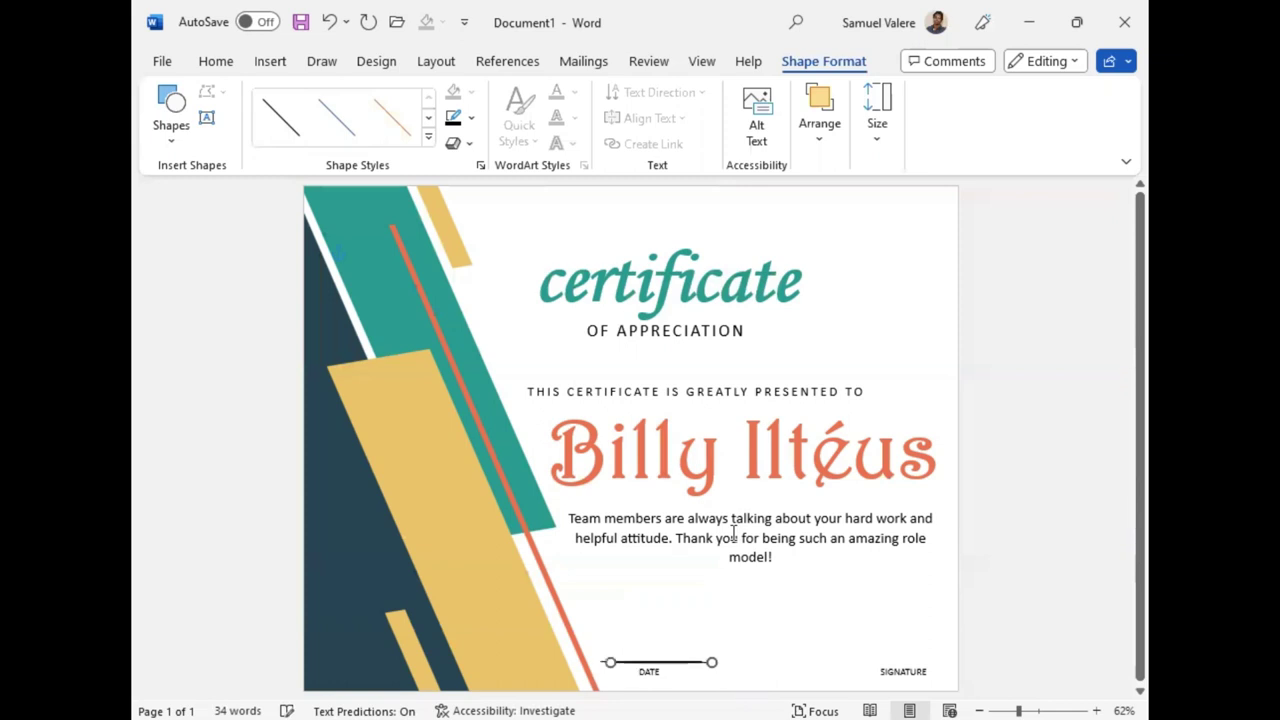
{"action": "key", "text": "Up"}
{"action": "key", "text": "Up"}
Step: Duplicate the line and slide the copy above SIGNATURE
{"action": "key", "text": "ctrl+d"}
{"action": "key", "text": "Right"}
{"action": "key", "text": "Right"}
{"action": "key", "text": "Right"}
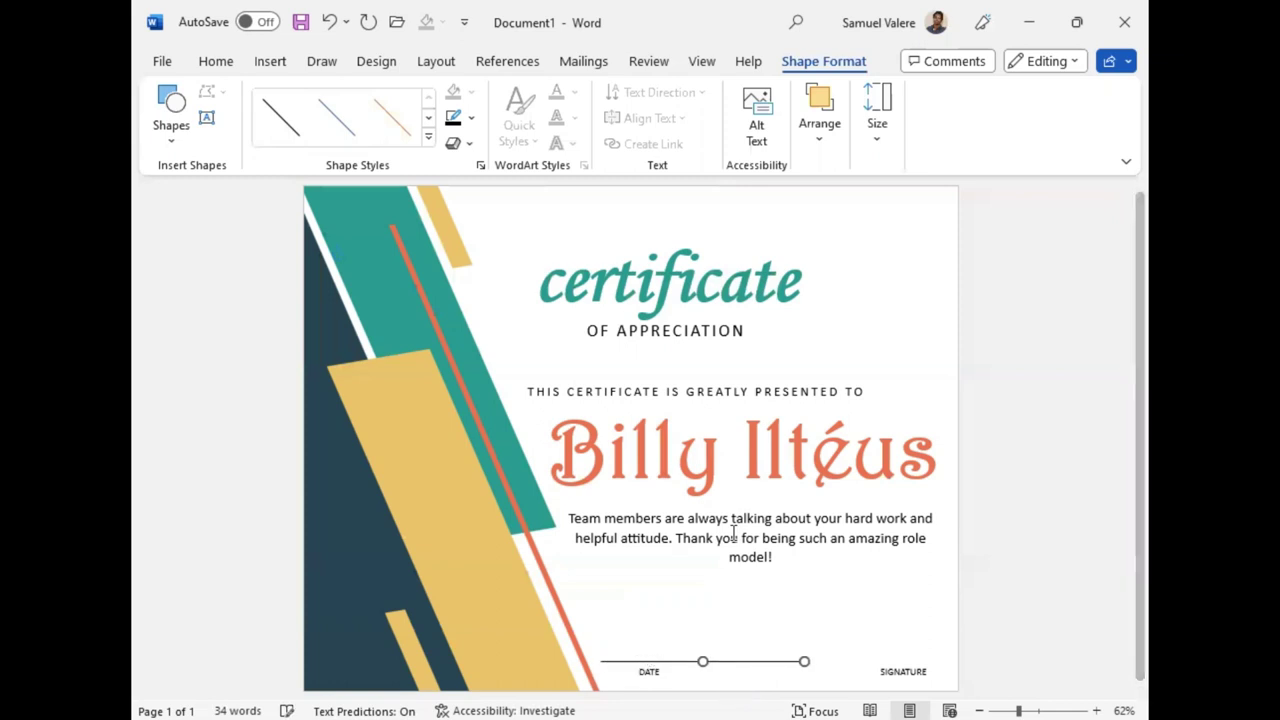
{"action": "key", "text": "Right"}
{"action": "key", "text": "Right"}
{"action": "key", "text": "Right"}
{"action": "key", "text": "Right"}
{"action": "key", "text": "Right"}
{"action": "key", "text": "Right"}
{"action": "key", "text": "Right"}
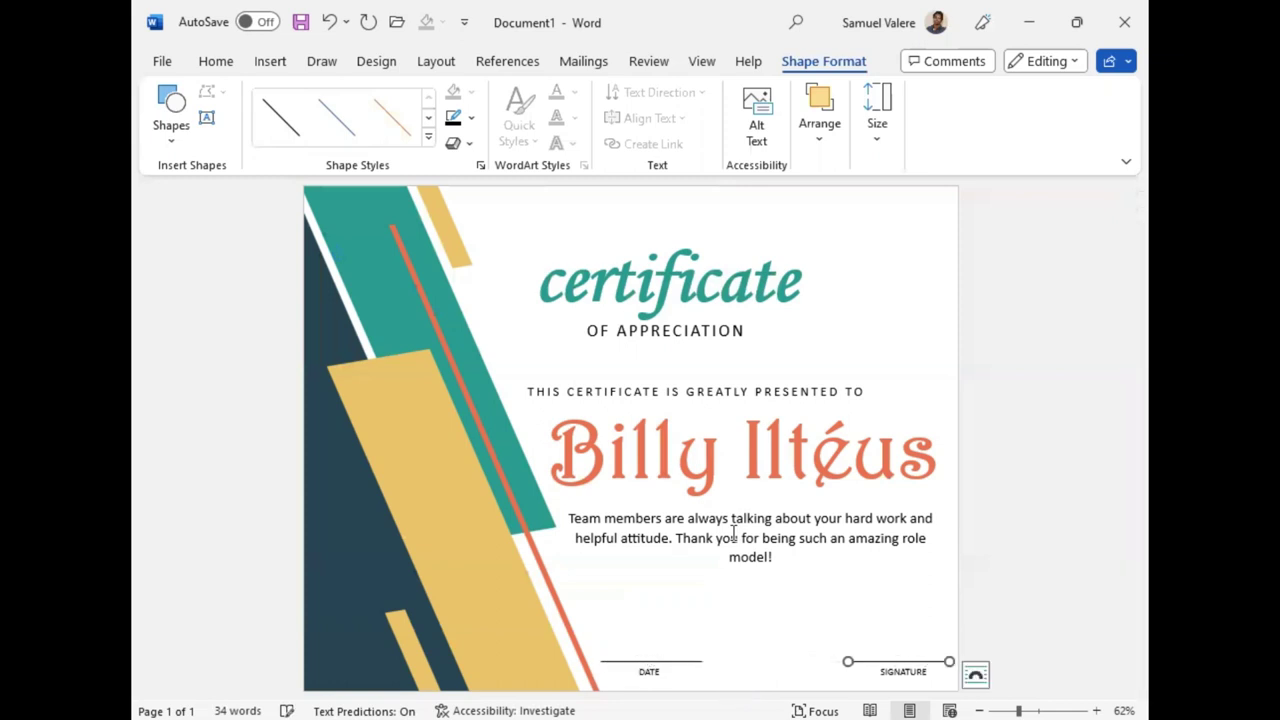
{"action": "key", "text": "Right"}
{"action": "key", "text": "Right"}
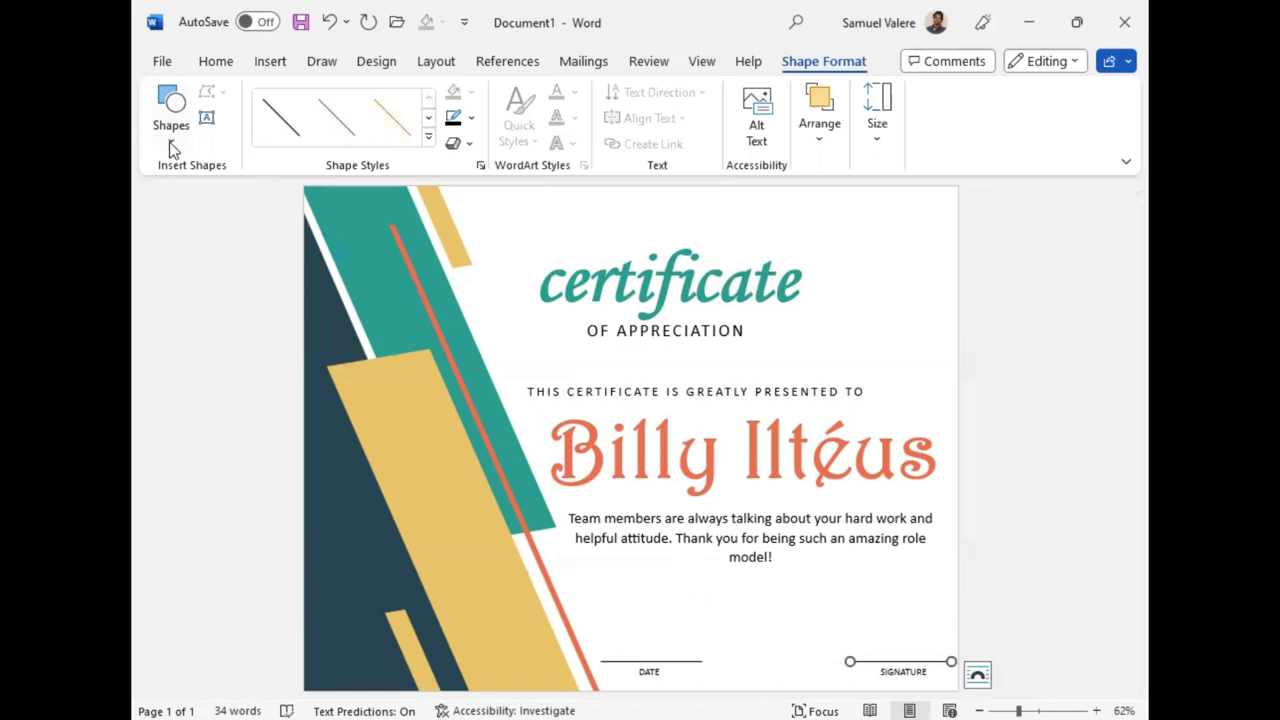
Step: Draw a starburst at the top right of the page with shallower points
{"action": "left_click", "coordinate": [170, 138]}
{"action": "scroll", "coordinate": [270, 540], "scroll_direction": "down", "scroll_amount": 1}
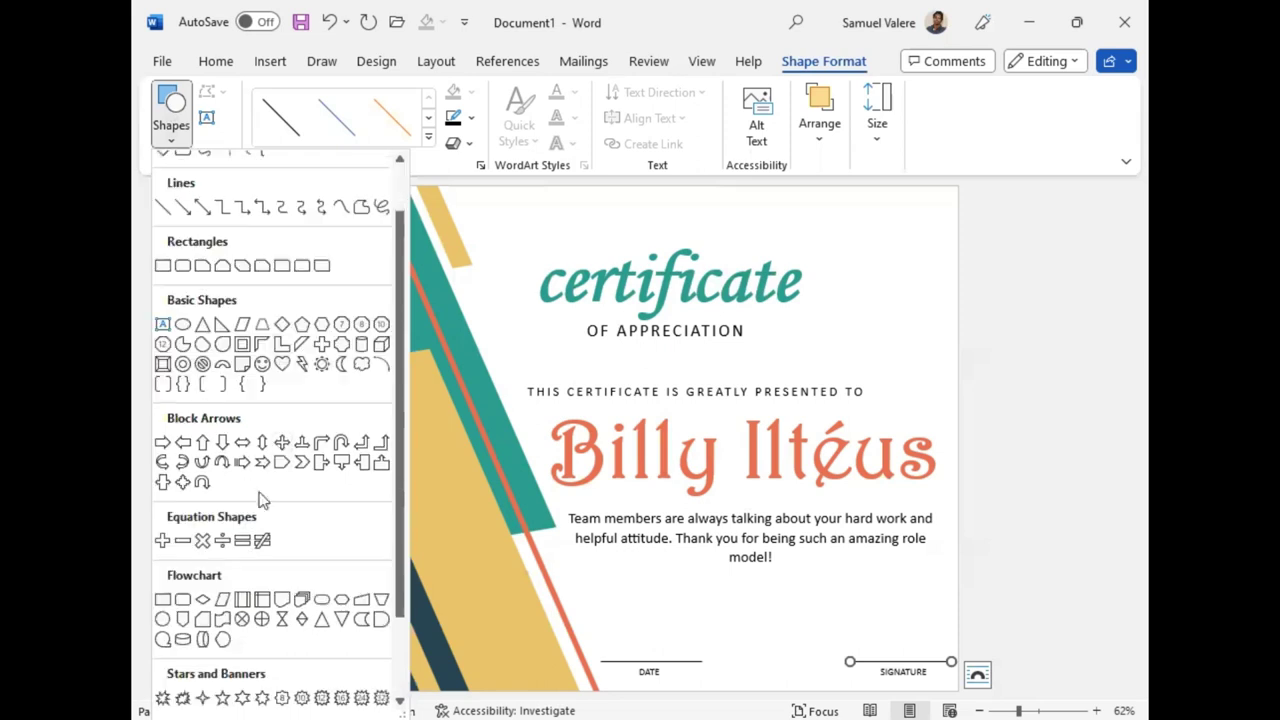
{"action": "scroll", "coordinate": [322, 488], "scroll_direction": "down", "scroll_amount": 2}
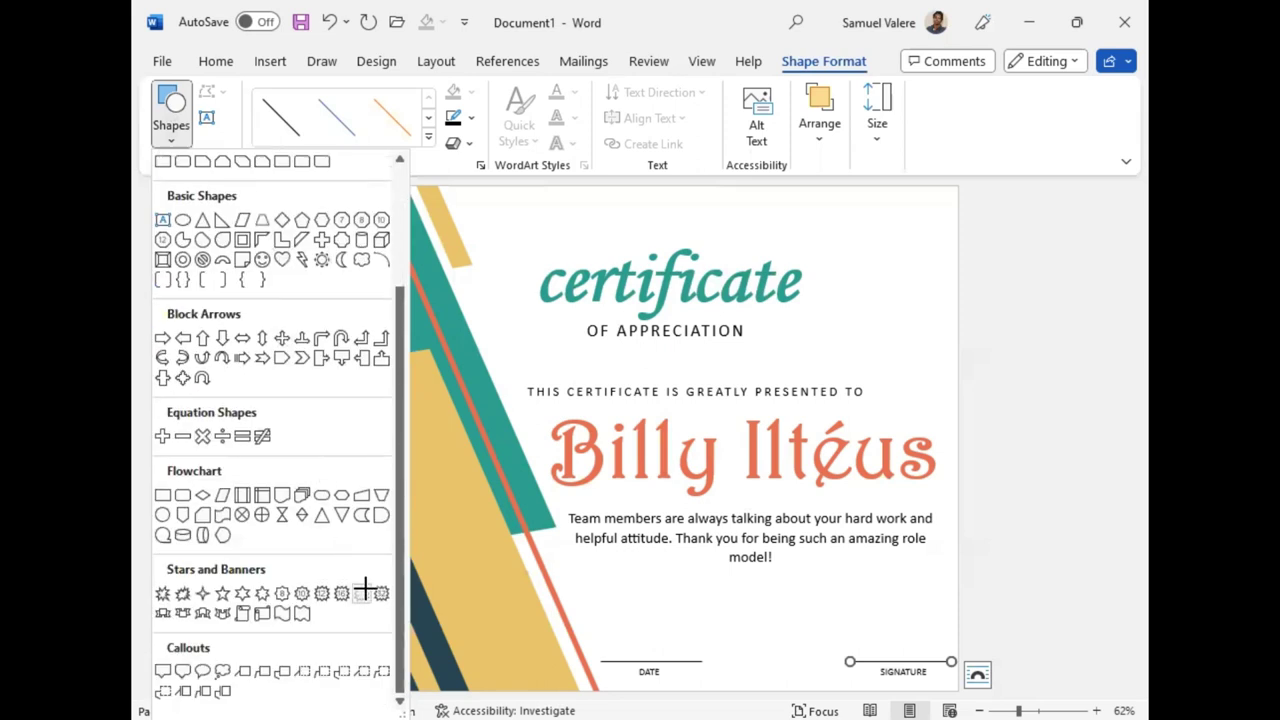
{"action": "left_click", "coordinate": [366, 592]}
{"action": "left_click_drag", "start_coordinate": [852, 291], "coordinate": [931, 380]}
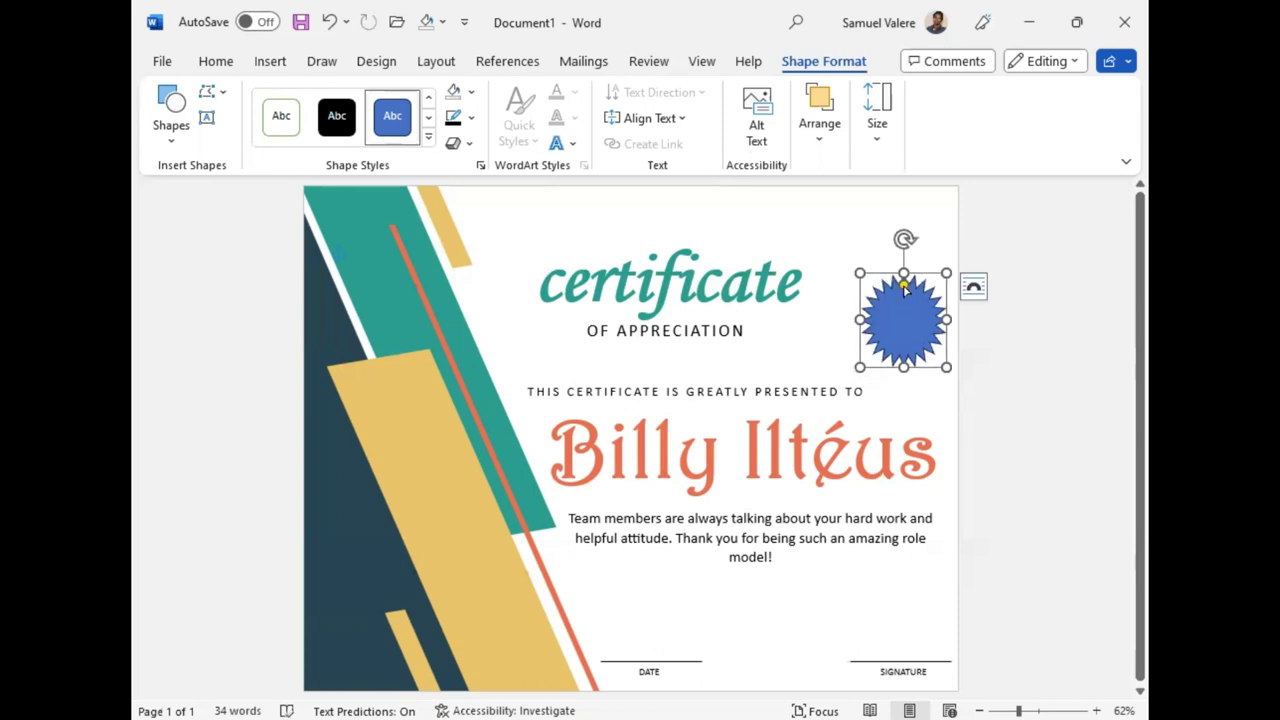
{"action": "left_click_drag", "start_coordinate": [904, 289], "coordinate": [901, 287]}
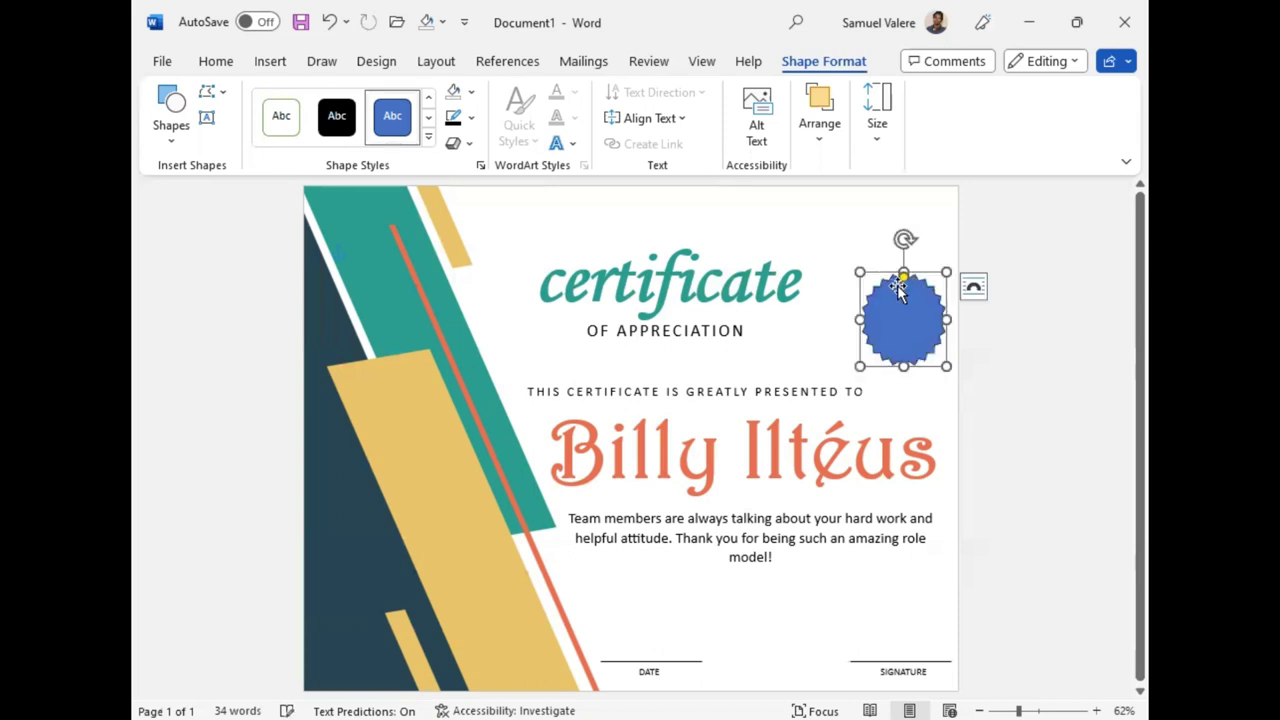
Step: Give the seal a bevelled 3-D preset and gold fill, then enlarge and raise it
{"action": "left_click", "coordinate": [471, 118]}
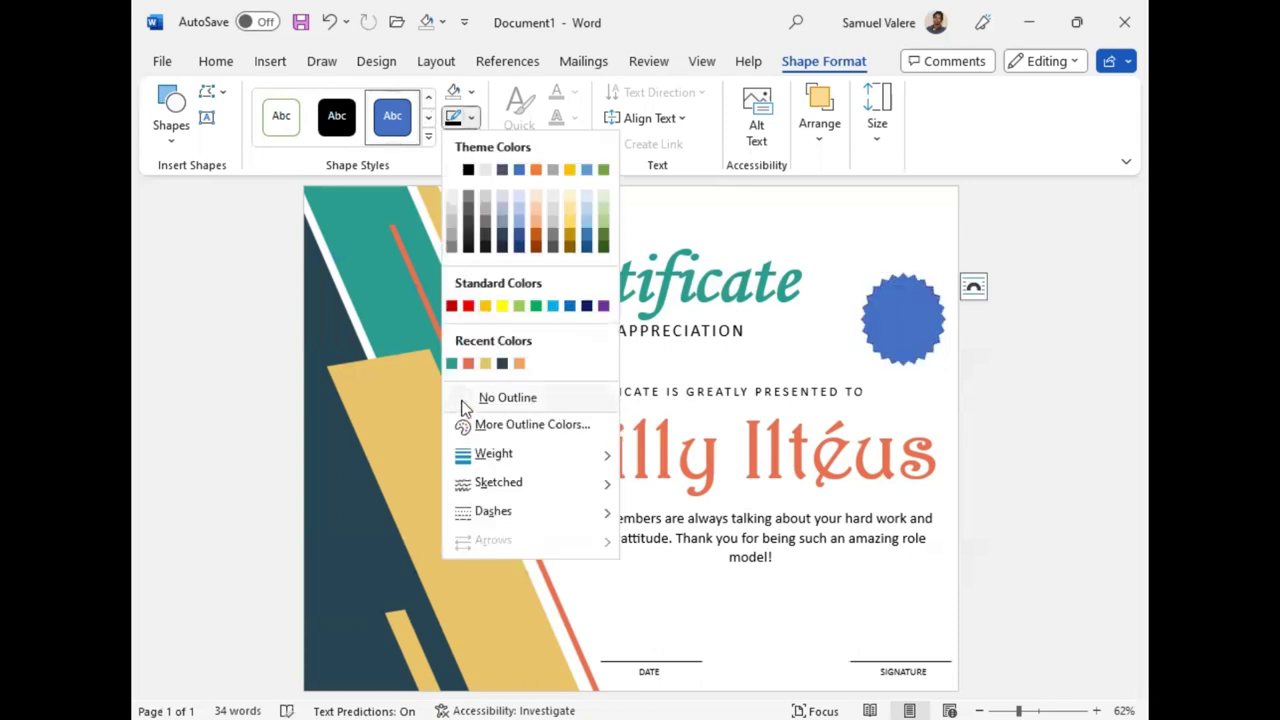
{"action": "left_click", "coordinate": [460, 143]}
{"action": "left_click", "coordinate": [460, 143]}
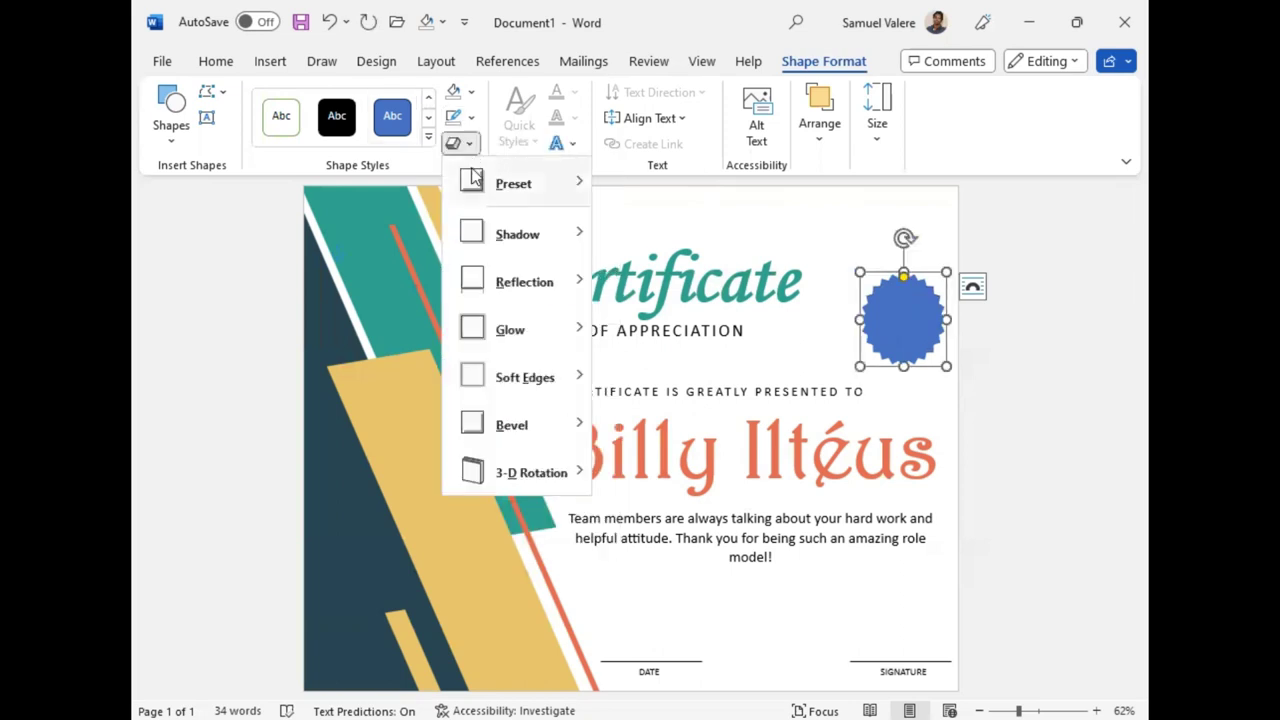
{"action": "mouse_move", "coordinate": [515, 183]}
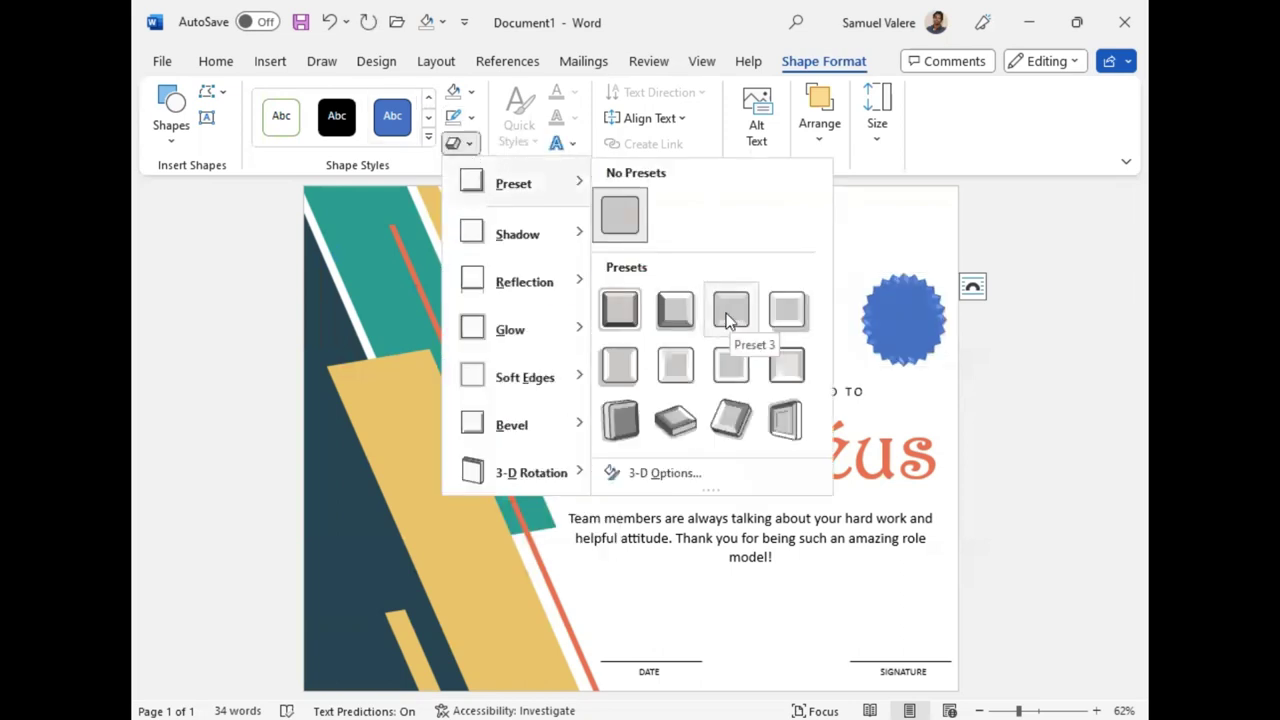
{"action": "left_click", "coordinate": [723, 318]}
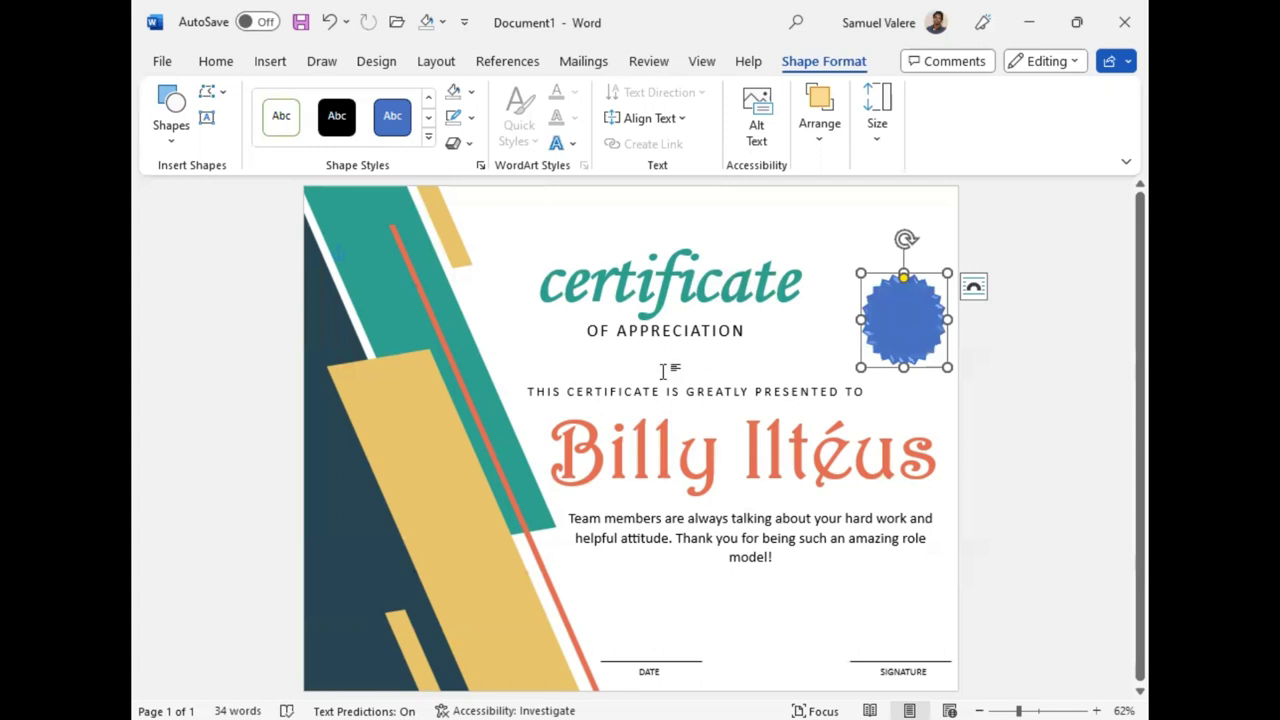
{"action": "left_click", "coordinate": [470, 92]}
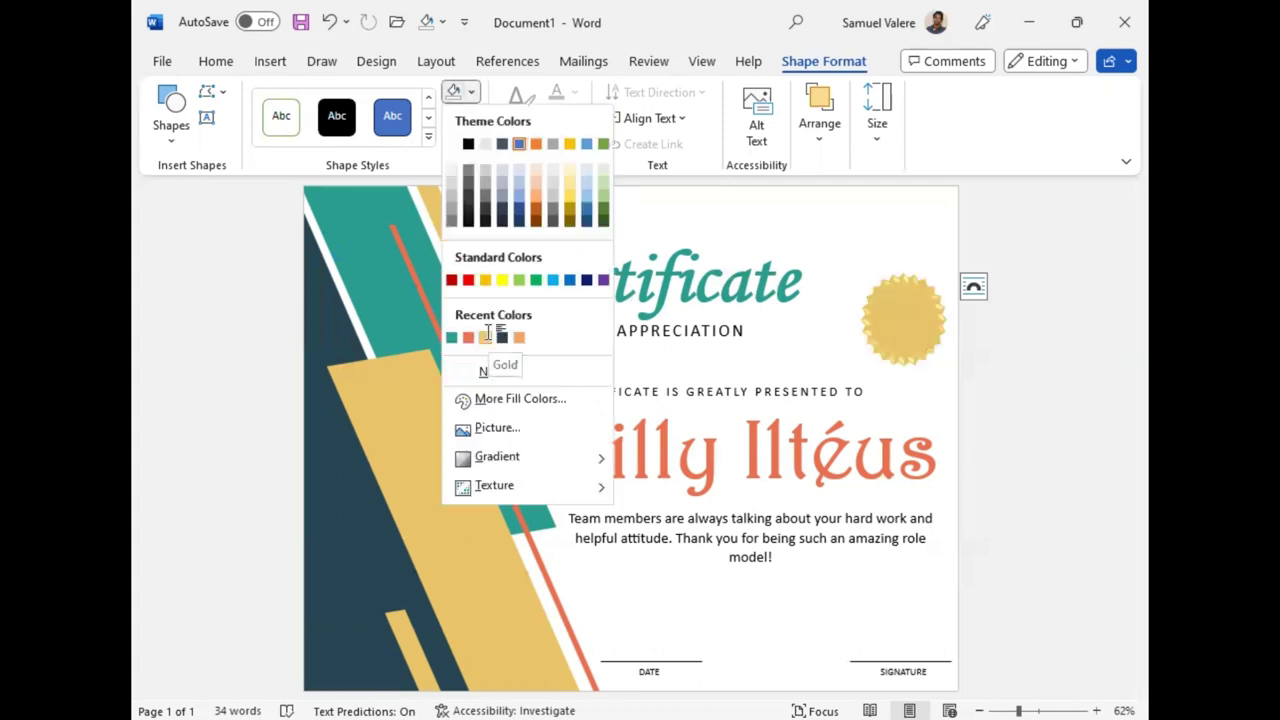
{"action": "left_click", "coordinate": [485, 336]}
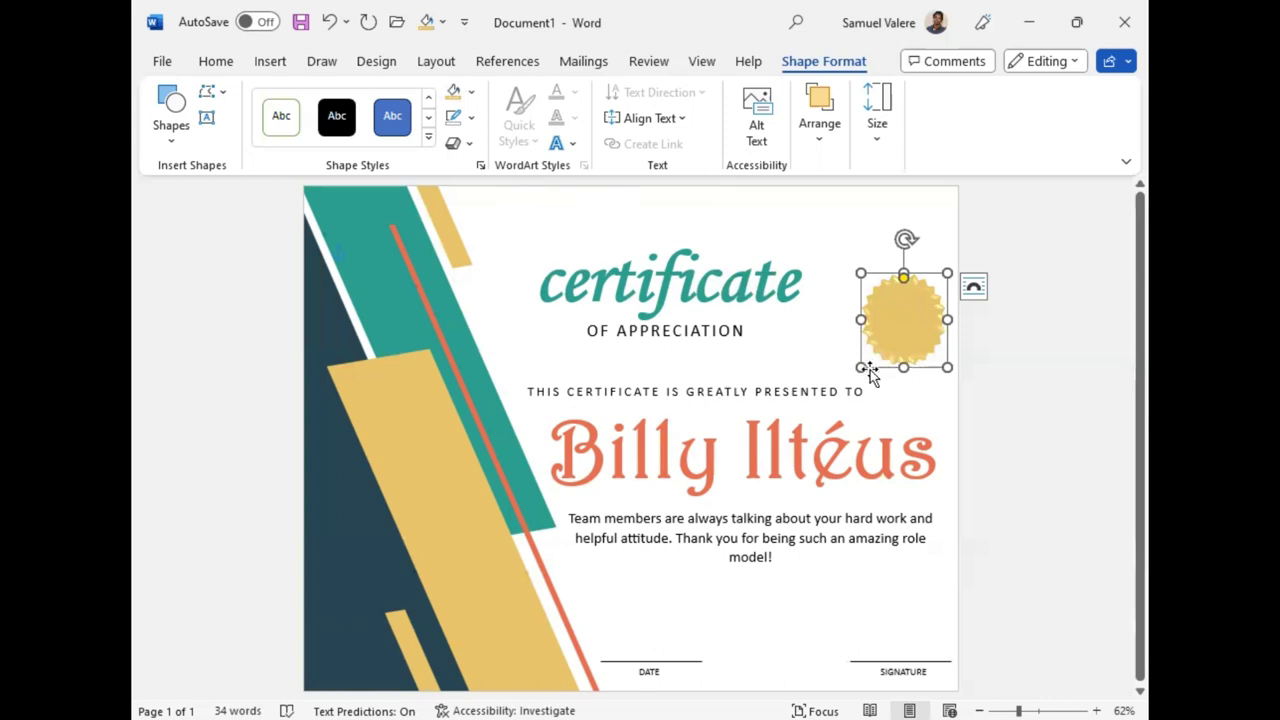
{"action": "left_click_drag", "start_coordinate": [860, 367], "coordinate": [855, 371]}
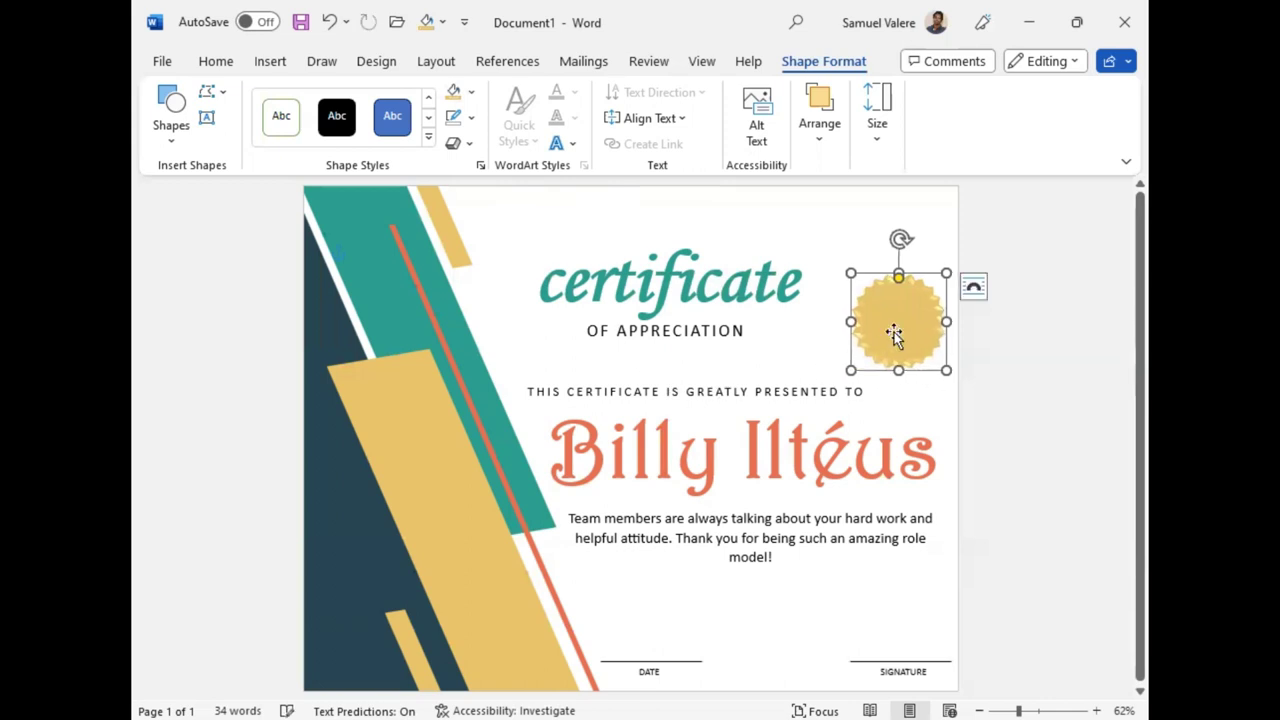
{"action": "left_click_drag", "start_coordinate": [900, 331], "coordinate": [898, 304]}
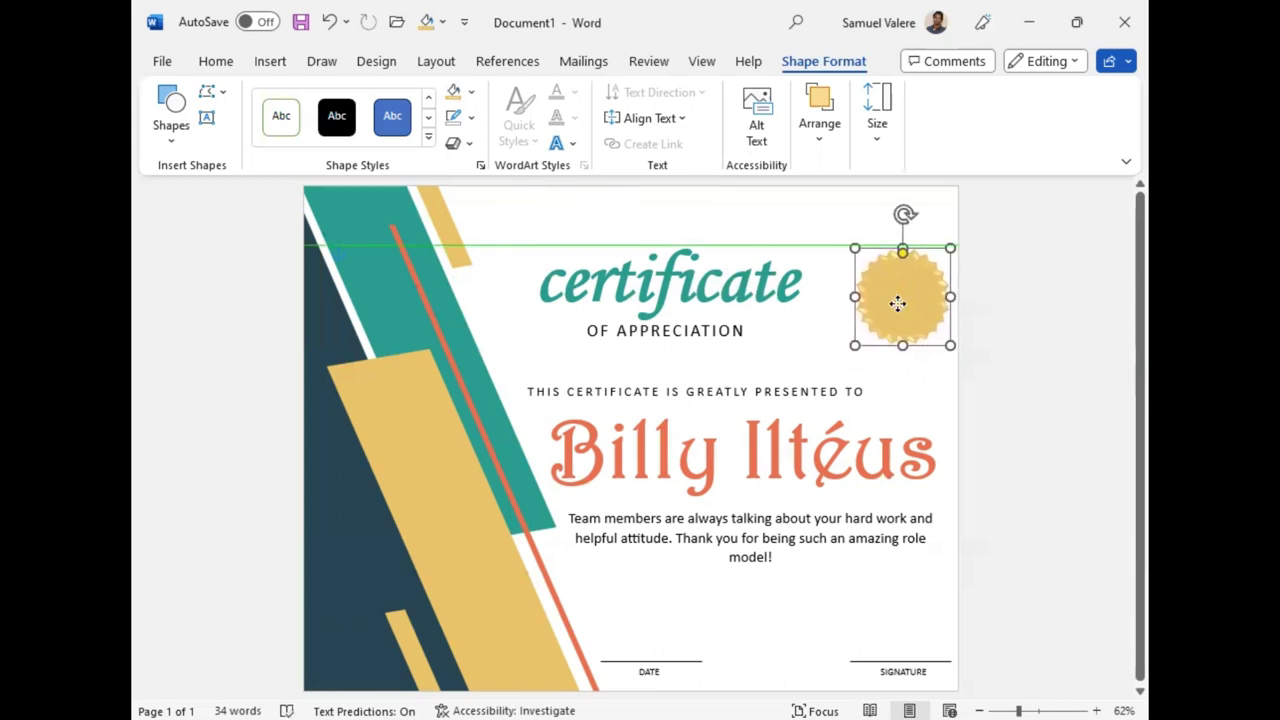
Step: Draw a chevron, rotate and flip it horizontally, and place it under the seal
{"action": "left_click", "coordinate": [166, 140]}
{"action": "scroll", "coordinate": [265, 320], "scroll_direction": "down", "scroll_amount": 1}
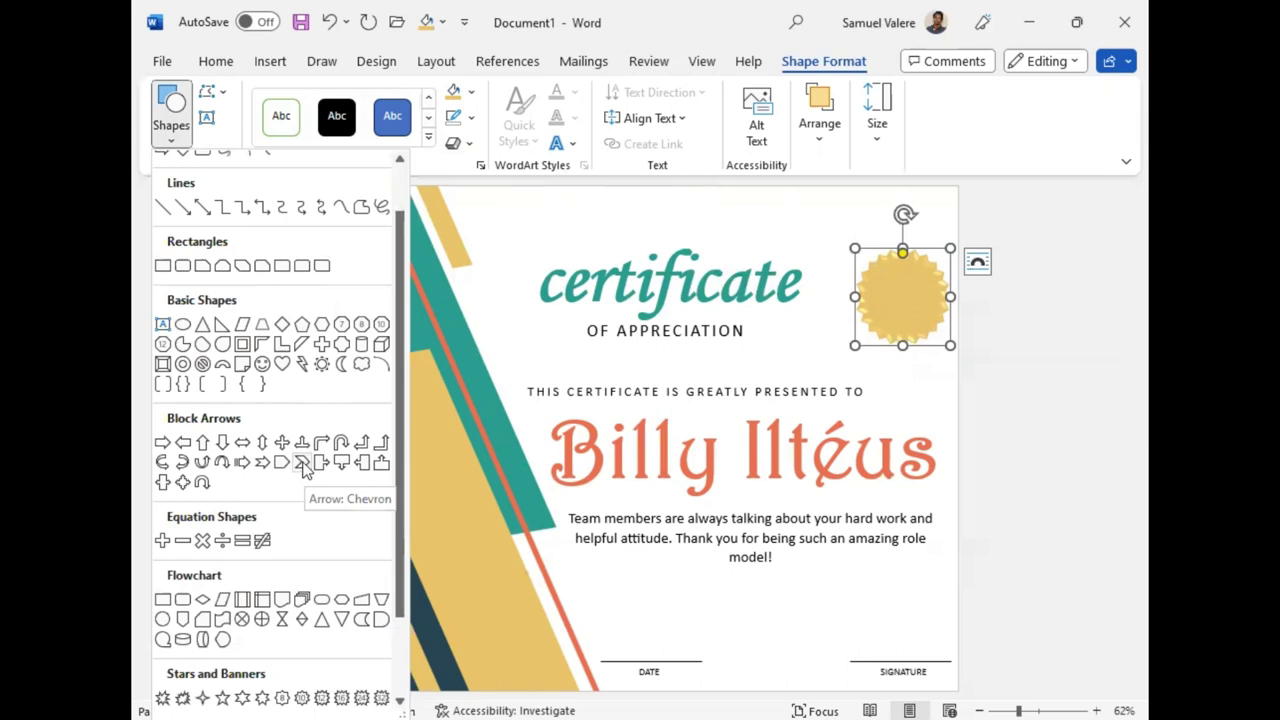
{"action": "left_click", "coordinate": [317, 471]}
{"action": "left_click_drag", "start_coordinate": [882, 347], "coordinate": [946, 375]}
{"action": "mouse_move", "coordinate": [914, 311]}
{"action": "left_mouse_down"}
{"action": "mouse_move", "coordinate": [848, 347]}
{"action": "mouse_move", "coordinate": [916, 366]}
{"action": "mouse_move", "coordinate": [905, 319]}
{"action": "mouse_move", "coordinate": [851, 350]}
{"action": "mouse_move", "coordinate": [897, 368]}
{"action": "left_mouse_up"}
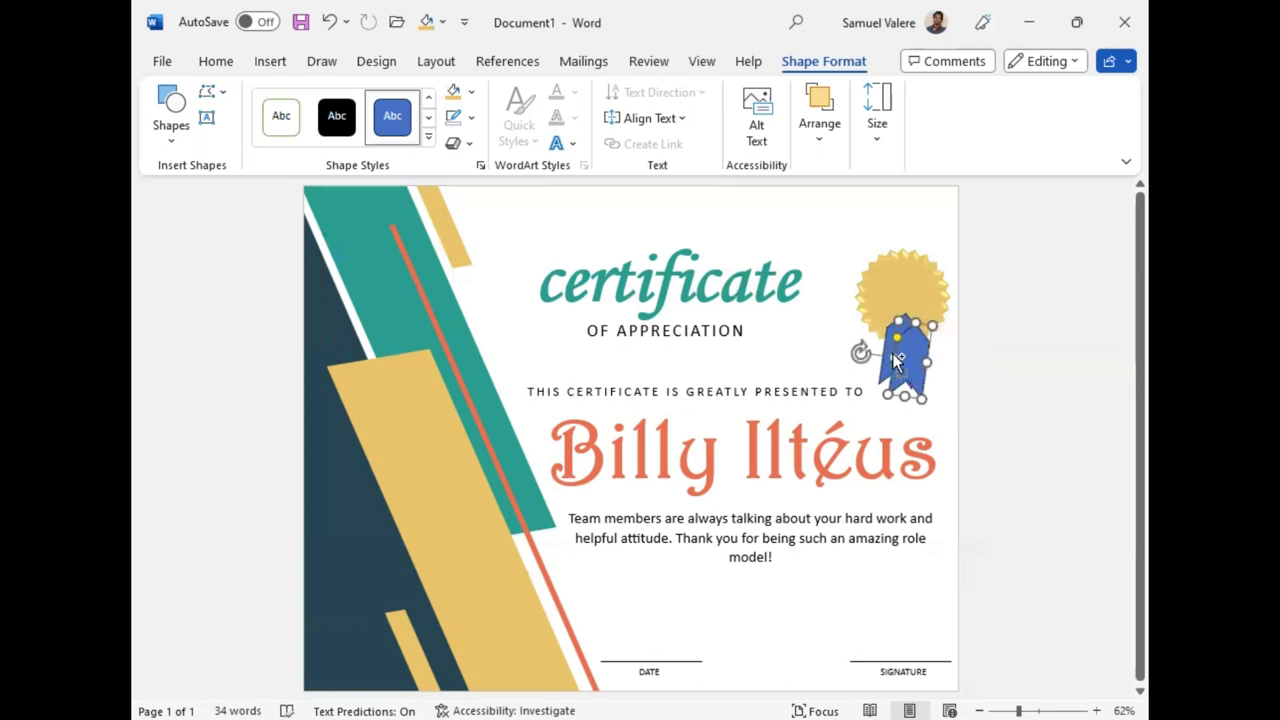
{"action": "left_click", "coordinate": [821, 138]}
{"action": "left_click", "coordinate": [1110, 240]}
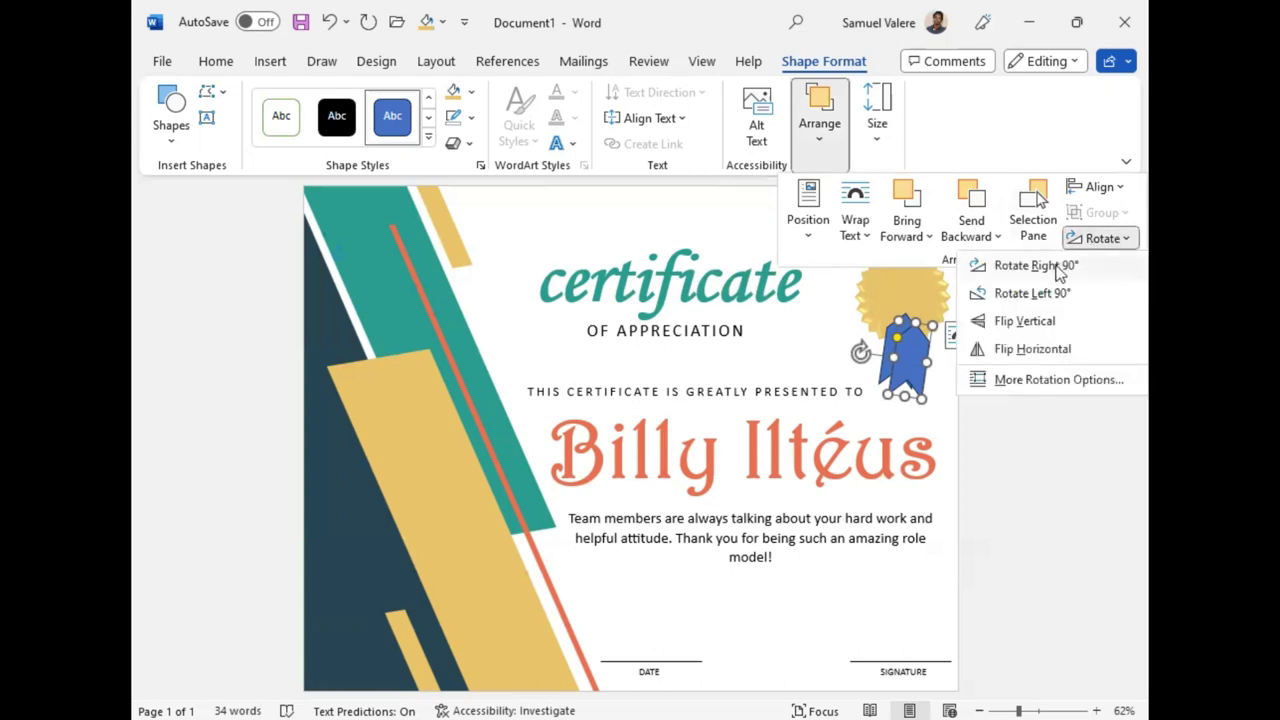
{"action": "left_click", "coordinate": [1030, 347]}
{"action": "mouse_move", "coordinate": [912, 368]}
{"action": "left_mouse_down"}
{"action": "mouse_move", "coordinate": [905, 343]}
{"action": "mouse_move", "coordinate": [950, 337]}
{"action": "mouse_move", "coordinate": [895, 354]}
{"action": "mouse_move", "coordinate": [845, 332]}
{"action": "left_mouse_up"}
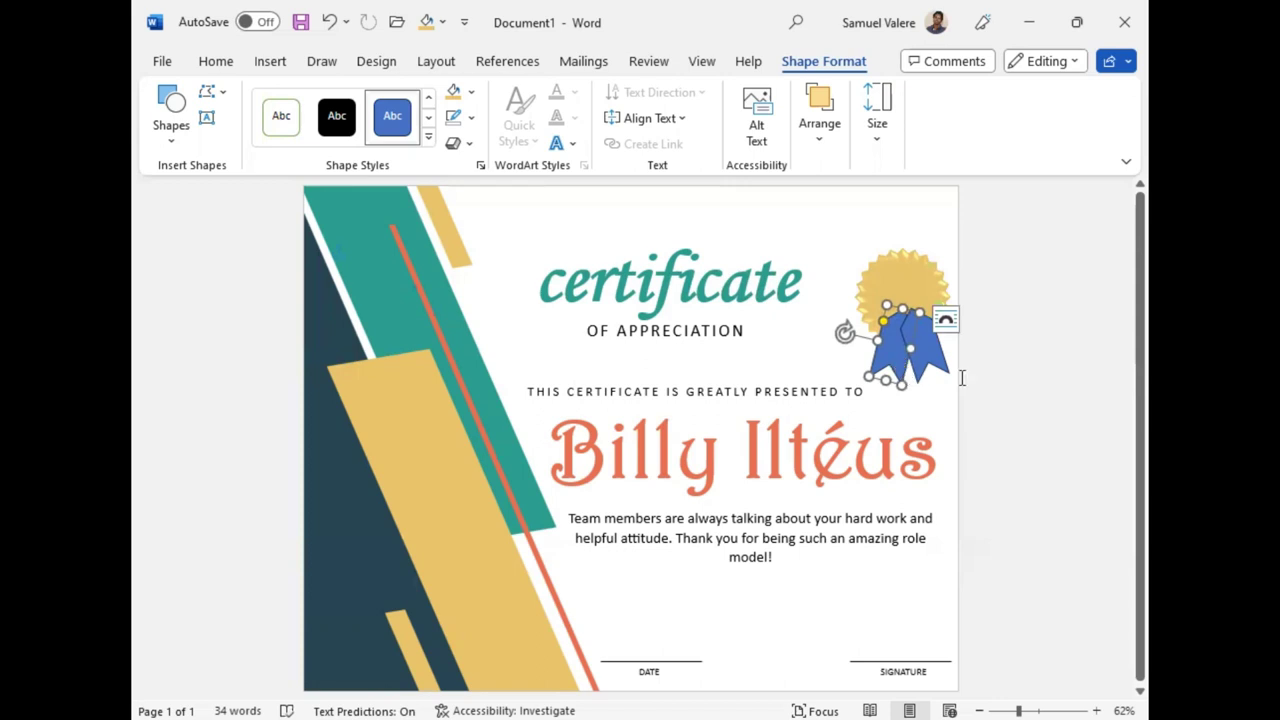
Step: Group the chevron ribbon tails with the seal and send them behind it
{"action": "left_click", "coordinate": [1063, 342]}
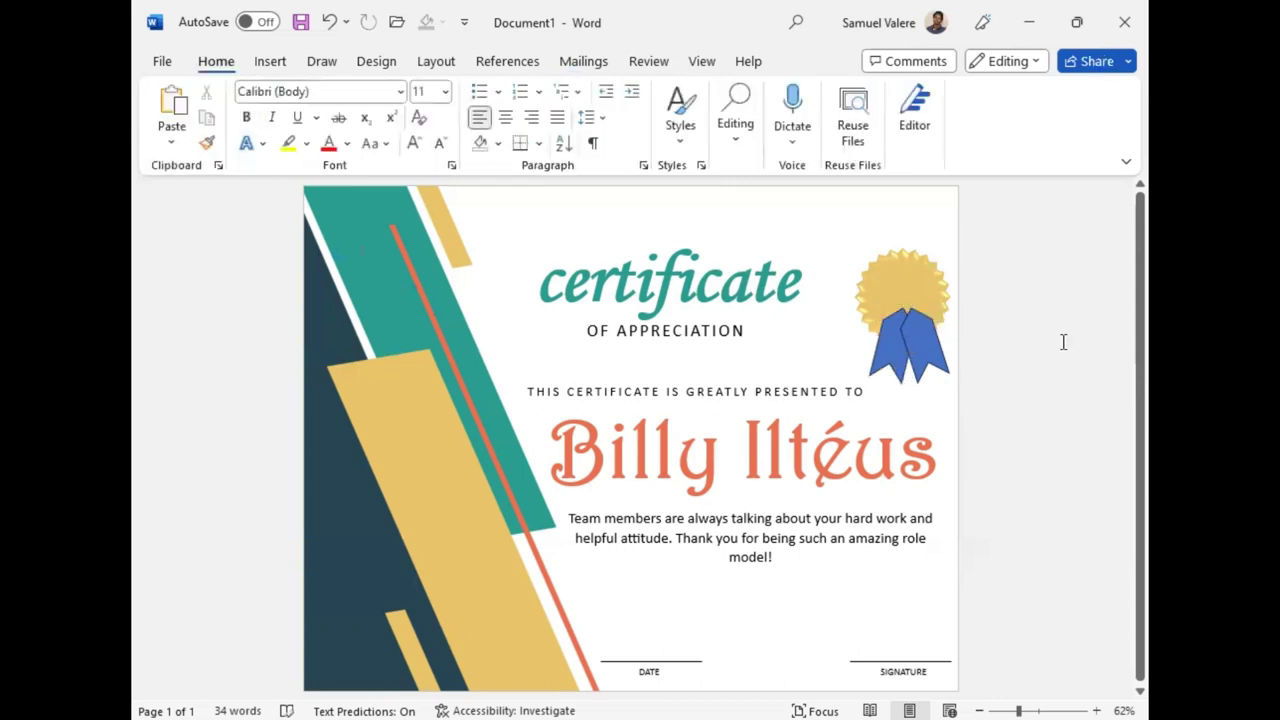
{"action": "left_click", "coordinate": [920, 350]}
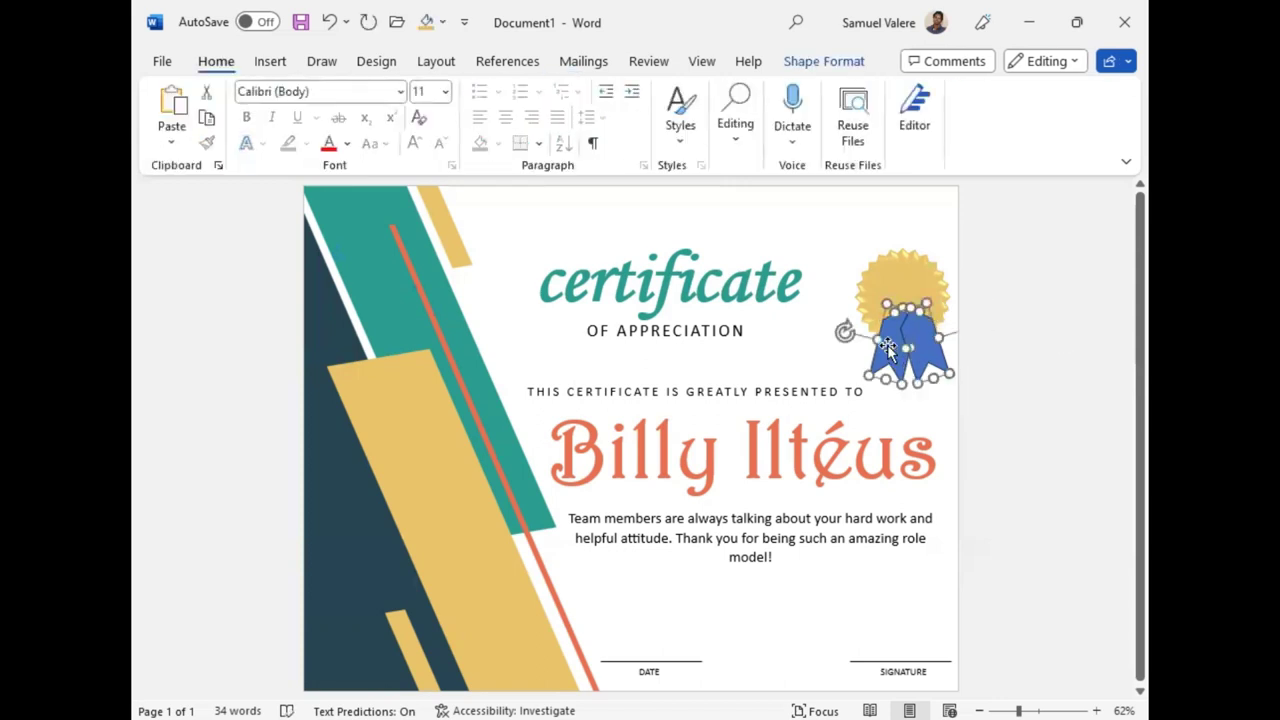
{"action": "left_click", "coordinate": [819, 62]}
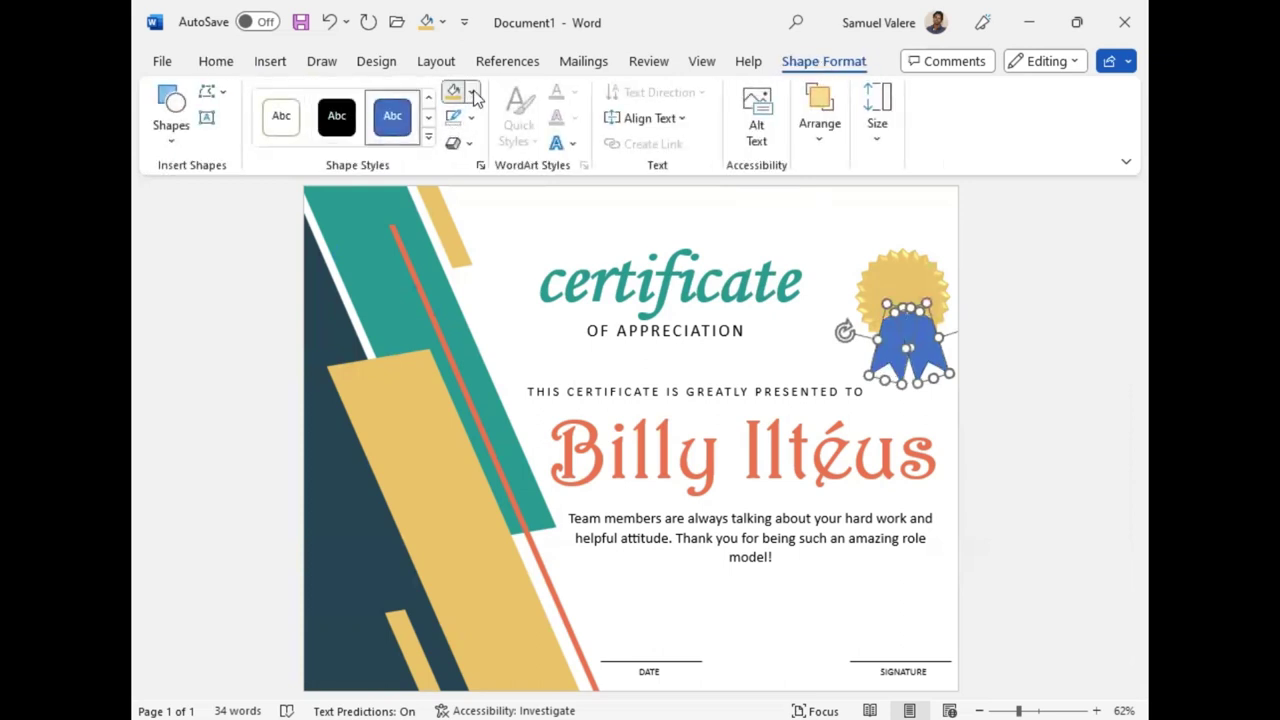
{"action": "left_click", "coordinate": [471, 92]}
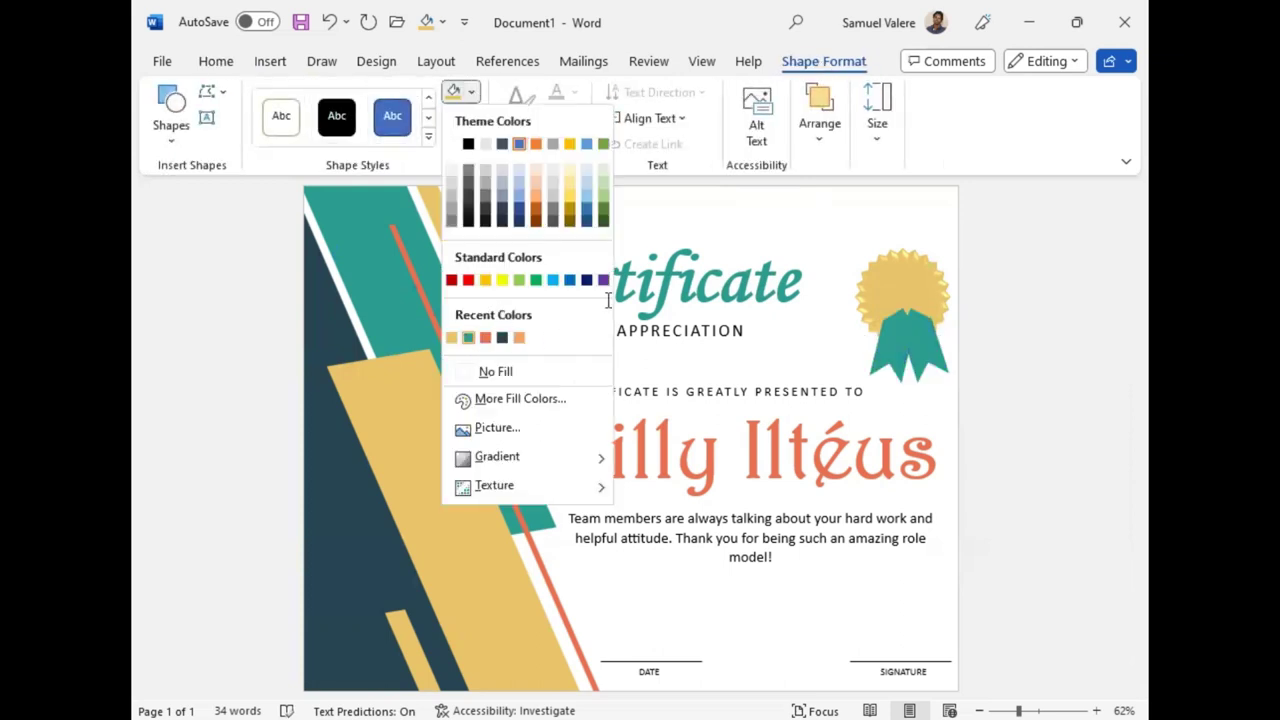
{"action": "key", "text": "Escape"}
{"action": "left_click", "coordinate": [813, 138]}
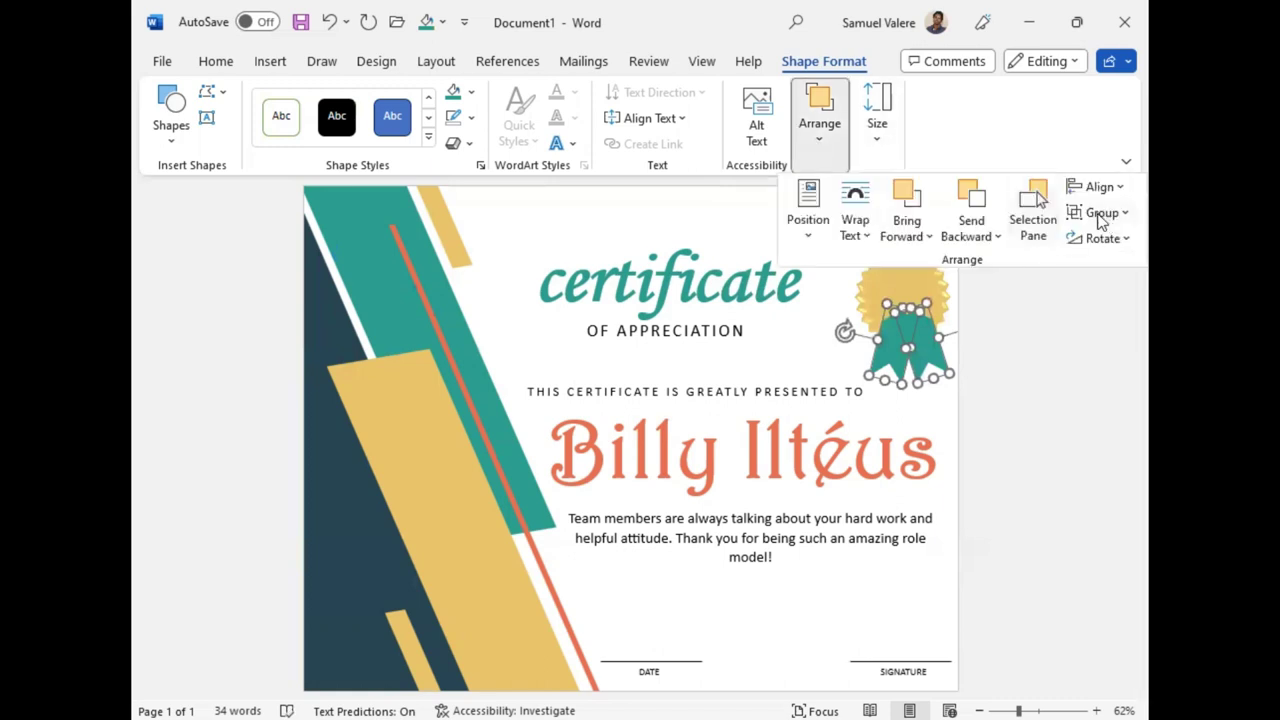
{"action": "left_click", "coordinate": [1100, 213]}
{"action": "left_click", "coordinate": [1095, 241]}
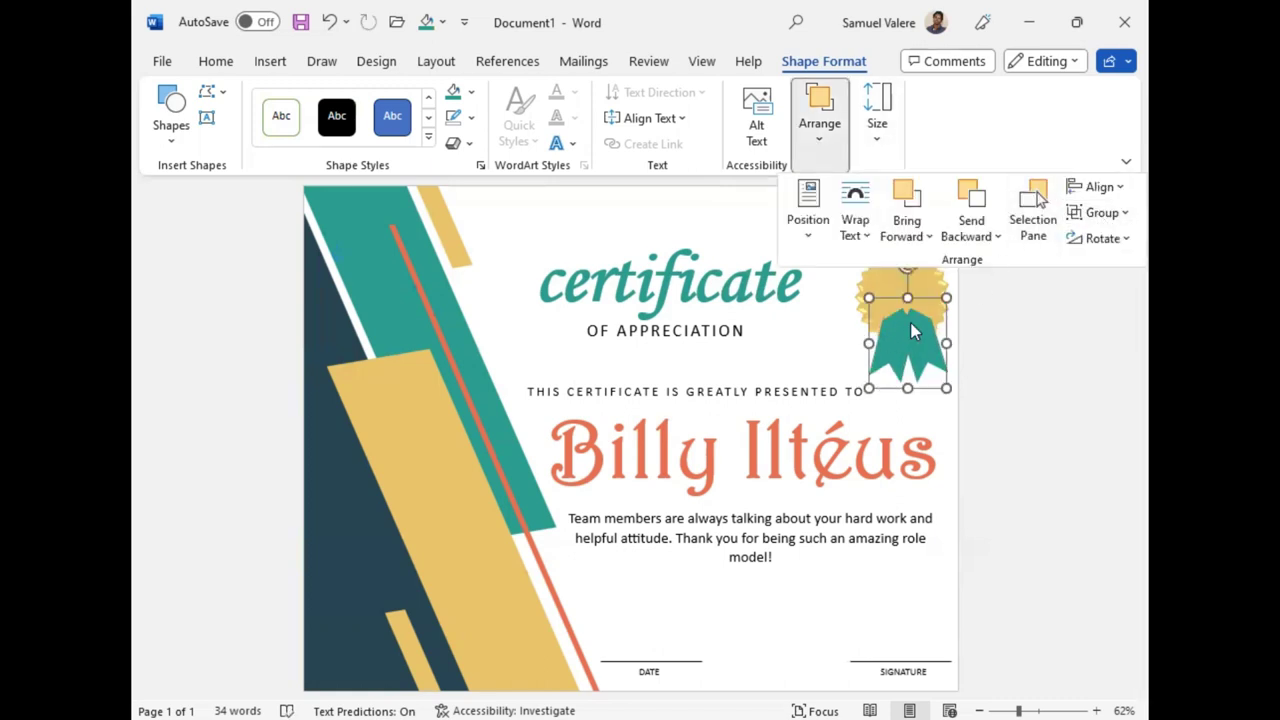
{"action": "left_click", "coordinate": [972, 200]}
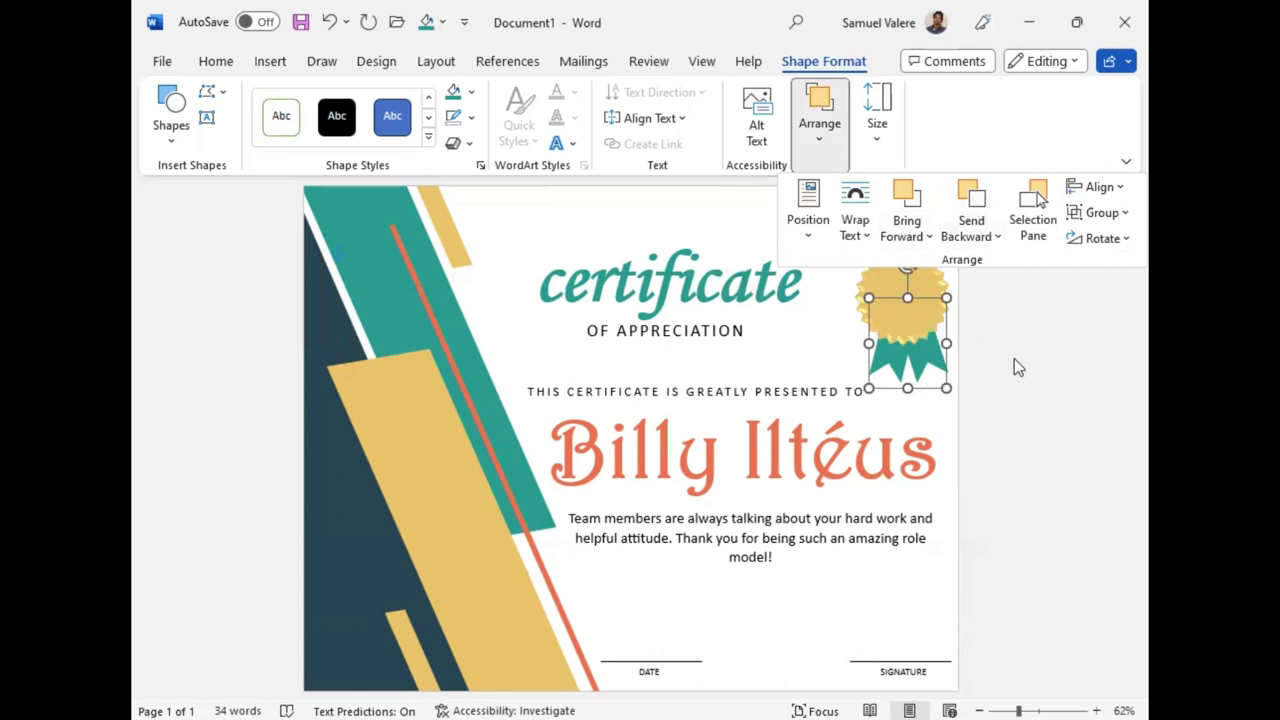
Step: Fine-tune the badge's position with small nudges down and up
{"action": "left_click_drag", "start_coordinate": [944, 376], "coordinate": [945, 377]}
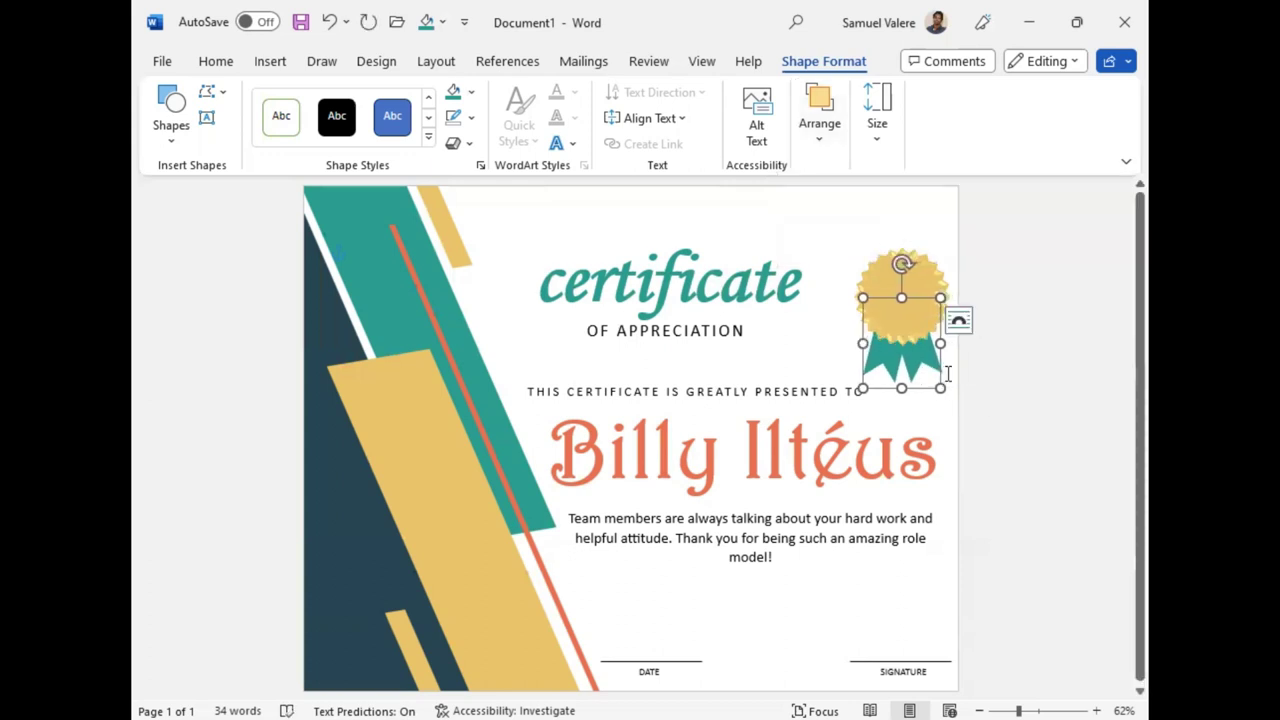
{"action": "key", "text": "Down"}
{"action": "key", "text": "Down"}
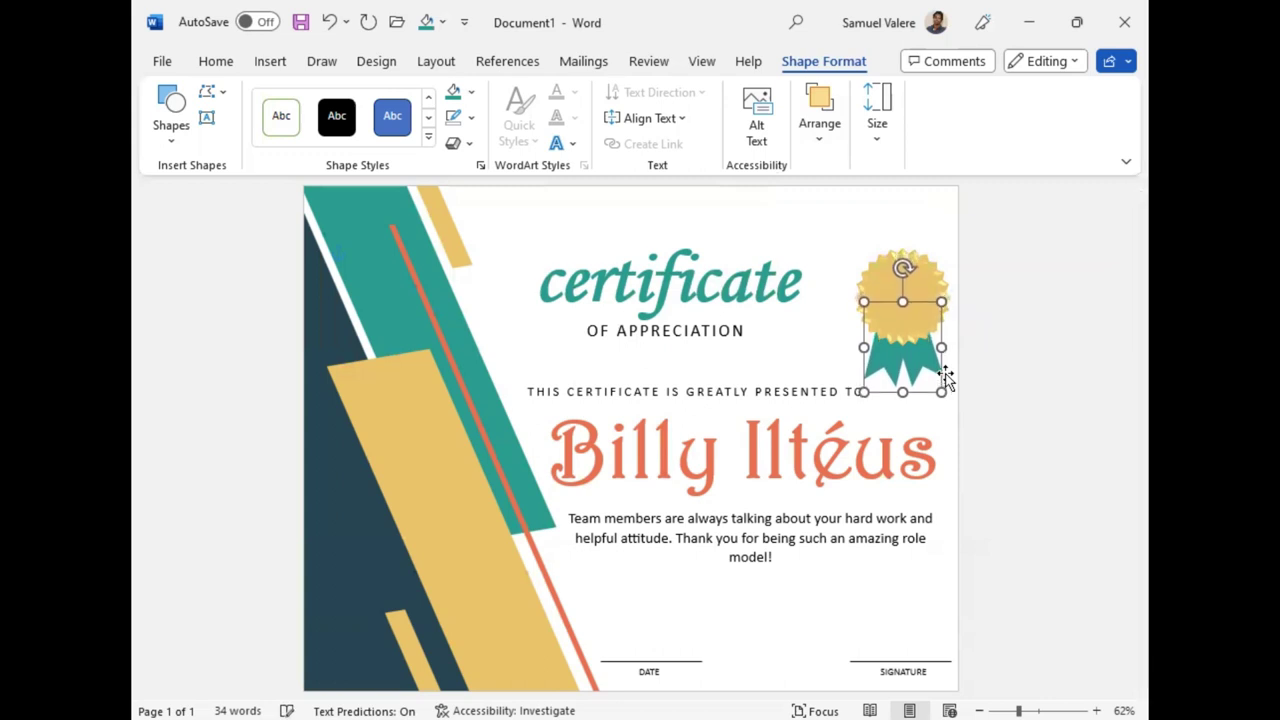
{"action": "key", "text": "Down"}
{"action": "key", "text": "Down"}
{"action": "key", "text": "Down"}
{"action": "key", "text": "Down"}
{"action": "key", "text": "Up"}
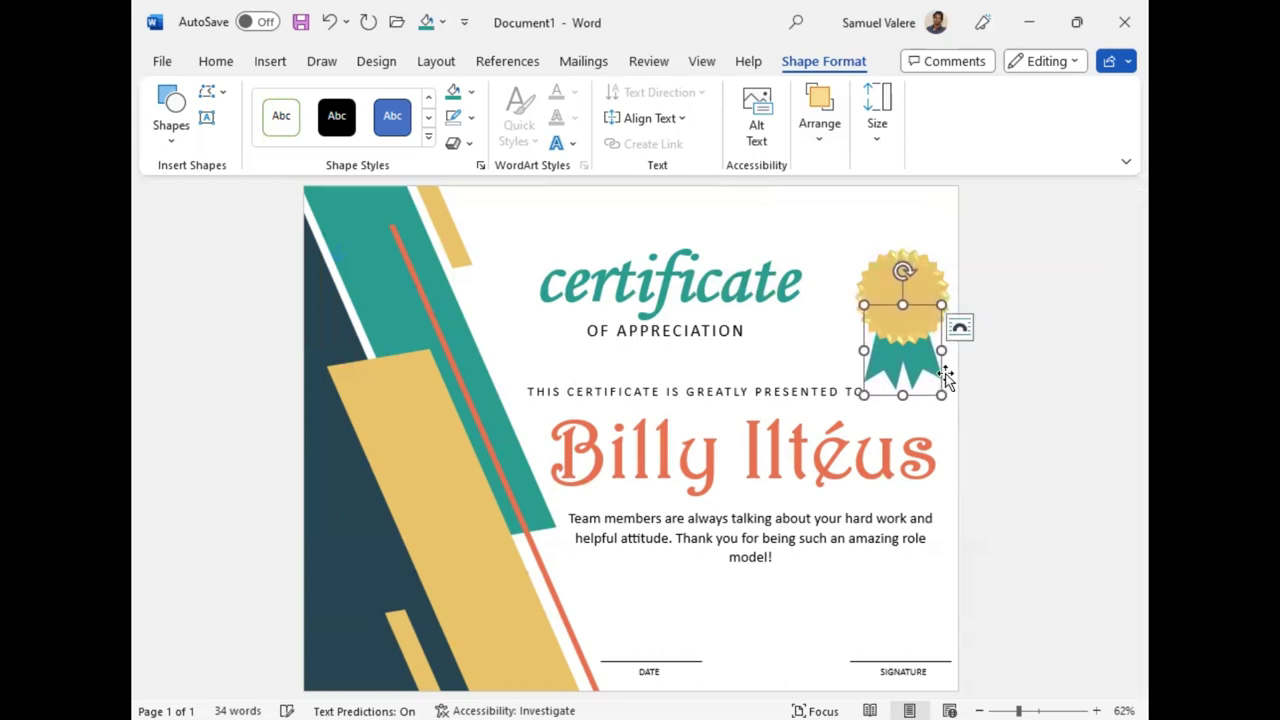
{"action": "key", "text": "Up"}
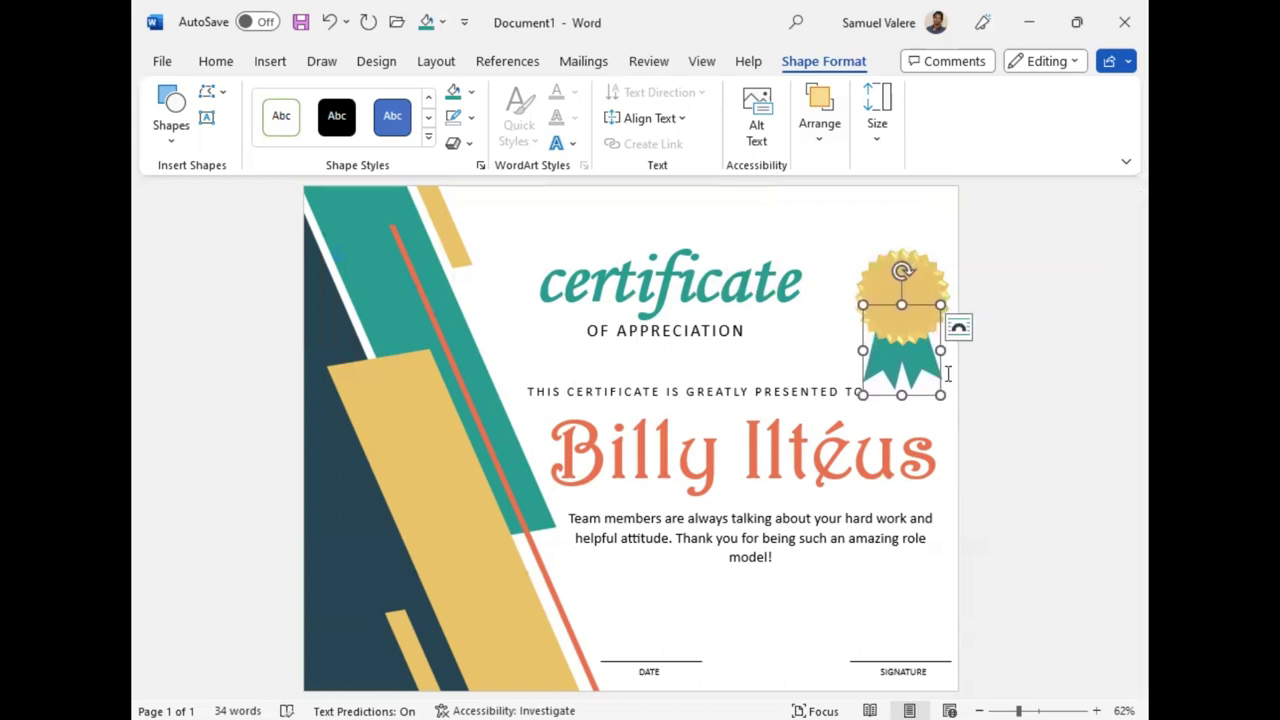
{"action": "key", "text": "Up"}
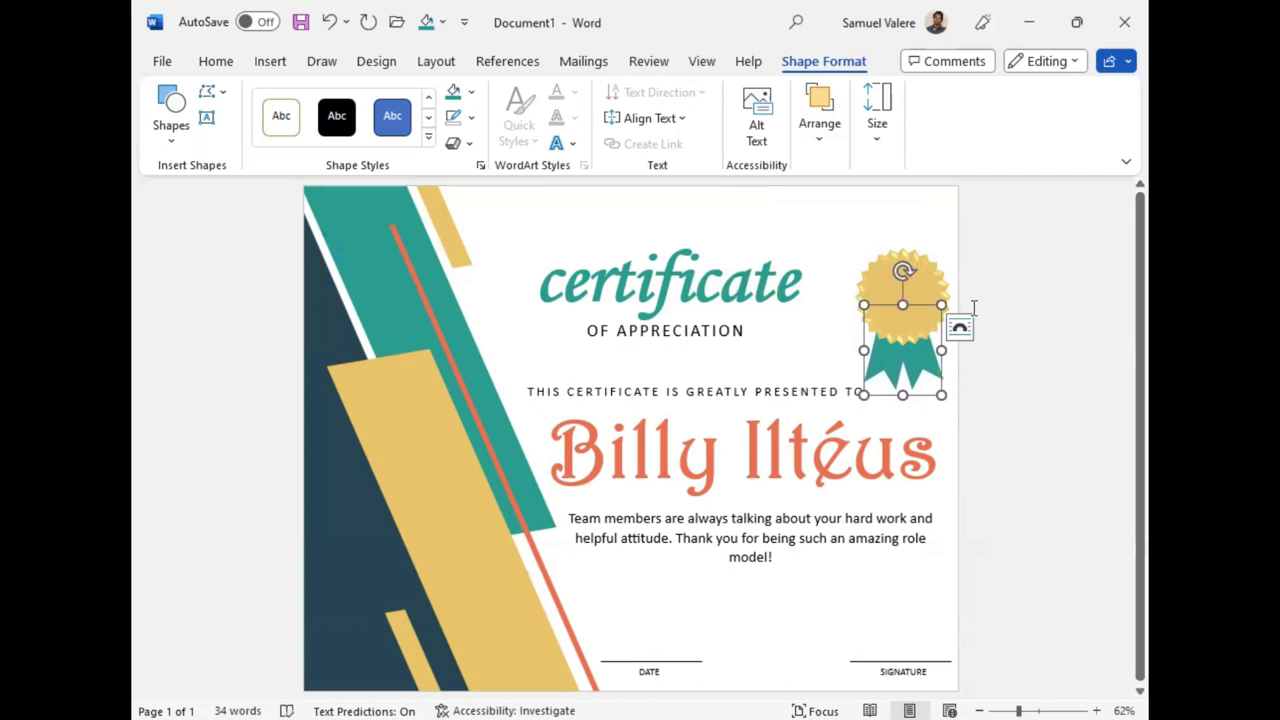
{"action": "left_click", "coordinate": [1022, 260]}
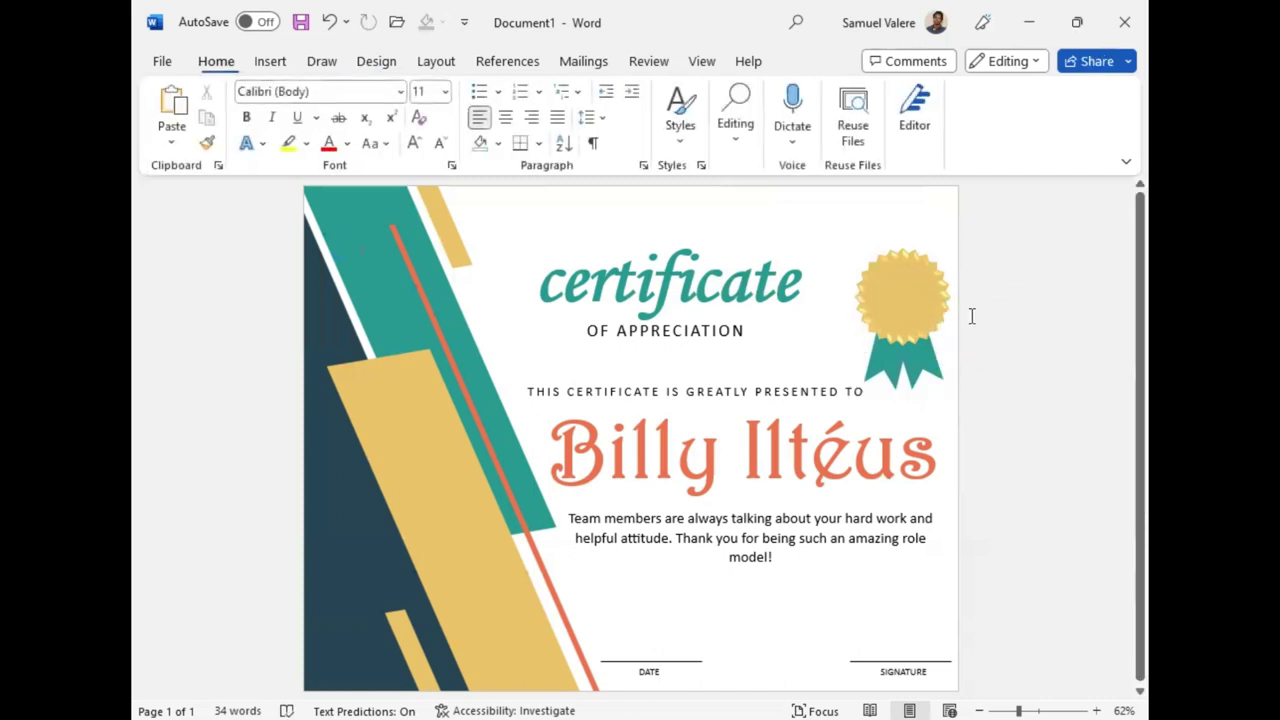
Step: Draw an oval over the centre of the seal and fill it red
{"action": "left_click", "coordinate": [268, 66]}
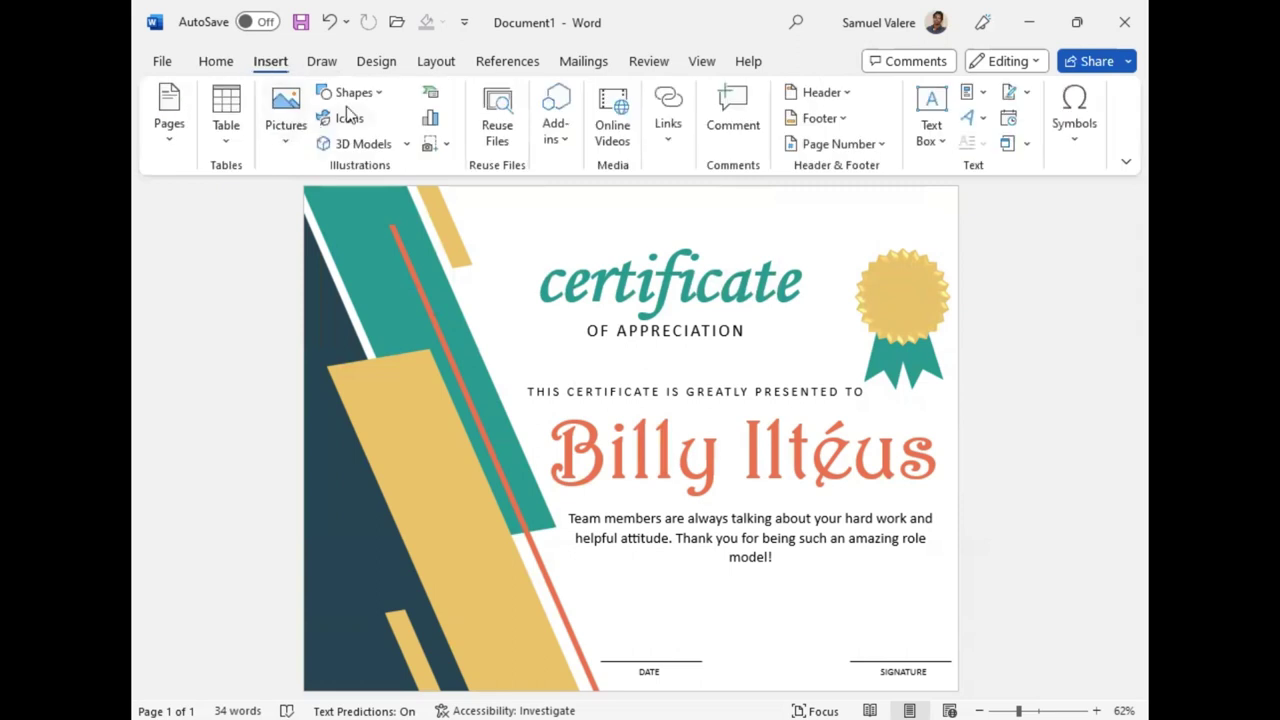
{"action": "left_click", "coordinate": [356, 94]}
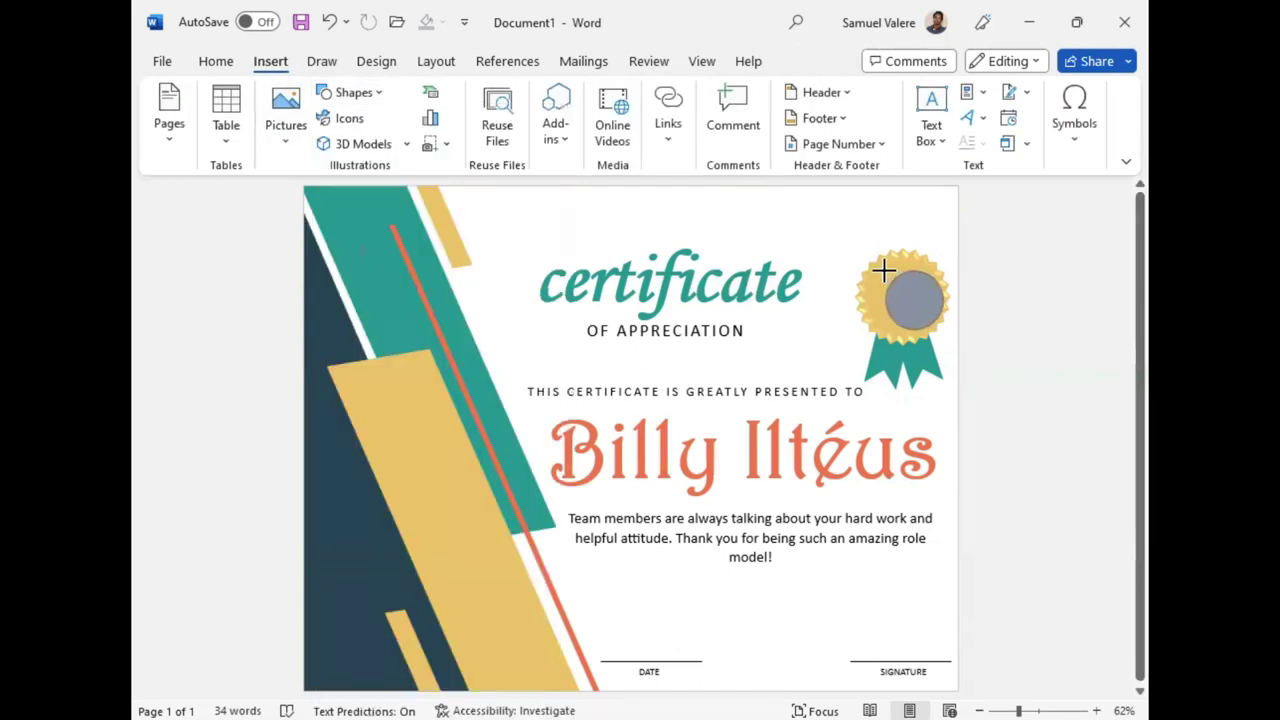
{"action": "mouse_move", "coordinate": [884, 270]}
{"action": "left_mouse_down"}
{"action": "mouse_move", "coordinate": [944, 332]}
{"action": "mouse_move", "coordinate": [894, 297]}
{"action": "mouse_move", "coordinate": [943, 335]}
{"action": "mouse_move", "coordinate": [902, 310]}
{"action": "left_mouse_up"}
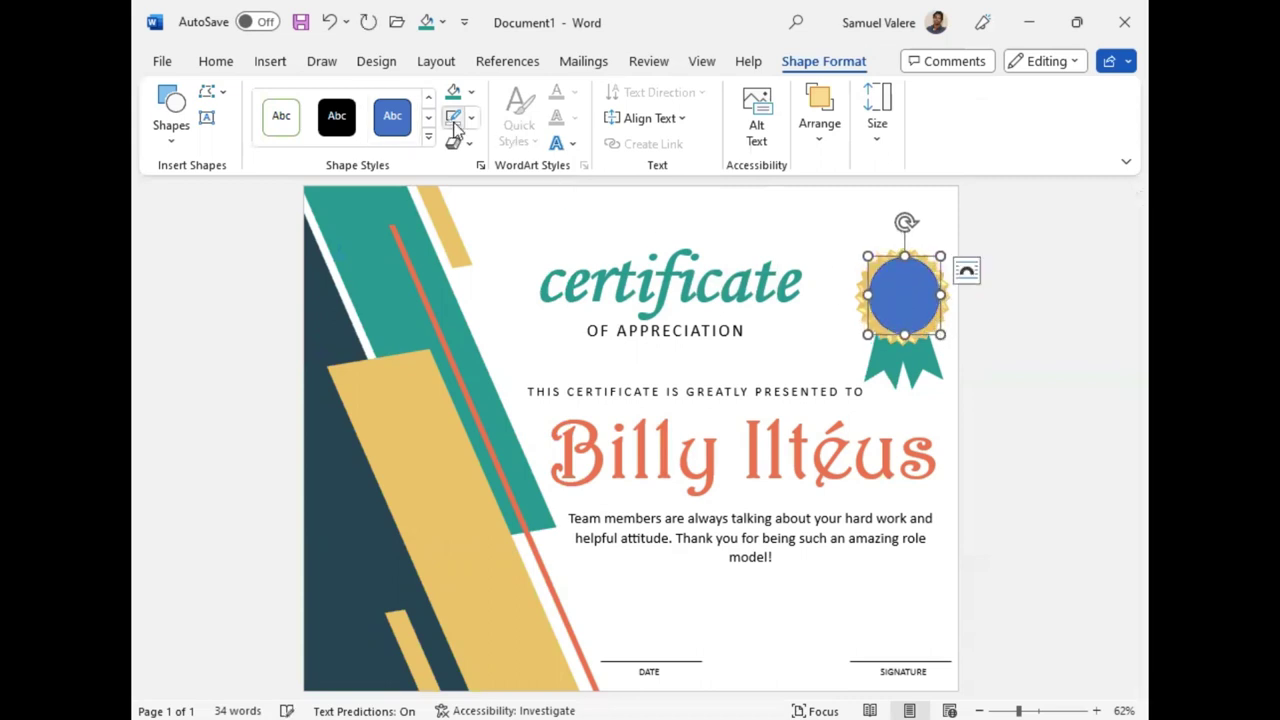
{"action": "left_click", "coordinate": [471, 92]}
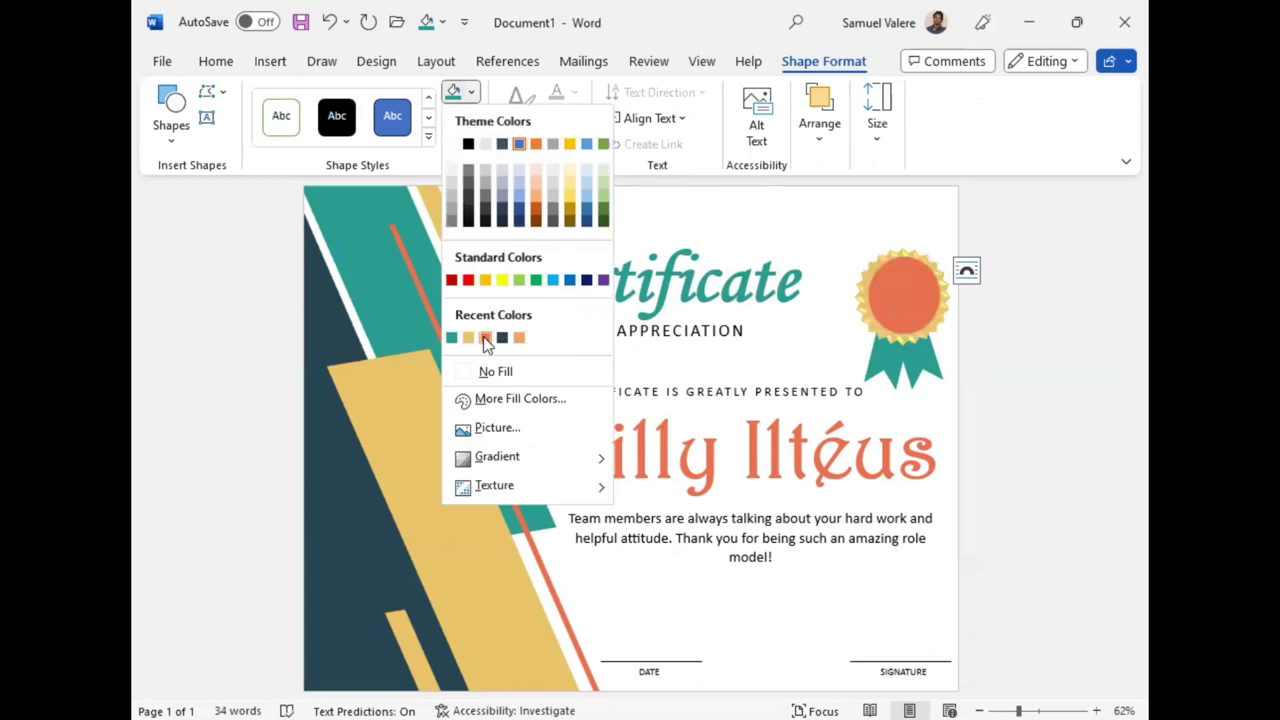
{"action": "left_click", "coordinate": [485, 338]}
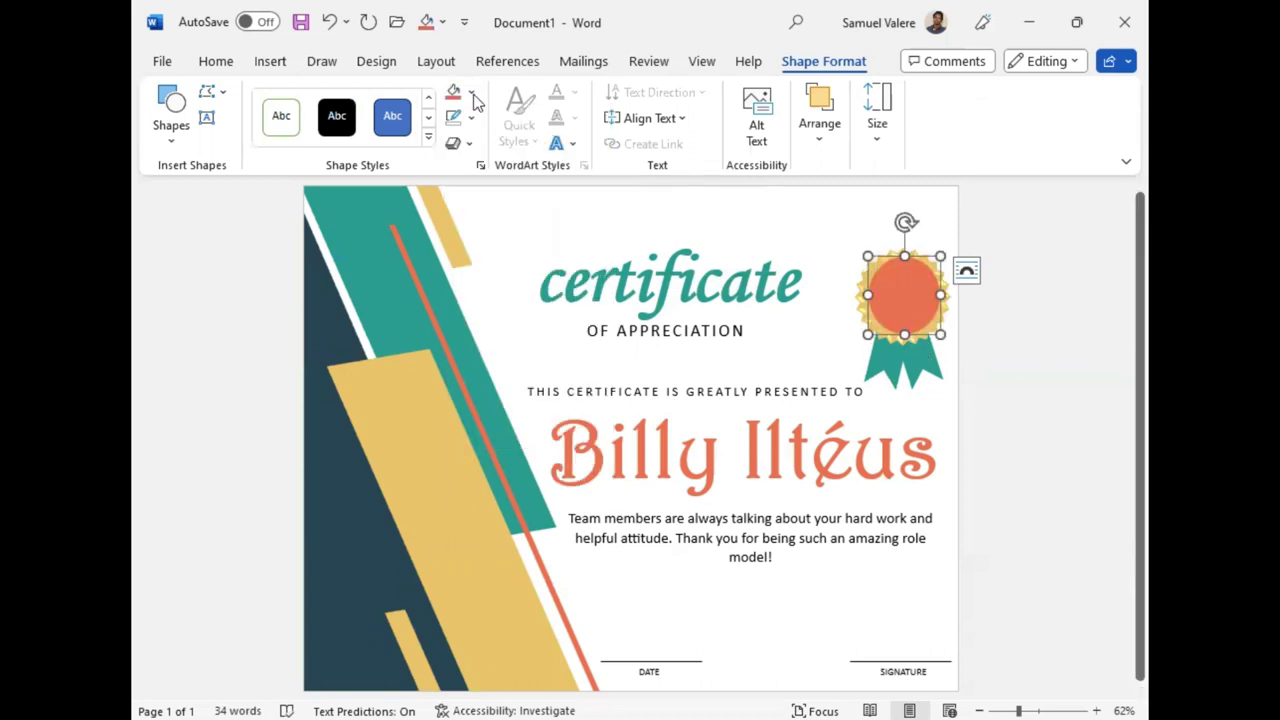
{"action": "left_click", "coordinate": [207, 120]}
{"action": "left_click", "coordinate": [206, 118]}
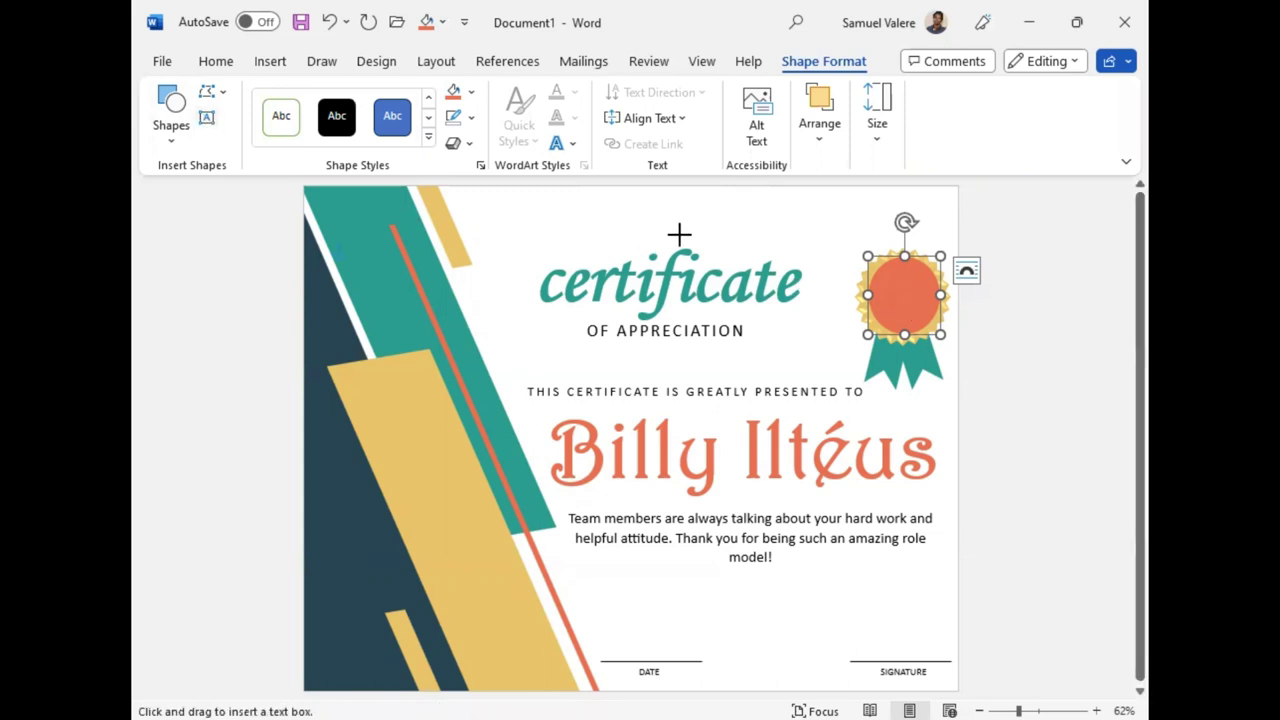
Step: Add a text box on the red seal reading 'Best' in Harrington, slightly larger
{"action": "left_click_drag", "start_coordinate": [885, 281], "coordinate": [937, 301]}
{"action": "type", "text": "B"}
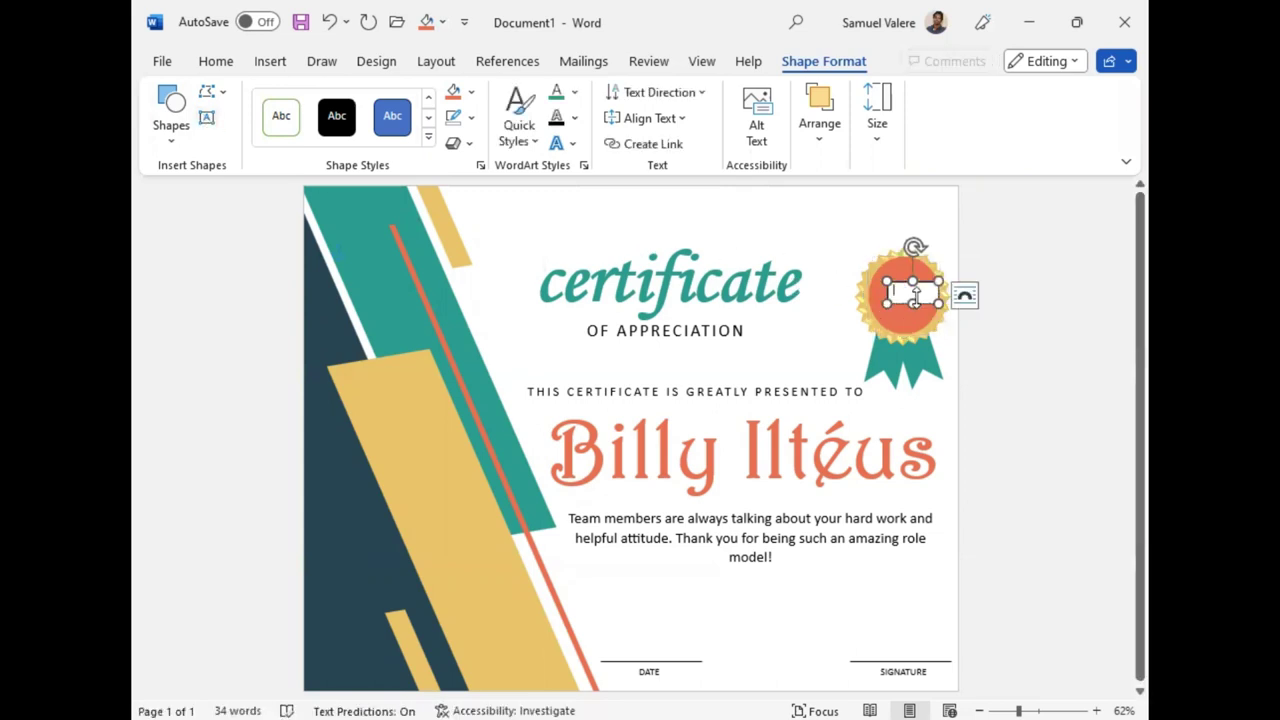
{"action": "type", "text": "est"}
{"action": "double_click", "coordinate": [905, 290]}
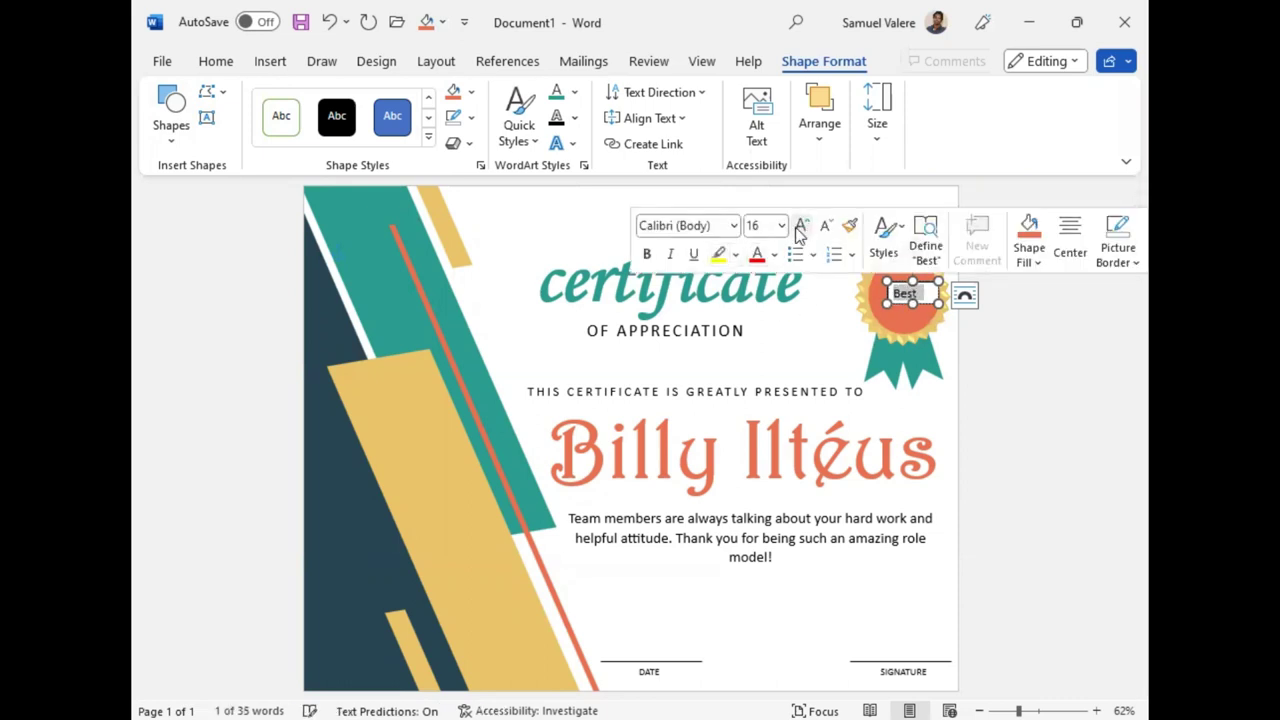
{"action": "left_click", "coordinate": [717, 226]}
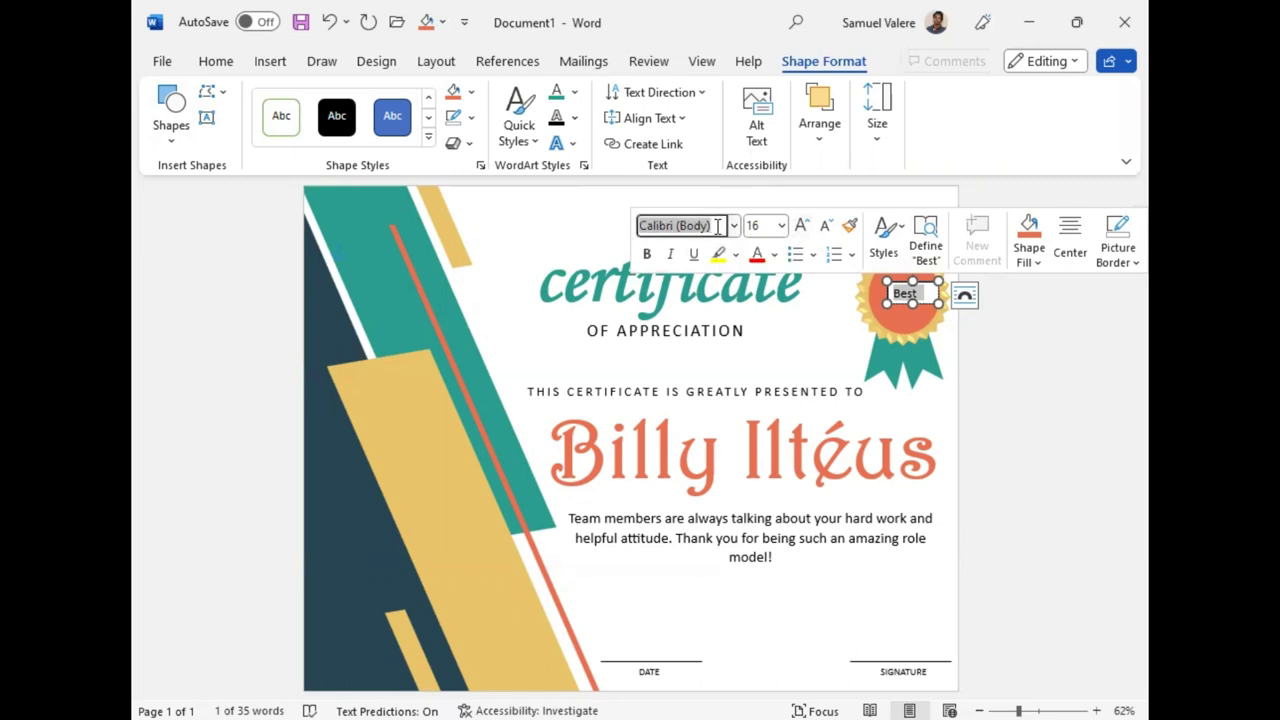
{"action": "type", "text": "Harrington"}
{"action": "key", "text": "Return"}
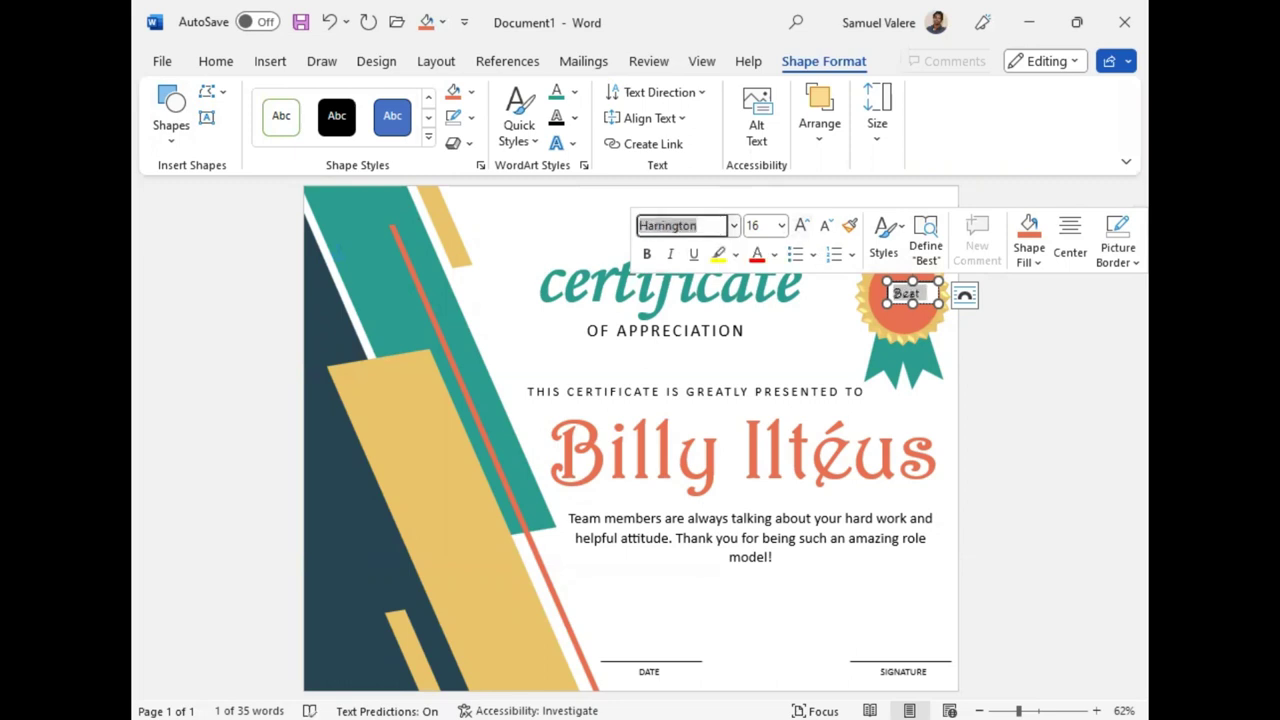
{"action": "left_click", "coordinate": [803, 227]}
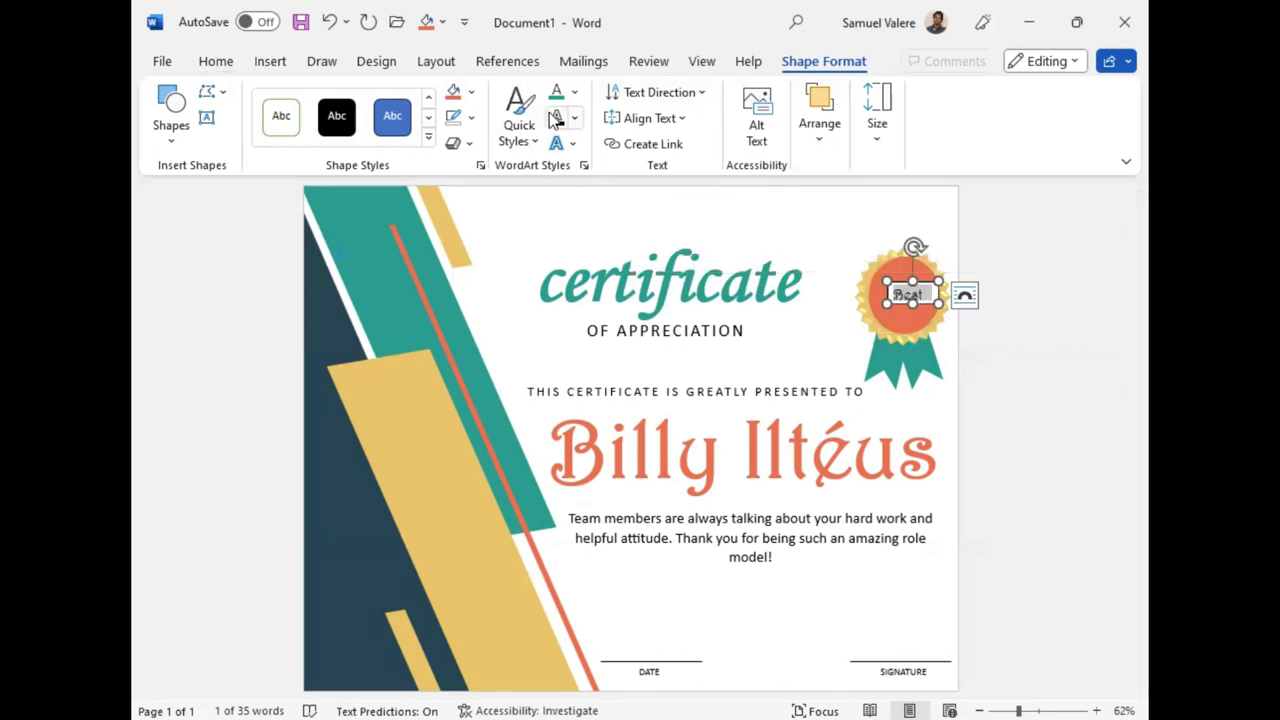
Step: Remove the box fill, make Best white at size 20, and adjust the box
{"action": "left_click", "coordinate": [471, 91]}
{"action": "left_click", "coordinate": [480, 368]}
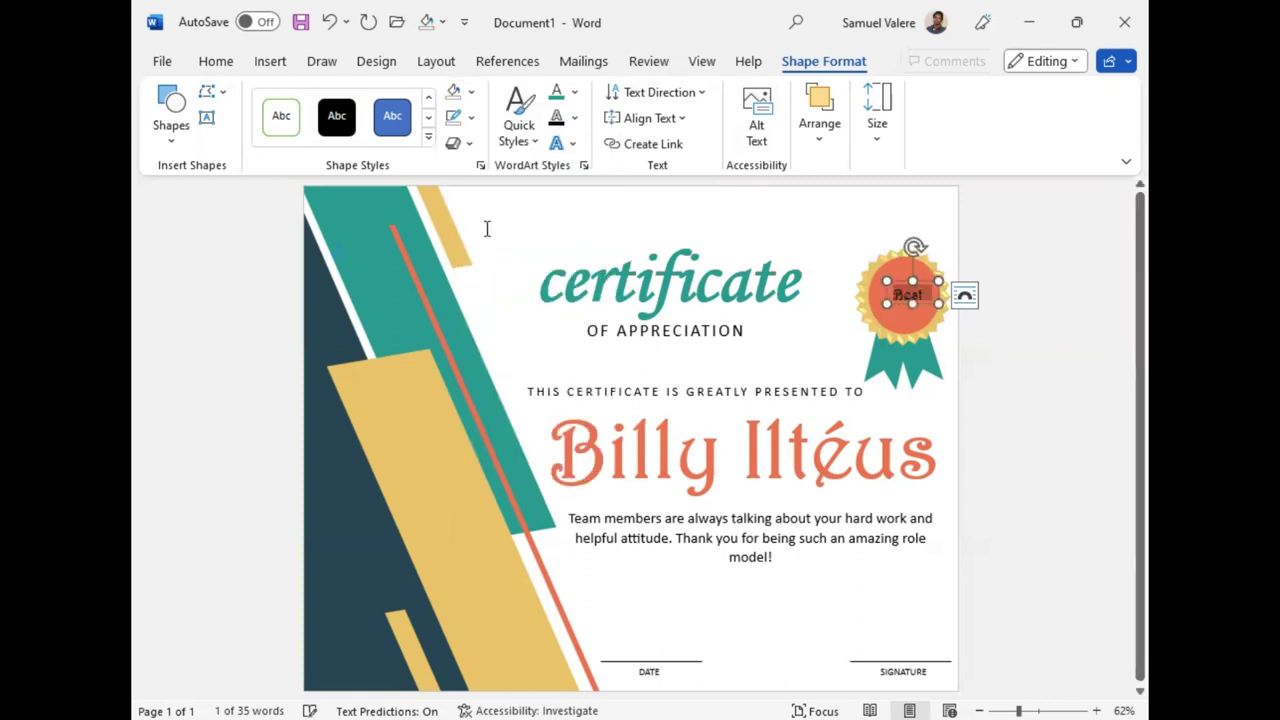
{"action": "left_click", "coordinate": [574, 92]}
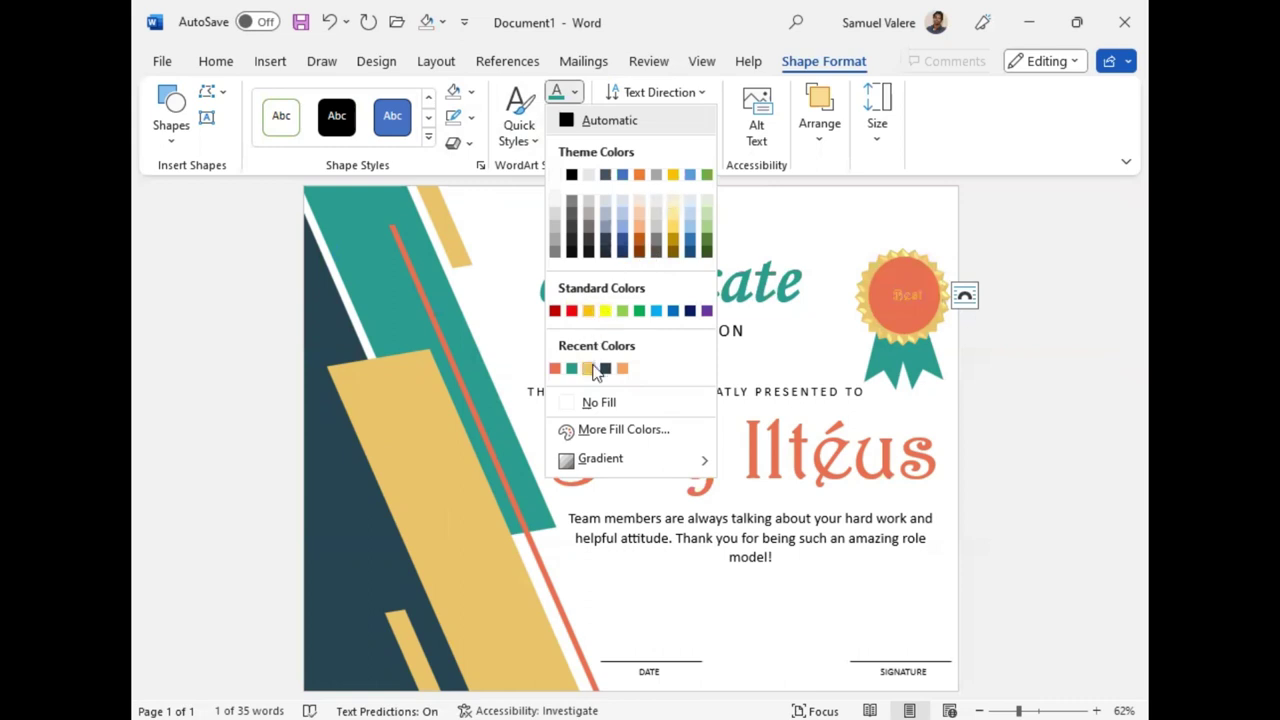
{"action": "left_click", "coordinate": [555, 175]}
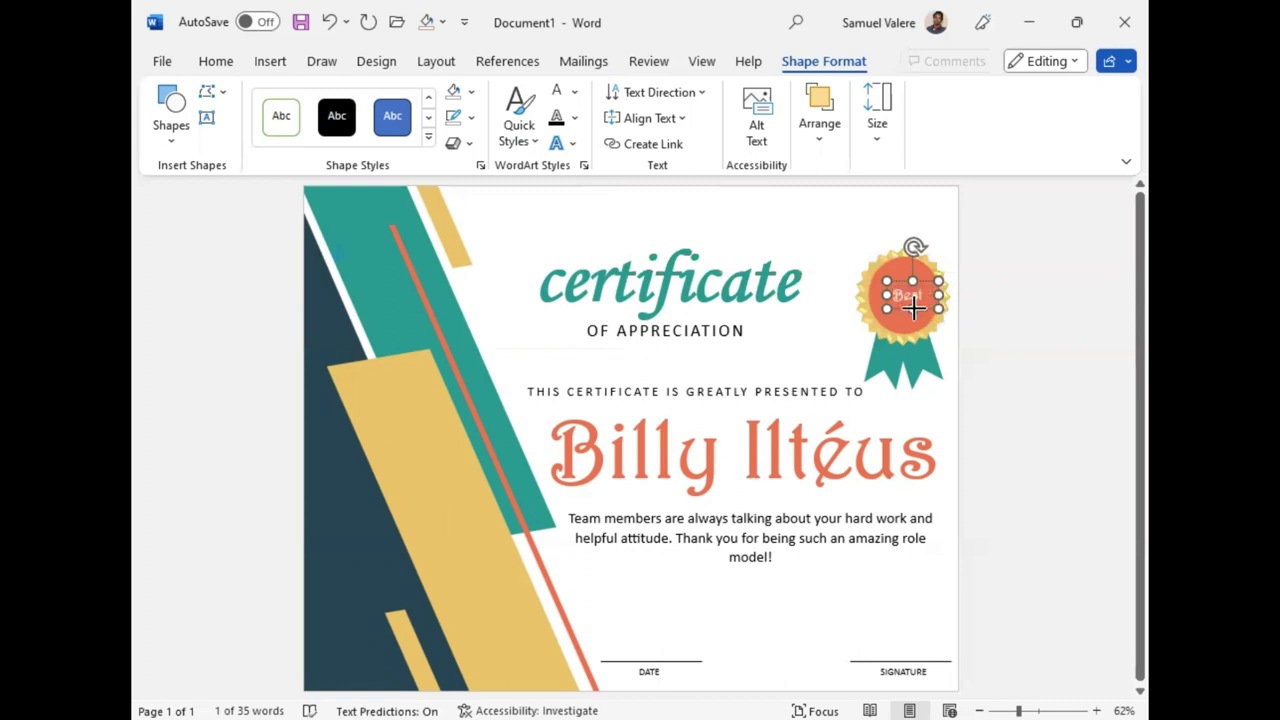
{"action": "left_click_drag", "start_coordinate": [914, 304], "coordinate": [919, 300]}
{"action": "left_click", "coordinate": [801, 222]}
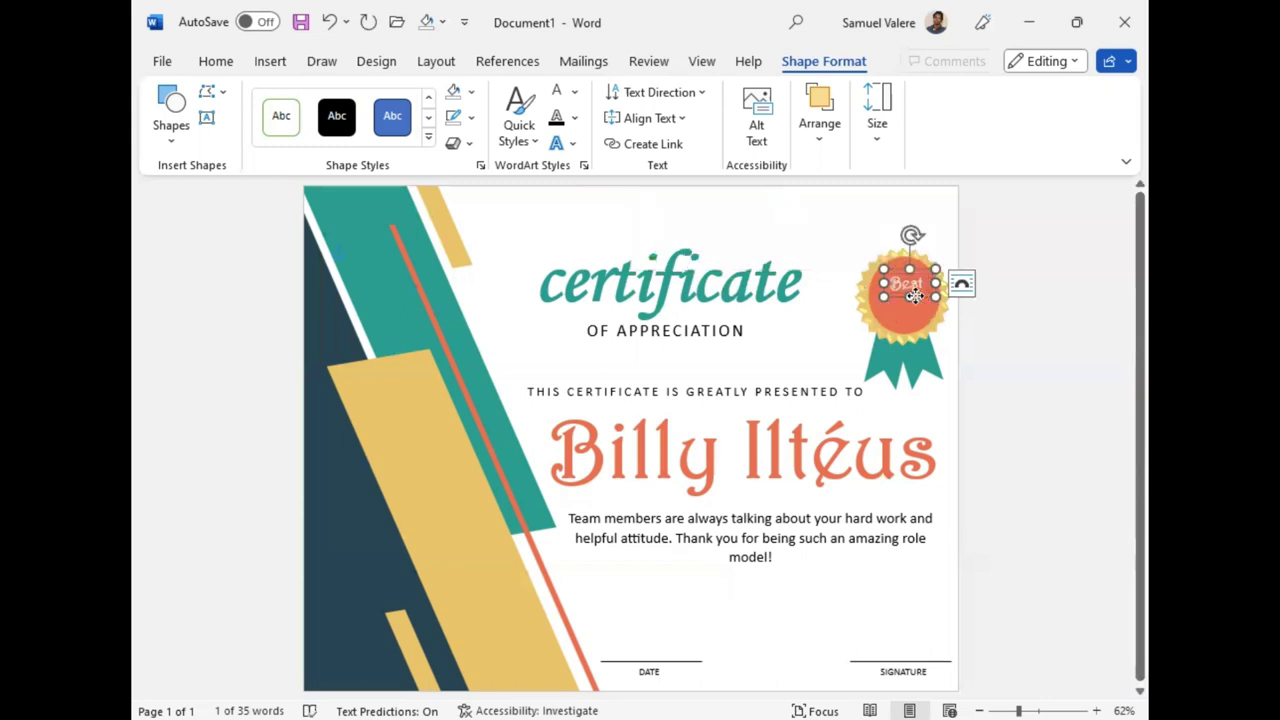
{"action": "left_click_drag", "start_coordinate": [914, 296], "coordinate": [918, 316]}
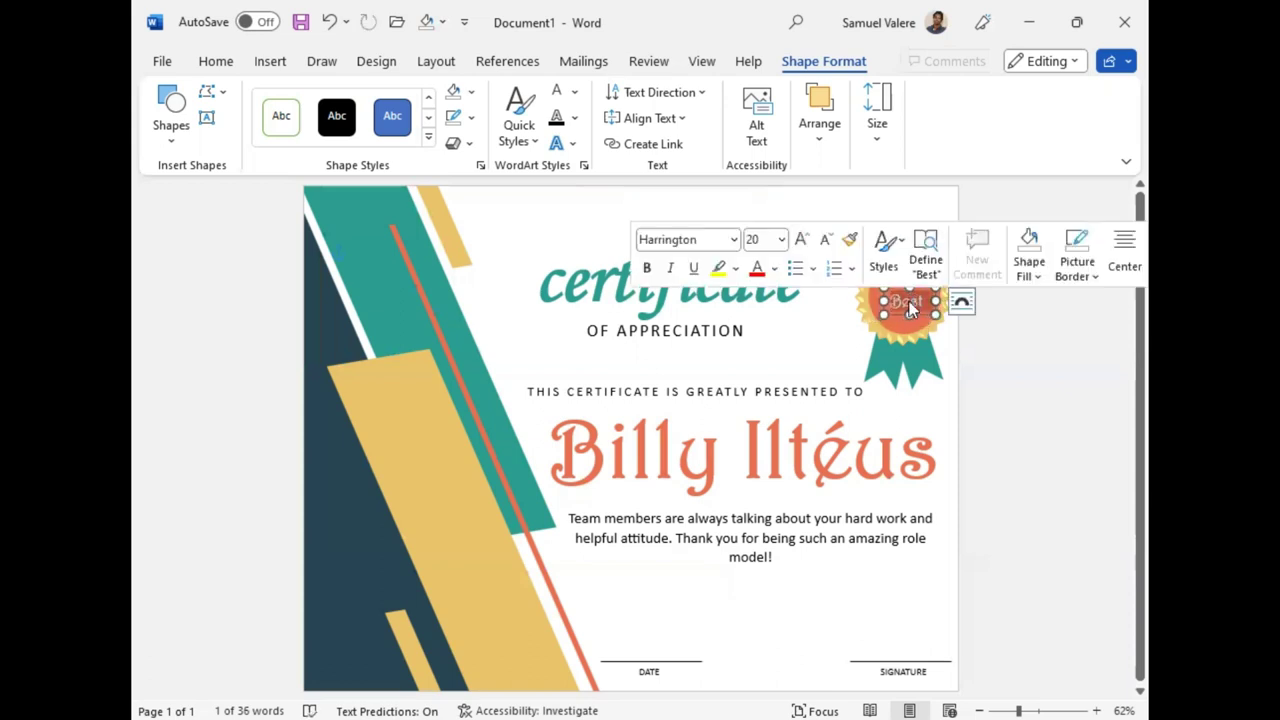
Step: Type 'Award' in the lower box, widen it, and set it in Monotype Corsiva
{"action": "type", "text": "Awa"}
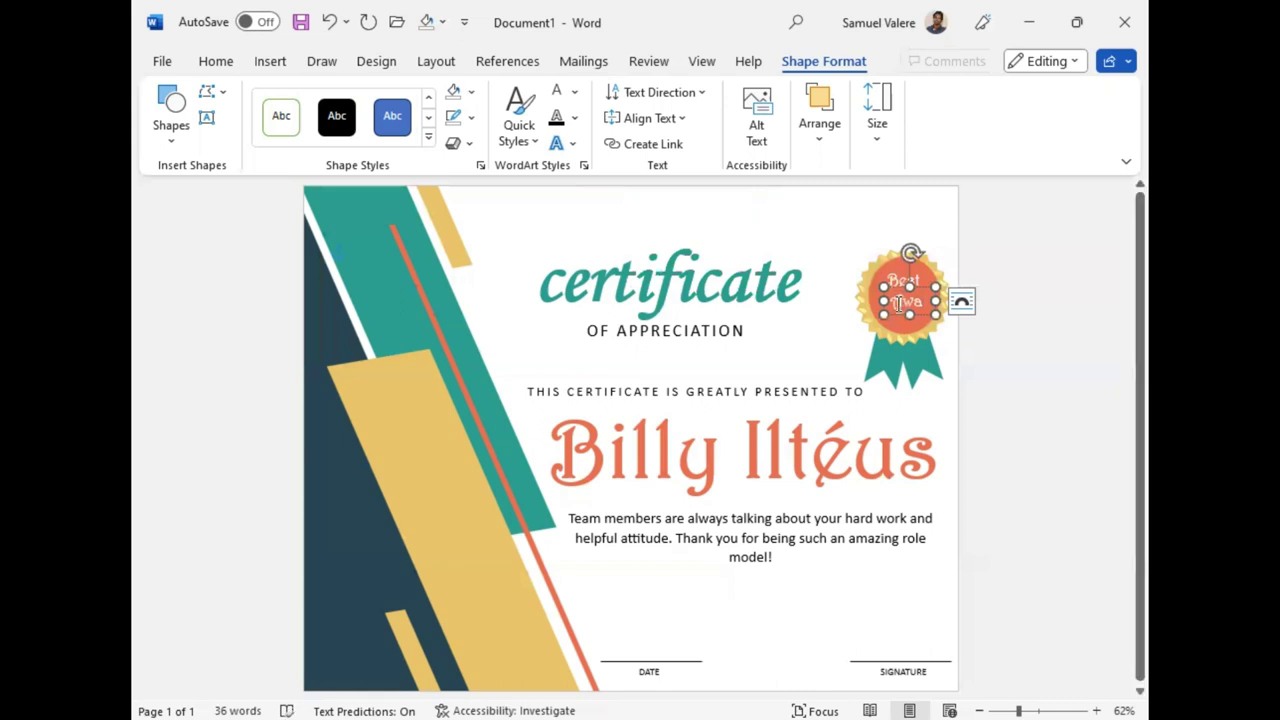
{"action": "left_click_drag", "start_coordinate": [885, 301], "coordinate": [871, 301]}
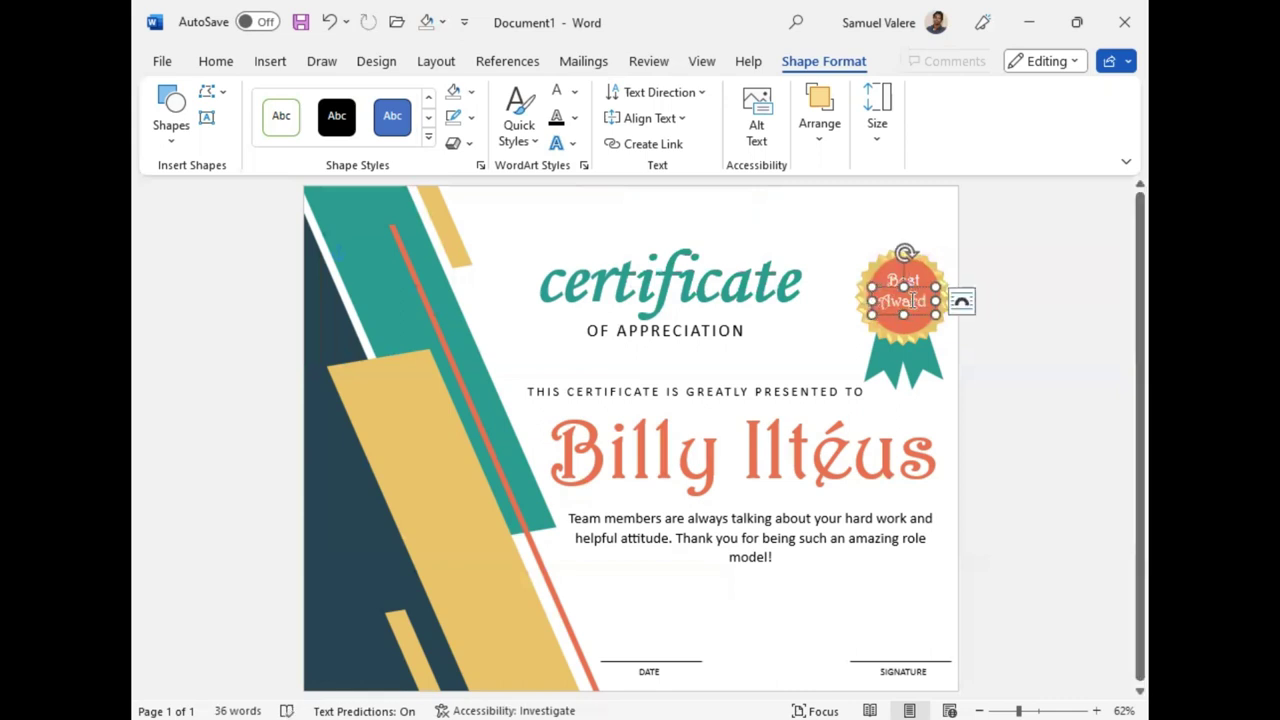
{"action": "double_click", "coordinate": [910, 302]}
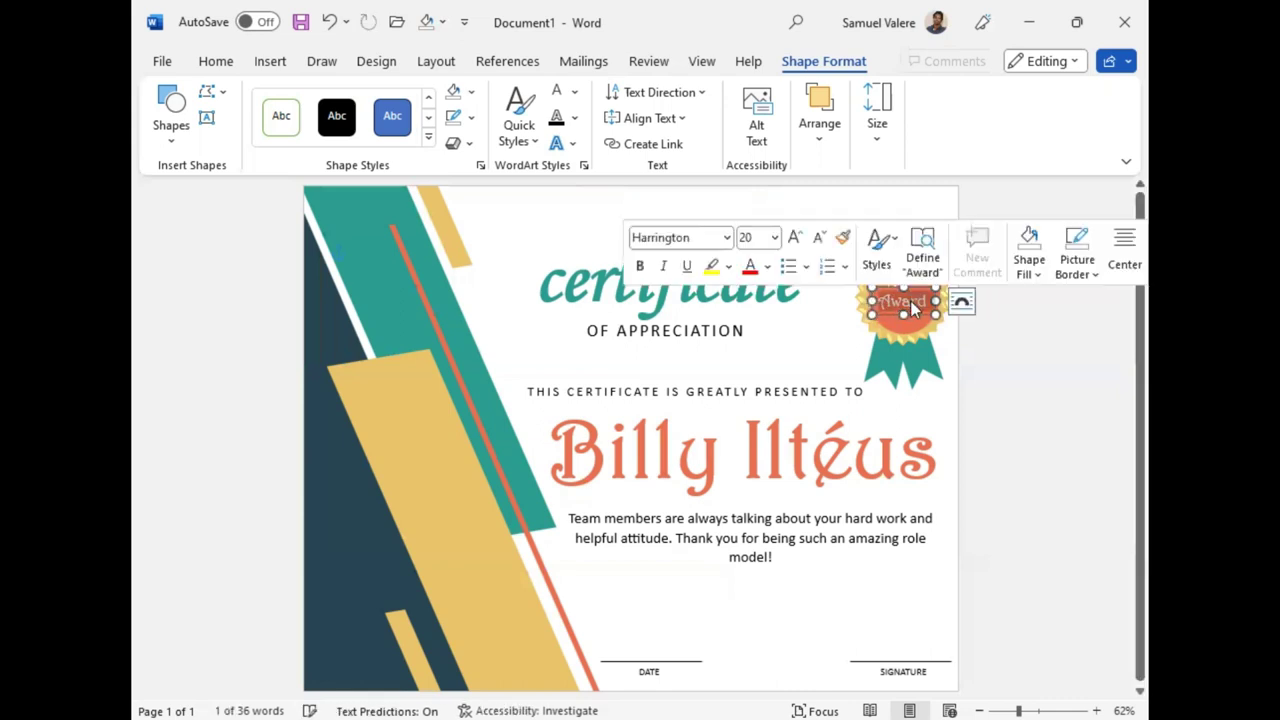
{"action": "left_click", "coordinate": [698, 238]}
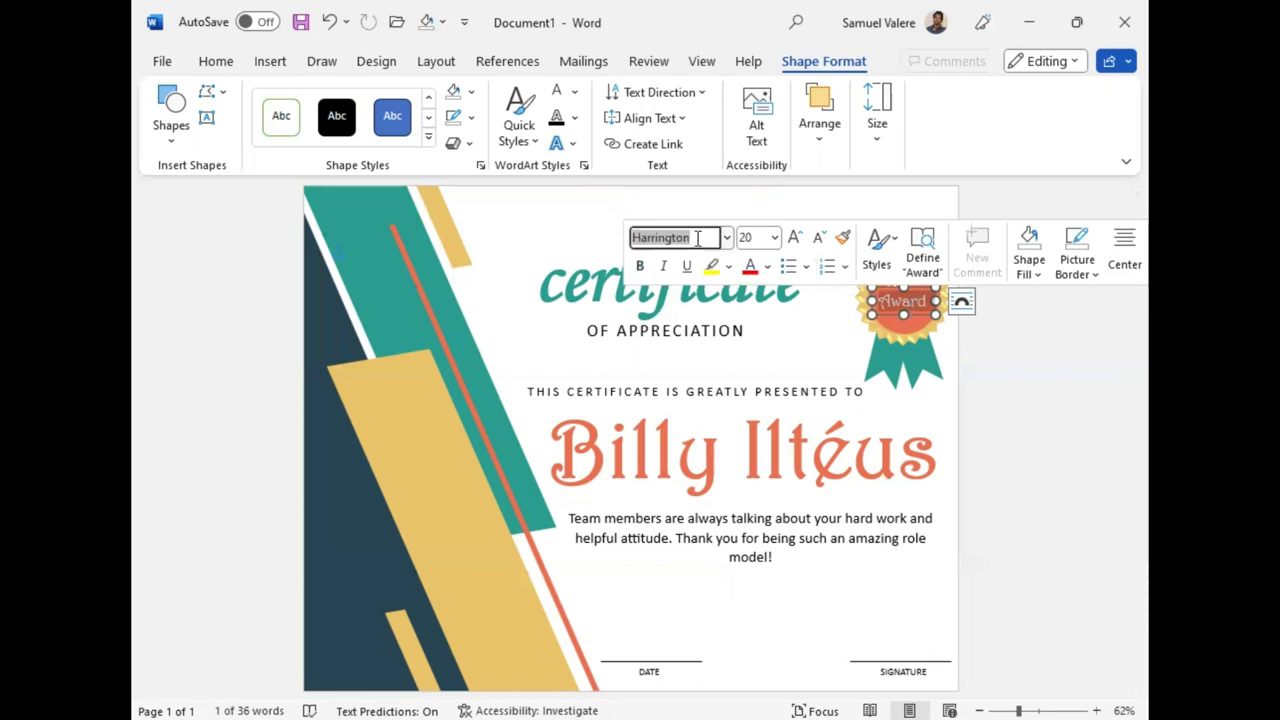
{"action": "type", "text": "Monotype Corsi"}
{"action": "key", "text": "Return"}
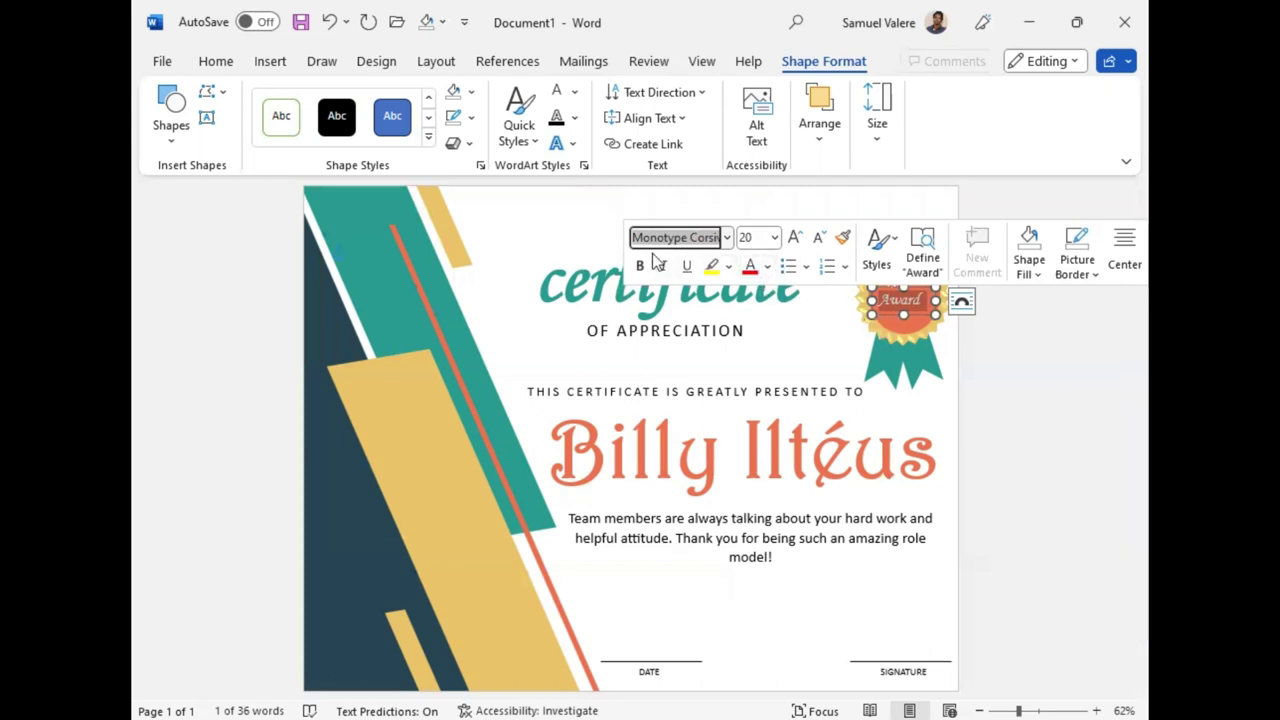
Step: Change Award to uppercase AWARD in the Calibri font
{"action": "left_click", "coordinate": [215, 60]}
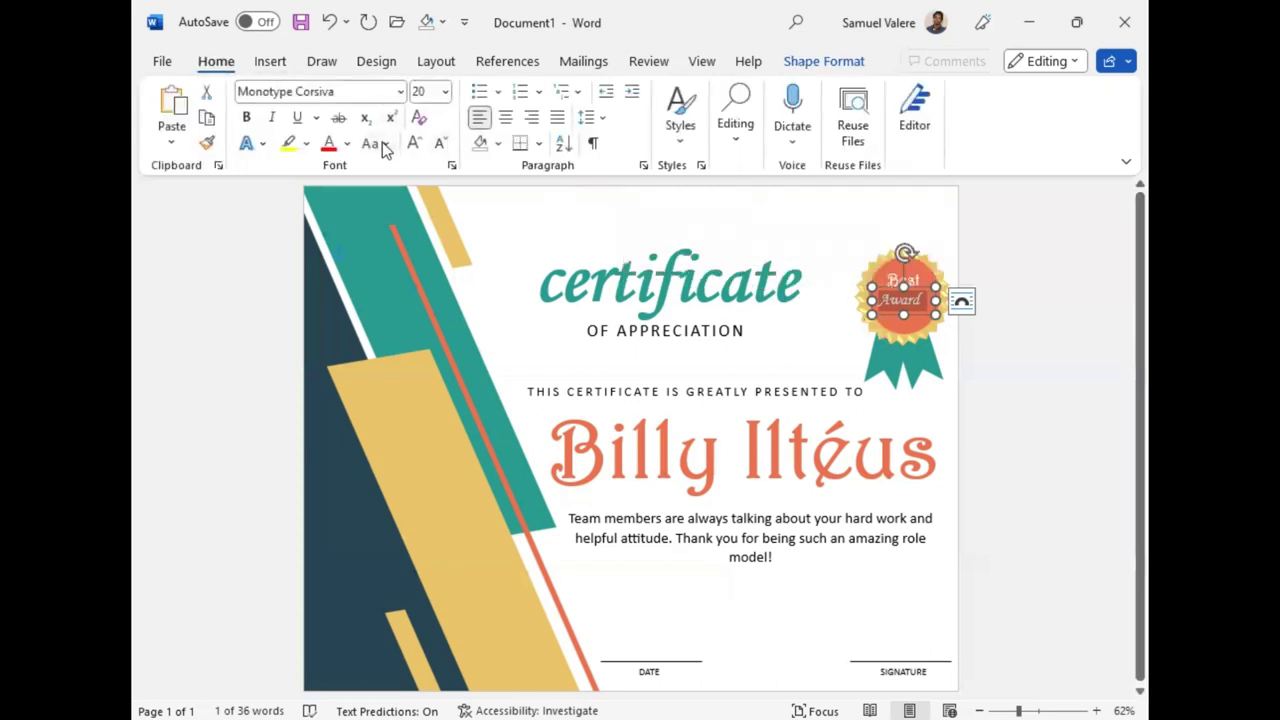
{"action": "left_click", "coordinate": [382, 144]}
{"action": "left_click", "coordinate": [414, 222]}
{"action": "left_click", "coordinate": [348, 92]}
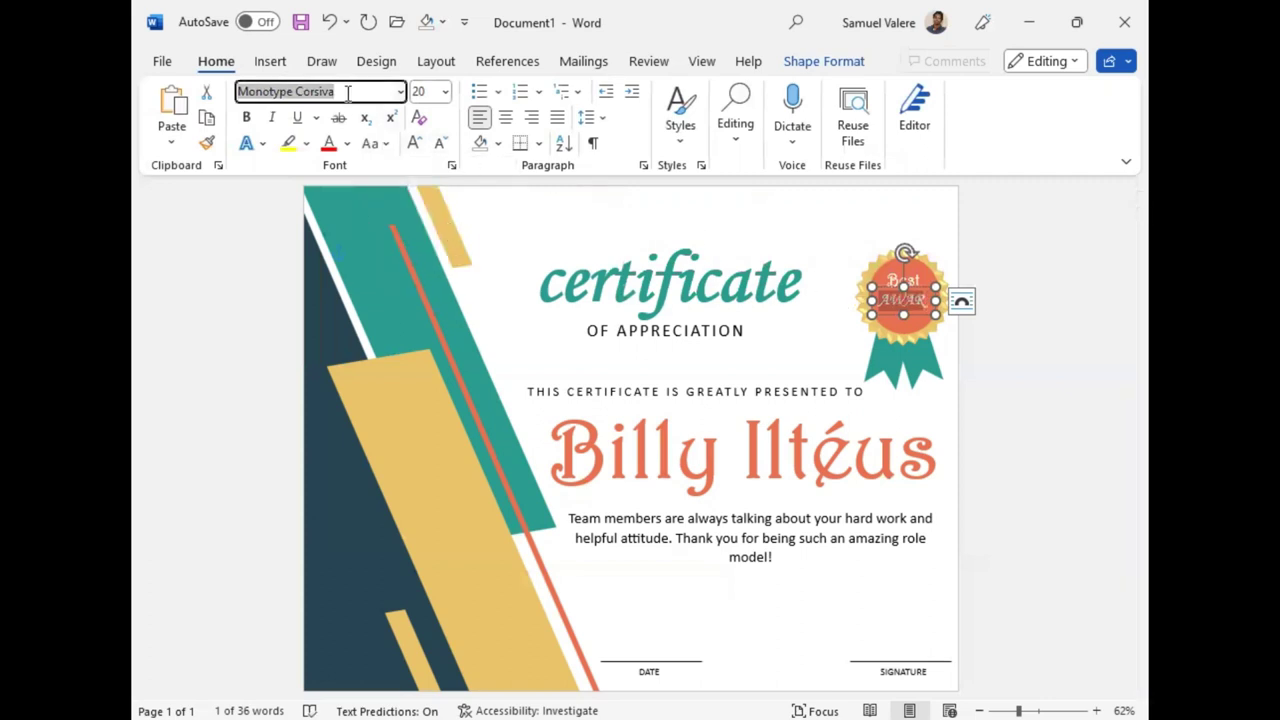
{"action": "left_click", "coordinate": [399, 91]}
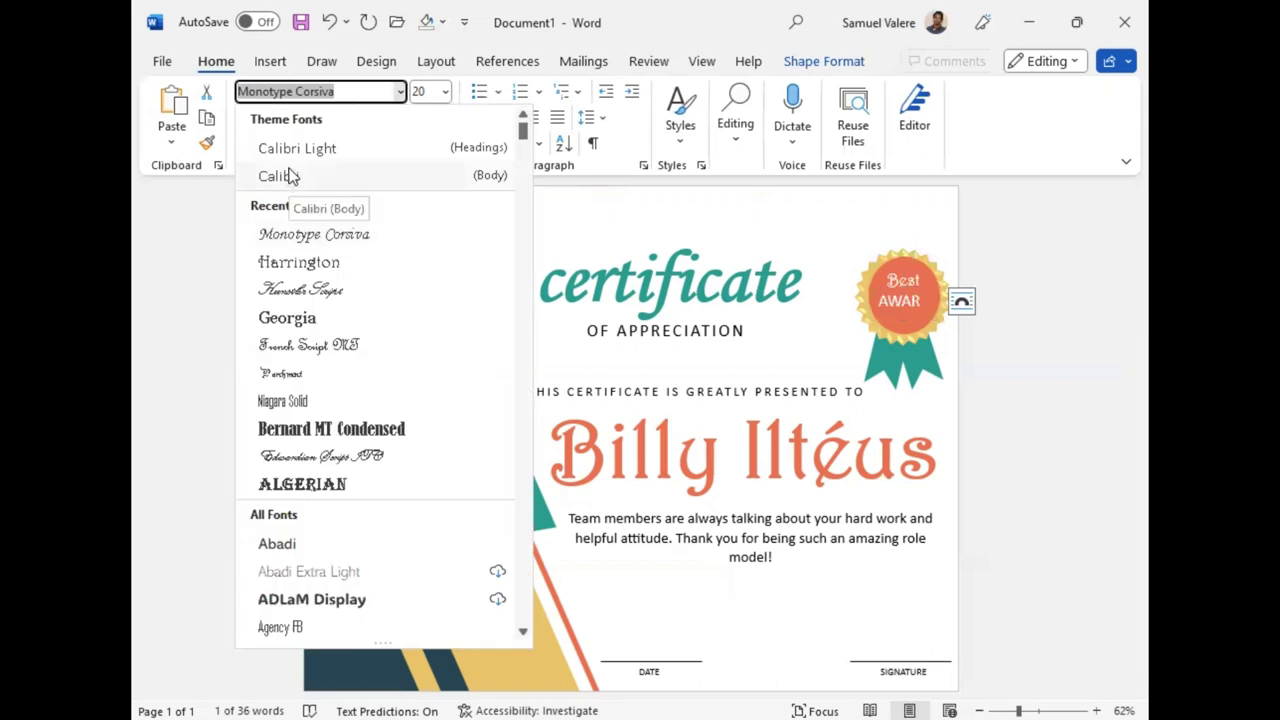
{"action": "left_click", "coordinate": [290, 176]}
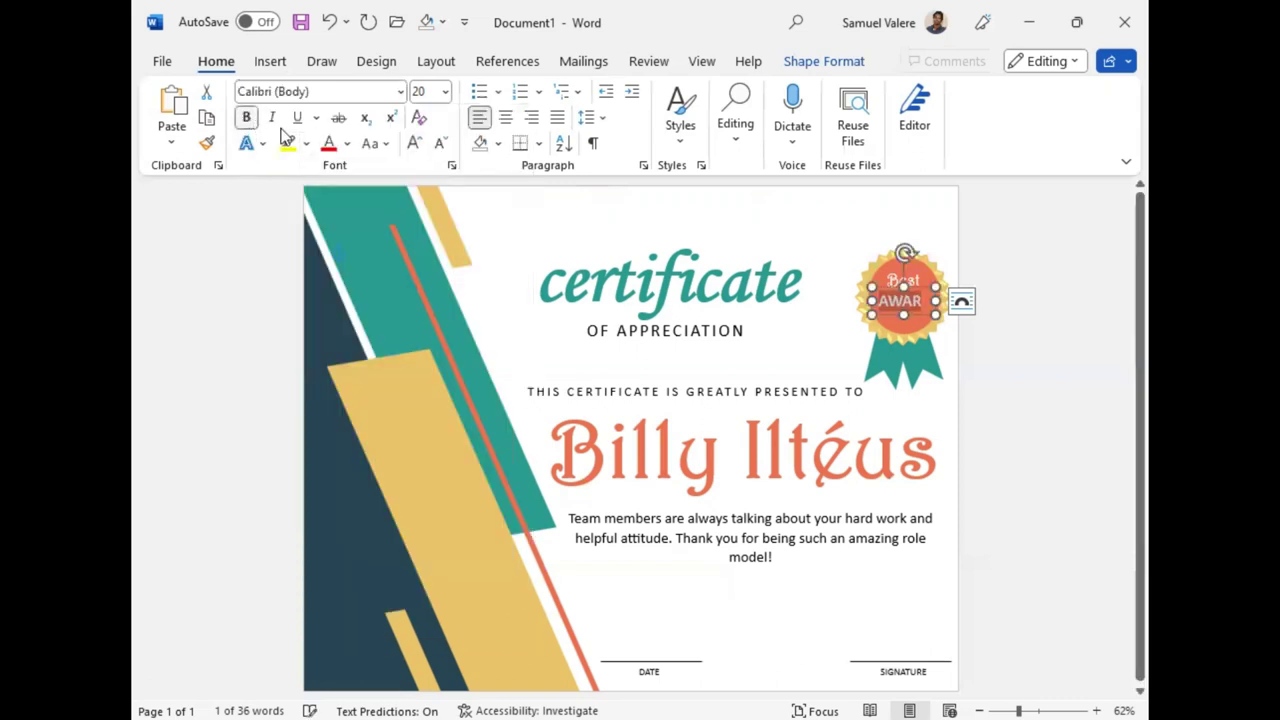
Step: Widen the AWARD box, centre its text, and position it under Best
{"action": "left_click_drag", "start_coordinate": [936, 300], "coordinate": [952, 300]}
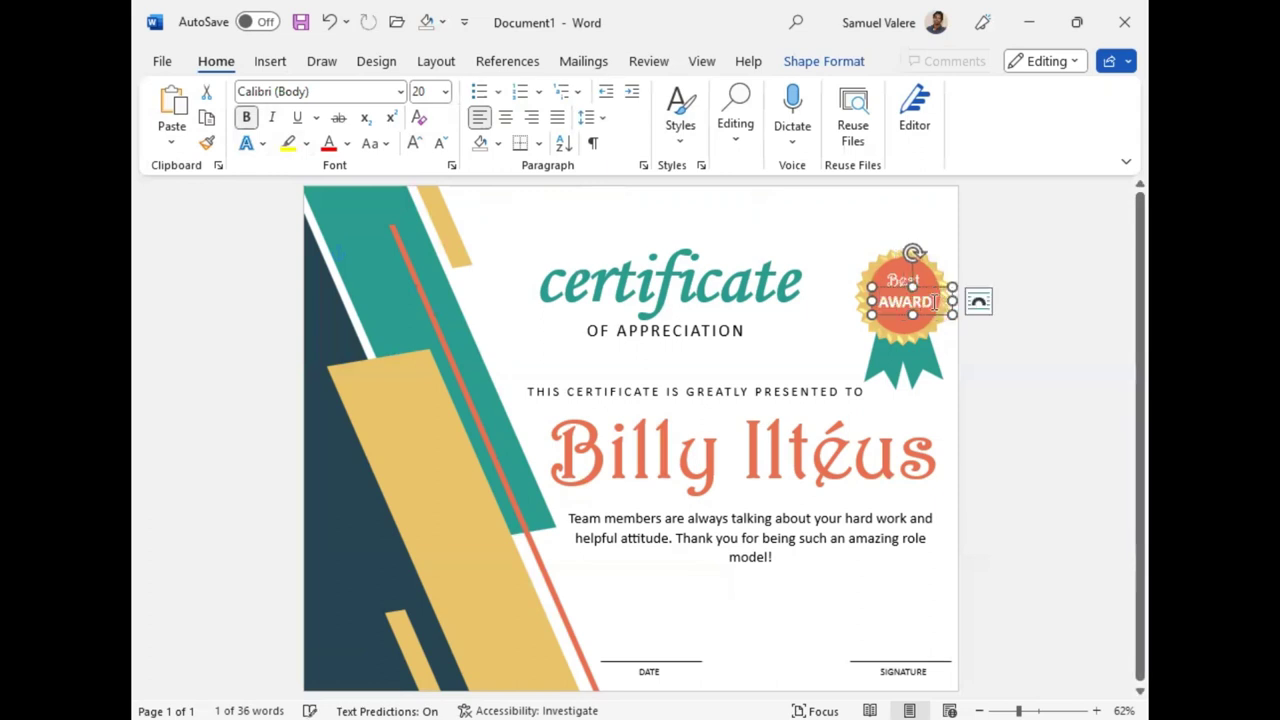
{"action": "double_click", "coordinate": [903, 305]}
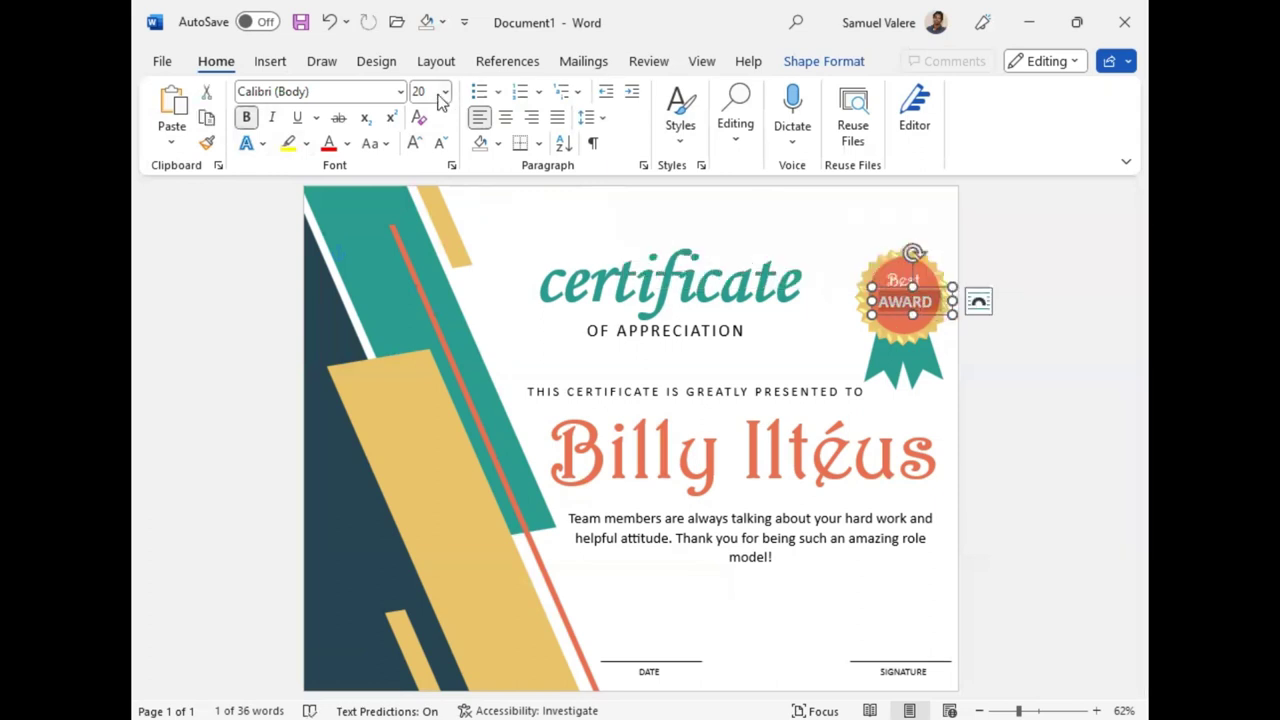
{"action": "left_click", "coordinate": [505, 117]}
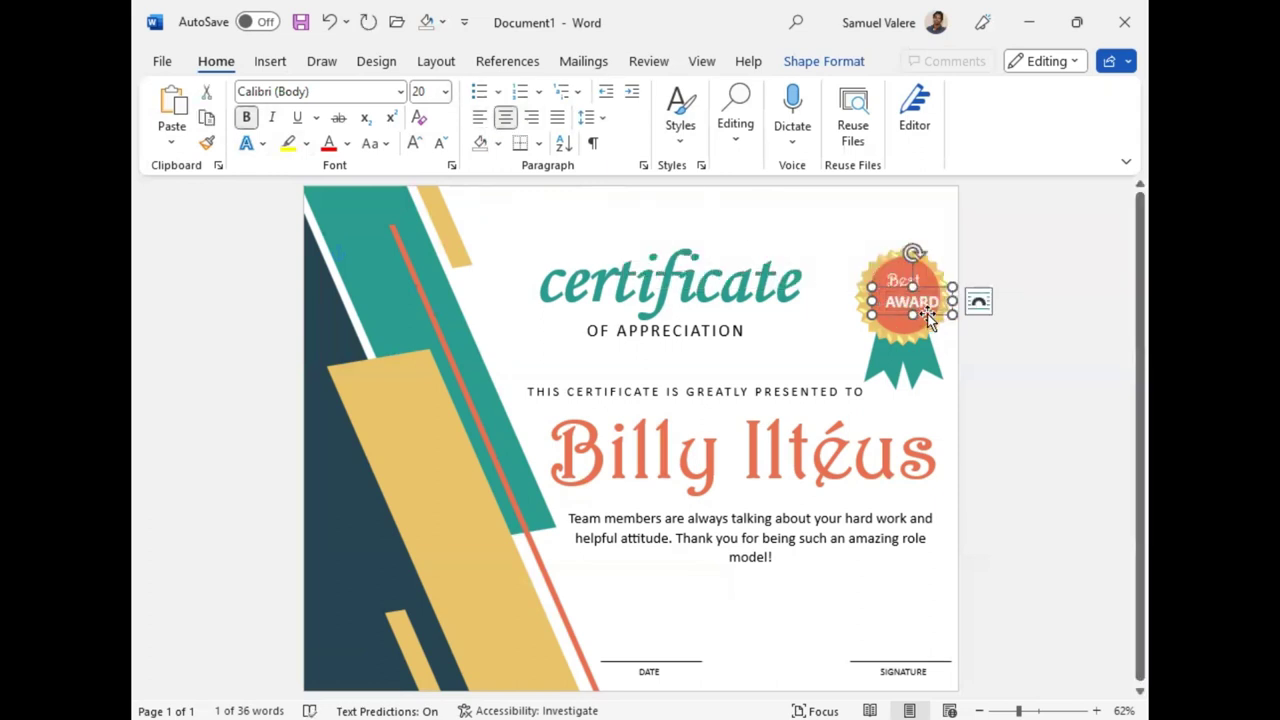
{"action": "left_click_drag", "start_coordinate": [926, 315], "coordinate": [917, 318]}
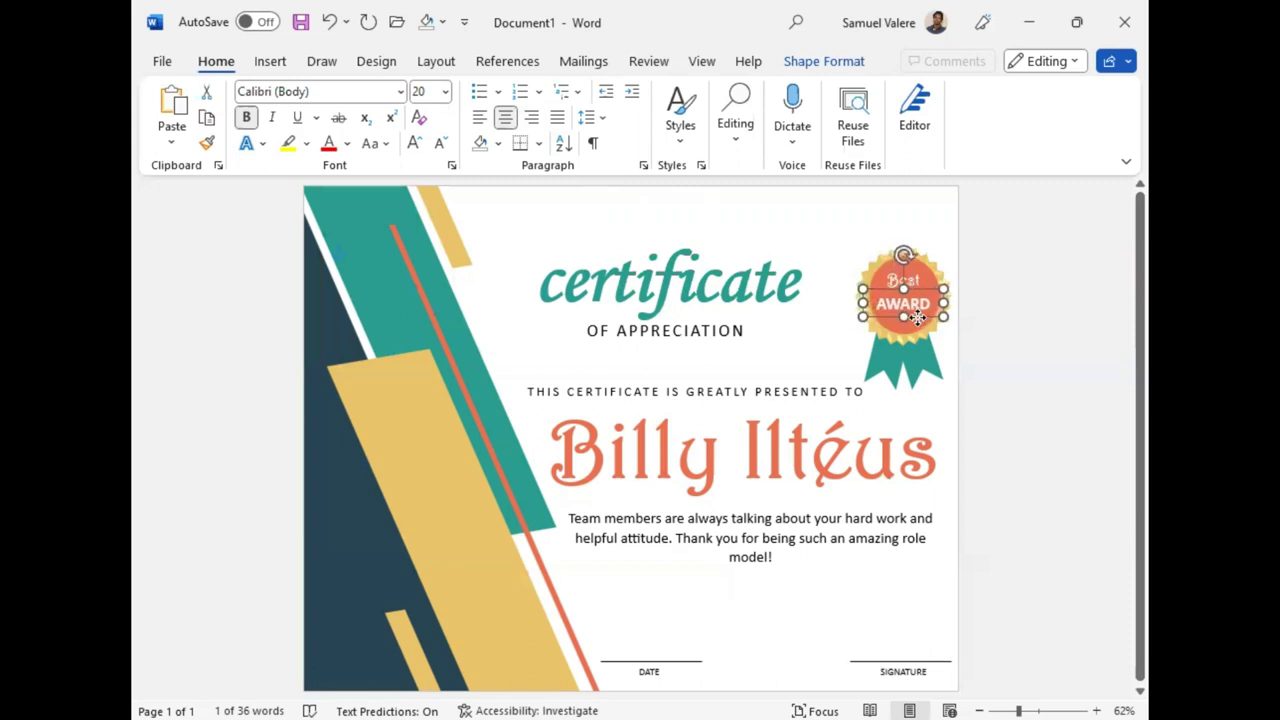
{"action": "left_click", "coordinate": [917, 317]}
{"action": "left_click_drag", "start_coordinate": [917, 317], "coordinate": [918, 317]}
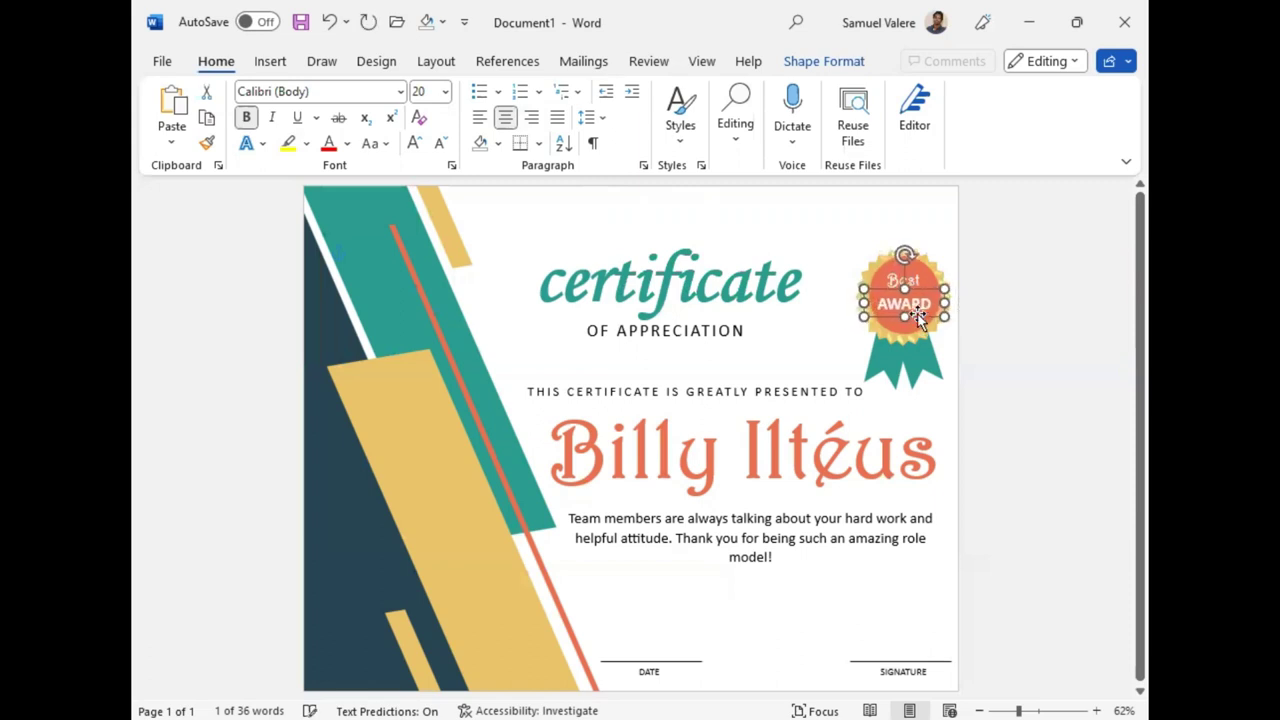
Step: Check the AWARD and Best text boxes on the seal
{"action": "double_click", "coordinate": [904, 304]}
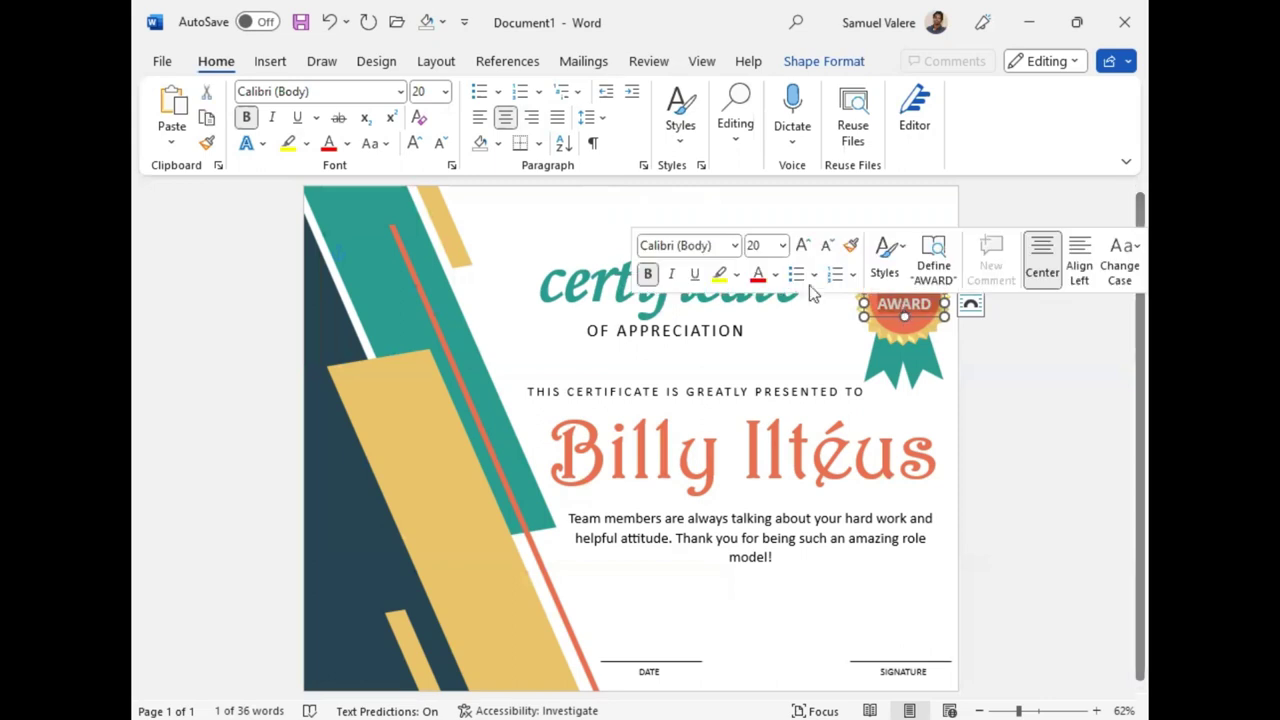
{"action": "left_click", "coordinate": [919, 318]}
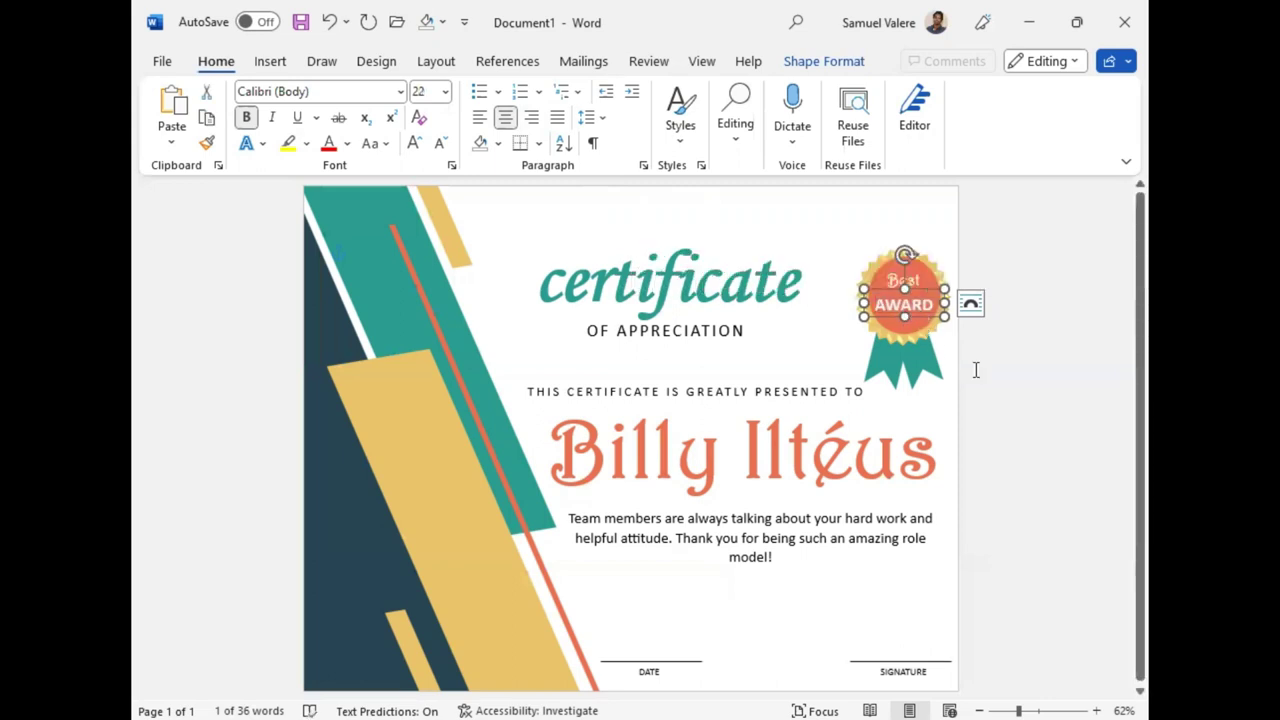
{"action": "left_click", "coordinate": [905, 282]}
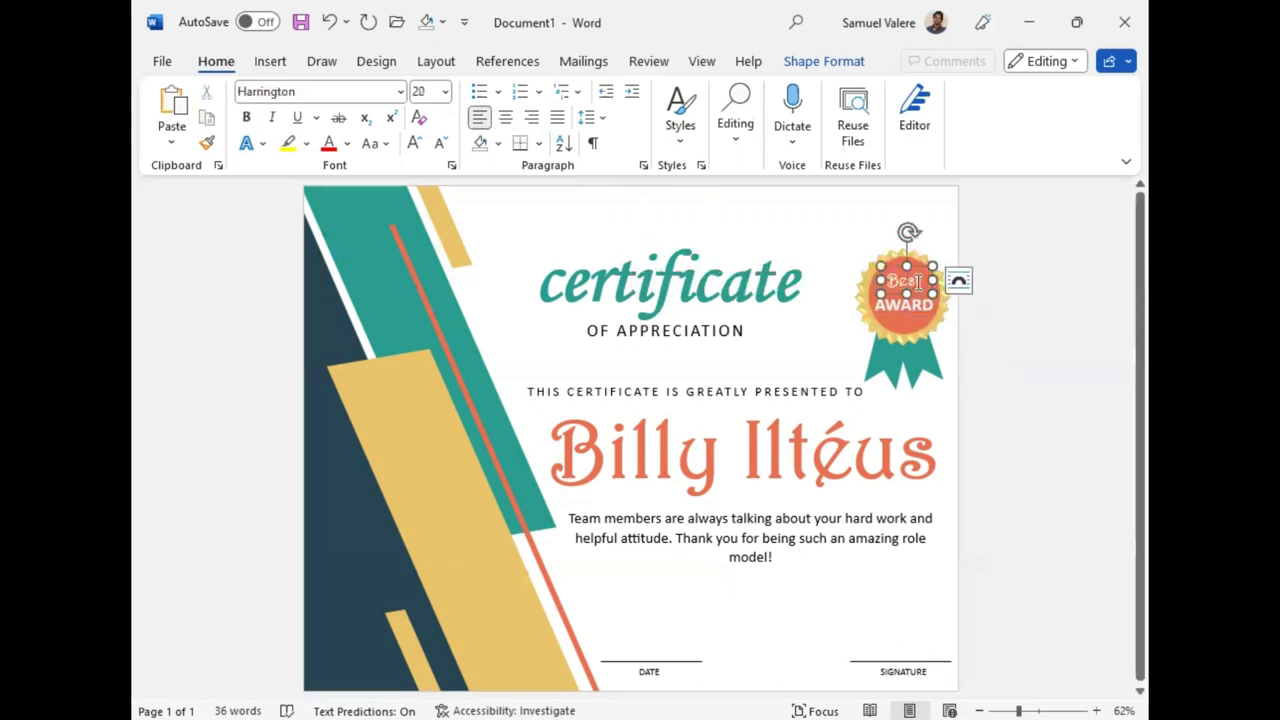
{"action": "double_click", "coordinate": [914, 284]}
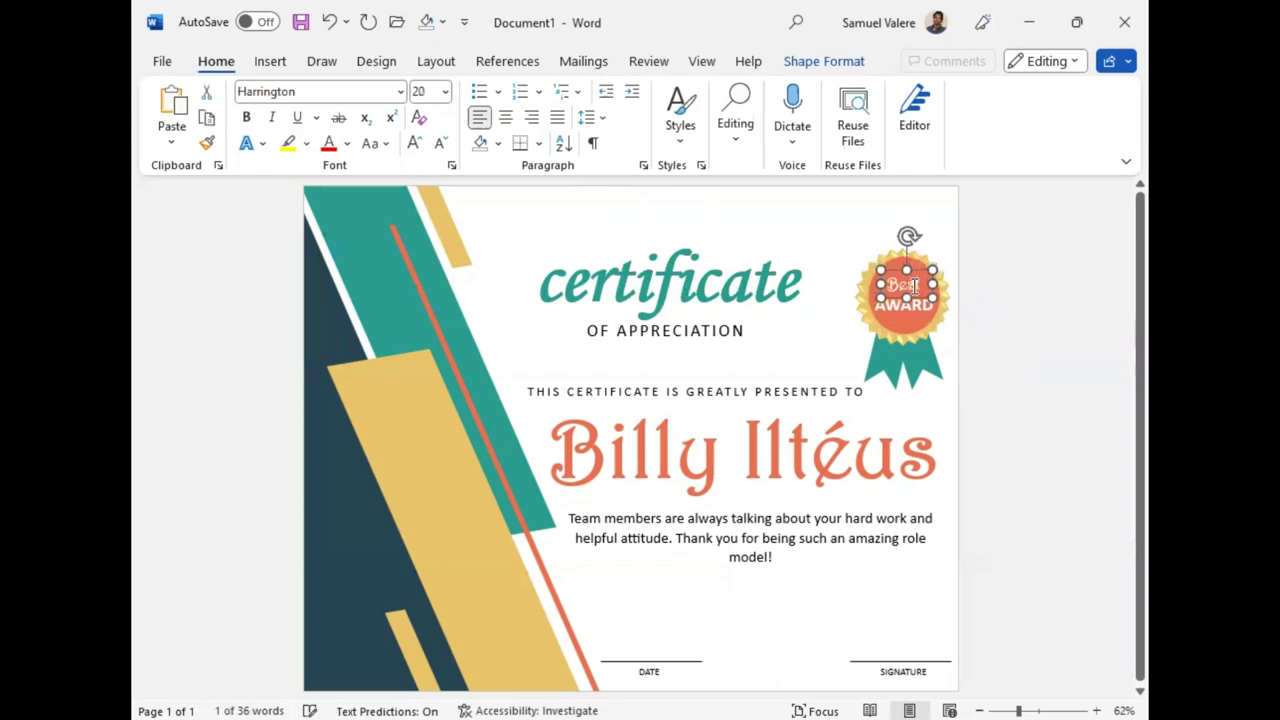
{"action": "left_click", "coordinate": [909, 310]}
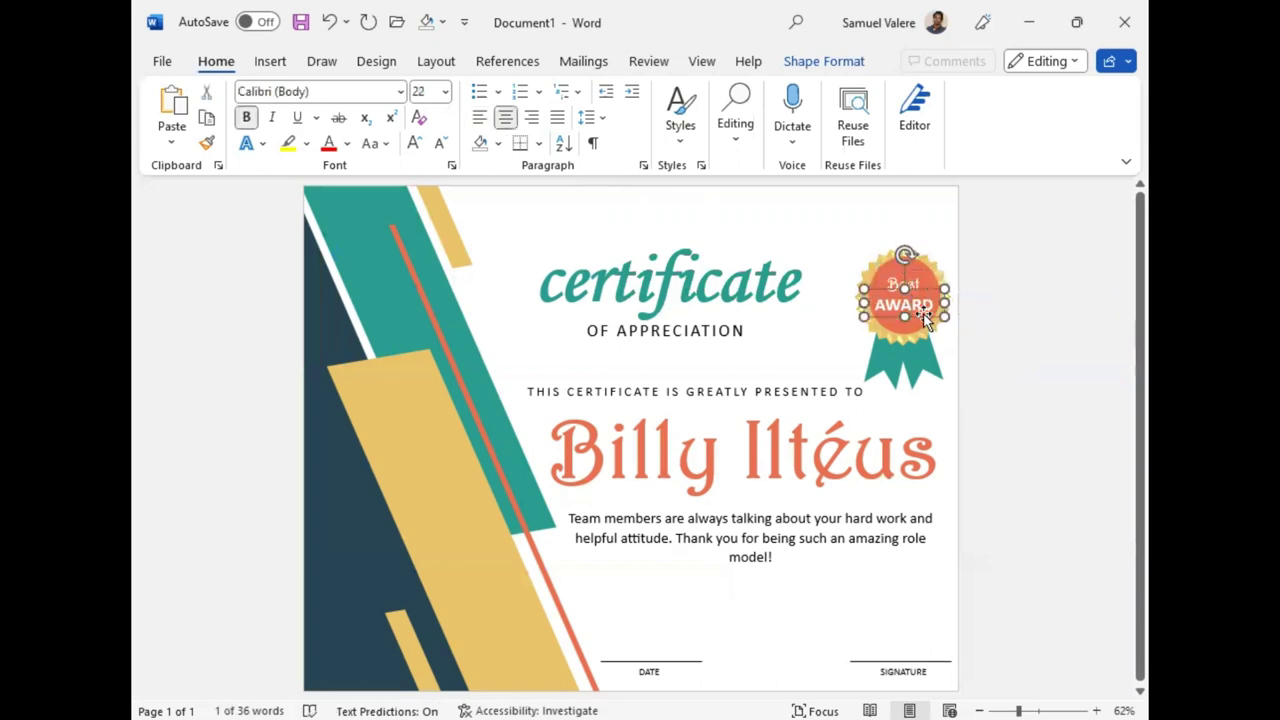